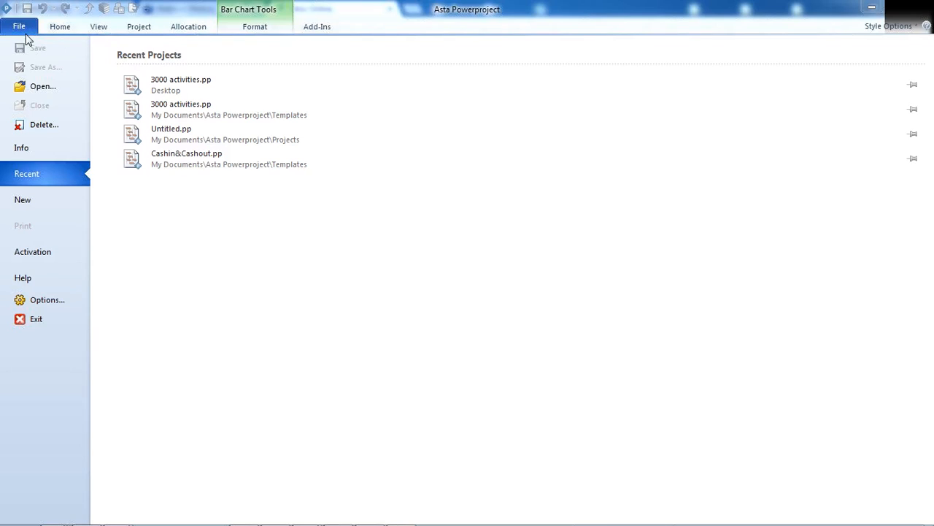
# - Create a new project from the DemoTemplate_RU template, overwriting the existing Untitled.pp file
pyautogui.click(33, 199)
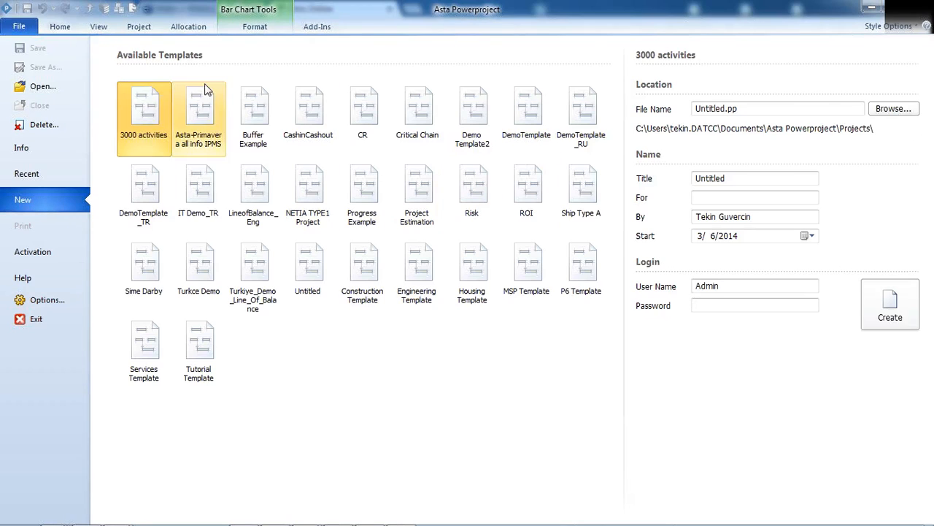
pyautogui.click(588, 126)
pyautogui.click(890, 307)
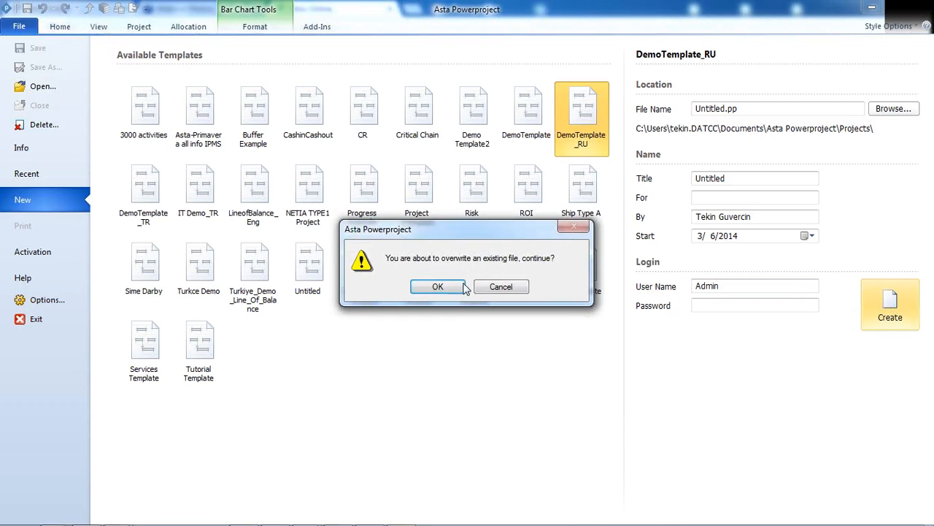
pyautogui.click(431, 286)
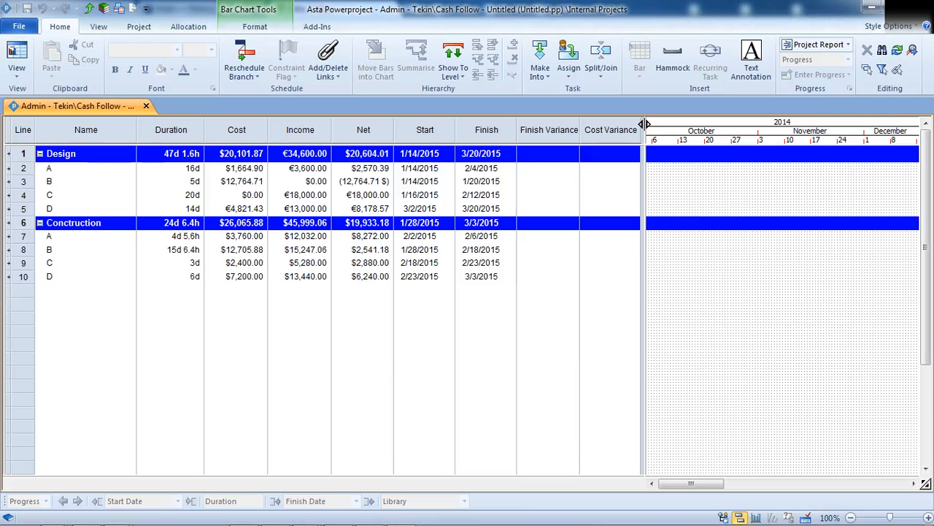
# - Narrow the task table to end at the Finish column and reschedule the project from its new start date
pyautogui.moveTo(638, 148); pyautogui.dragTo(517, 148)
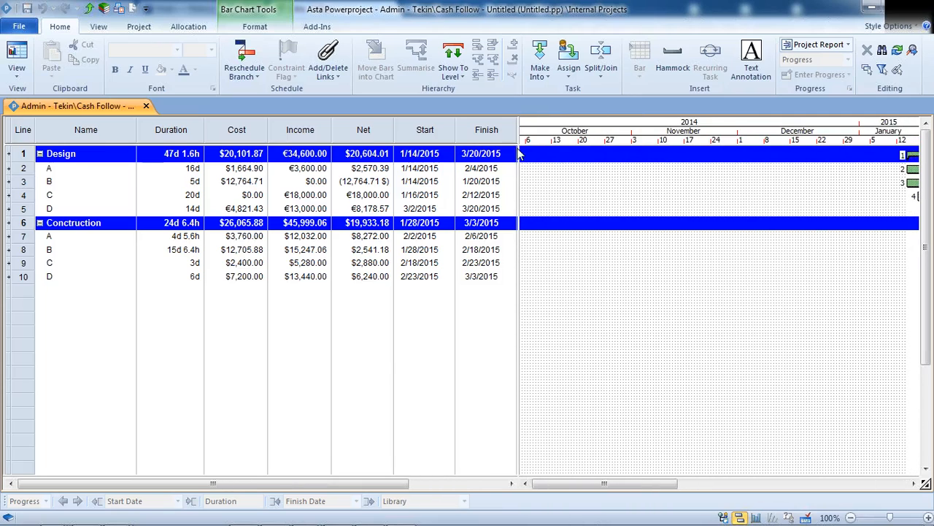
pyautogui.press('F9')
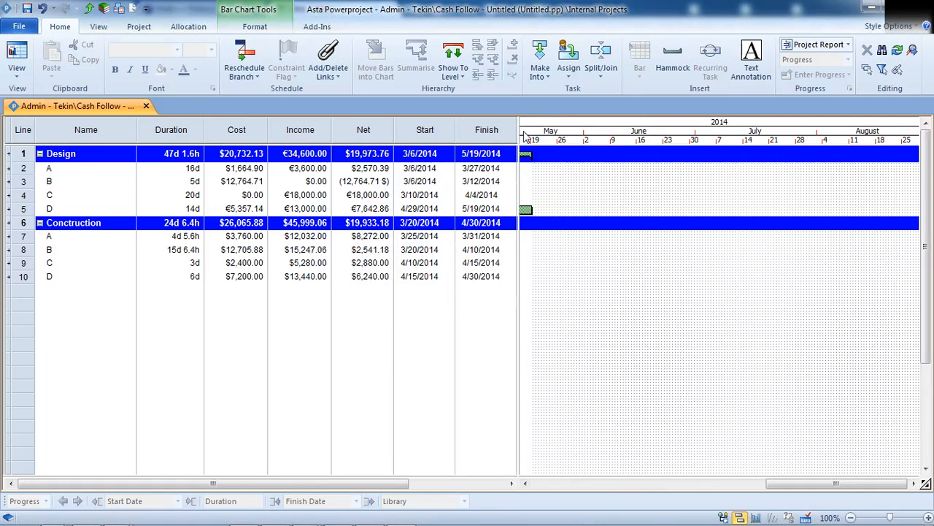
pyautogui.moveTo(789, 487); pyautogui.dragTo(682, 478)
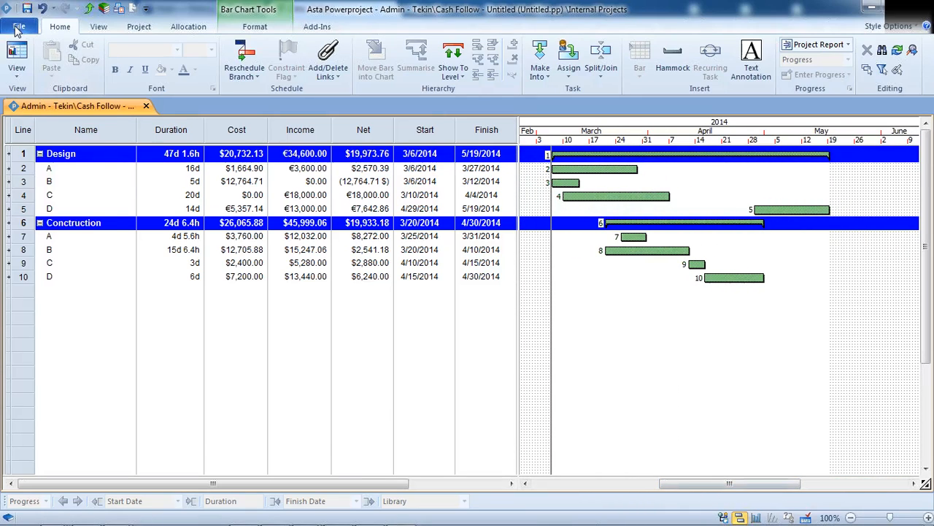
pyautogui.click(19, 26)
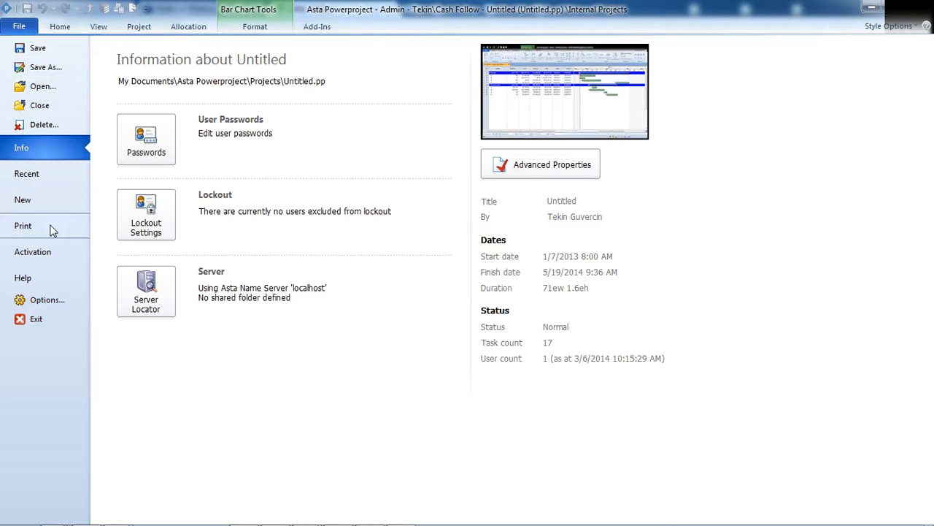
pyautogui.click(60, 28)
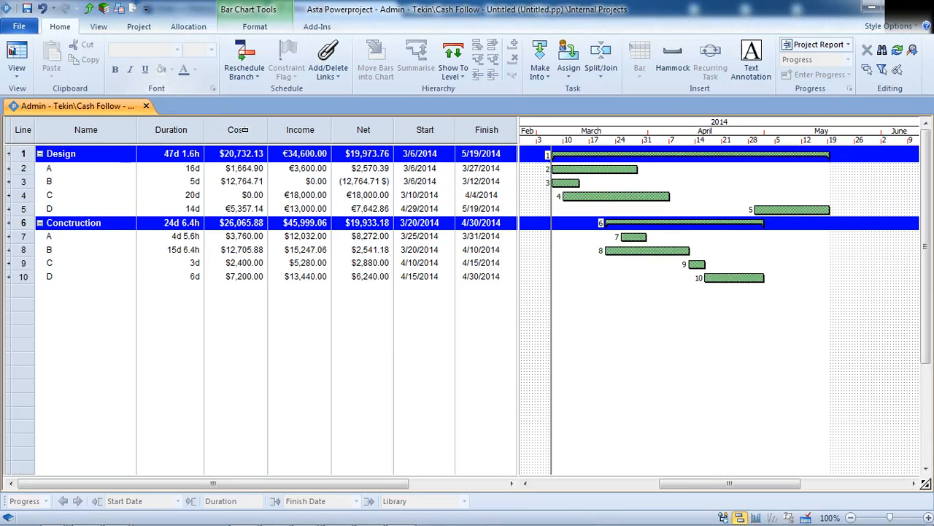
# - Collapse and re-expand the Design and Construction summary groups to examine their tasks
pyautogui.click(40, 154)
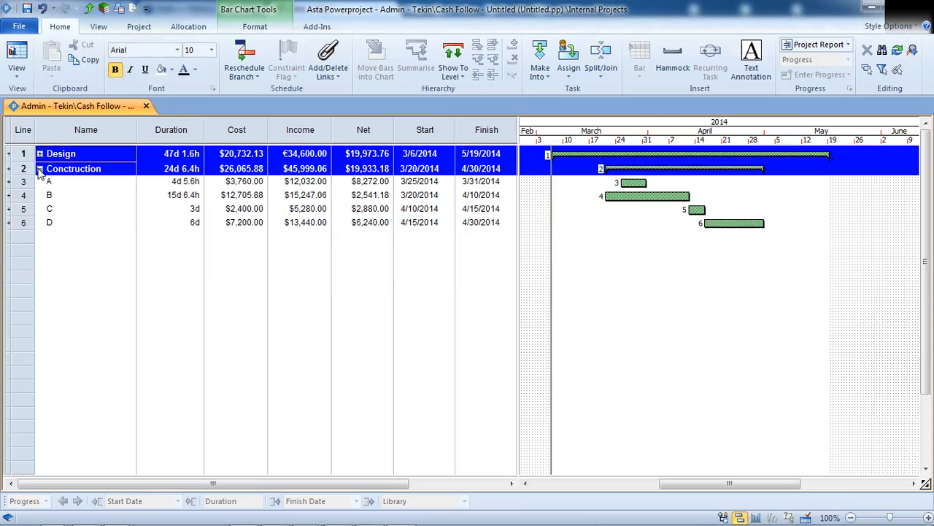
pyautogui.click(41, 168)
pyautogui.click(40, 154)
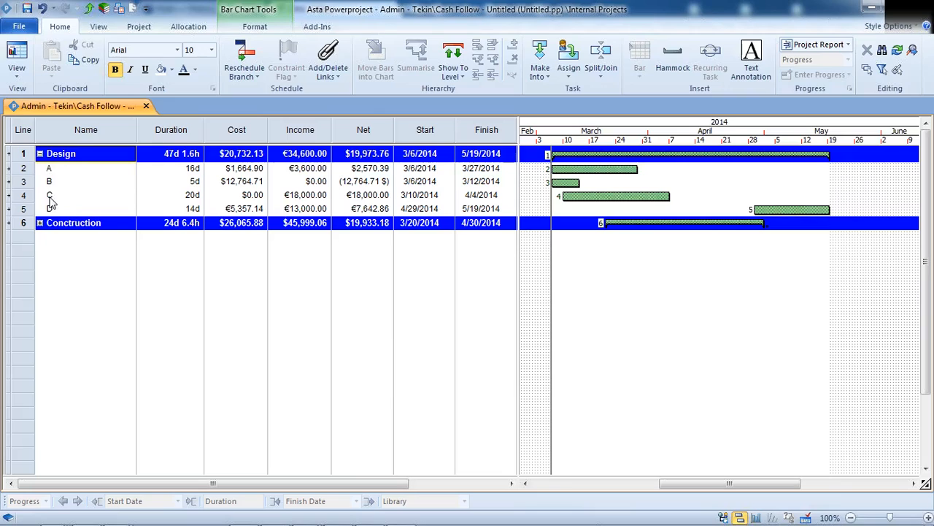
pyautogui.click(41, 224)
pyautogui.click(40, 223)
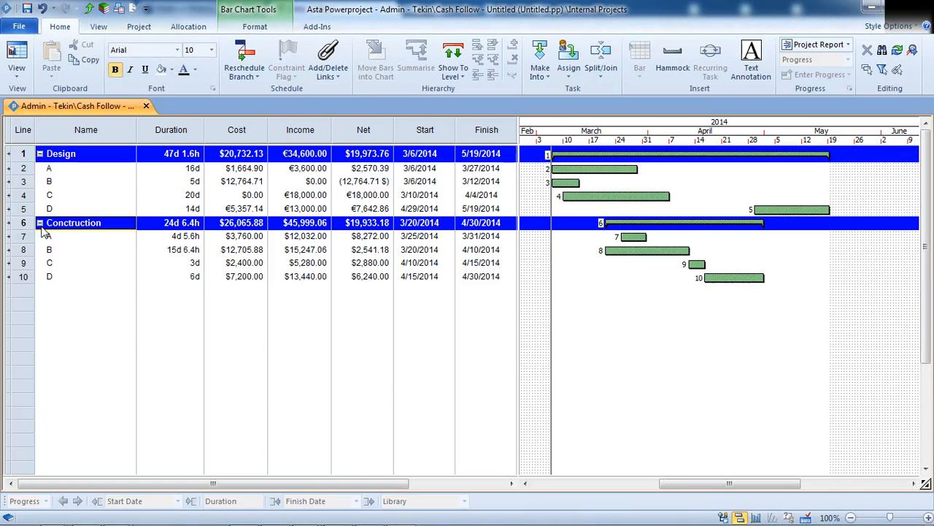
# - Examine the Duration, Cost, Income and Net columns of the task table, highlighting each, and clear the selection
pyautogui.click(161, 132)
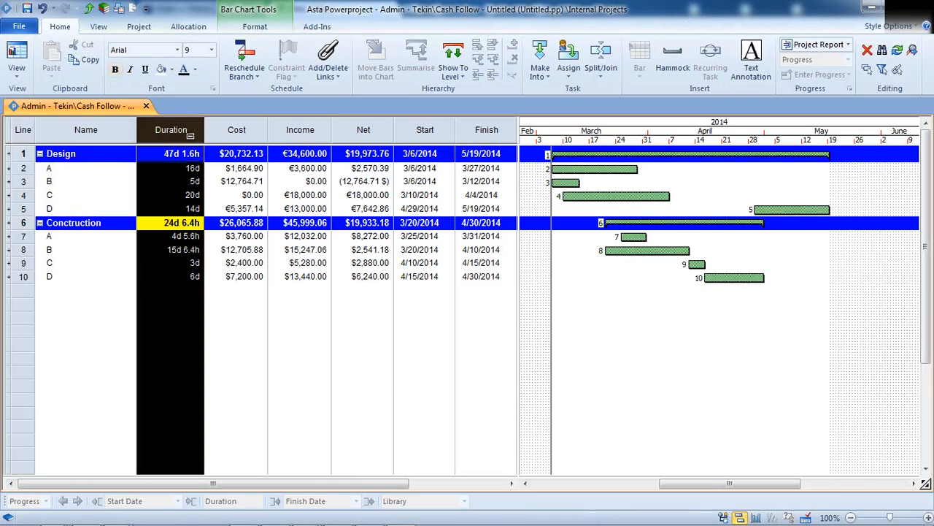
pyautogui.click(230, 133)
pyautogui.click(305, 133)
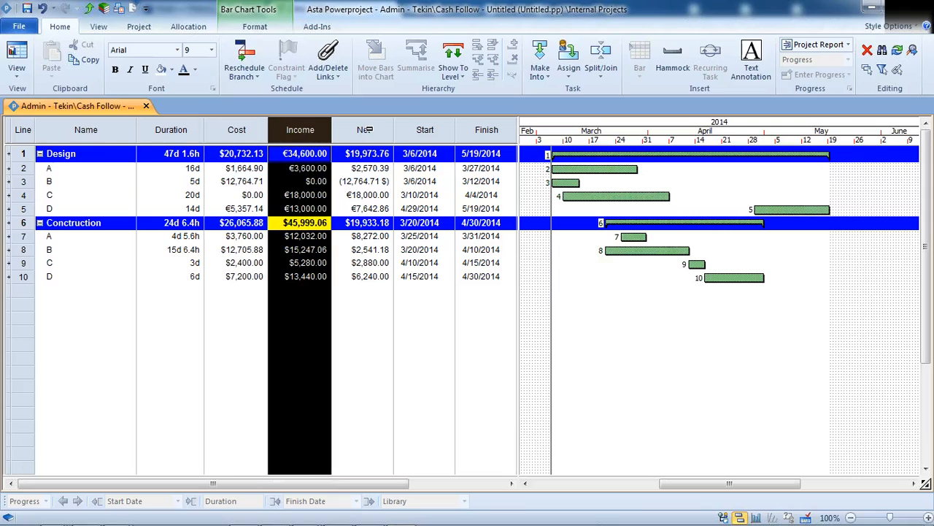
pyautogui.click(369, 129)
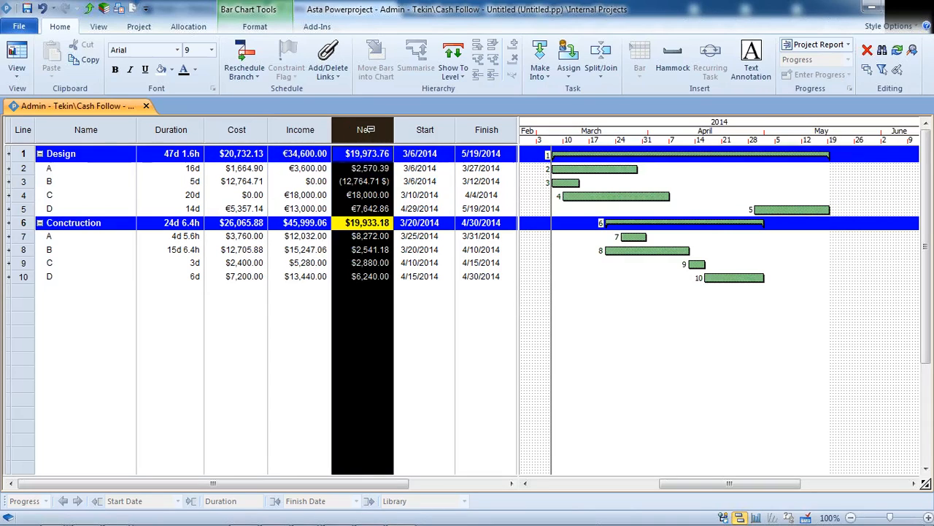
pyautogui.click(292, 130)
pyautogui.keyDown('shift'); pyautogui.click(344, 130); pyautogui.keyUp('shift')
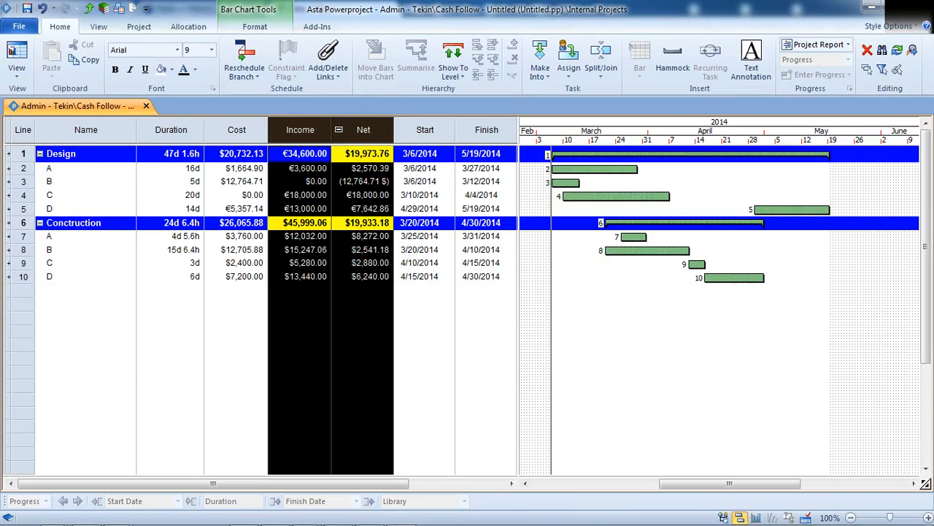
pyautogui.click(239, 129)
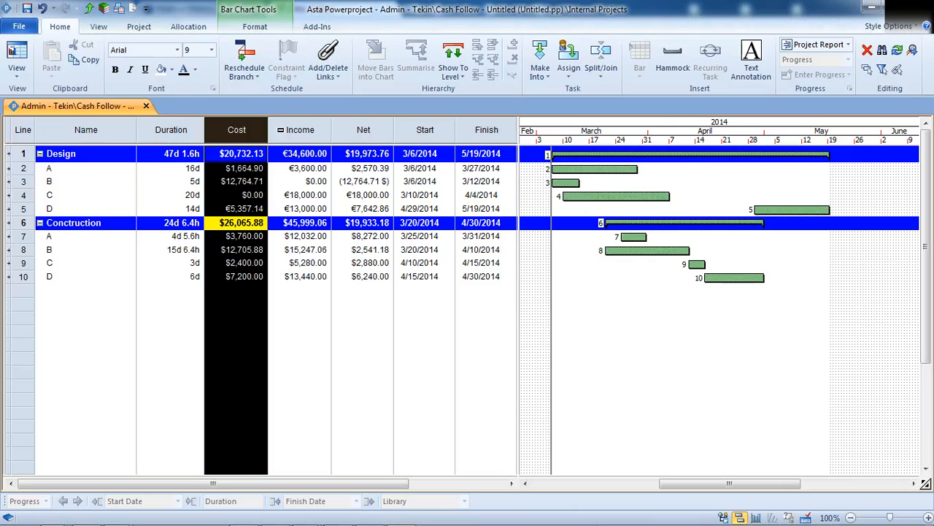
pyautogui.click(303, 129)
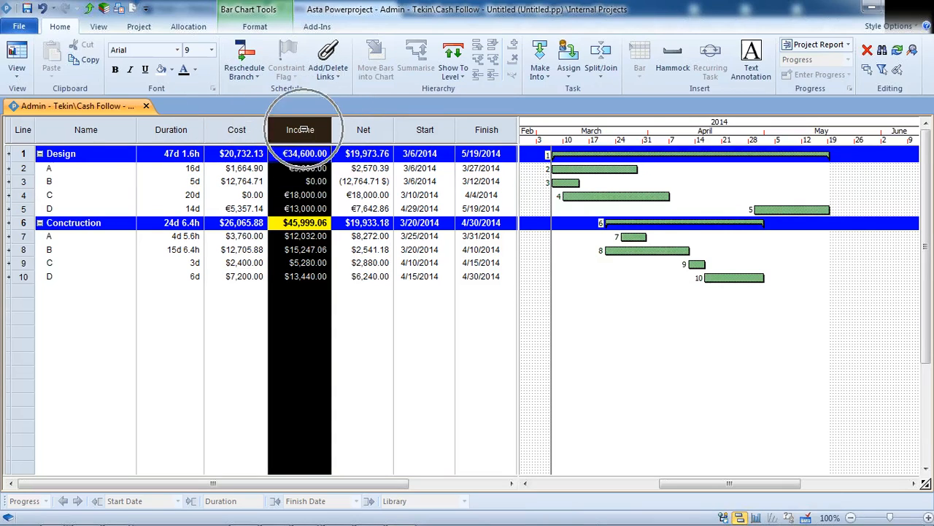
pyautogui.click(358, 130)
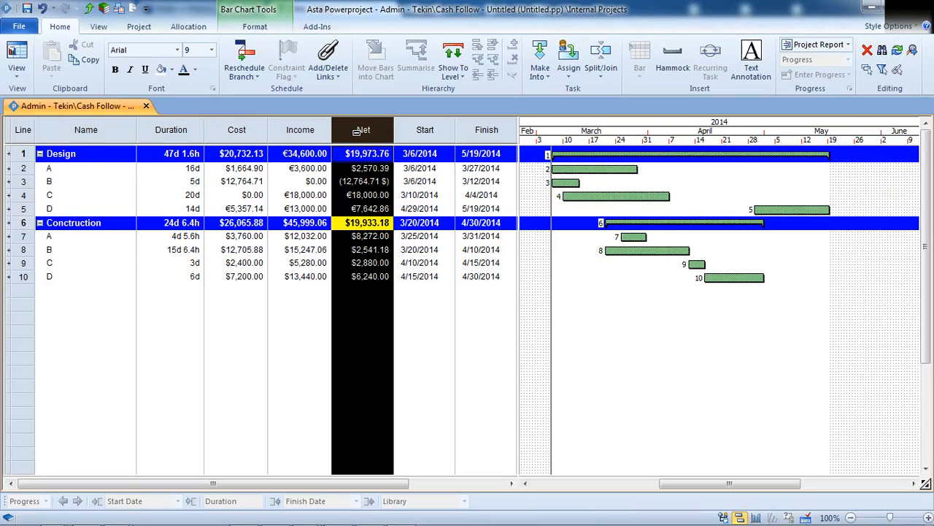
pyautogui.press('ctrl')
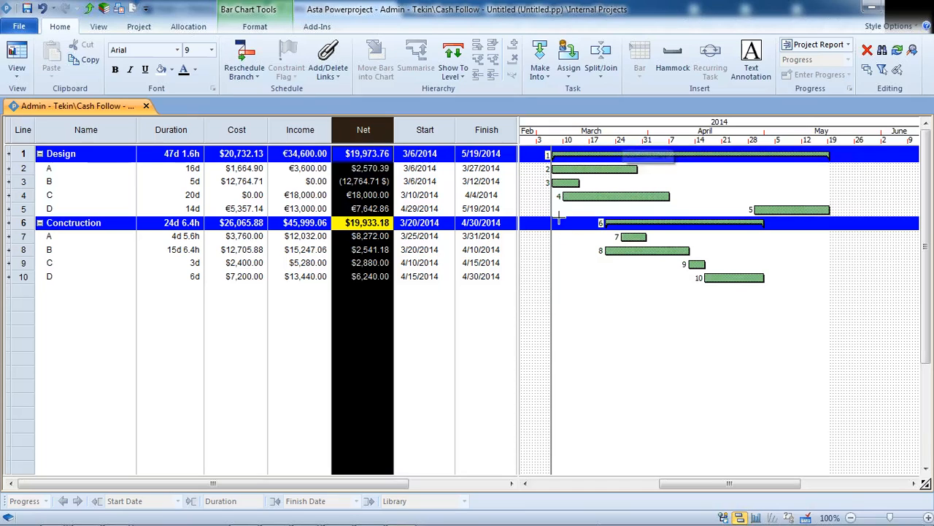
pyautogui.click(595, 311)
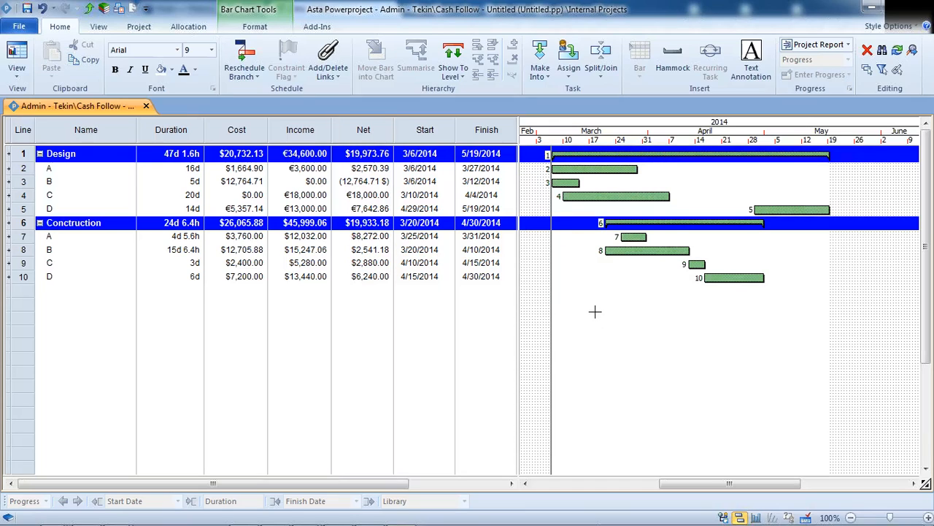
# - Display the histograms below the bar chart and enlarge the histogram area and the Nett Cash Flow row
pyautogui.click(757, 516)
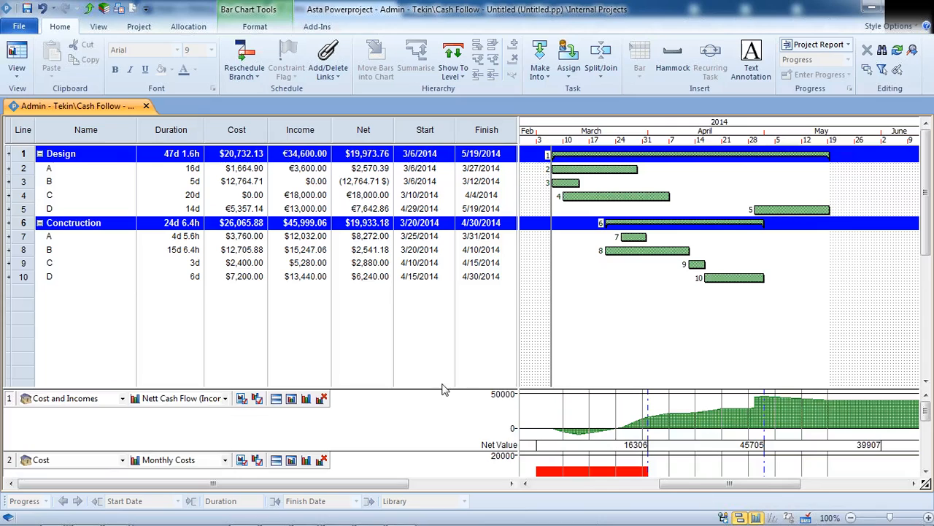
pyautogui.moveTo(438, 388); pyautogui.dragTo(438, 290)
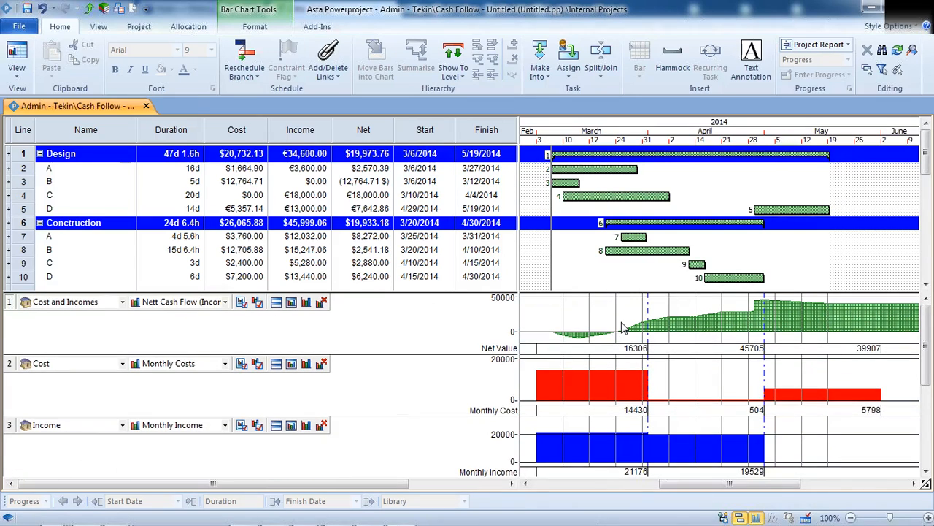
pyautogui.click(571, 387)
pyautogui.click(564, 447)
pyautogui.moveTo(403, 357); pyautogui.dragTo(405, 470)
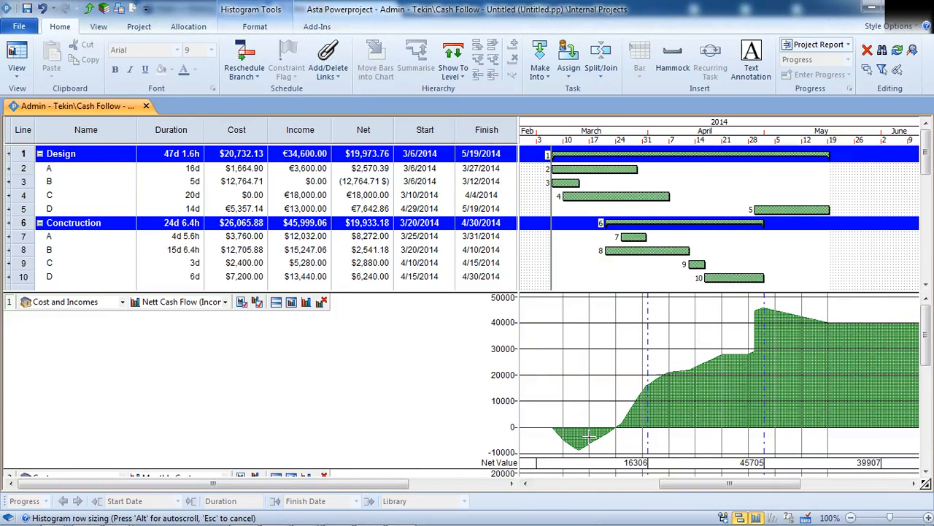
pyautogui.moveTo(589, 437)
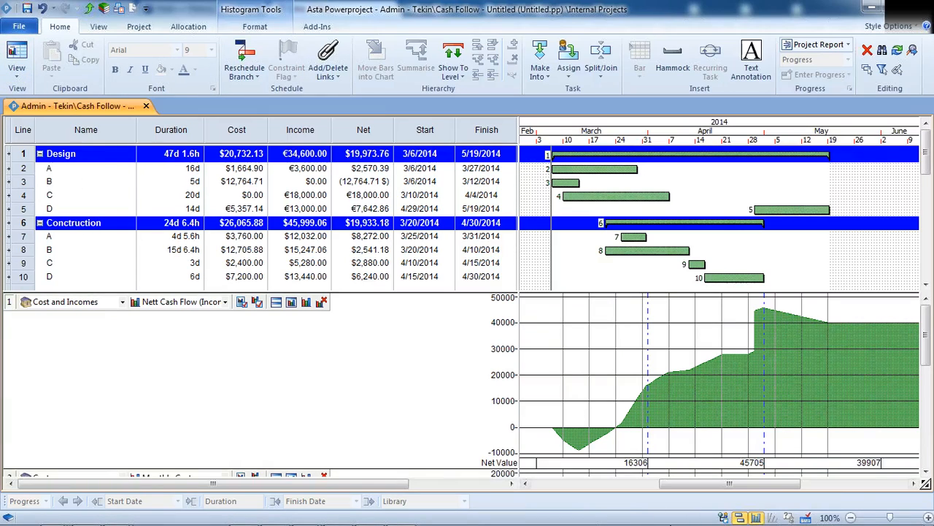
# - Show the project tree beside a table narrowed to the Cost column and examine the cash flow of Design and Construction separately
pyautogui.click(722, 517)
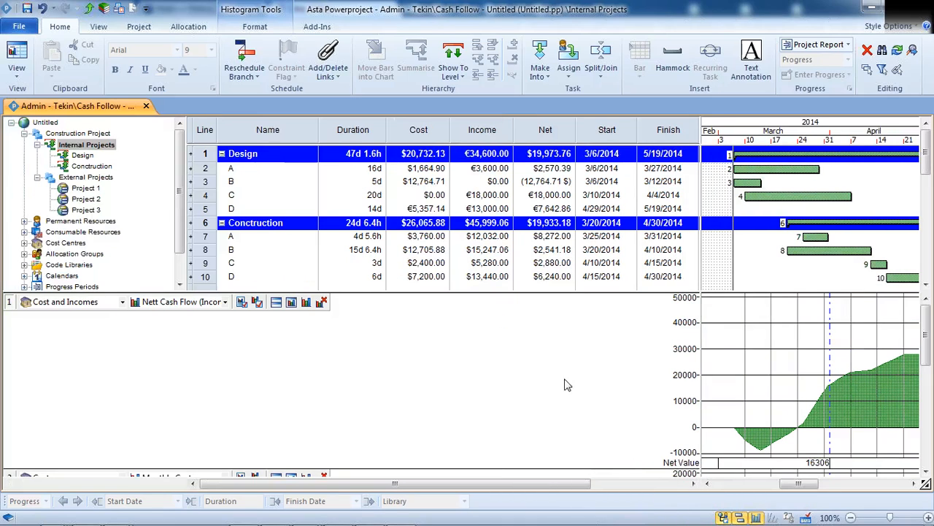
pyautogui.moveTo(703, 131); pyautogui.dragTo(452, 125)
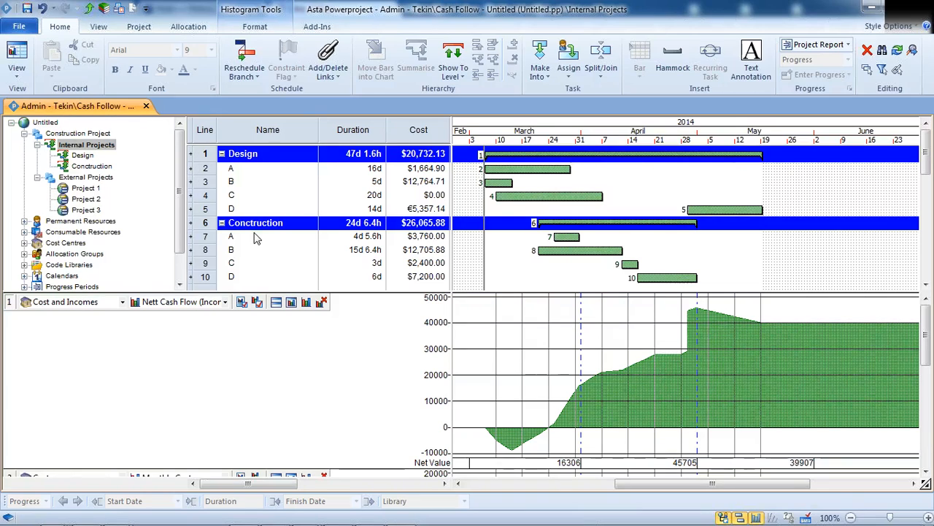
pyautogui.click(82, 156)
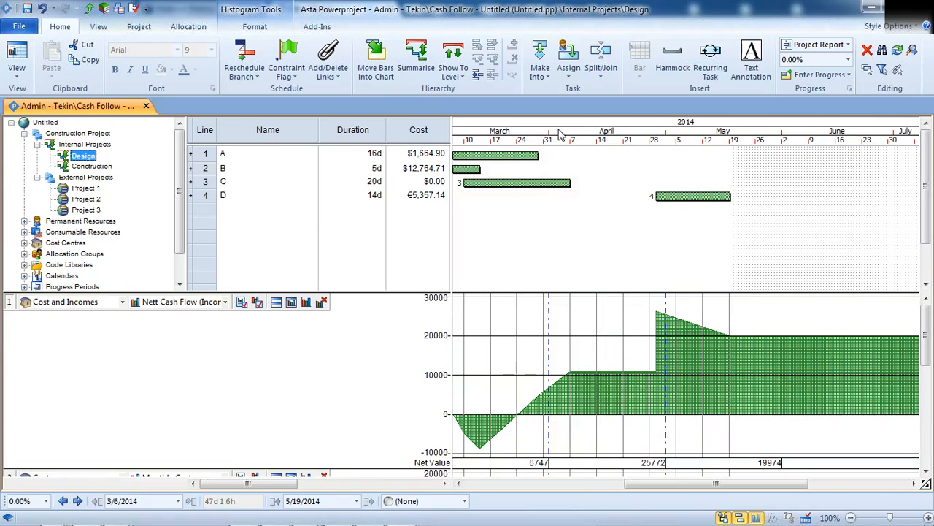
pyautogui.click(88, 167)
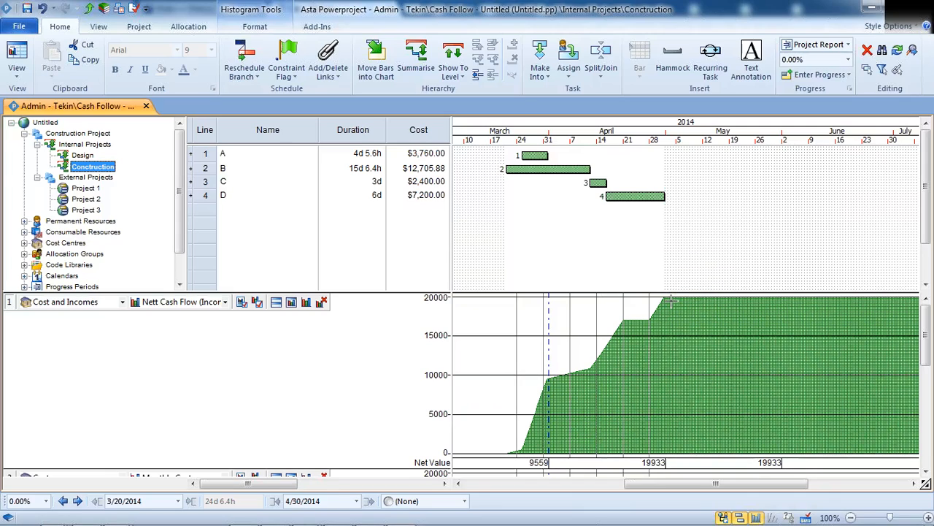
pyautogui.click(82, 146)
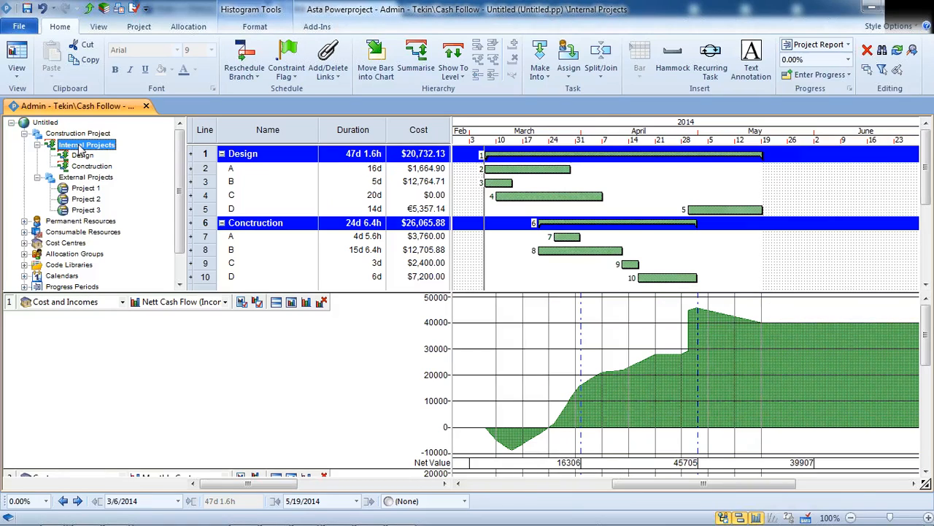
# - Examine the combined cash flow of Design and Construction, and return to Internal Projects with the project tree hidden
pyautogui.click(204, 155)
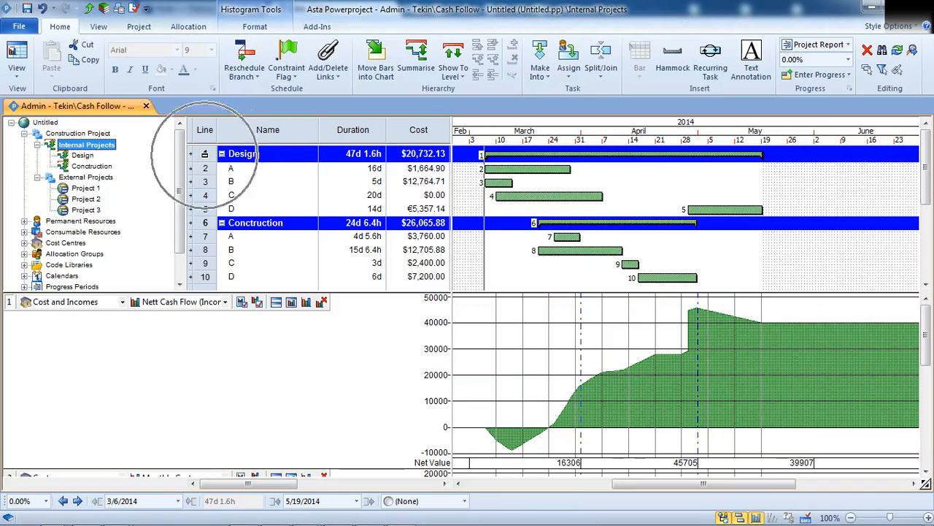
pyautogui.keyDown('ctrl'); pyautogui.click(204, 223); pyautogui.keyUp('ctrl')
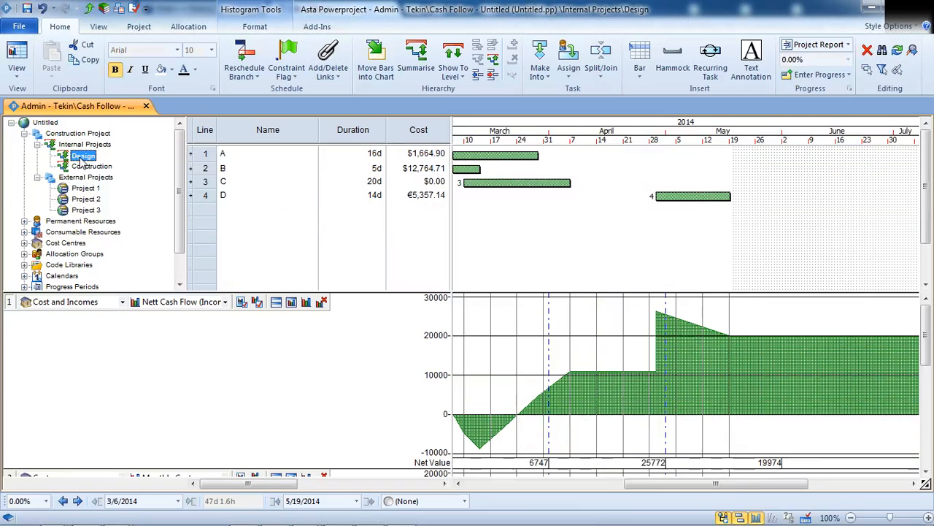
pyautogui.click(83, 156)
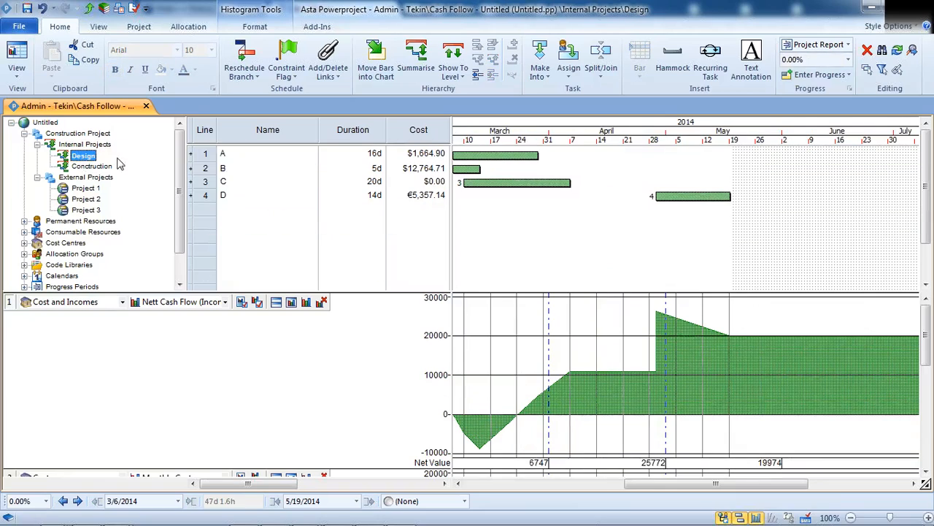
pyautogui.keyDown('ctrl'); pyautogui.click(81, 168); pyautogui.keyUp('ctrl')
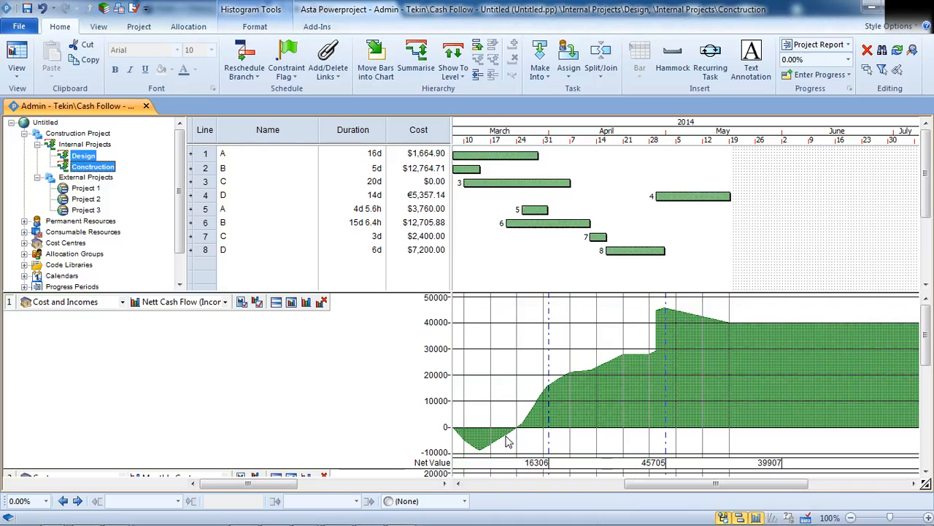
pyautogui.click(91, 146)
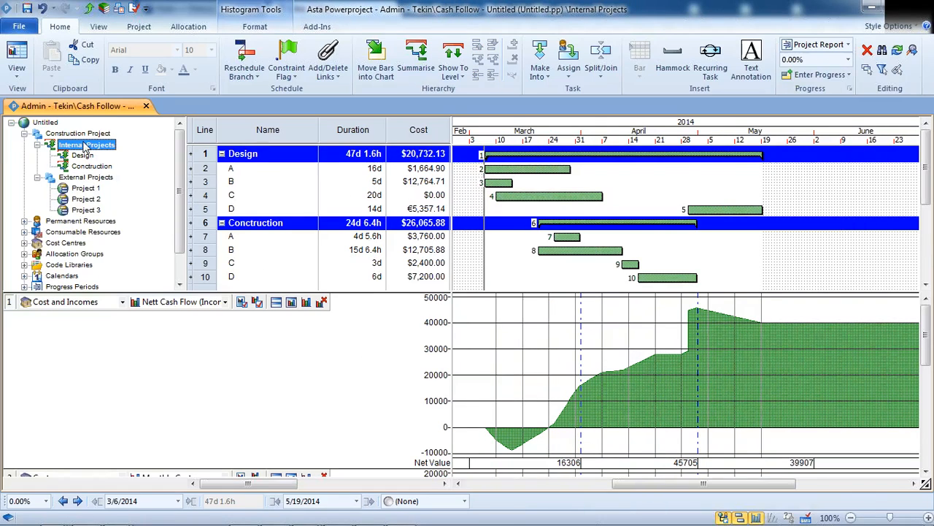
pyautogui.click(724, 518)
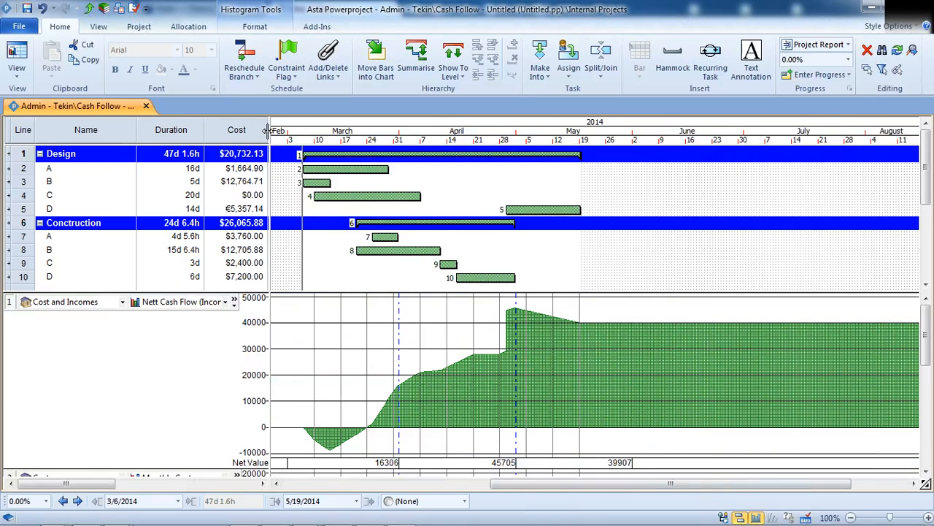
# - Review the available histogram reports, widen the table to the Cost Variance column and delete all Design and Construction tasks
pyautogui.click(227, 302)
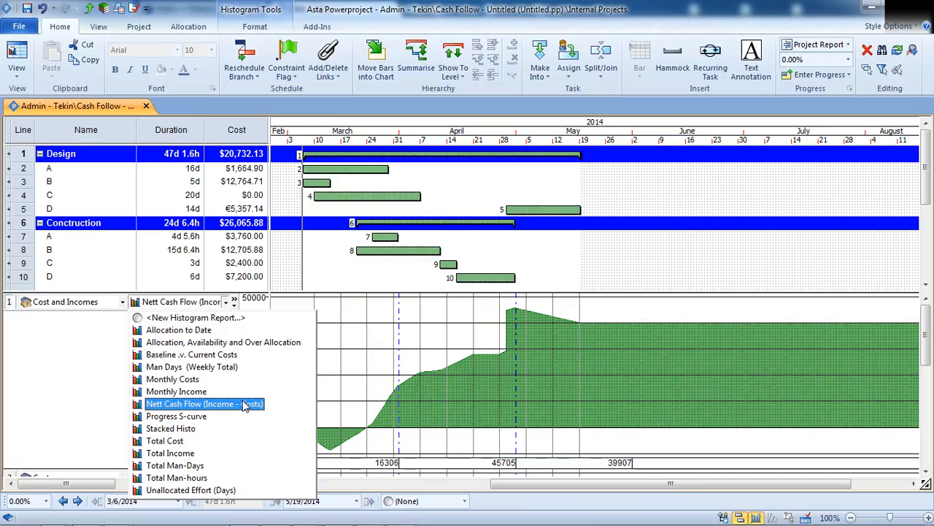
pyautogui.click(375, 374)
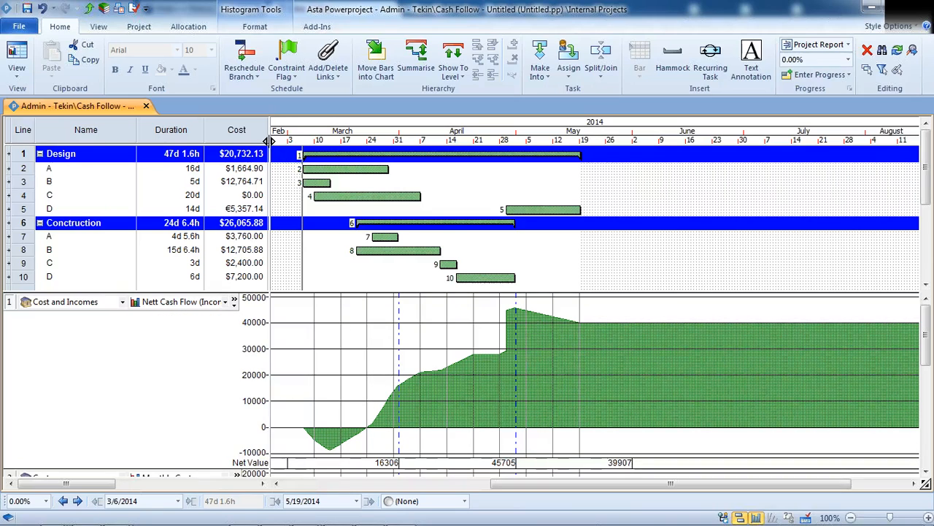
pyautogui.moveTo(269, 136); pyautogui.dragTo(640, 192)
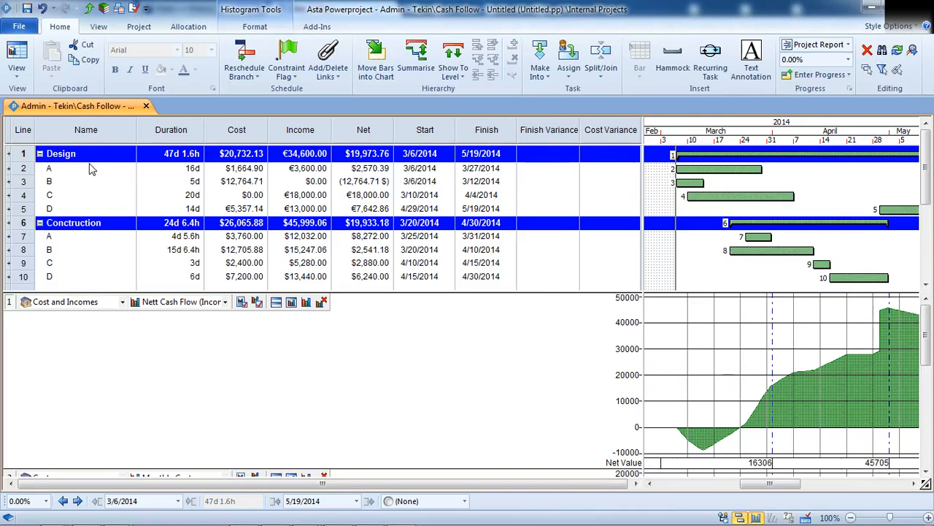
pyautogui.moveTo(31, 155); pyautogui.dragTo(49, 276)
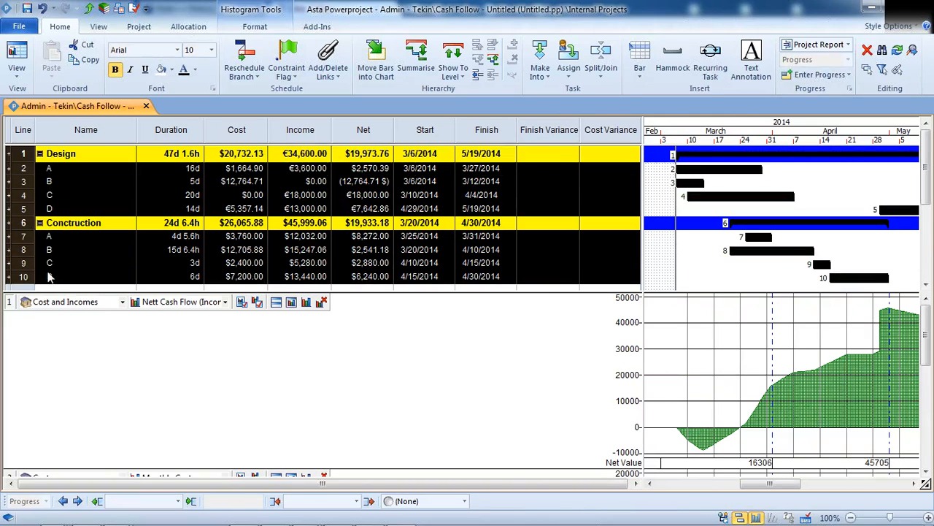
pyautogui.press('Delete')
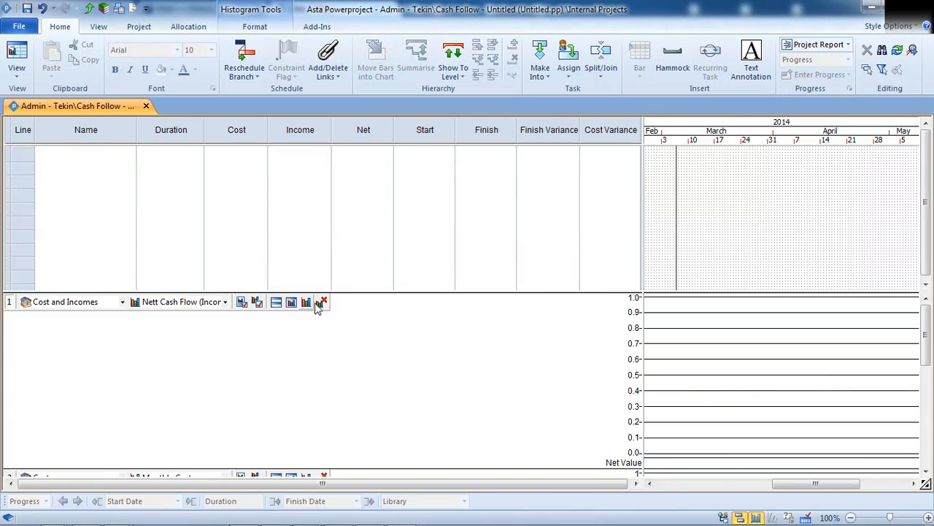
# - Remove all histograms except Monthly Costs, base it on Project Costs in an enlarged row, and narrow the table to the Finish column
pyautogui.click(322, 301)
pyautogui.click(321, 363)
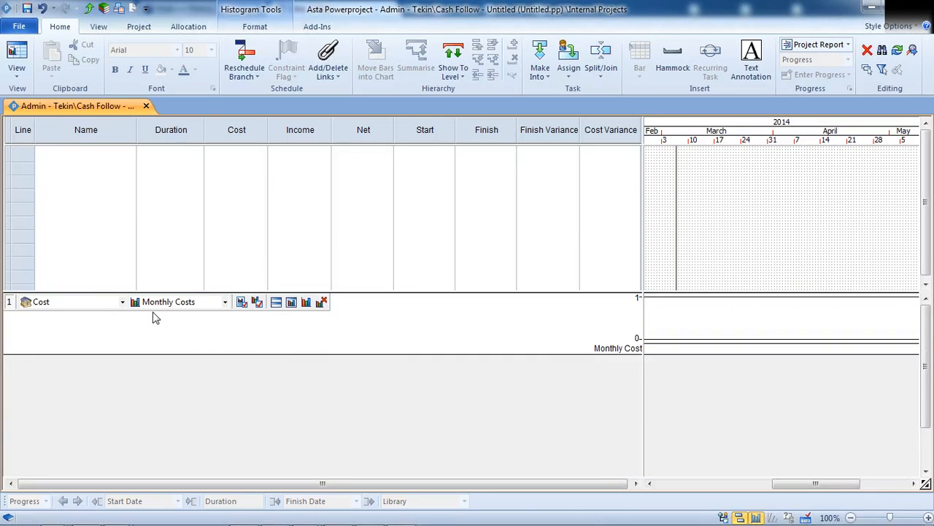
pyautogui.click(117, 303)
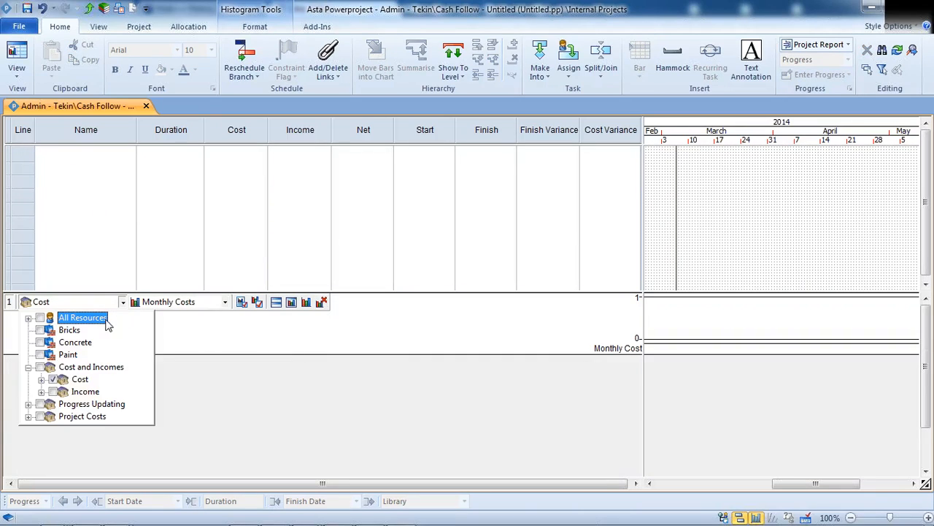
pyautogui.click(39, 417)
pyautogui.click(268, 351)
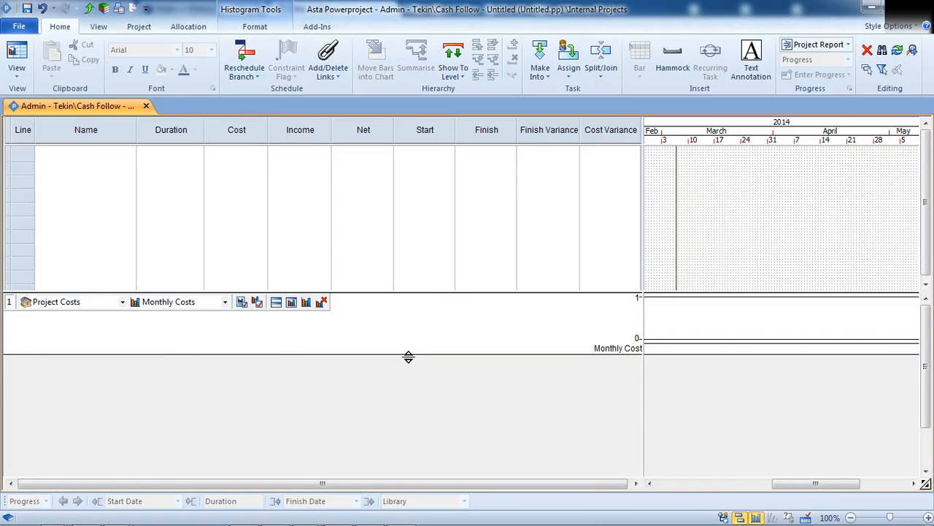
pyautogui.moveTo(408, 357); pyautogui.dragTo(408, 468)
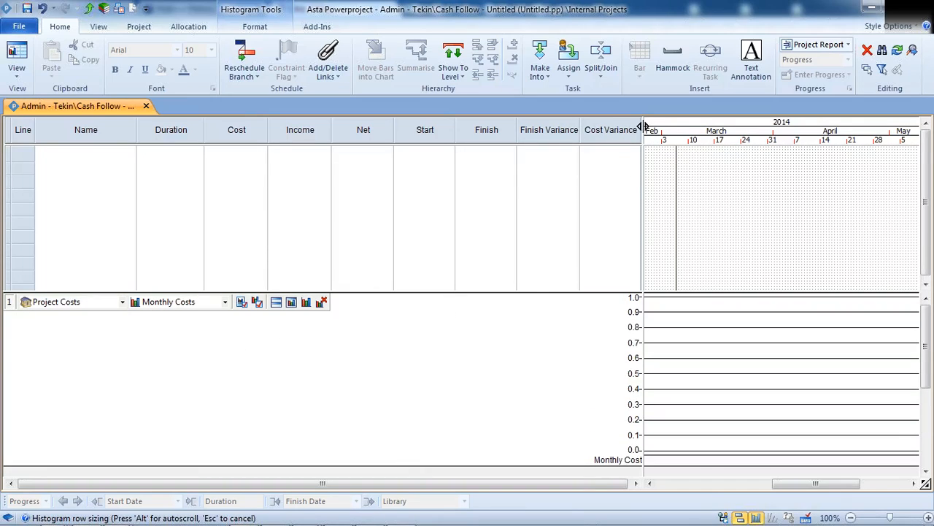
pyautogui.moveTo(643, 126); pyautogui.dragTo(517, 142)
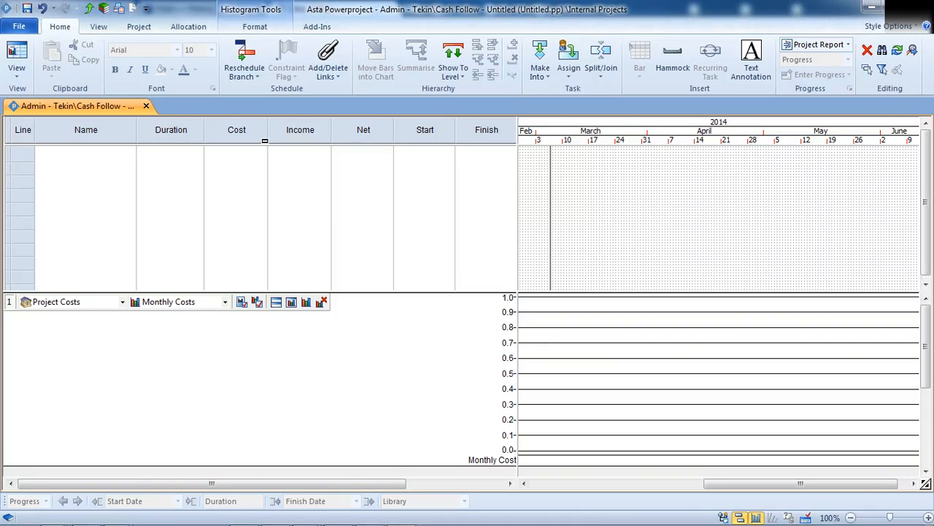
# - Add a task named Excavation with a duration of 10d in the first table row
pyautogui.click(99, 155)
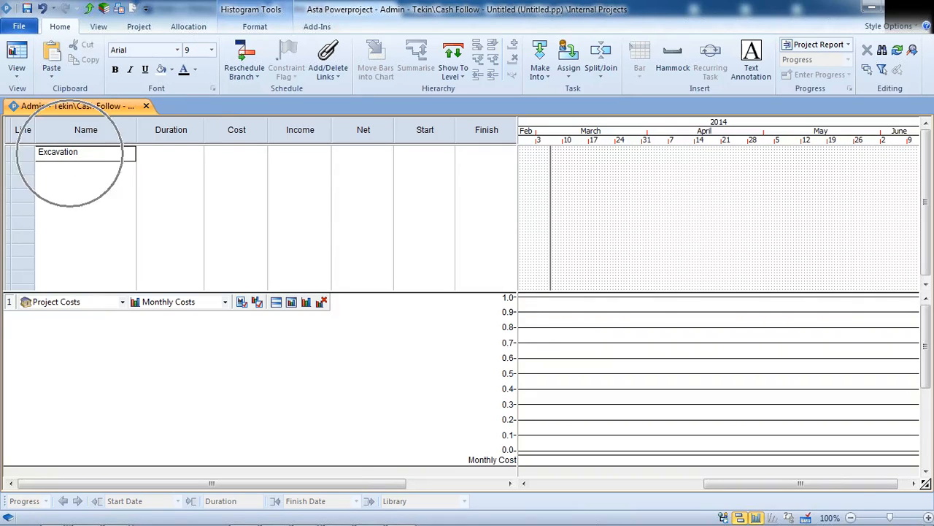
pyautogui.press('Tab')
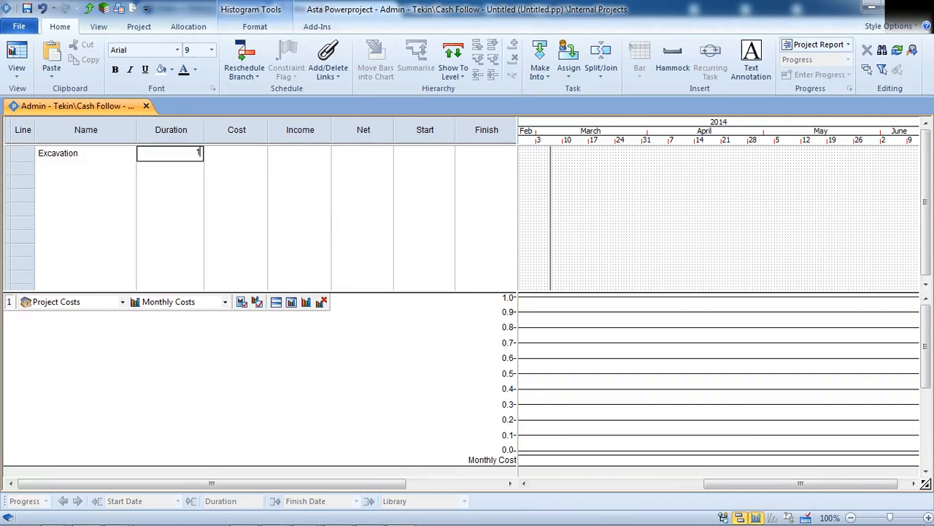
pyautogui.write('10d')
pyautogui.press('Return')
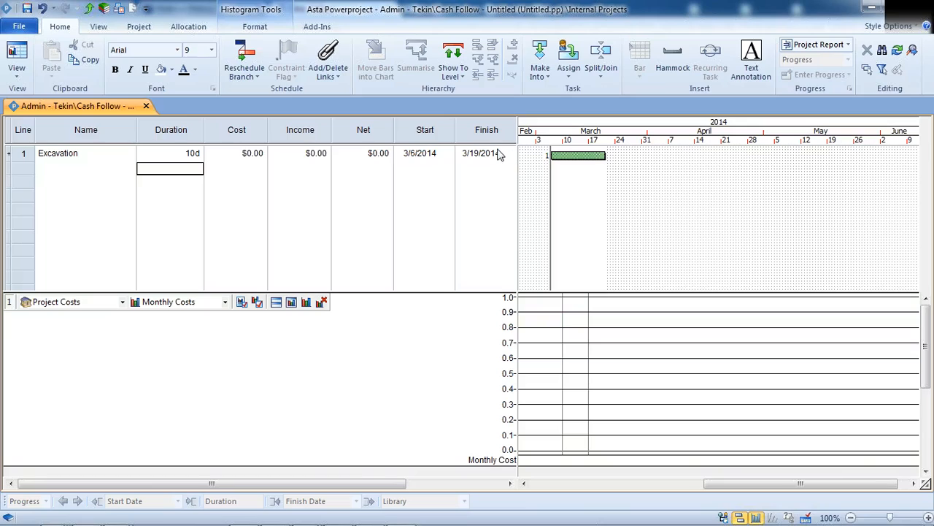
# - Set the start date of the Excavation task to 3/19/2014
pyautogui.click(577, 156)
pyautogui.moveTo(577, 156)
pyautogui.mouseDown()
pyautogui.moveTo(646, 156)
pyautogui.moveTo(576, 156)
pyautogui.mouseUp()
pyautogui.click(446, 155)
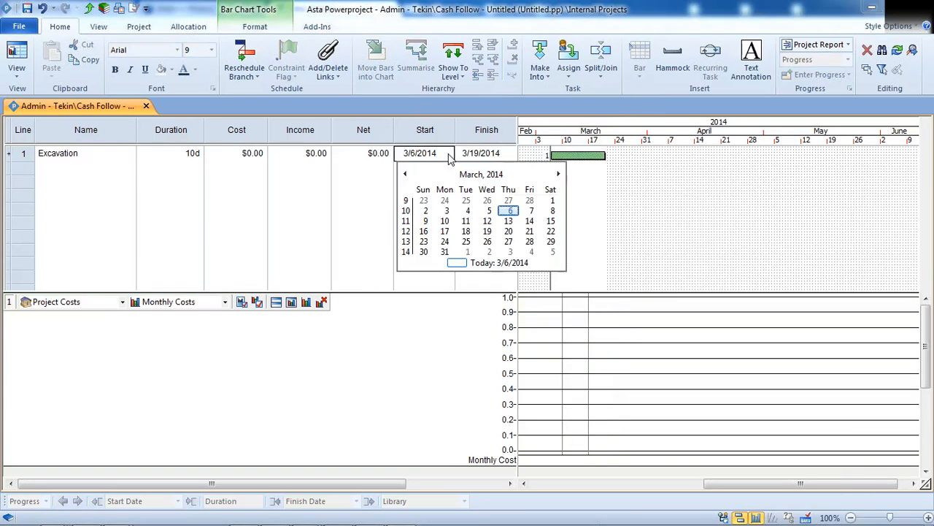
pyautogui.click(489, 232)
pyautogui.press('ctrl')
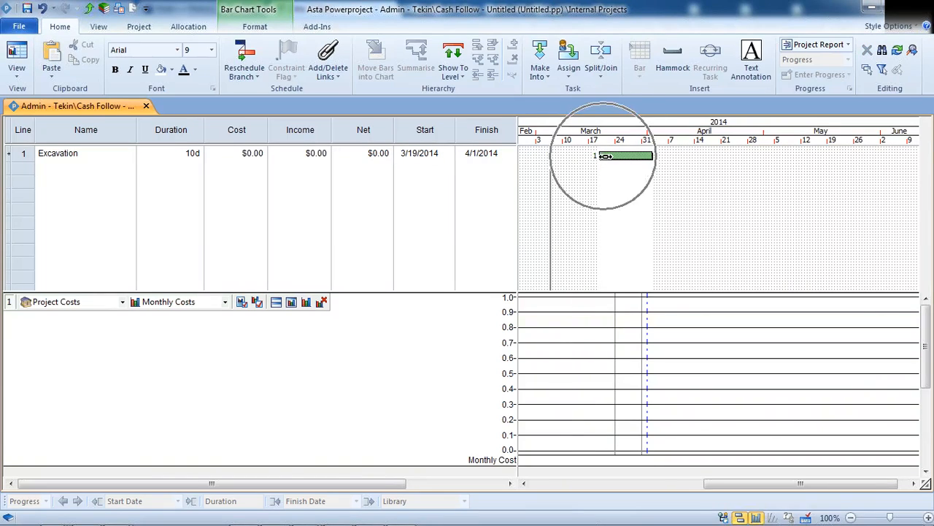
# - Resize the Excavation bar to a duration of 16 days and delete the extra bar created below it
pyautogui.moveTo(653, 155); pyautogui.dragTo(787, 156)
pyautogui.click(752, 155)
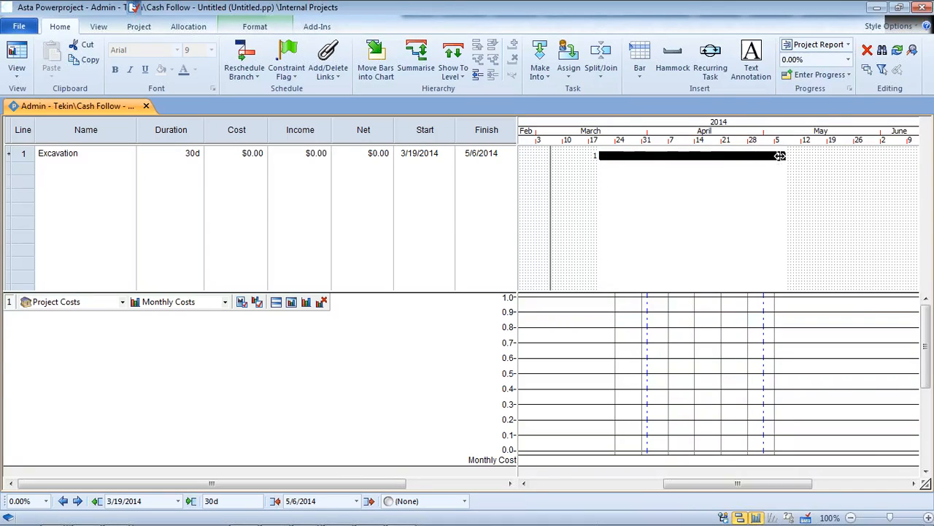
pyautogui.moveTo(780, 156); pyautogui.dragTo(760, 170)
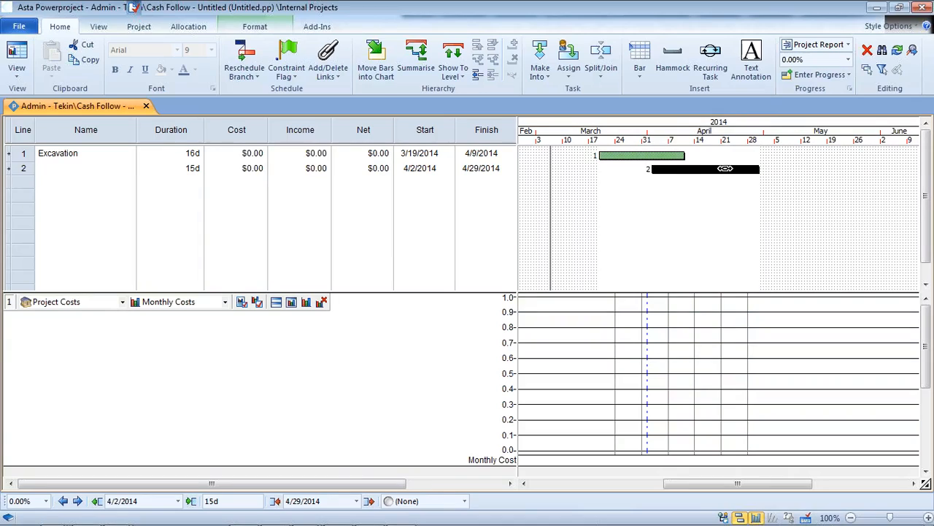
pyautogui.press('Delete')
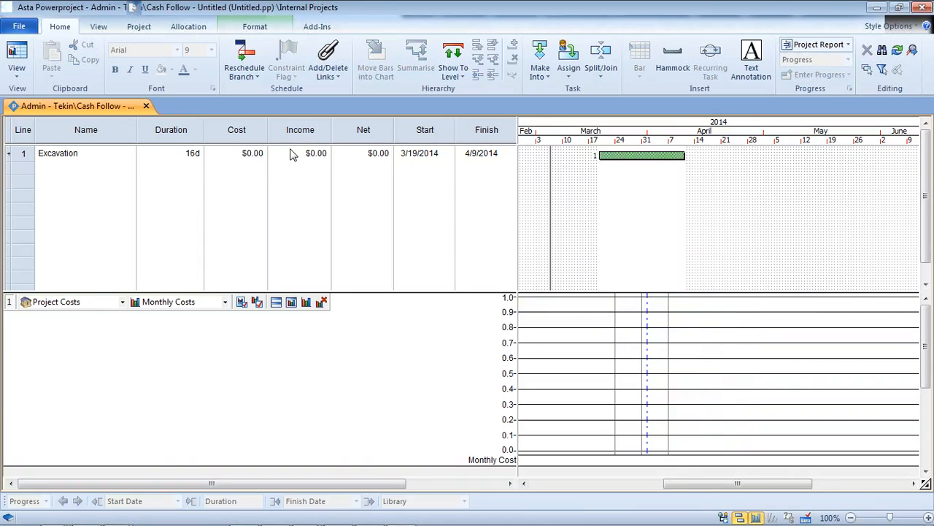
# - Narrow the table to the Cost column and set the cost of Excavation to $1,000.00
pyautogui.click(517, 124)
pyautogui.moveTo(518, 124); pyautogui.dragTo(265, 164)
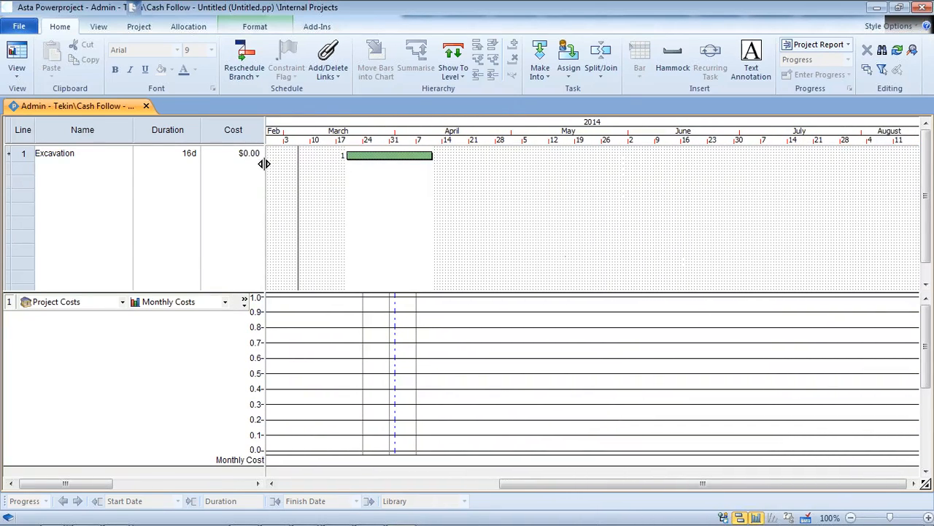
pyautogui.click(57, 155)
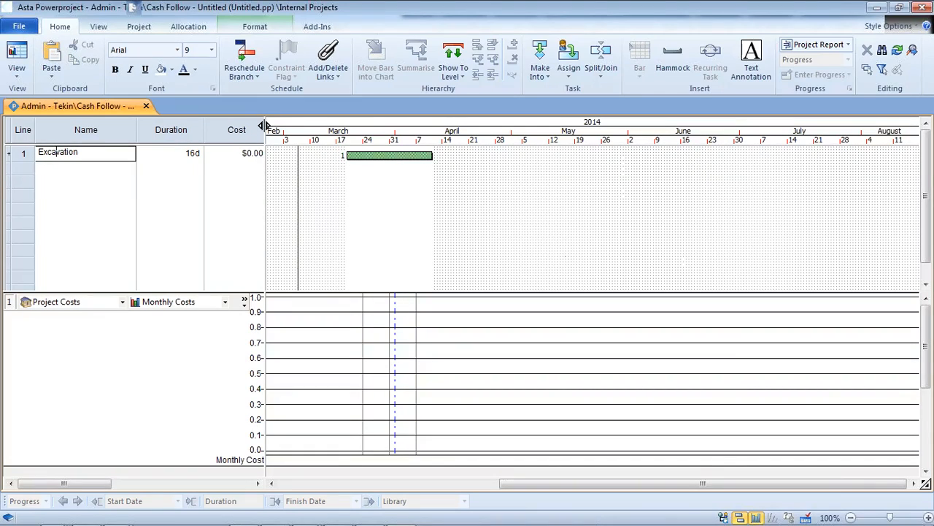
pyautogui.moveTo(265, 125); pyautogui.dragTo(268, 128)
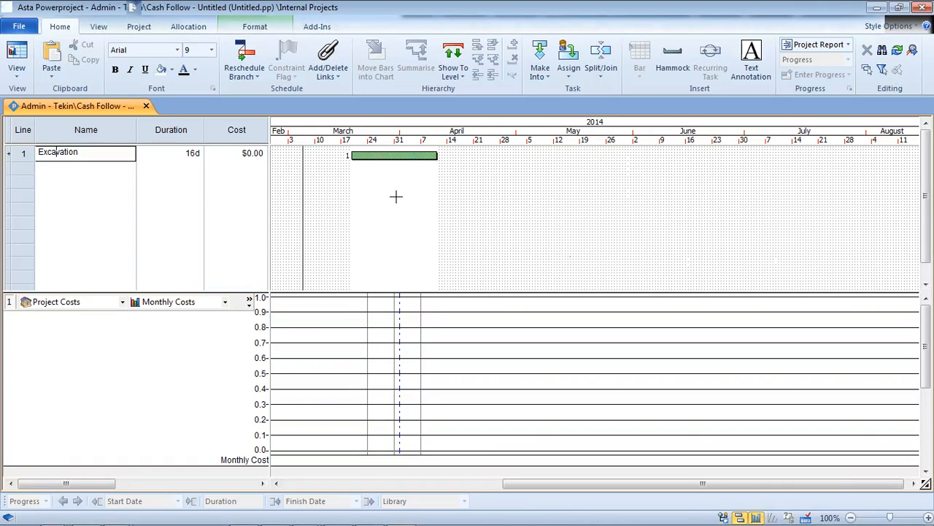
pyautogui.click(240, 157)
pyautogui.click(243, 153)
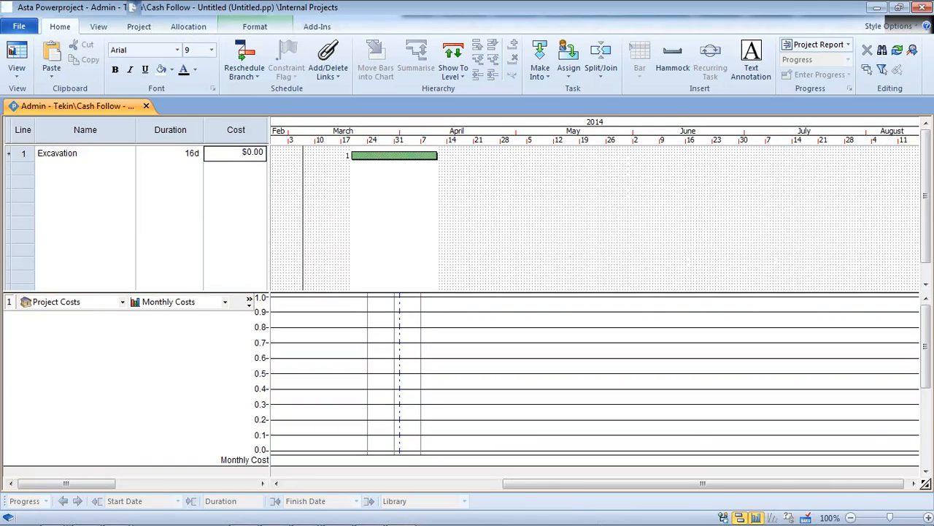
pyautogui.moveTo(242, 152); pyautogui.dragTo(280, 148)
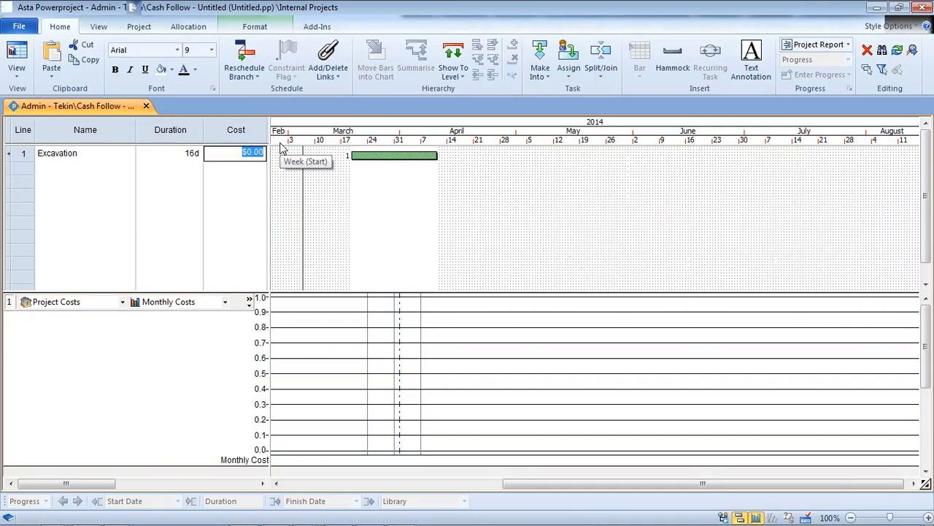
pyautogui.write('1,0')
pyautogui.write('000')
pyautogui.press('Return')
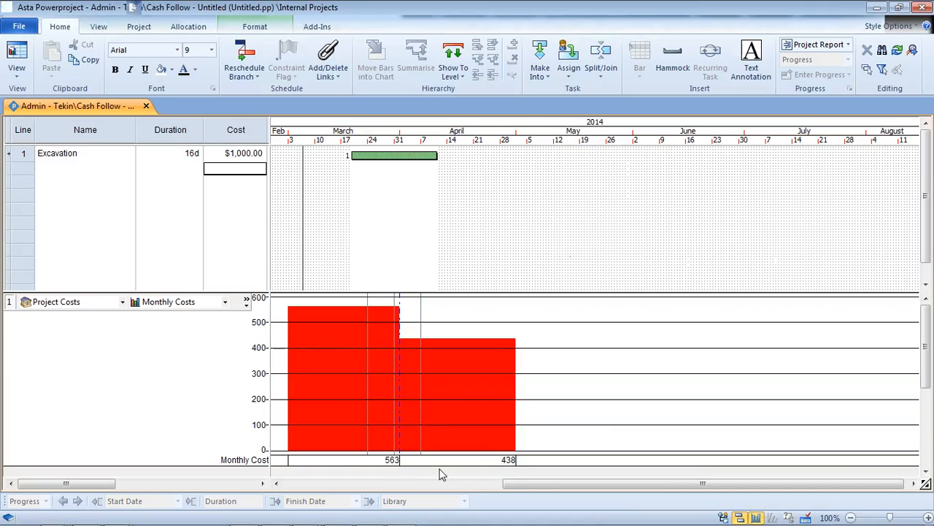
# - Examine the monthly cost split of Excavation and move its bar one day later to start on 3/20/2014
pyautogui.click(509, 464)
pyautogui.click(241, 155)
pyautogui.click(394, 157)
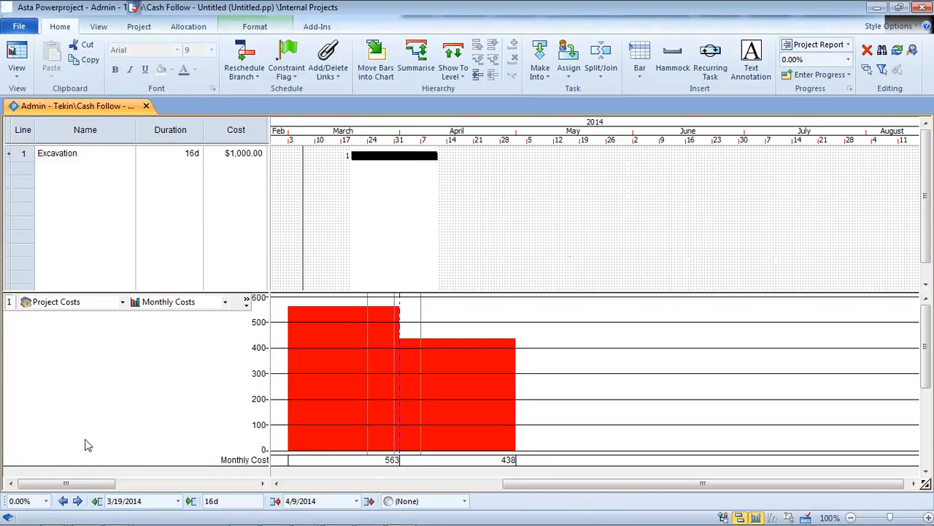
pyautogui.click(78, 501)
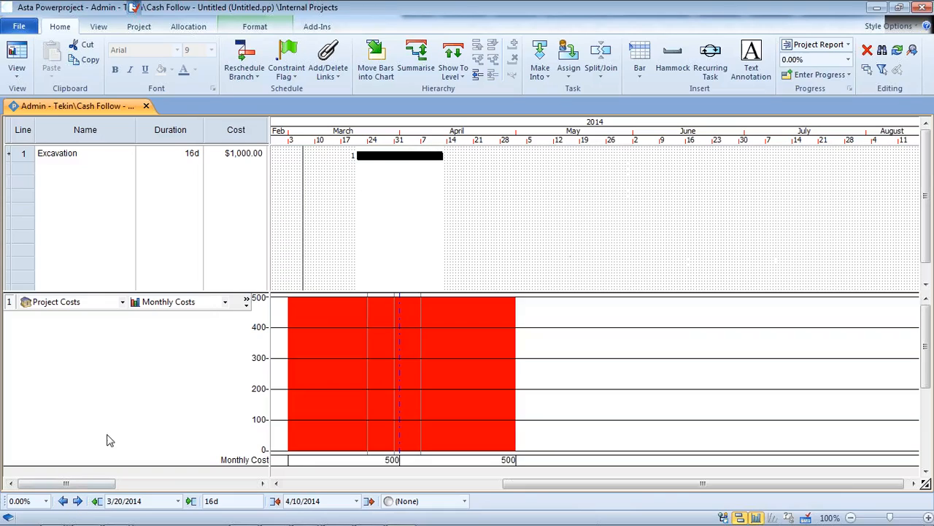
# - Compare the cost and duration of Excavation with the Monthly Cost values for March and April
pyautogui.click(238, 154)
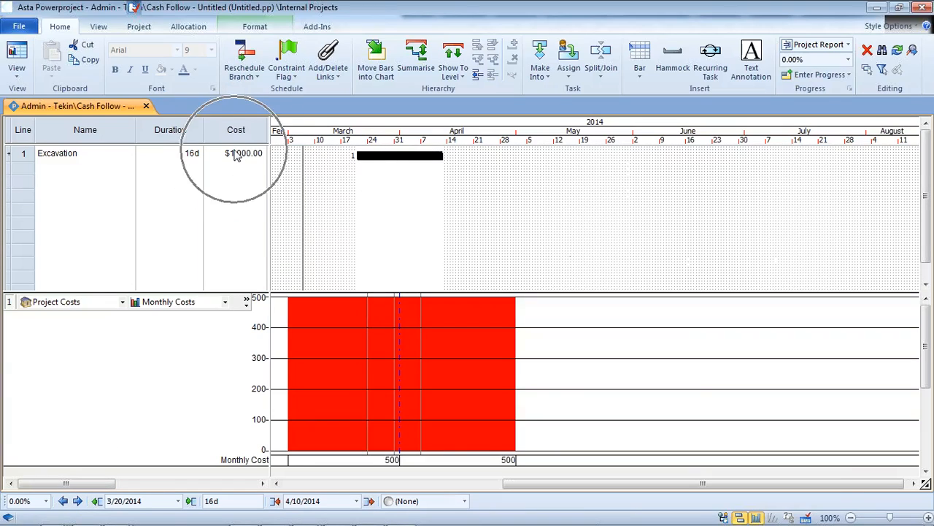
pyautogui.click(393, 461)
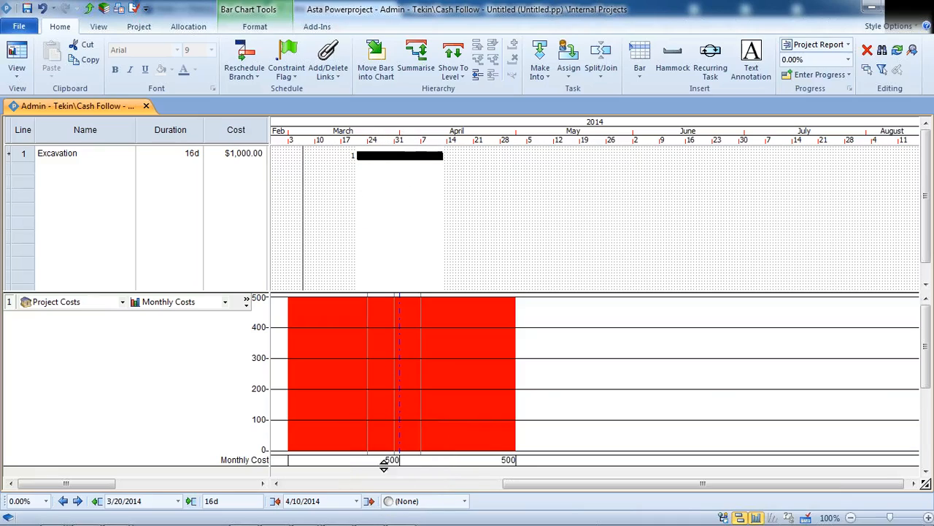
pyautogui.click(513, 461)
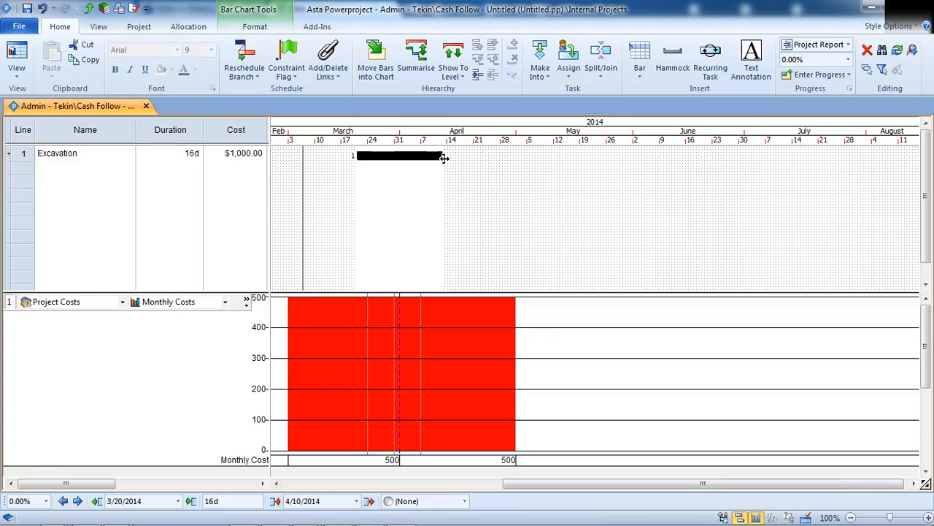
pyautogui.click(254, 160)
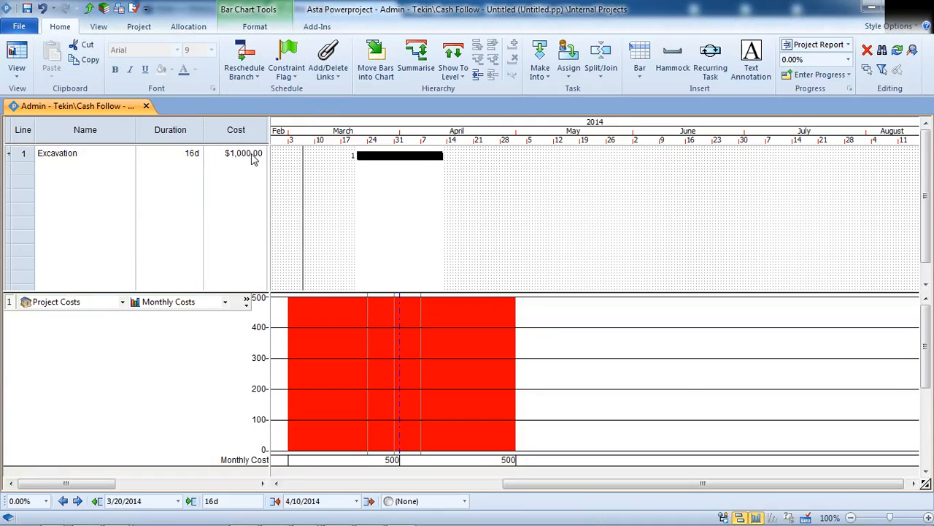
pyautogui.click(183, 159)
# - Stretch the Excavation bar to 66 days, shorten it to 55 days and clear the selection
pyautogui.moveTo(445, 157); pyautogui.dragTo(734, 163)
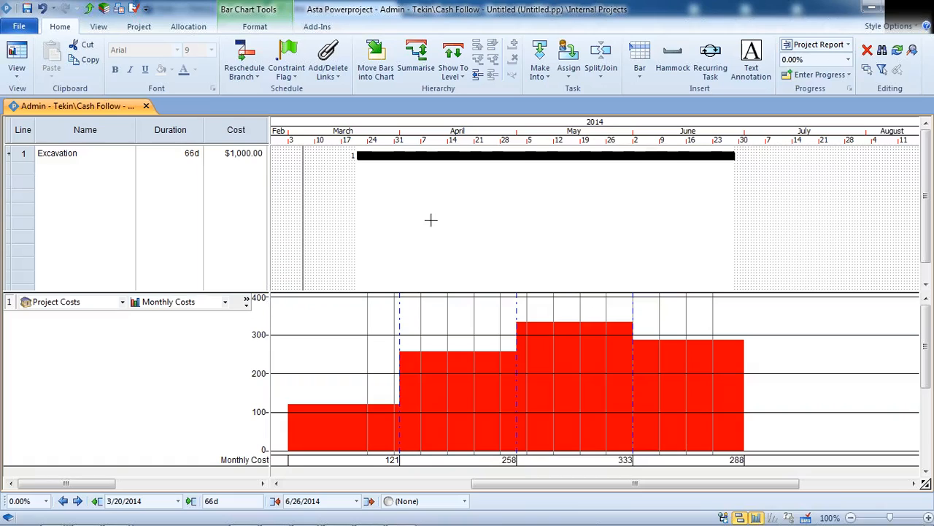
pyautogui.moveTo(733, 156); pyautogui.dragTo(676, 171)
pyautogui.click(613, 218)
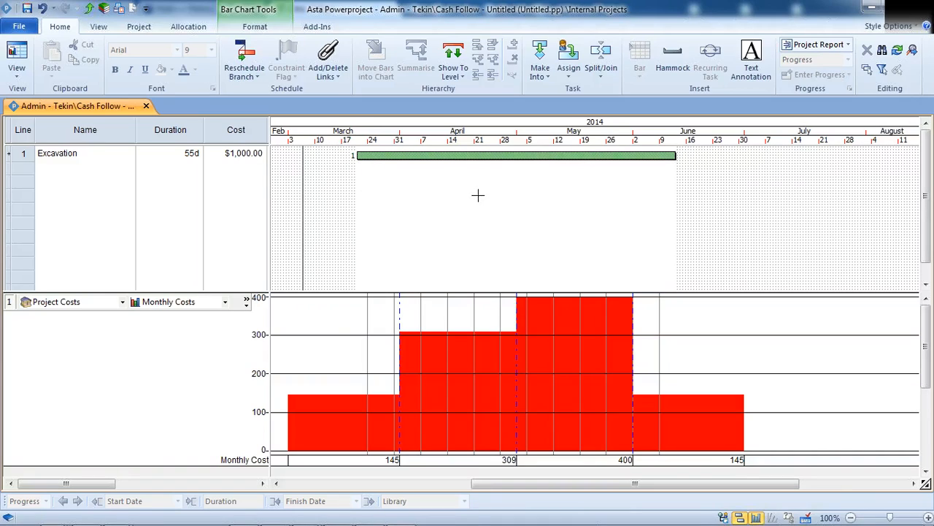
# - Turn on the display of cost allocations for the Excavation task in the bar chart and clear the selection
pyautogui.click(466, 156)
pyautogui.press('ctrl')
pyautogui.press('ctrl')
pyautogui.press('ctrl')
pyautogui.click(244, 27)
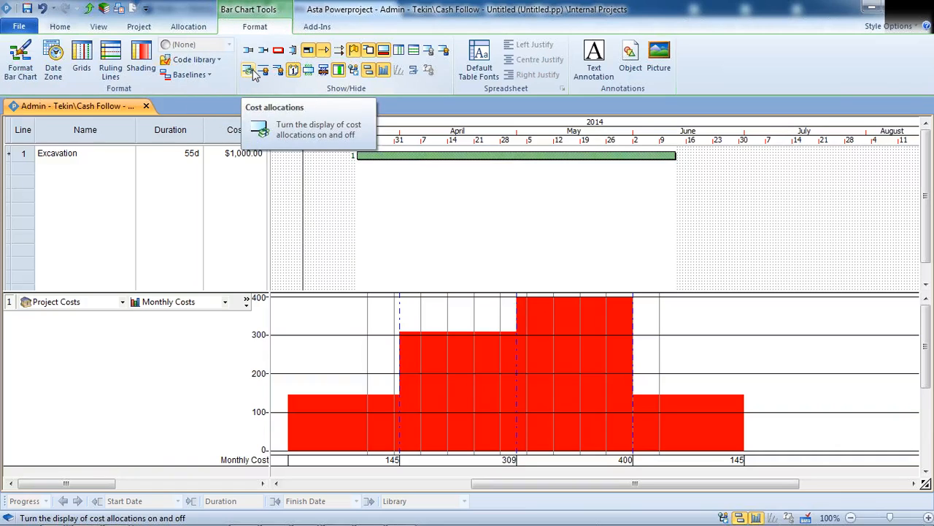
pyautogui.click(452, 155)
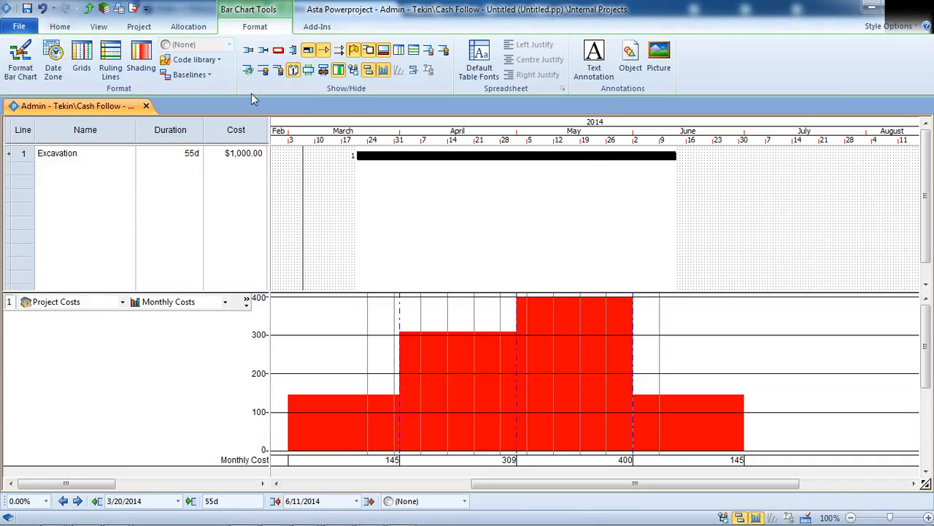
pyautogui.click(246, 76)
pyautogui.click(429, 202)
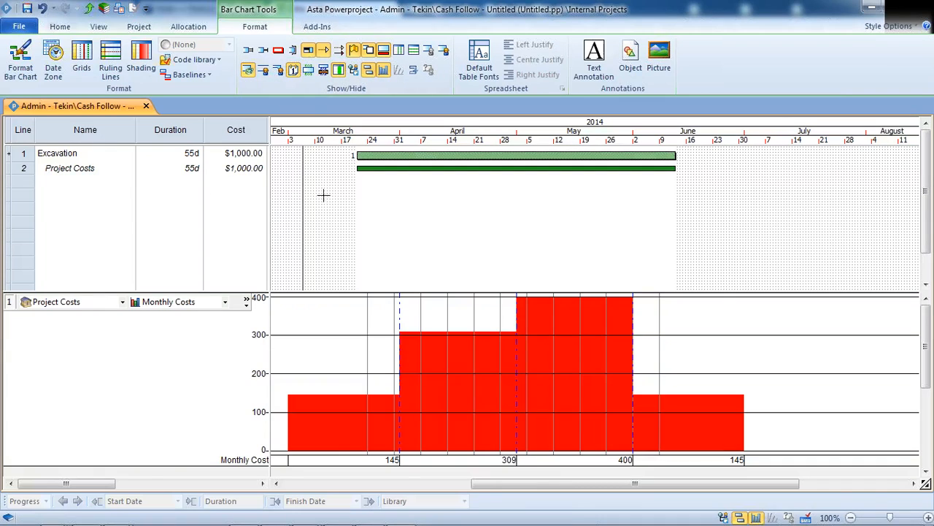
# - Compare the Excavation task with its Project Costs allocation by selecting each line and bar in turn
pyautogui.click(27, 154)
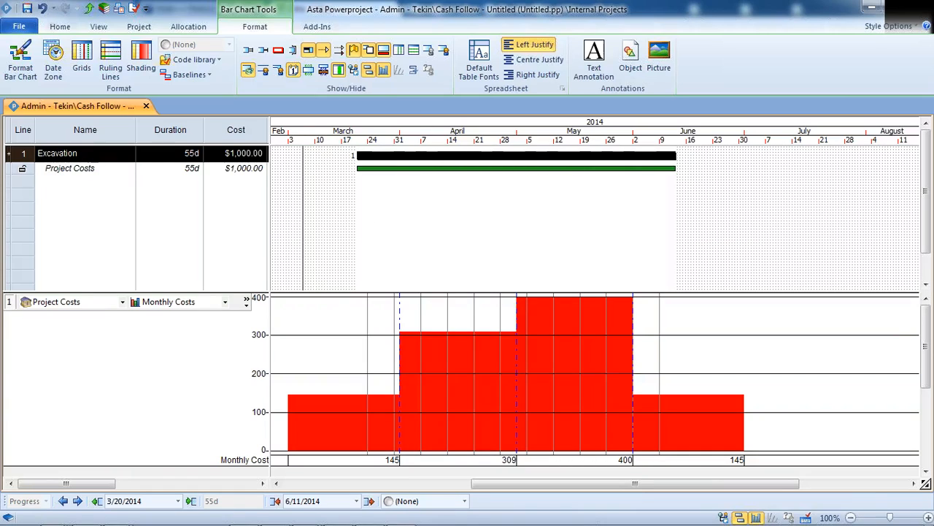
pyautogui.click(22, 168)
pyautogui.click(429, 219)
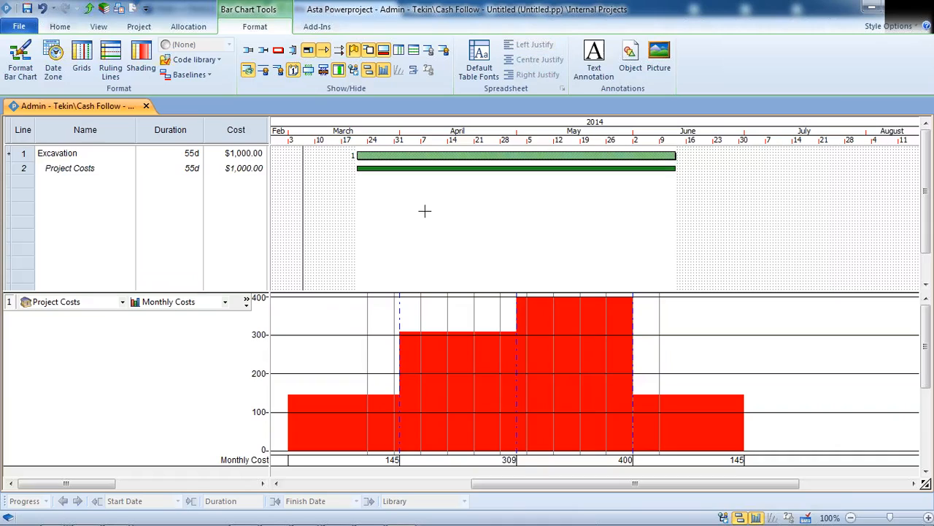
pyautogui.click(434, 156)
pyautogui.click(444, 169)
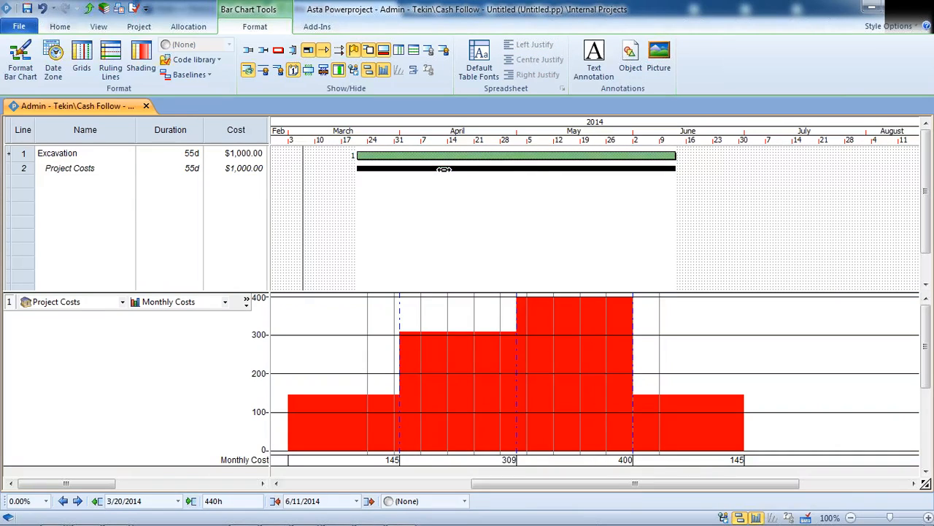
pyautogui.click(443, 155)
pyautogui.click(447, 168)
pyautogui.click(447, 155)
pyautogui.click(459, 192)
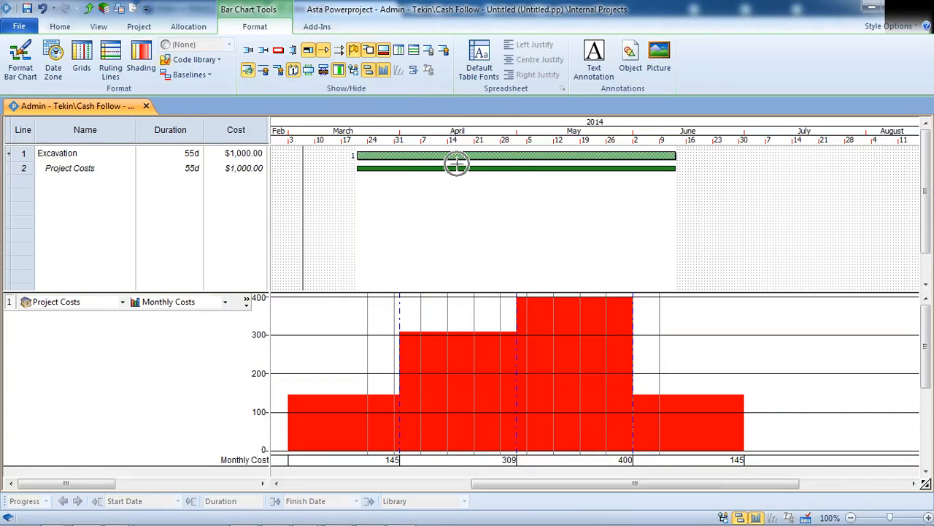
# - Hide the cost allocations in the bar chart and display them again
pyautogui.click(249, 71)
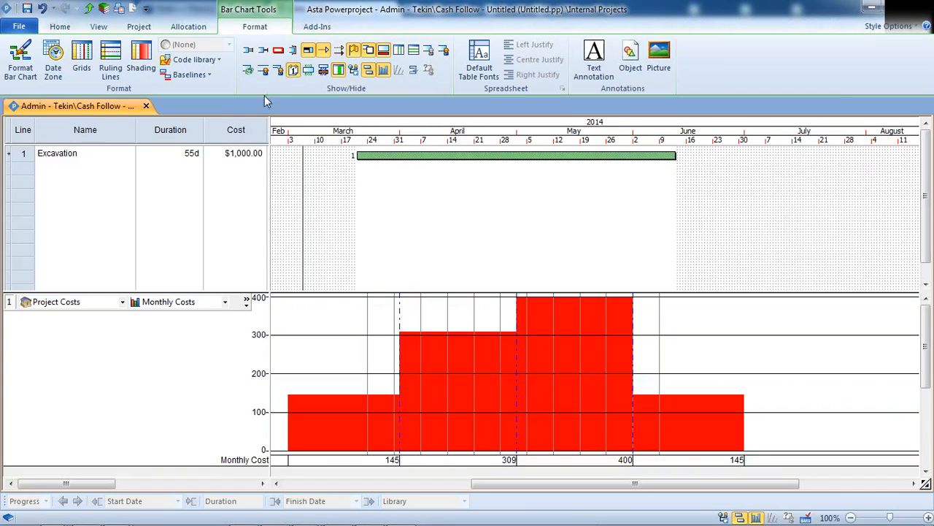
pyautogui.press('ctrl')
pyautogui.click(252, 73)
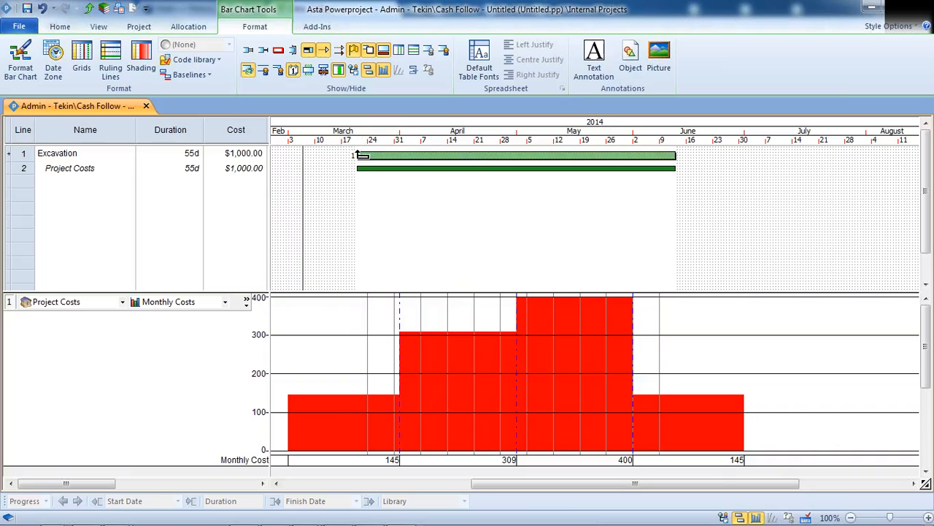
# - Shorten the Project Costs allocation to 29 days by delaying its start to early May
pyautogui.moveTo(357, 170); pyautogui.dragTo(522, 176)
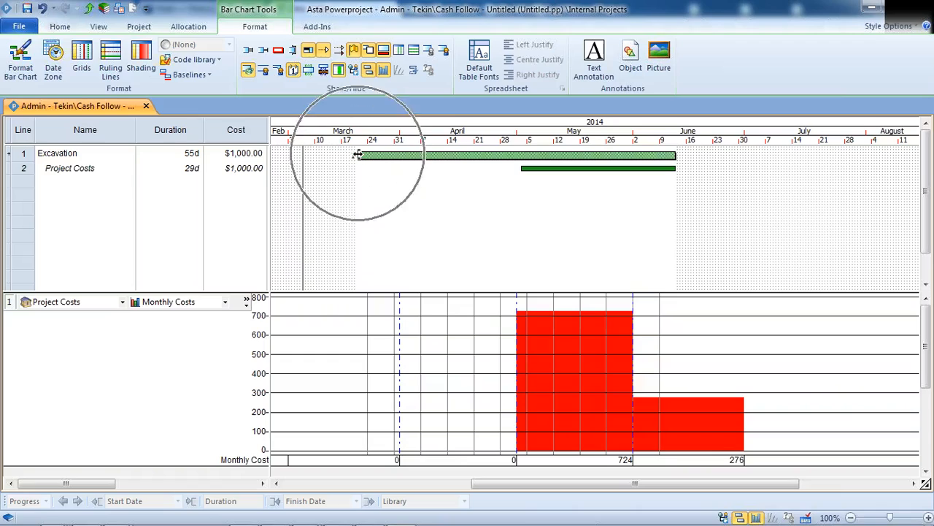
pyautogui.moveTo(358, 154); pyautogui.dragTo(519, 155)
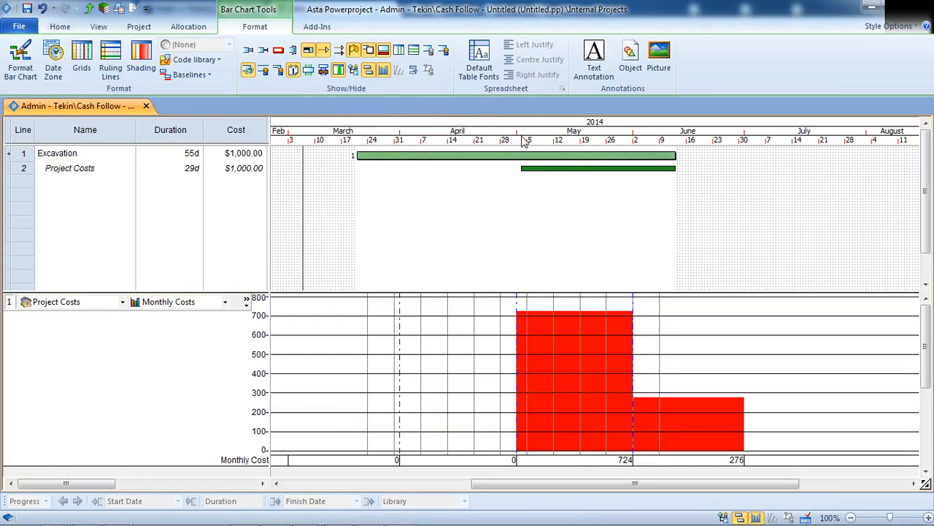
pyautogui.click(524, 170)
# - Place the Project Costs allocation beyond the end of Excavation, running 25 days from 6/18/2014 to 7/22/2014
pyautogui.moveTo(521, 169); pyautogui.dragTo(735, 168)
pyautogui.click(469, 159)
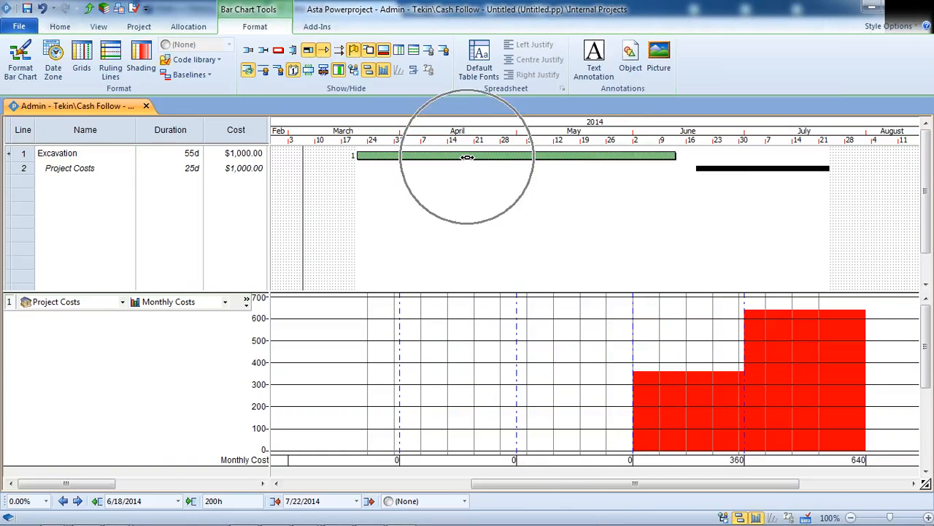
pyautogui.click(719, 167)
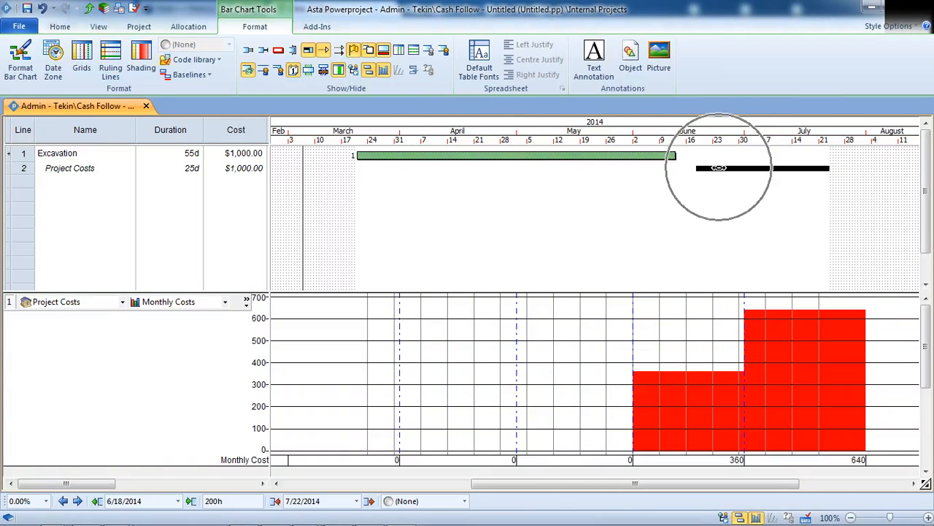
pyautogui.click(719, 168)
# - Move the Project Costs allocation back to start on 4/10/2014, and then to 3/19/2014, just before Excavation starts
pyautogui.moveTo(749, 170); pyautogui.dragTo(496, 168)
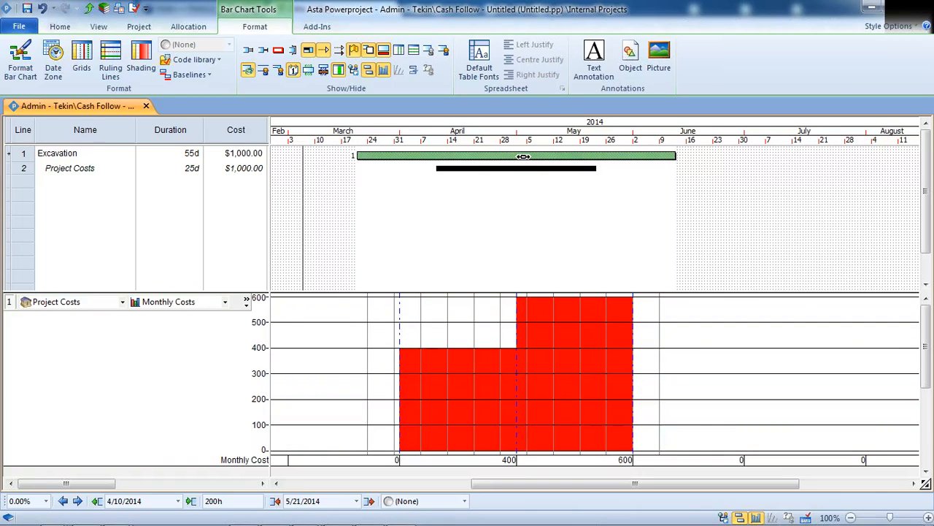
pyautogui.click(523, 156)
pyautogui.click(528, 168)
pyautogui.moveTo(507, 167); pyautogui.dragTo(427, 170)
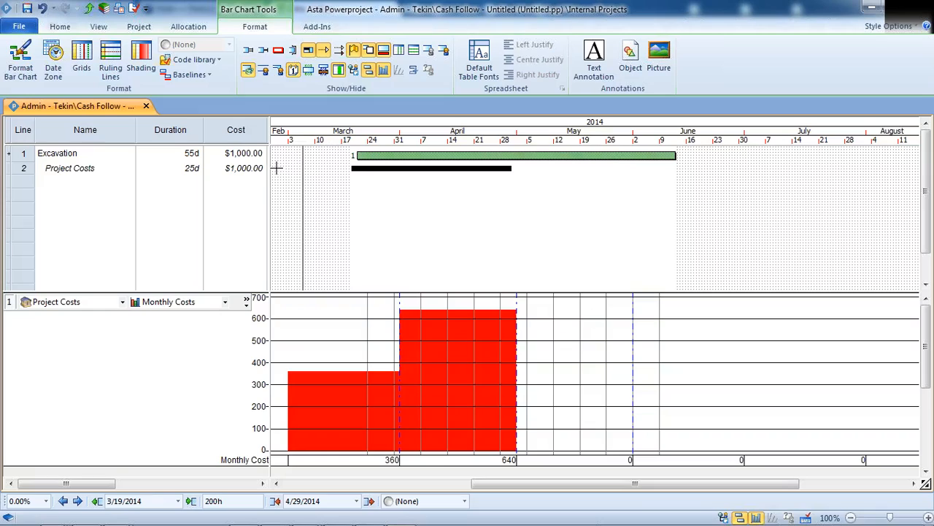
# - Open the cost allocation settings of the Project Costs bar and make it a point spend
pyautogui.press('ctrl')
pyautogui.press('ctrl')
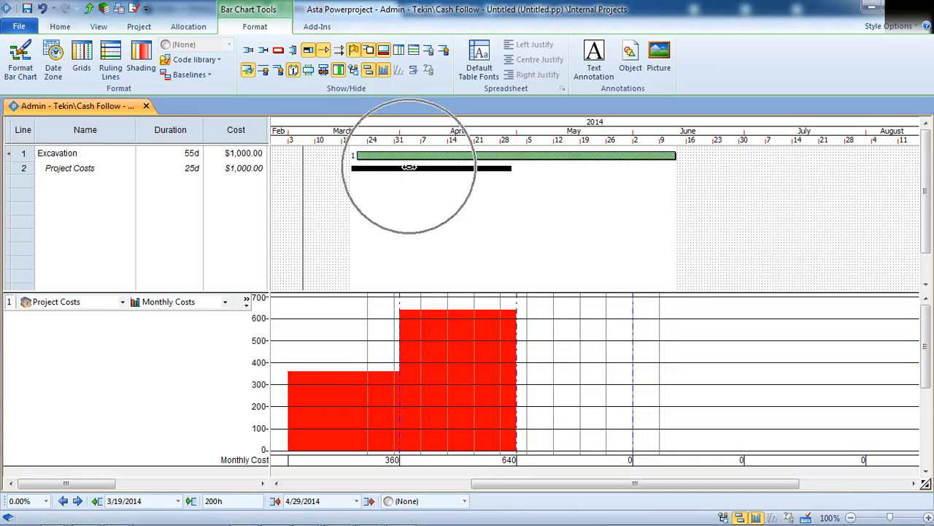
pyautogui.press('ctrl')
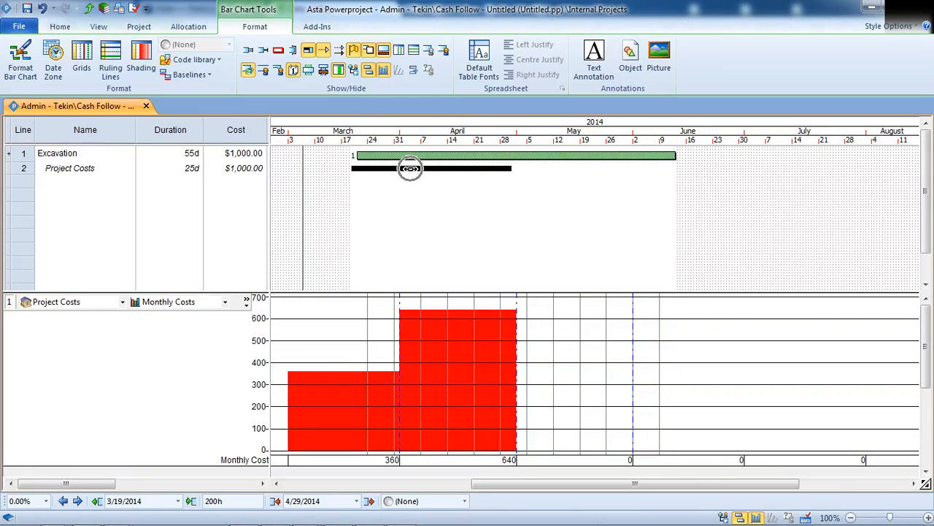
pyautogui.moveTo(411, 168)
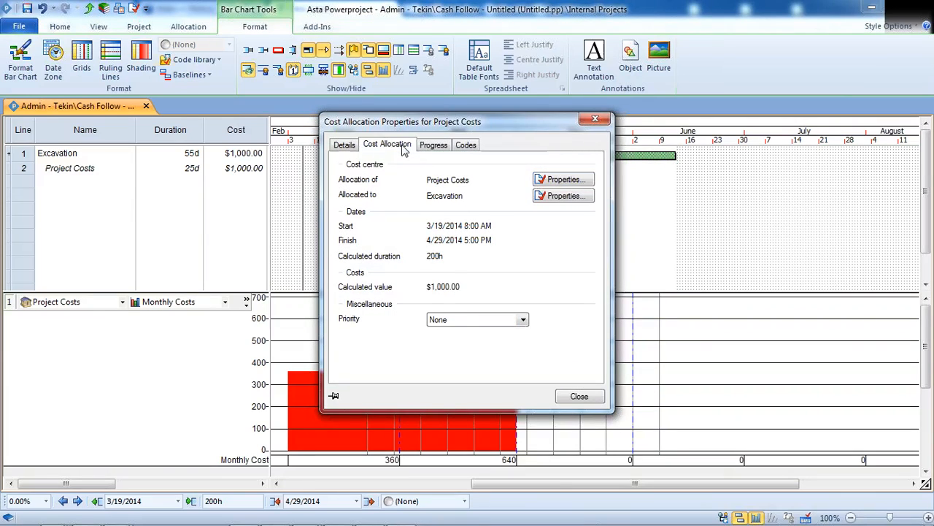
pyautogui.click(403, 144)
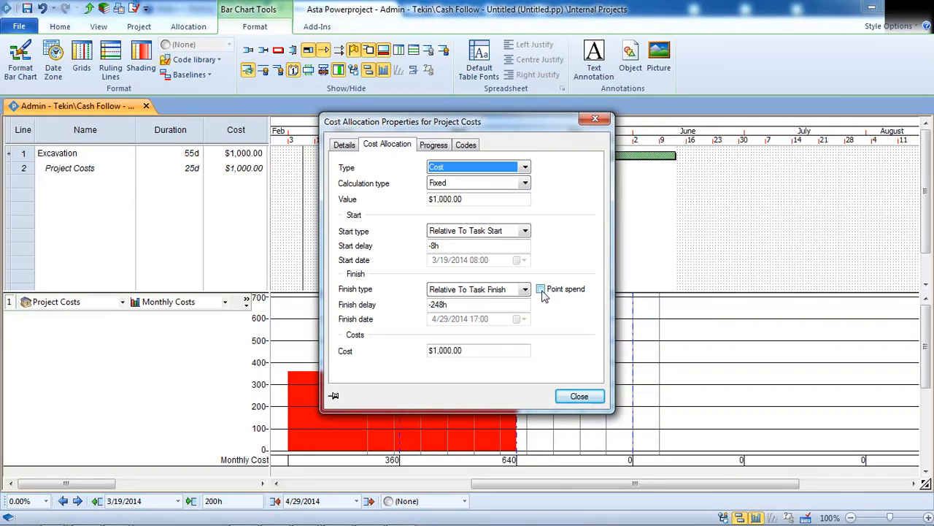
pyautogui.press('ctrl')
pyautogui.press('ctrl')
pyautogui.press('ctrl')
pyautogui.click(541, 290)
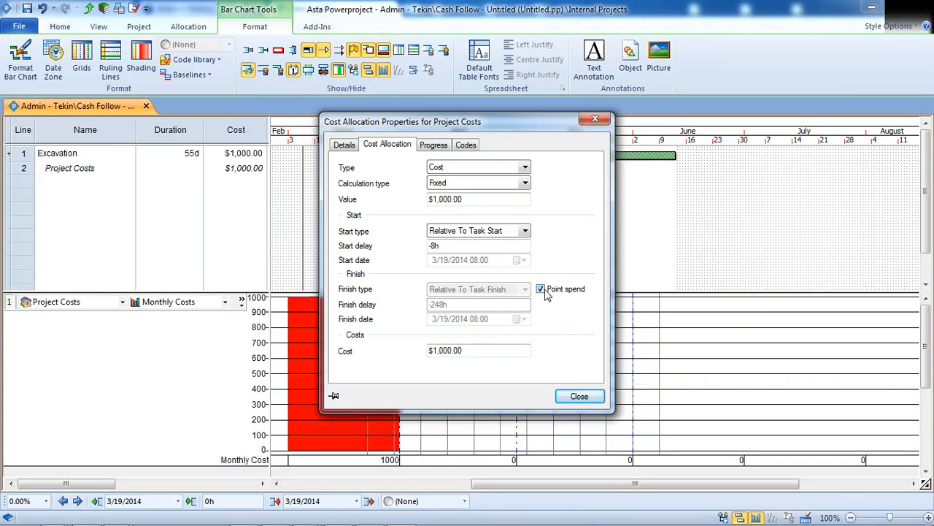
# - Set the point spend's start type to Relative To Task Finish with a 10d start delay and close the properties
pyautogui.click(525, 231)
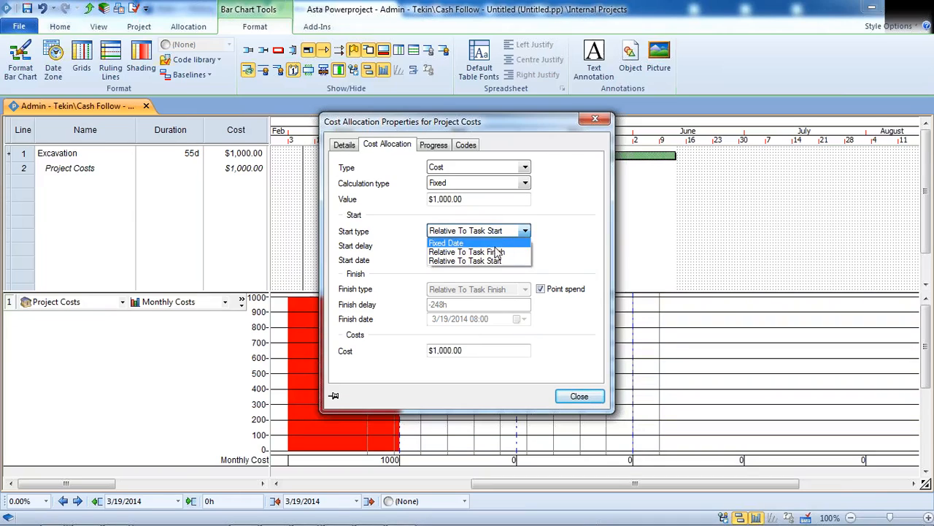
pyautogui.click(504, 252)
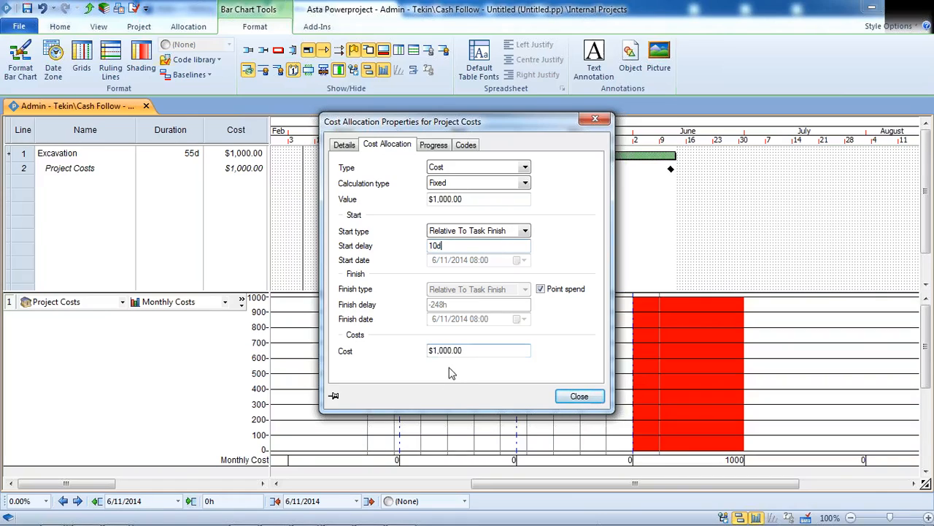
pyautogui.click(580, 398)
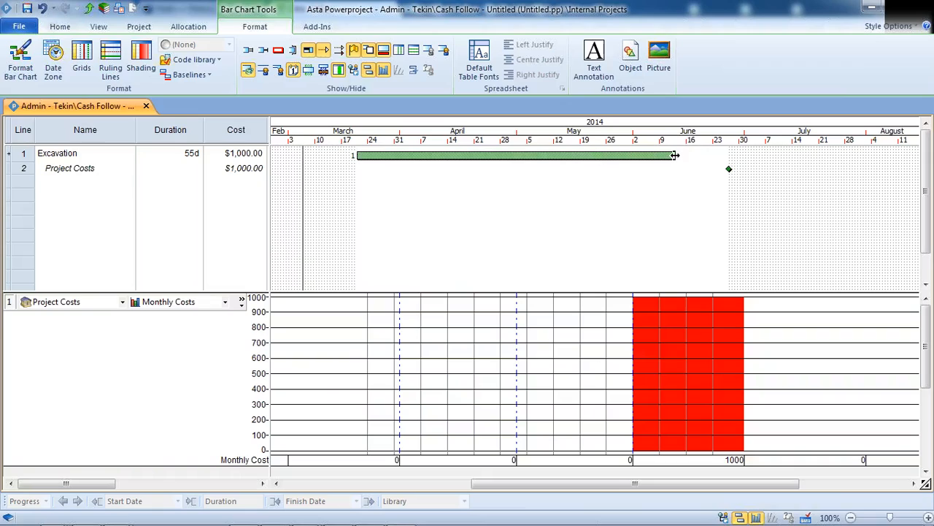
# - Shorten the Excavation bar to 11 days and shift it along the timeline towards May
pyautogui.click(727, 167)
pyautogui.moveTo(676, 156); pyautogui.dragTo(416, 156)
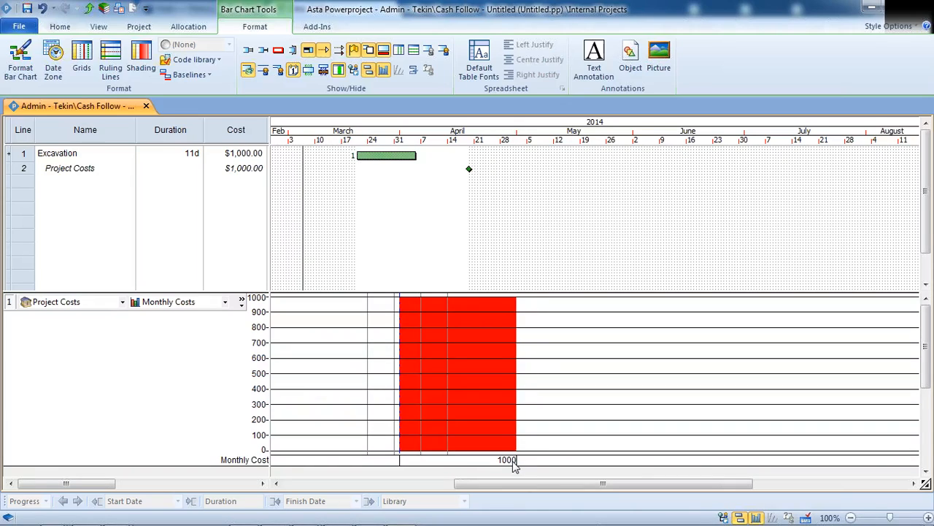
pyautogui.click(376, 155)
pyautogui.moveTo(376, 156); pyautogui.dragTo(545, 157)
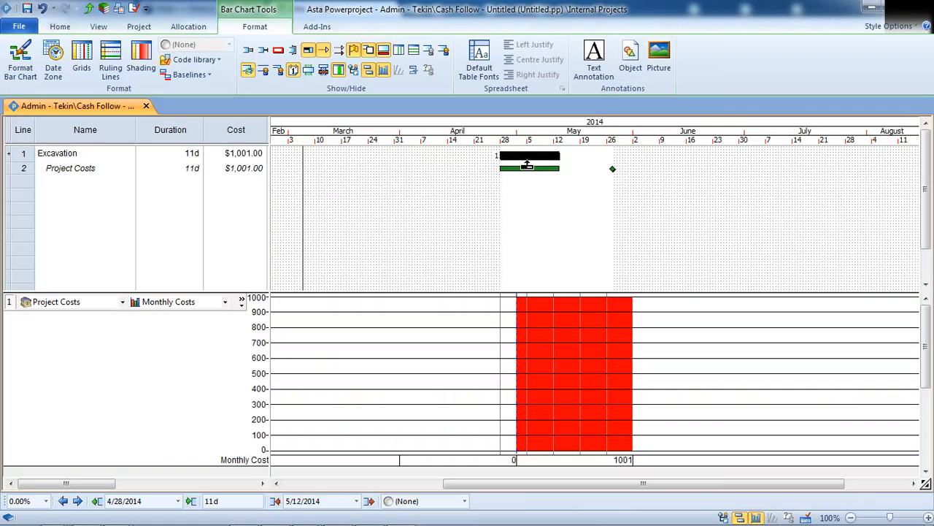
# - Undo the last changes to Excavation and reshape its bar to 29 days, from 3/7/2014 to 4/16/2014
pyautogui.hotkey('ctrl', 'z')
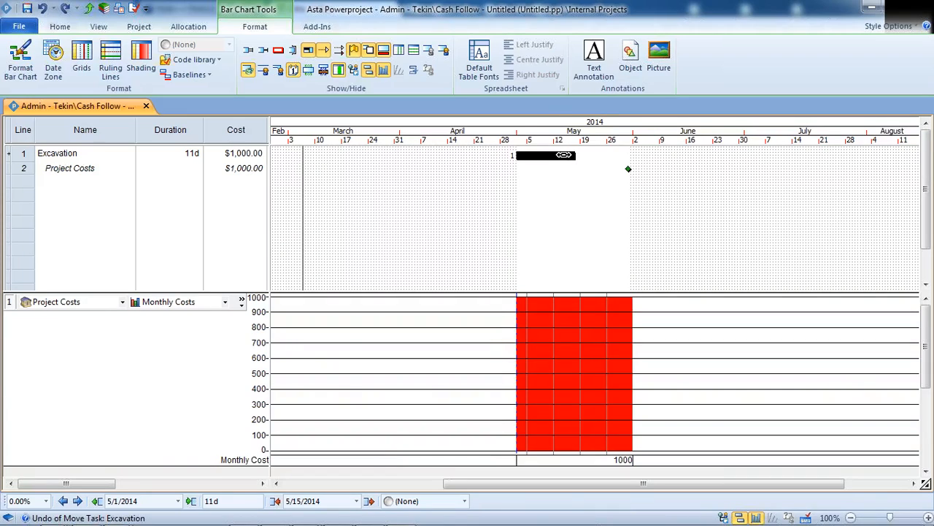
pyautogui.hotkey('ctrl', 'z')
pyautogui.moveTo(534, 158); pyautogui.dragTo(465, 155)
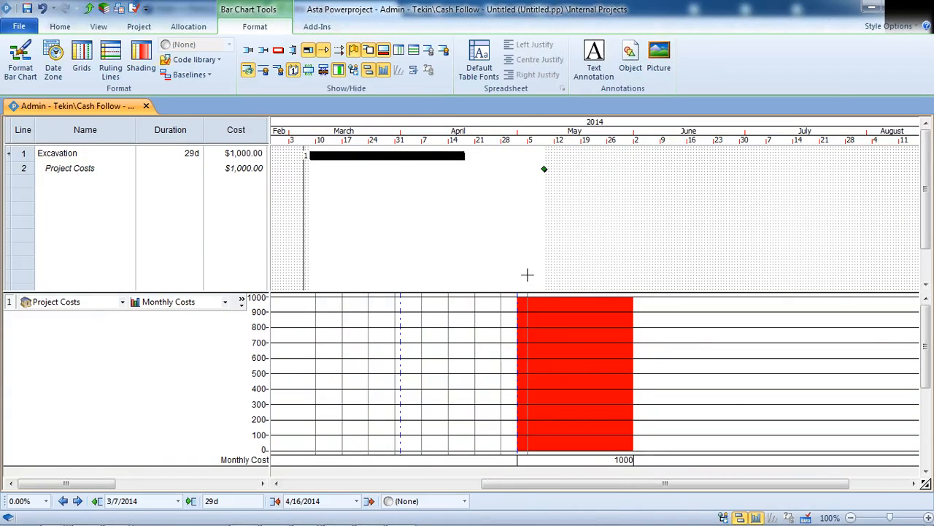
# - Assign two more Project Costs allocations from the histogram to the Excavation task
pyautogui.click(568, 392)
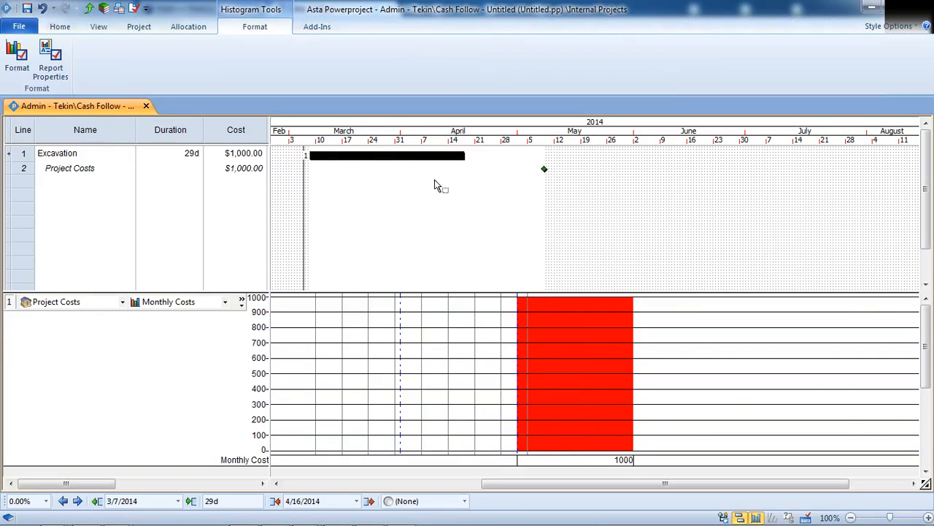
pyautogui.moveTo(434, 185); pyautogui.dragTo(417, 161)
pyautogui.moveTo(503, 272); pyautogui.dragTo(420, 160)
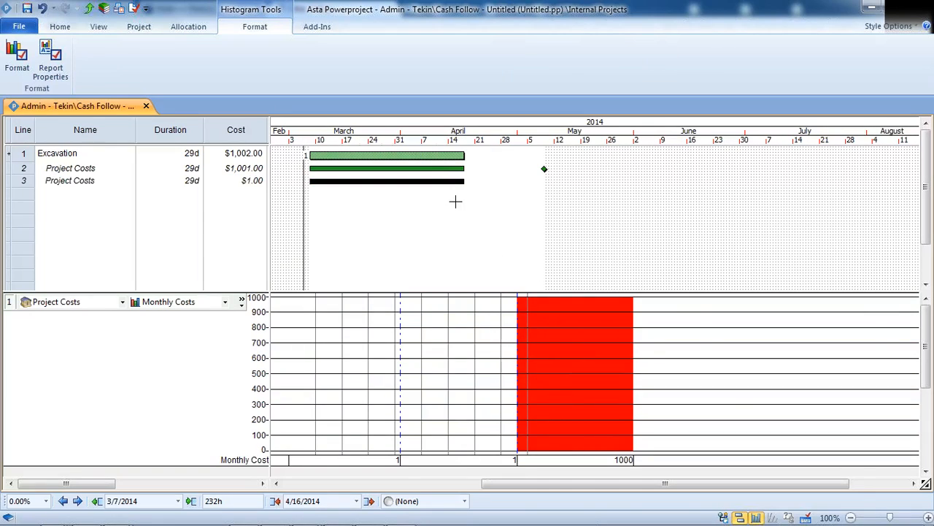
# - Make one new $1.00 allocation a point spend with a -5d start delay and a cost of 200
pyautogui.doubleClick(408, 168)
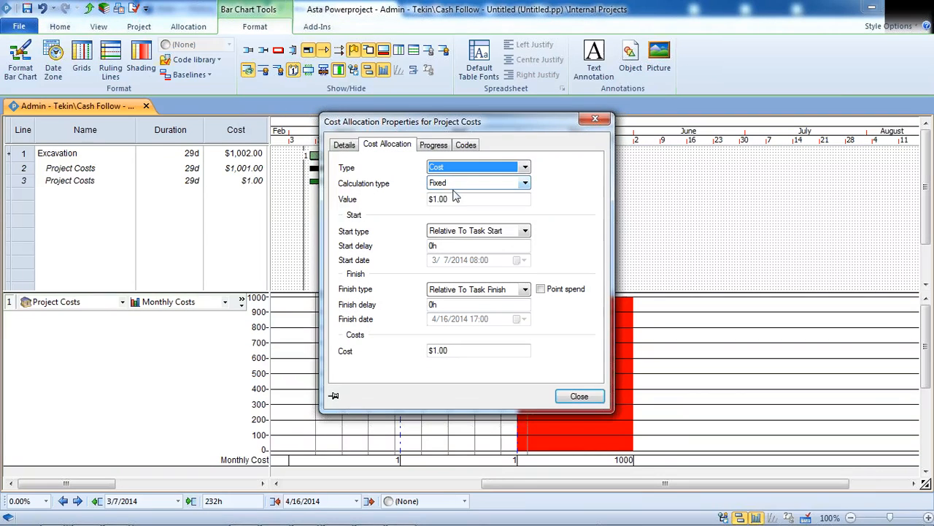
pyautogui.click(546, 294)
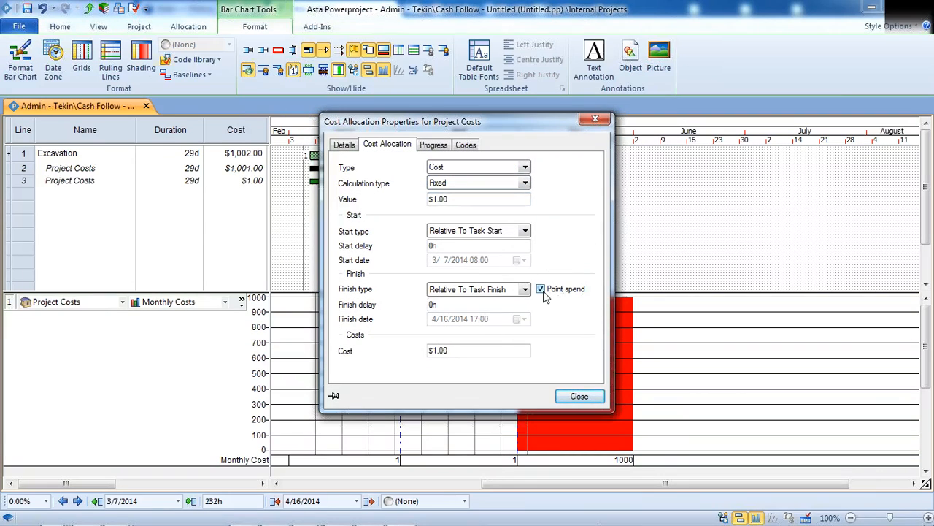
pyautogui.doubleClick(433, 246)
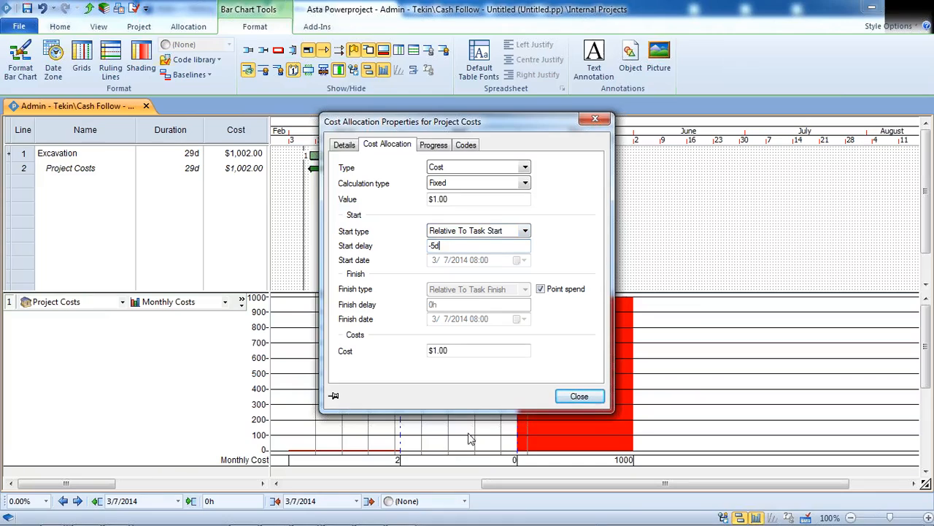
pyautogui.click(471, 351)
pyautogui.write('200')
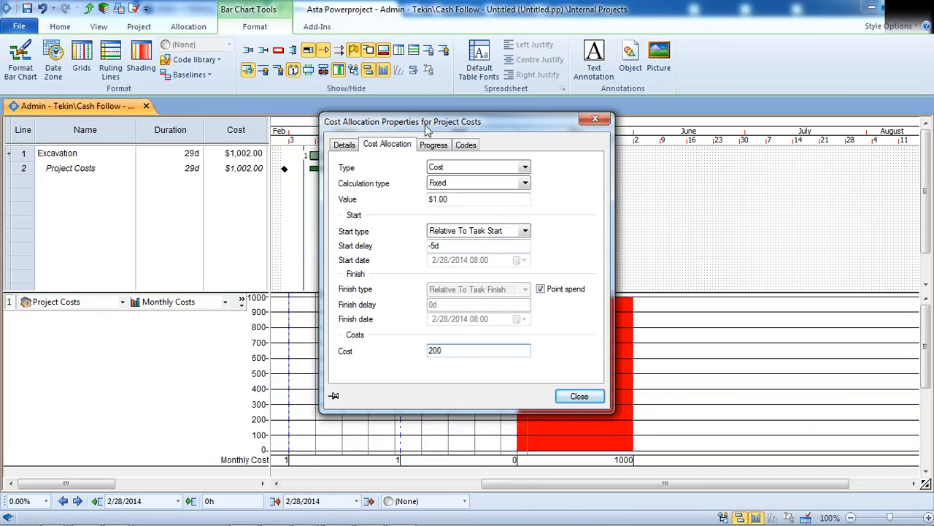
# - Make the remaining $1.00 allocation a point spend with a 5d start delay and a cost of 300
pyautogui.moveTo(450, 131); pyautogui.dragTo(365, 234)
pyautogui.click(338, 167)
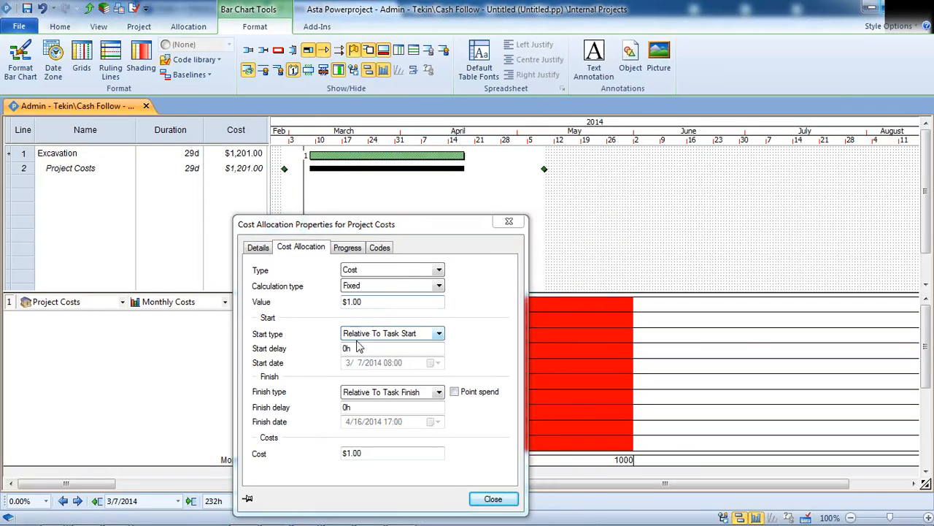
pyautogui.click(454, 392)
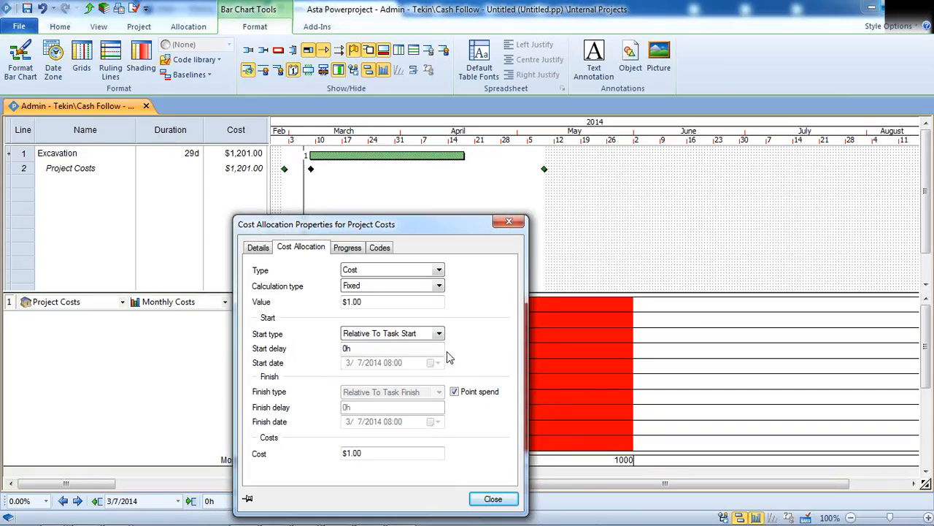
pyautogui.moveTo(354, 349); pyautogui.dragTo(244, 337)
pyautogui.click(380, 453)
pyautogui.write('300')
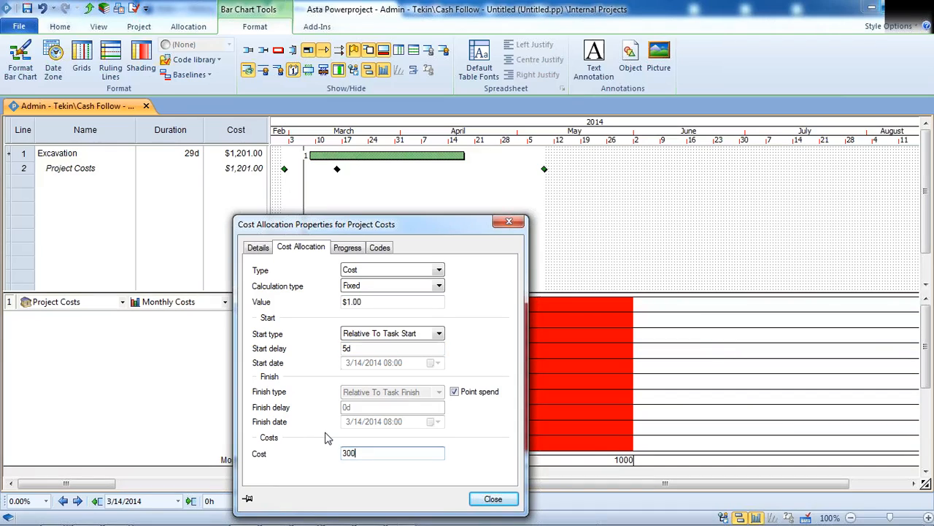
# - Set the cost of the point spend after the Excavation finish to 500
pyautogui.click(545, 170)
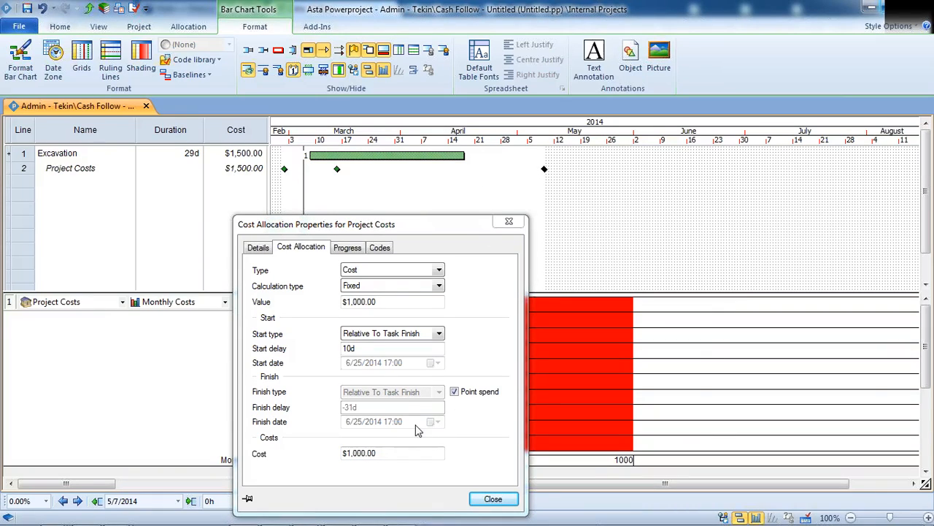
pyautogui.click(251, 454)
pyautogui.write('5')
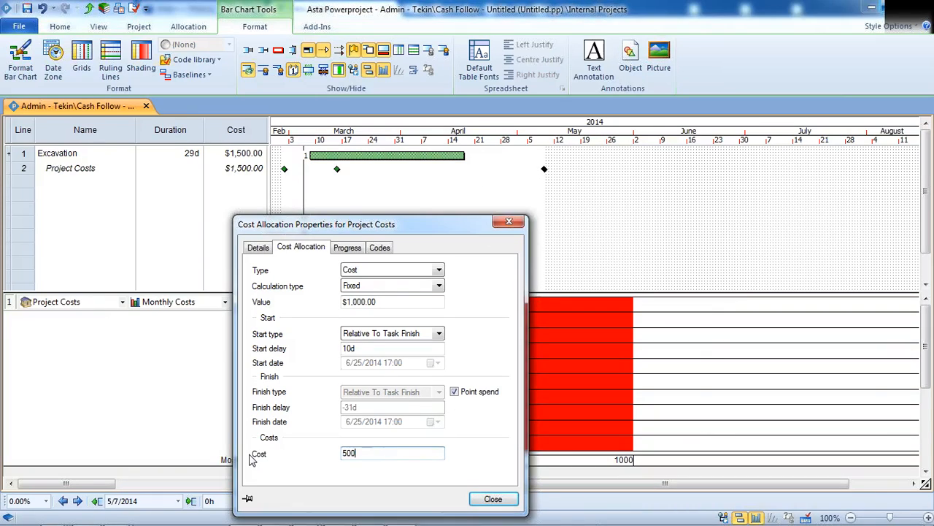
# - Close the cost allocation properties and compare the Excavation task's three point spends with the monthly cost histogram
pyautogui.click(494, 499)
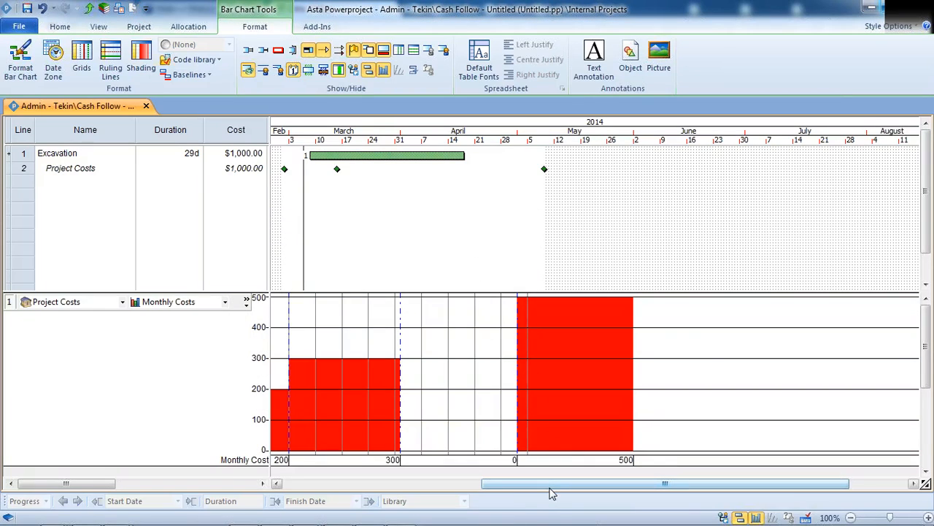
pyautogui.moveTo(551, 488); pyautogui.dragTo(486, 487)
pyautogui.click(241, 168)
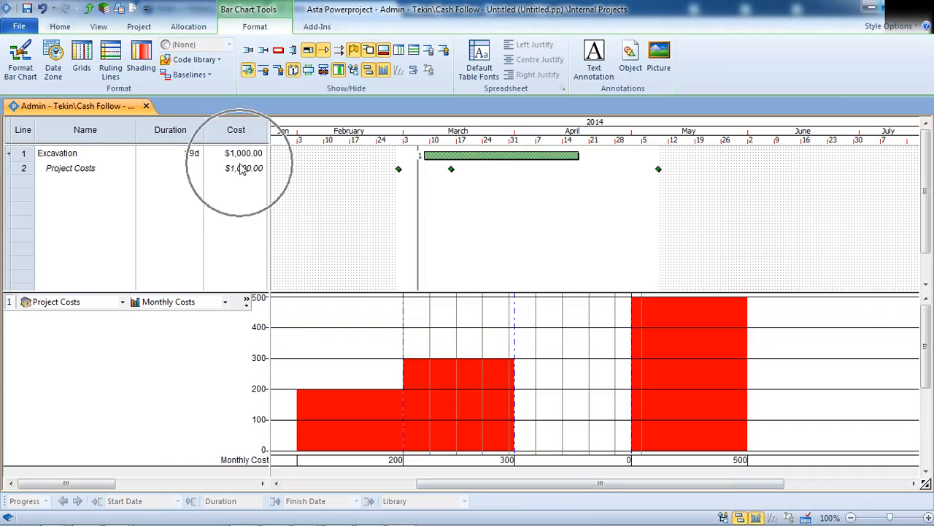
pyautogui.click(399, 169)
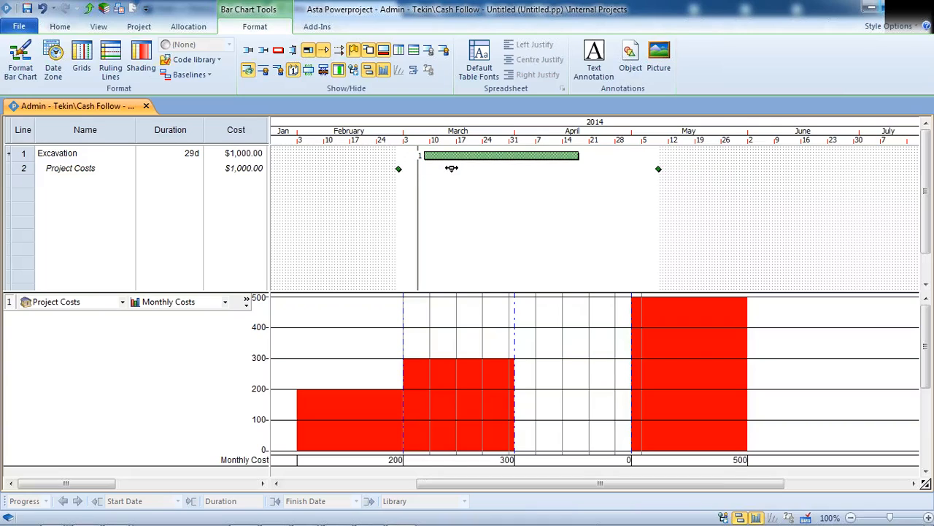
pyautogui.moveTo(452, 168); pyautogui.dragTo(451, 169)
pyautogui.click(450, 170)
pyautogui.click(398, 169)
pyautogui.click(449, 170)
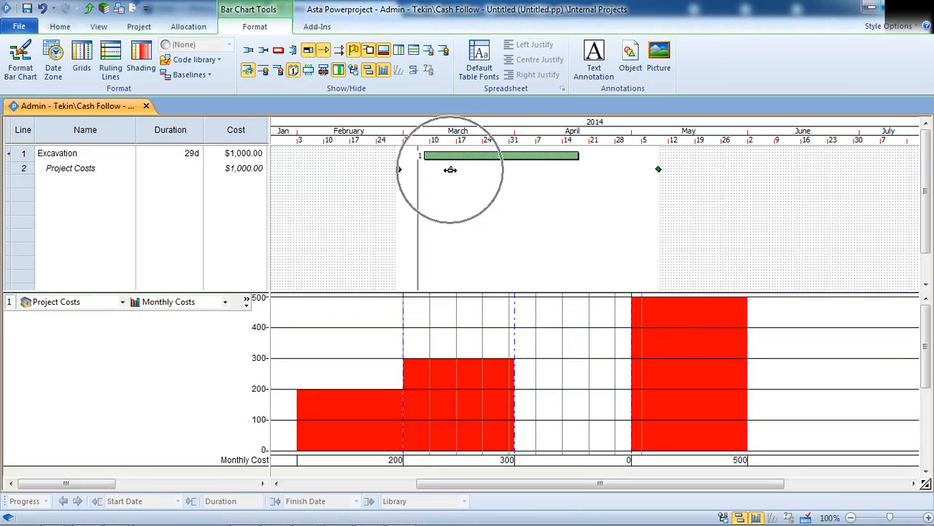
pyautogui.click(659, 169)
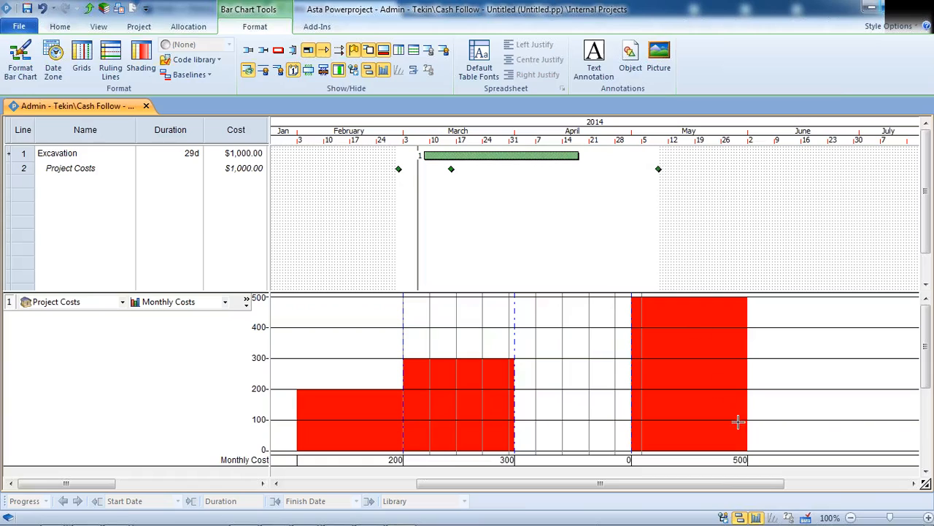
# - Move the Excavation bar to start on 3/31/2014 and shorten its duration to 14d
pyautogui.moveTo(494, 154); pyautogui.dragTo(606, 156)
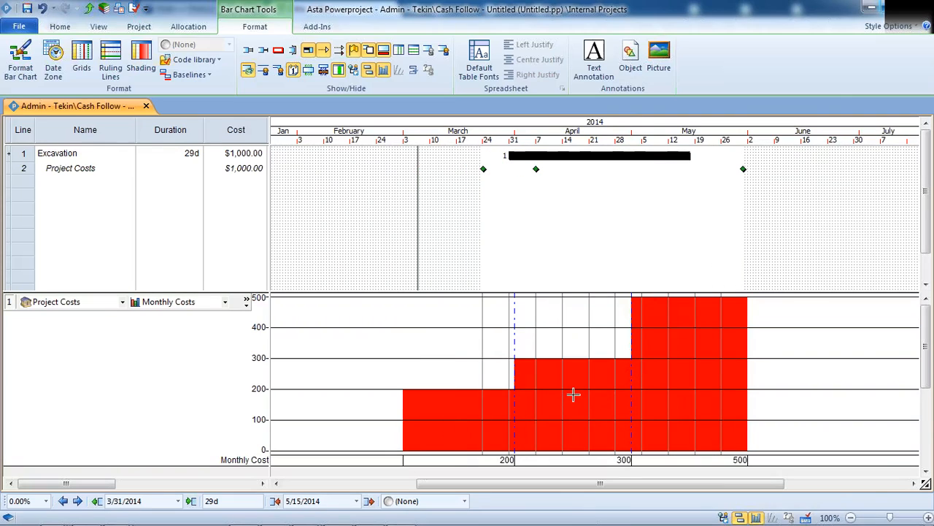
pyautogui.press('ctrl')
pyautogui.moveTo(691, 158); pyautogui.dragTo(590, 158)
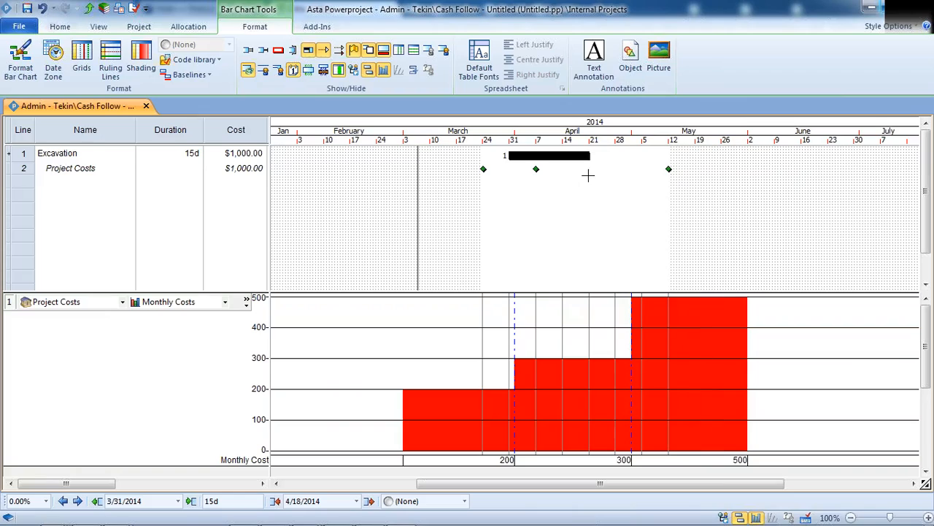
pyautogui.press('ctrl')
pyautogui.keyDown('ctrl'); pyautogui.click(536, 168); pyautogui.keyUp('ctrl')
pyautogui.press('ctrl')
pyautogui.moveTo(591, 155)
pyautogui.mouseDown()
pyautogui.moveTo(668, 157)
pyautogui.moveTo(585, 156)
pyautogui.mouseUp()
pyautogui.press('ctrl')
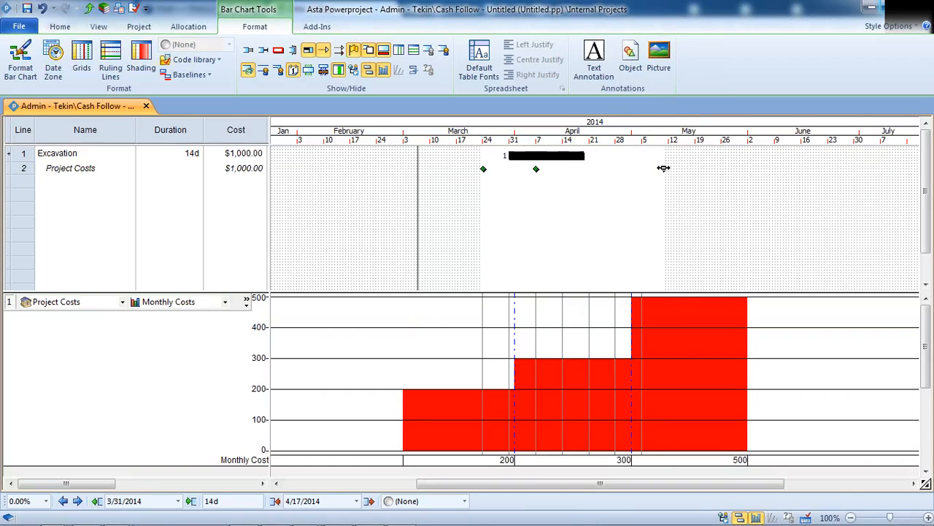
# - Change the point spend after the Excavation finish to a Fixed Date start on 6/15/2014
pyautogui.press('ctrl')
pyautogui.doubleClick(663, 168)
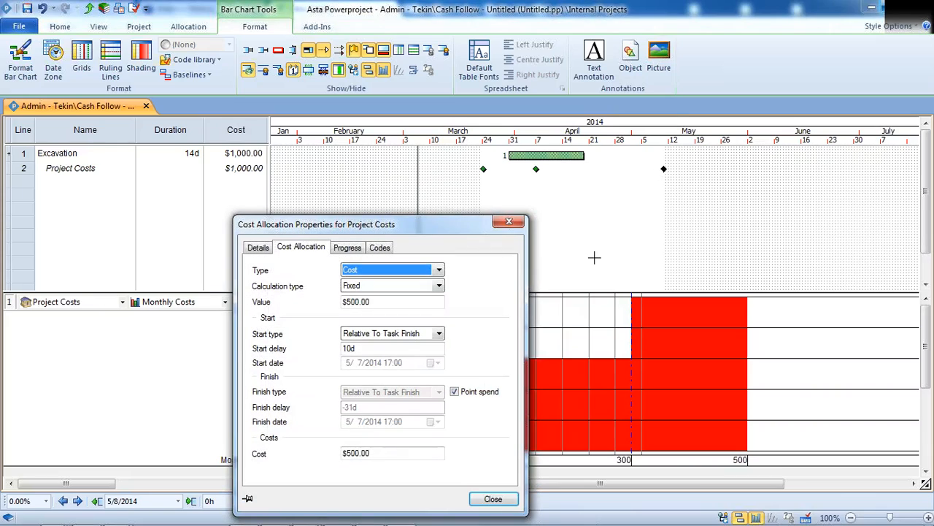
pyautogui.click(440, 334)
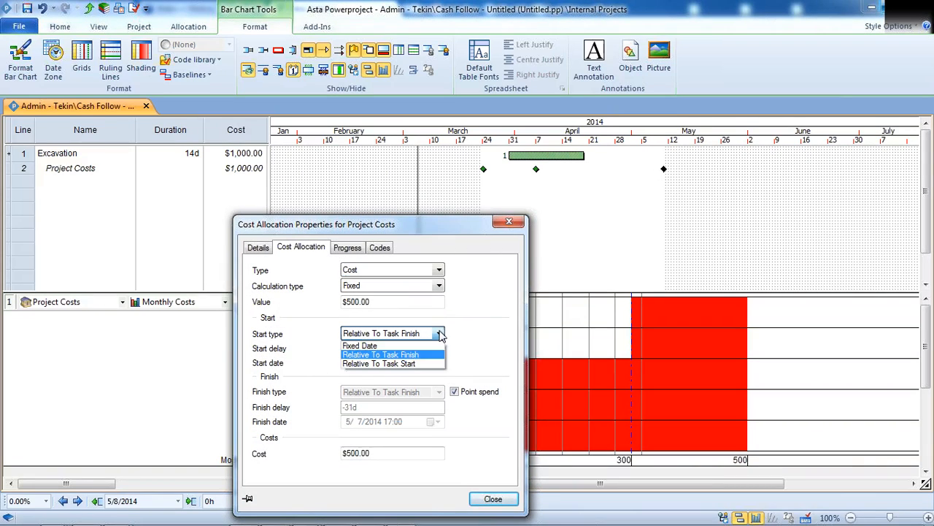
pyautogui.click(384, 346)
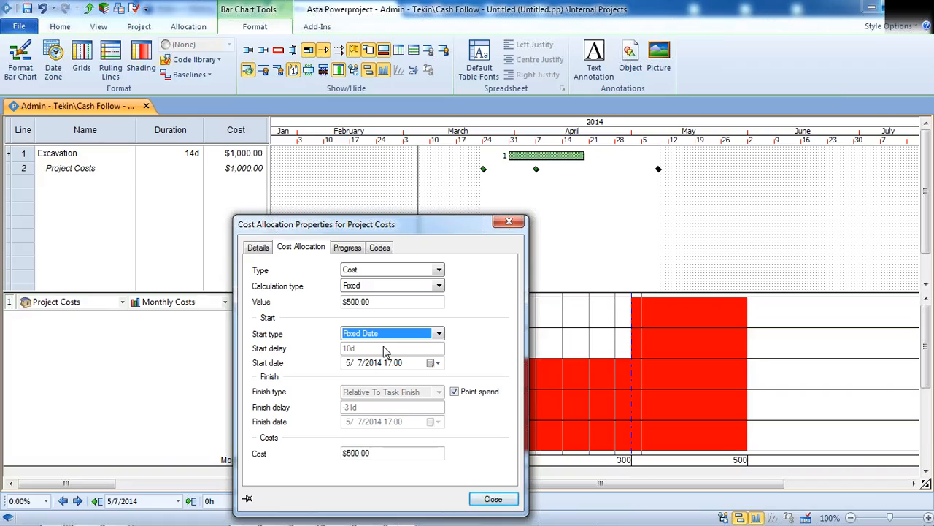
pyautogui.click(397, 363)
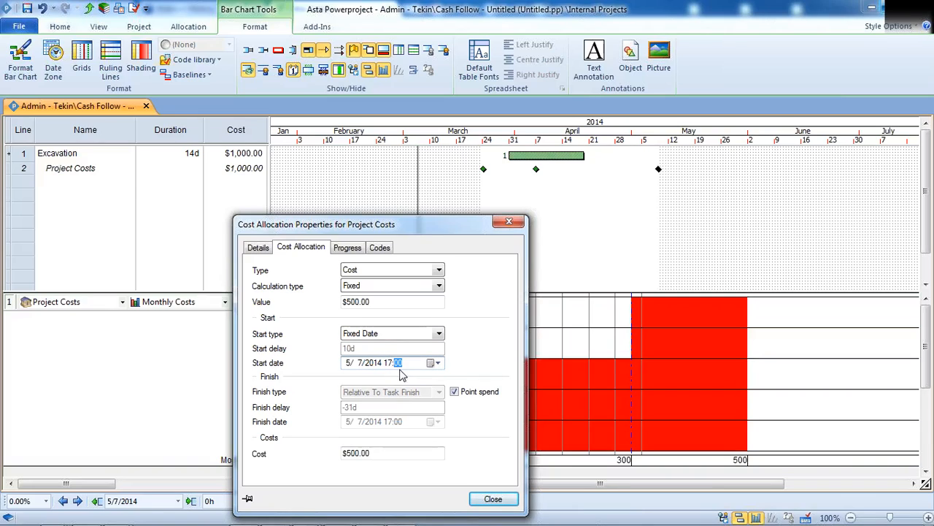
pyautogui.click(433, 363)
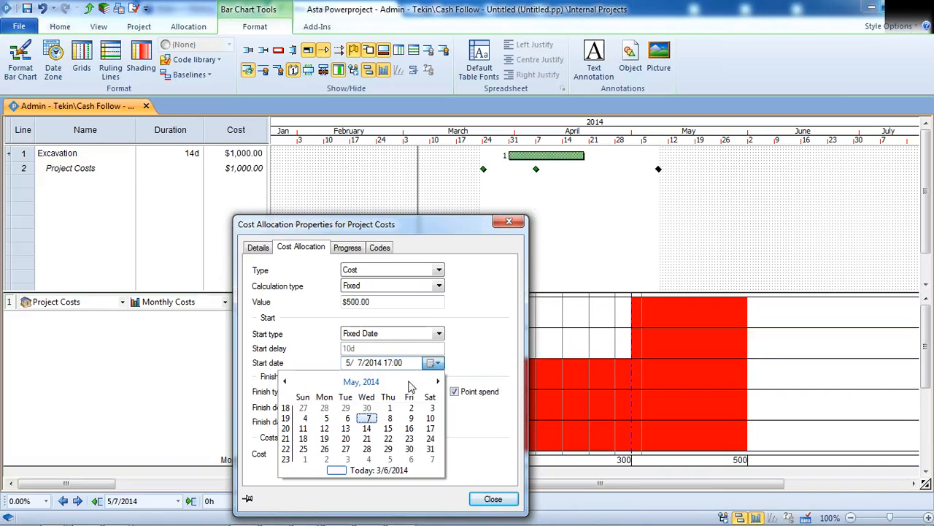
pyautogui.click(438, 381)
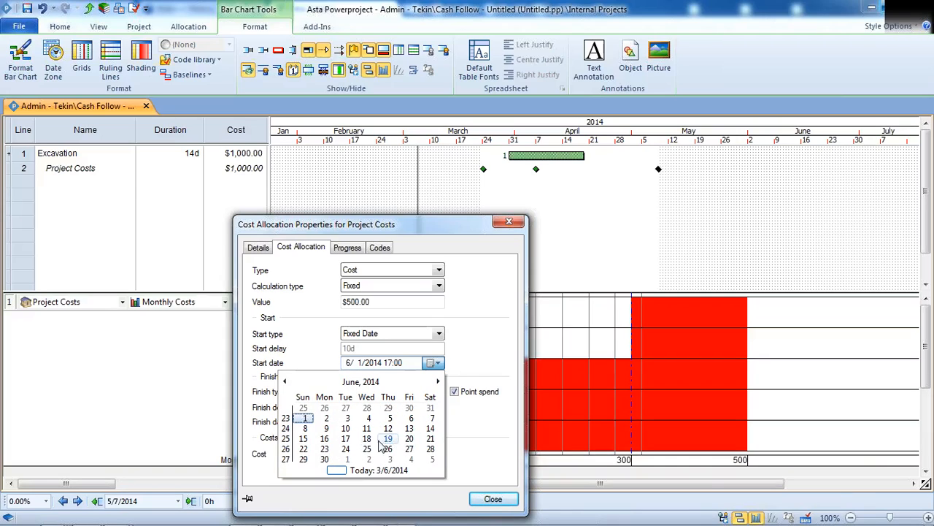
pyautogui.click(303, 438)
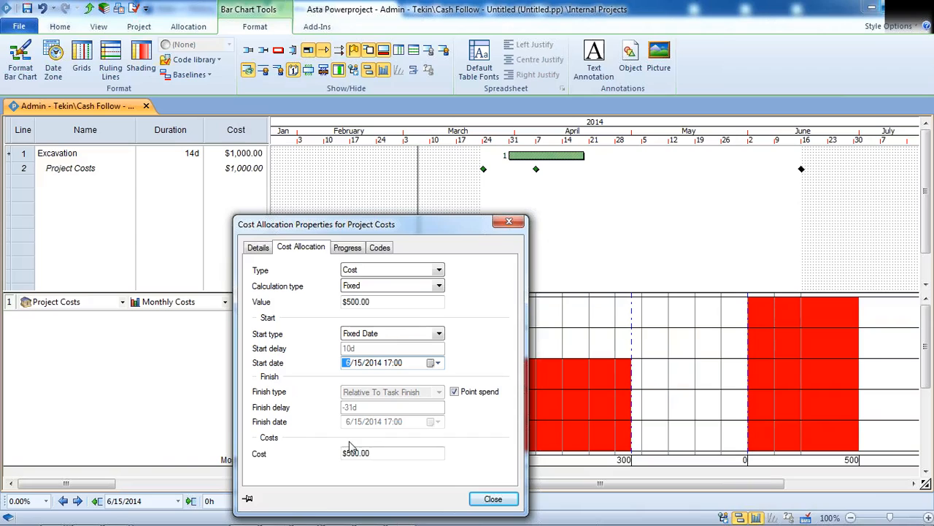
pyautogui.click(493, 498)
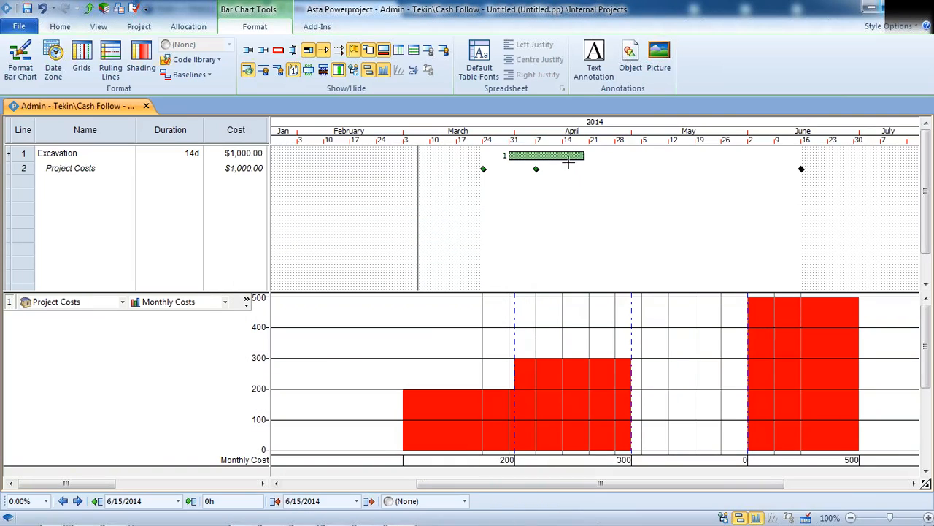
# - Shorten the Excavation bar to 3d and move its start to 4/14/2014
pyautogui.moveTo(582, 162); pyautogui.dragTo(526, 160)
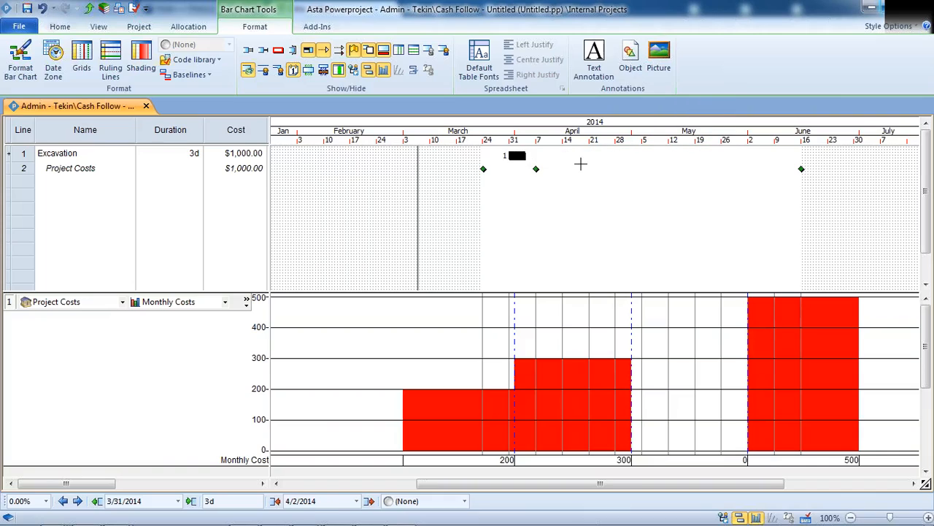
pyautogui.click(801, 168)
pyautogui.moveTo(515, 156); pyautogui.dragTo(570, 156)
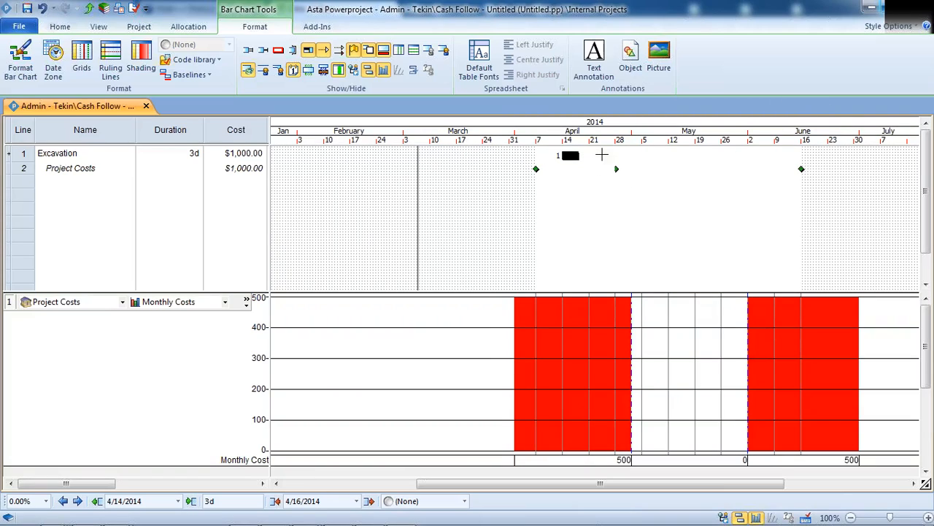
# - Extend the Excavation bar to 17d and move its start to 3/24/2014
pyautogui.moveTo(579, 156); pyautogui.dragTo(681, 156)
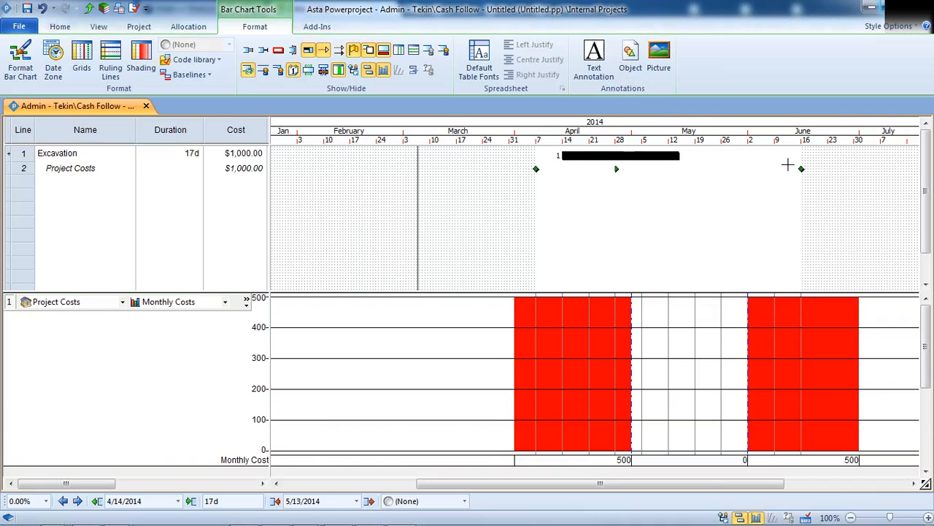
pyautogui.moveTo(620, 156); pyautogui.dragTo(540, 156)
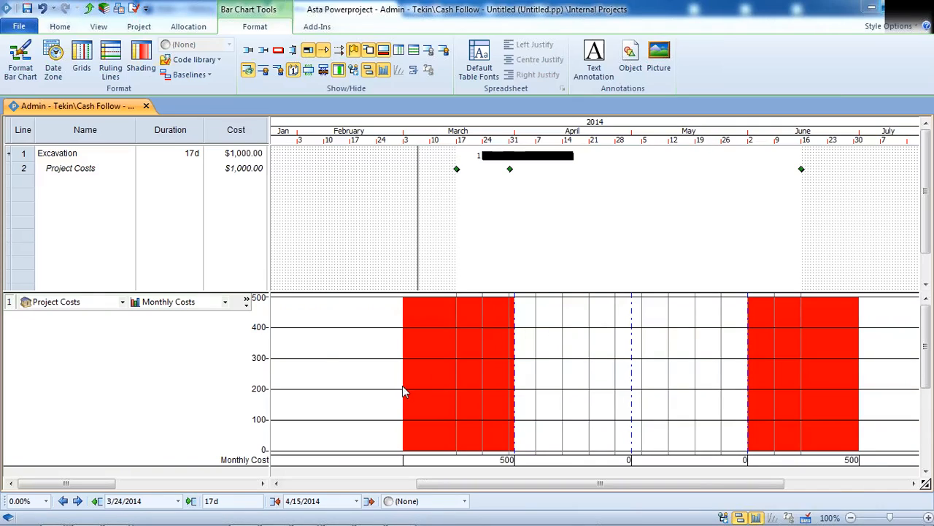
# - View the Project Costs histogram as a Progress S-curve and return it to the Monthly Costs report
pyautogui.click(224, 303)
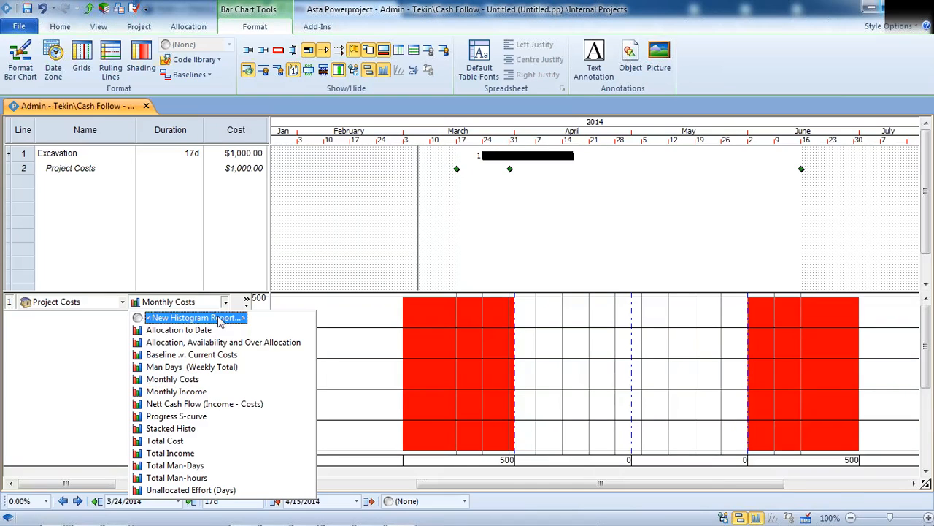
pyautogui.click(187, 419)
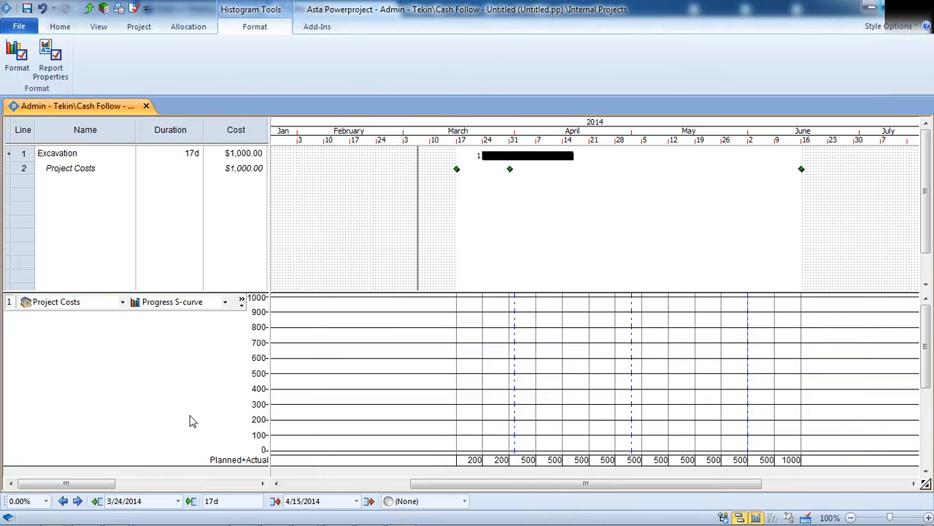
pyautogui.click(224, 303)
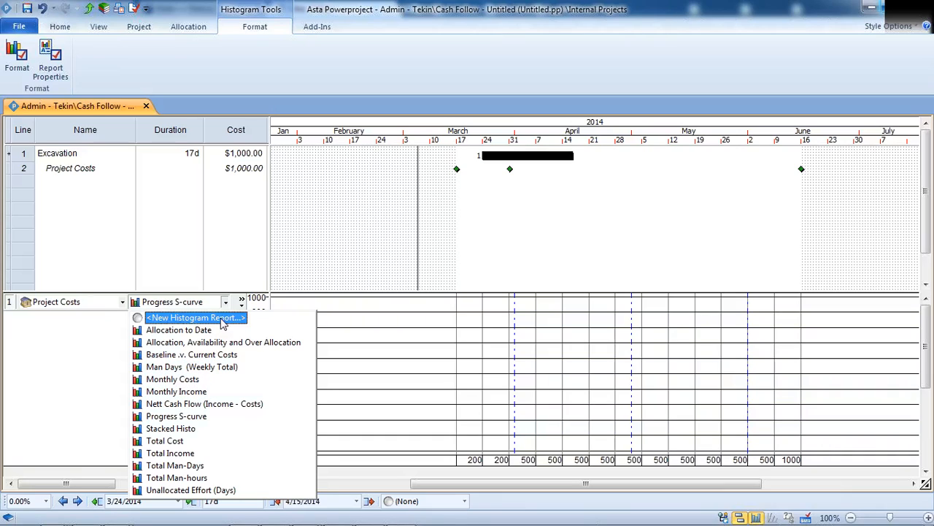
pyautogui.click(172, 378)
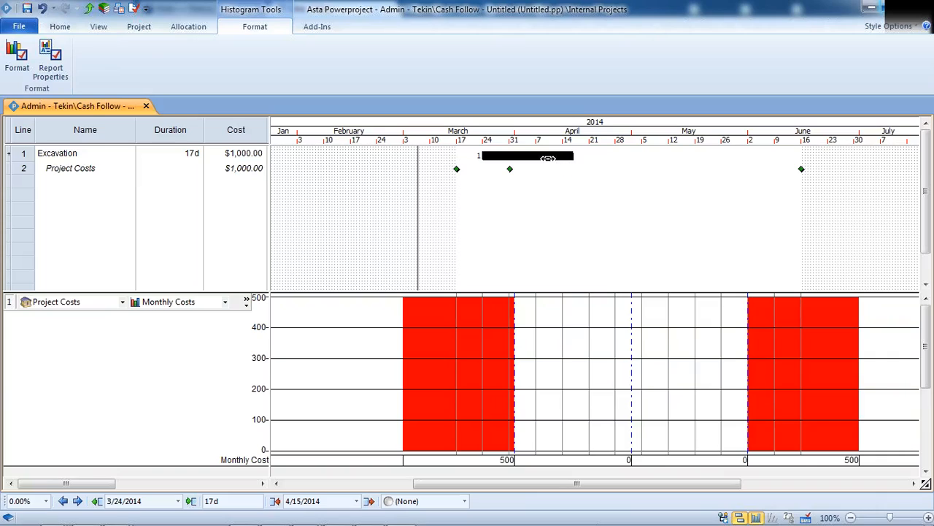
# - Move the Excavation bar to start on 3/26/2014 and delete its three point spend cost allocations
pyautogui.moveTo(545, 156); pyautogui.dragTo(556, 157)
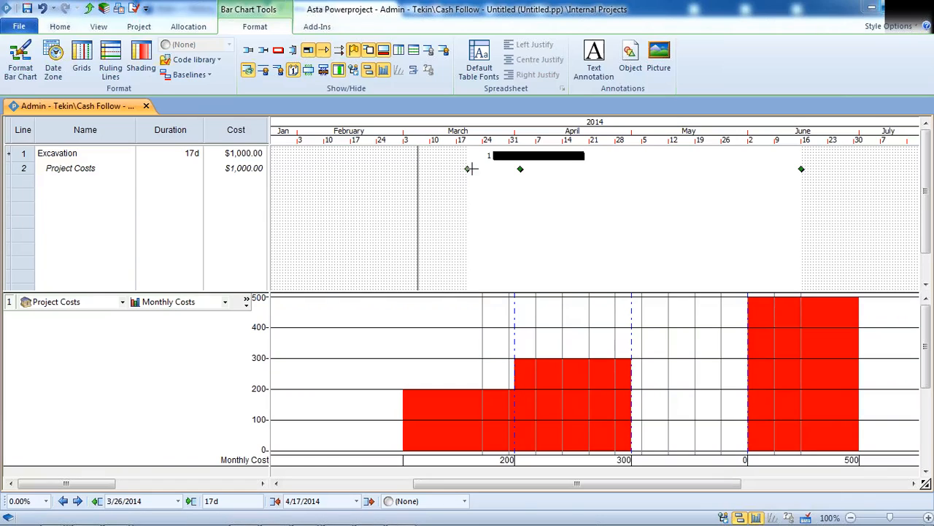
pyautogui.click(468, 169)
pyautogui.keyDown('ctrl'); pyautogui.click(520, 170); pyautogui.keyUp('ctrl')
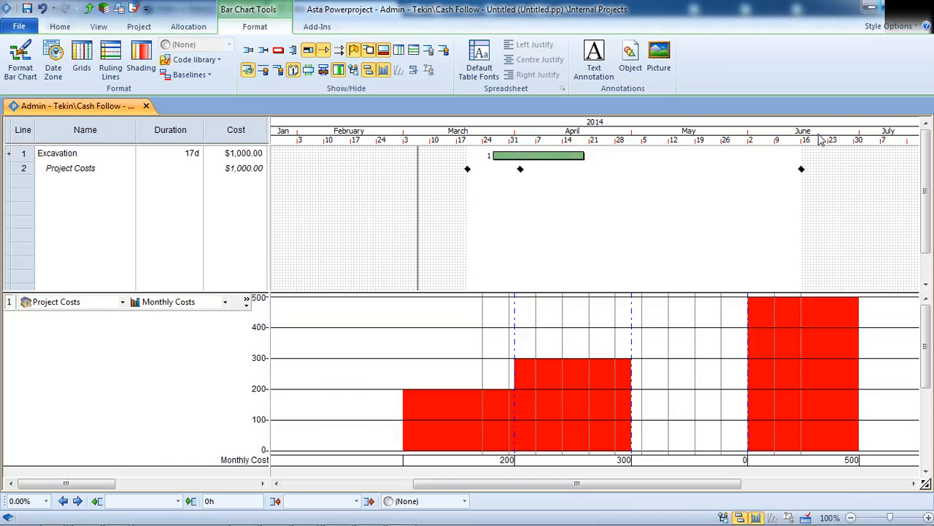
pyautogui.press('Delete')
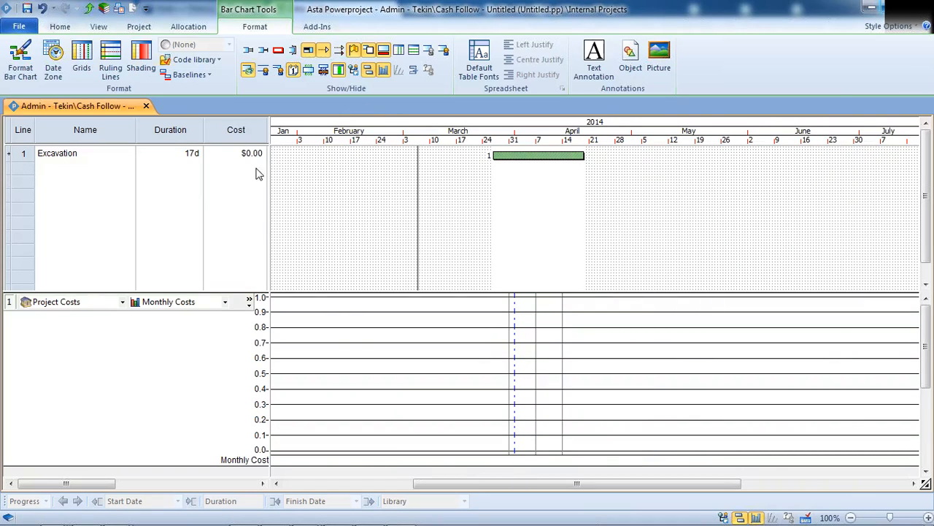
# - Enter a cost of 1 for the Excavation task in the spreadsheet
pyautogui.click(232, 152)
pyautogui.write('1')
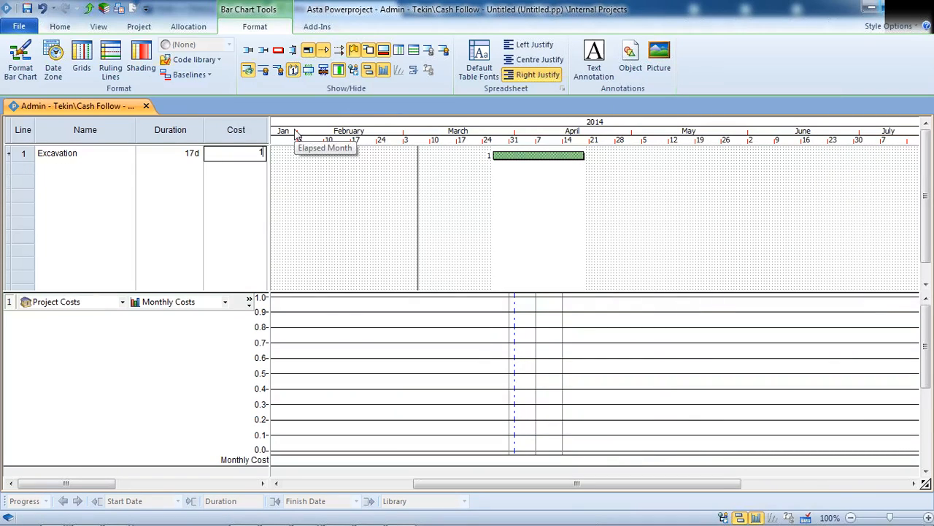
pyautogui.click(551, 273)
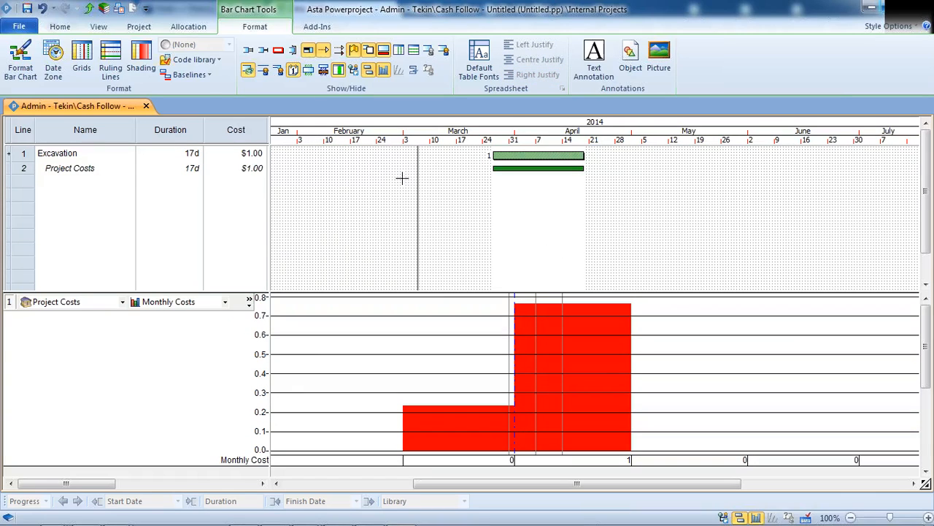
# - Change the Project Costs allocation to the Time Based calculation type at a cost of 100 per Day
pyautogui.doubleClick(537, 169)
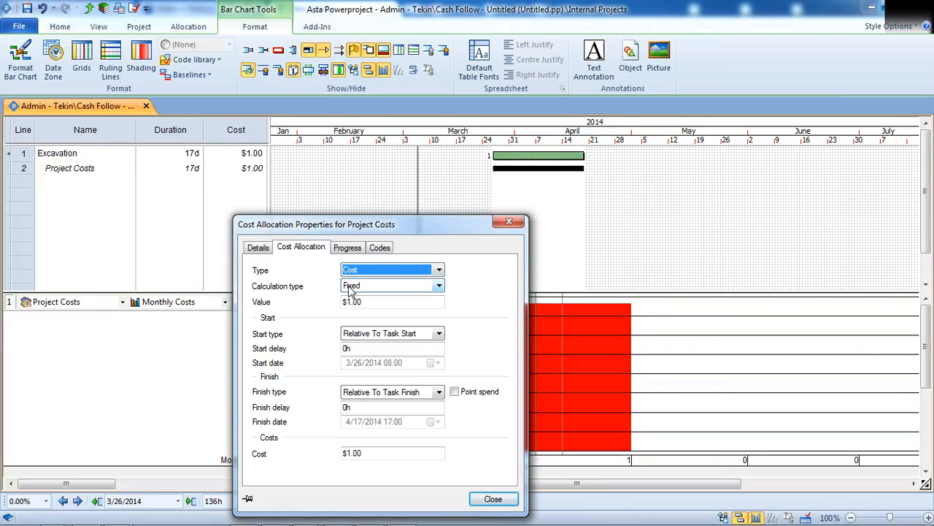
pyautogui.click(438, 287)
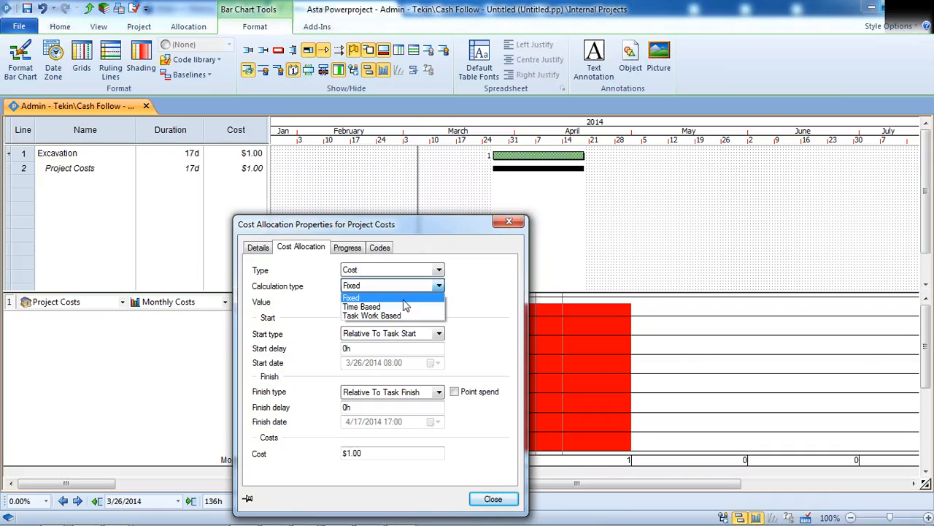
pyautogui.click(370, 307)
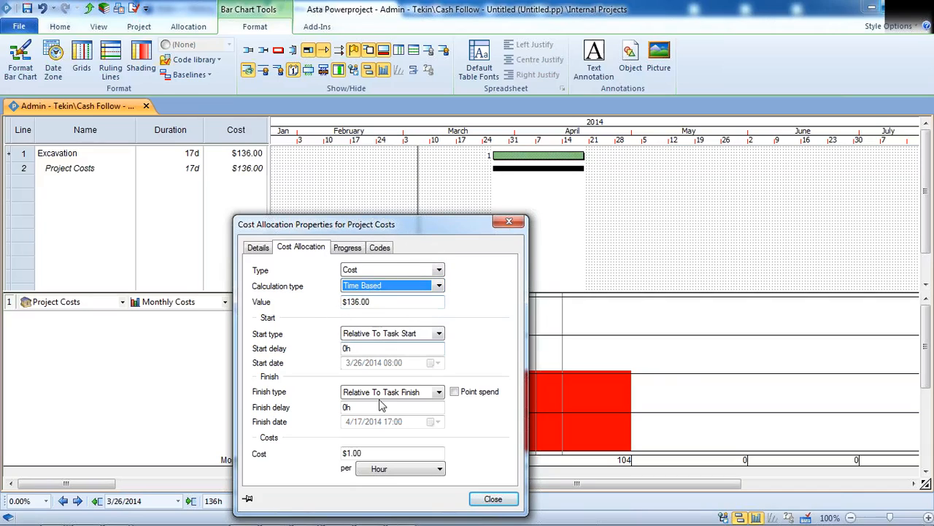
pyautogui.click(440, 470)
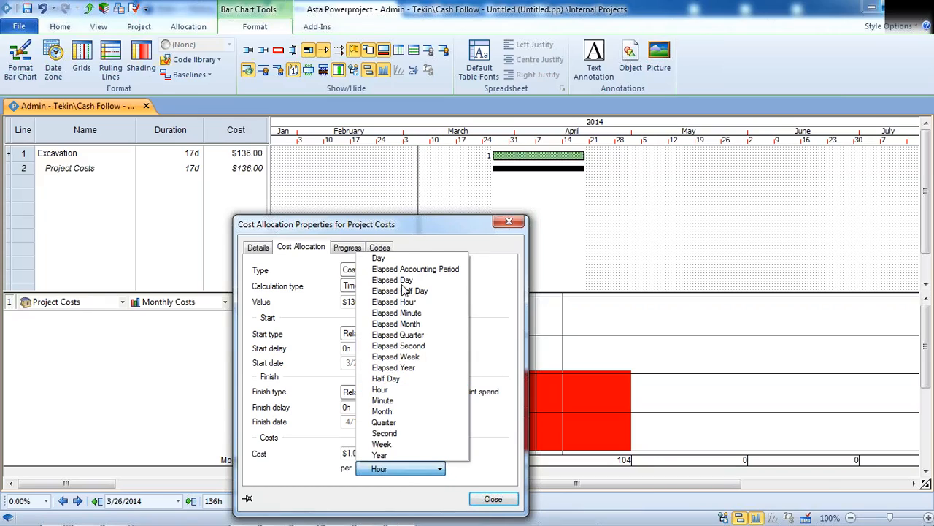
pyautogui.click(385, 260)
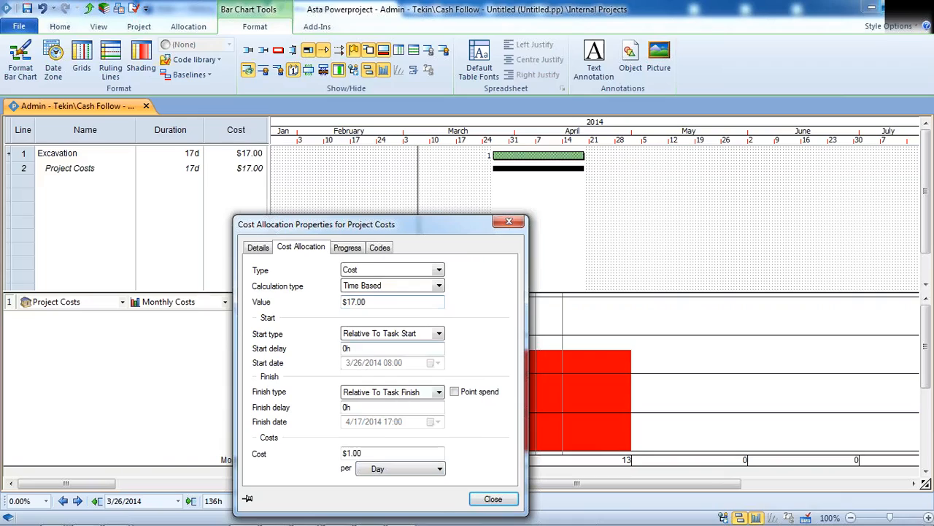
pyautogui.hotkey('shift', 'Tab')
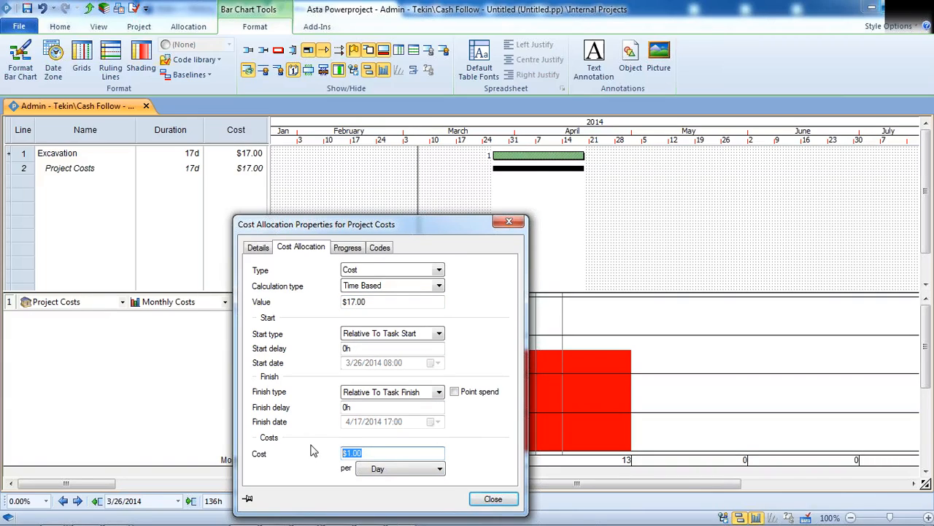
pyautogui.write('100')
pyautogui.click(493, 499)
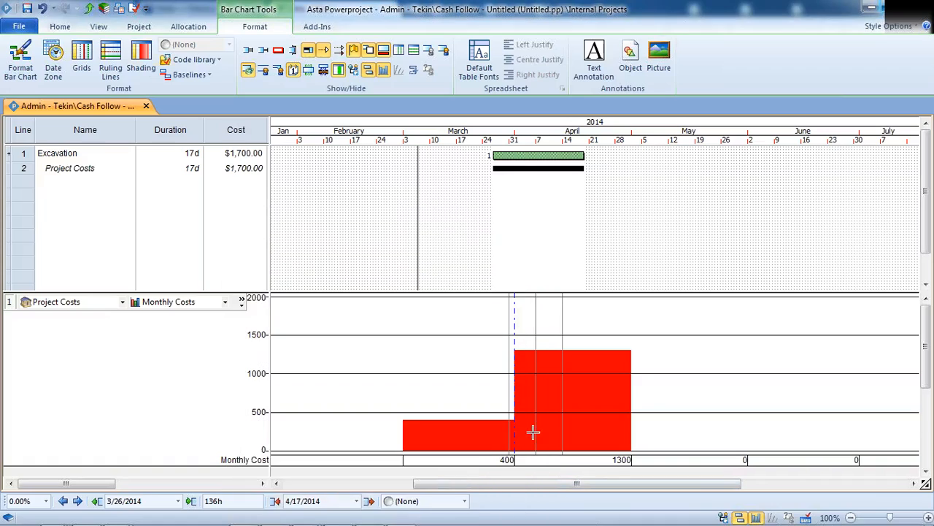
pyautogui.click(544, 253)
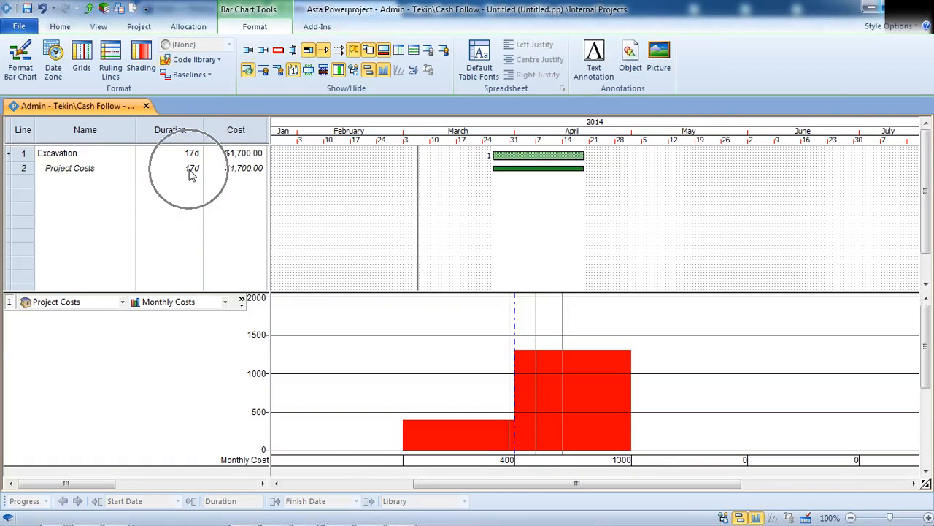
# - Extend the finish of the Excavation bar so the task lasts 47d
pyautogui.press('ctrl')
pyautogui.press('ctrl')
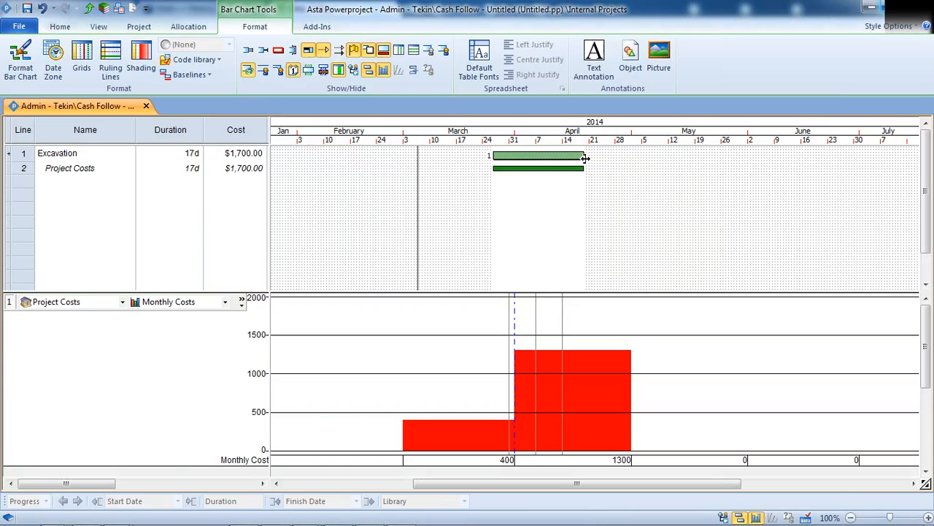
pyautogui.moveTo(584, 157); pyautogui.dragTo(768, 171)
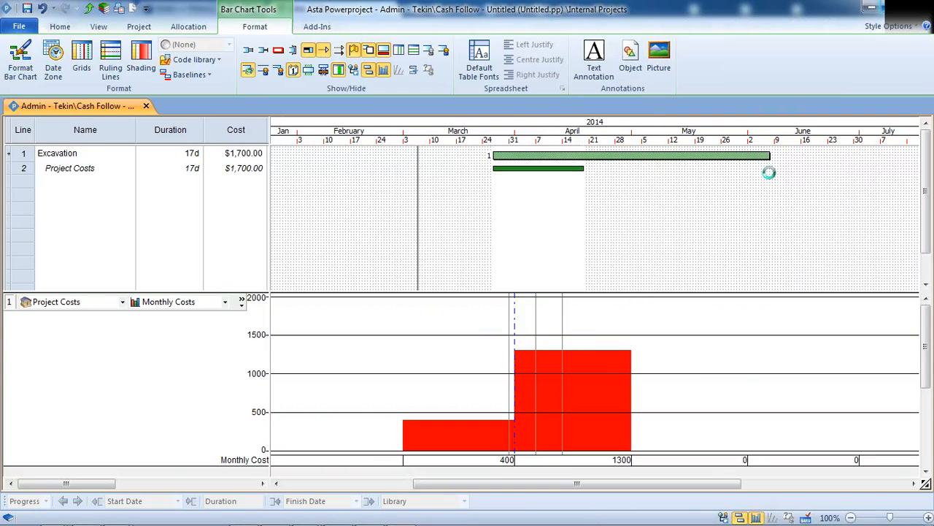
pyautogui.press('ctrl')
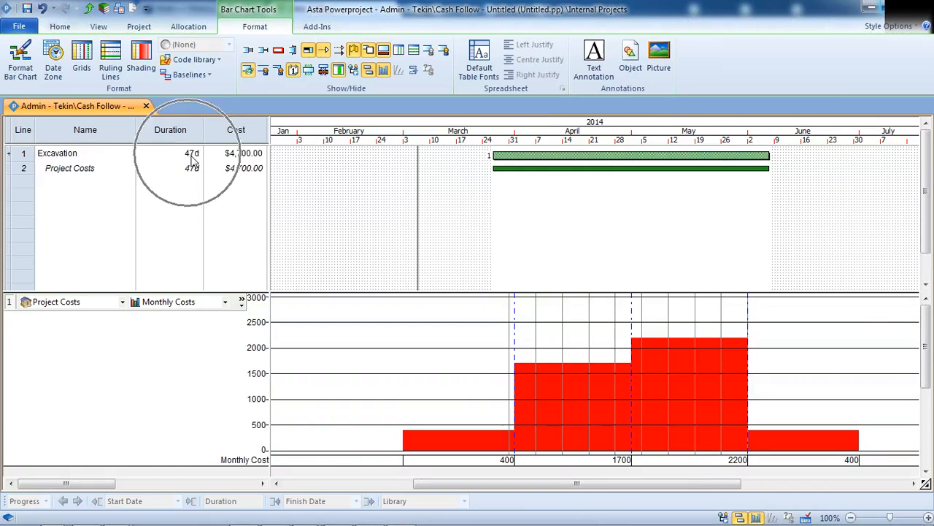
pyautogui.press('ctrl')
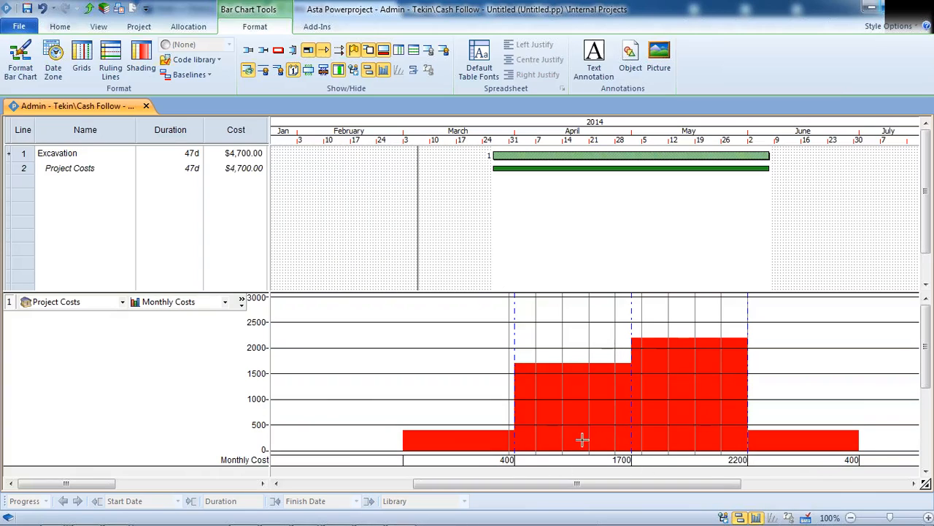
# - Rework the Excavation bar to start on 3/10/2014 with a duration of 34d
pyautogui.moveTo(732, 155); pyautogui.dragTo(557, 156)
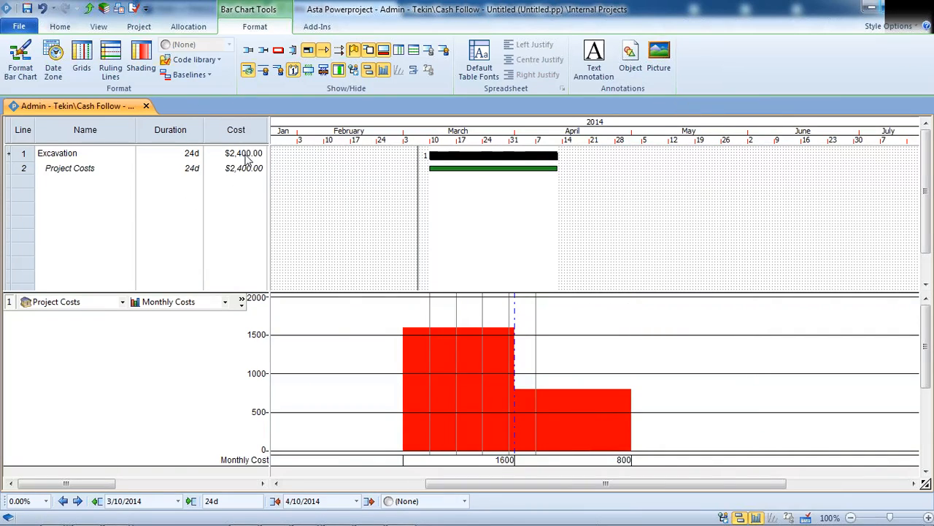
pyautogui.click(531, 205)
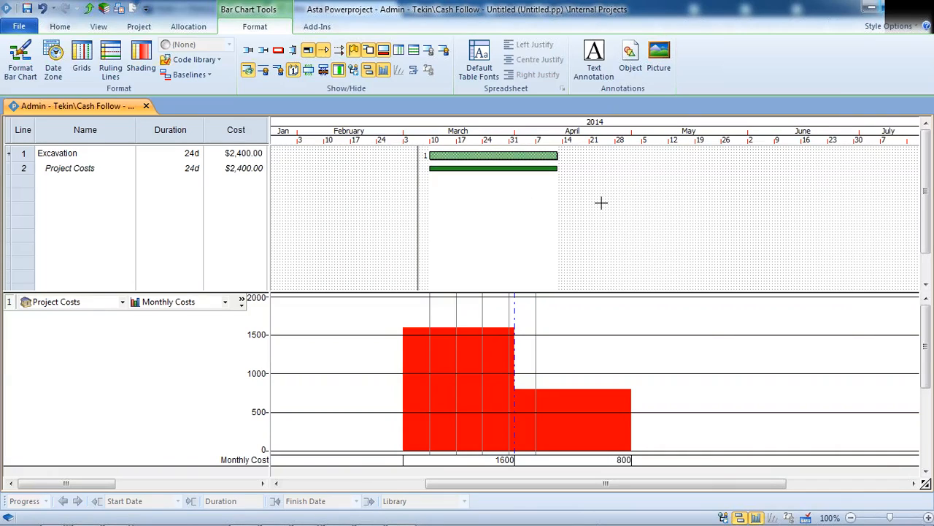
pyautogui.moveTo(557, 156); pyautogui.dragTo(637, 163)
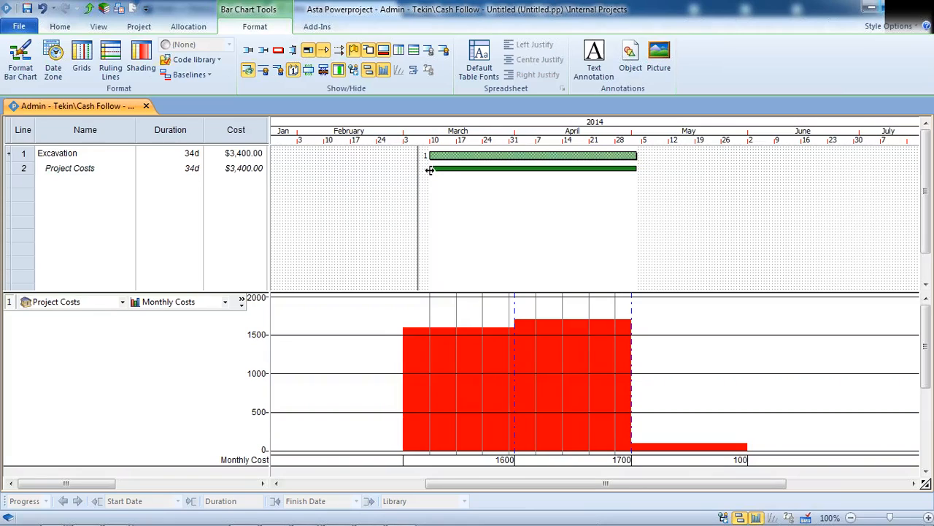
# - Shorten the Project Costs allocation bar under Excavation to 11d, running from 4/1/2014 to 4/15/2014
pyautogui.moveTo(430, 170); pyautogui.dragTo(519, 176)
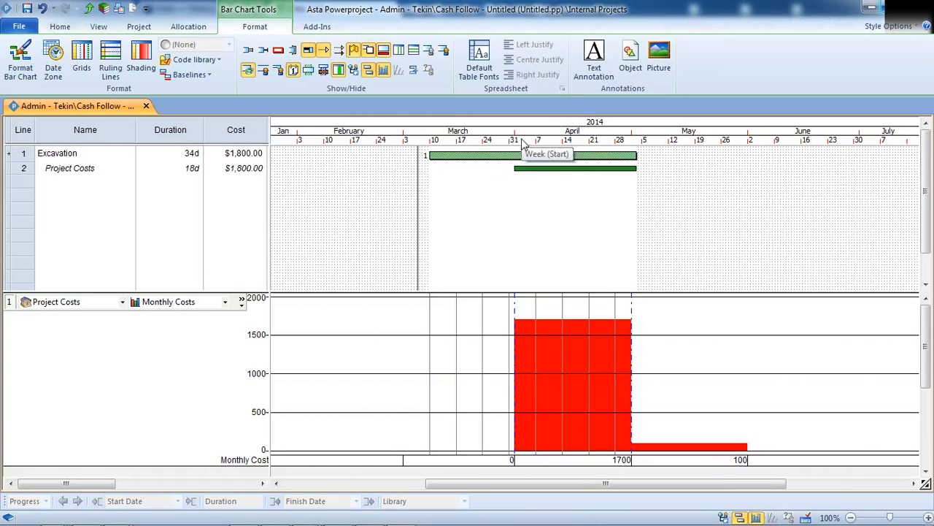
pyautogui.click(187, 157)
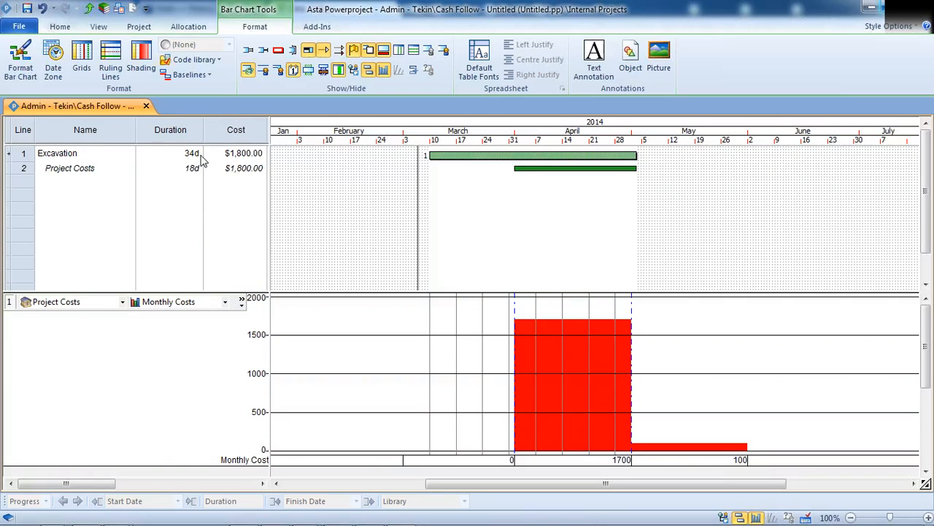
pyautogui.click(189, 176)
pyautogui.click(193, 173)
pyautogui.moveTo(637, 169); pyautogui.dragTo(580, 182)
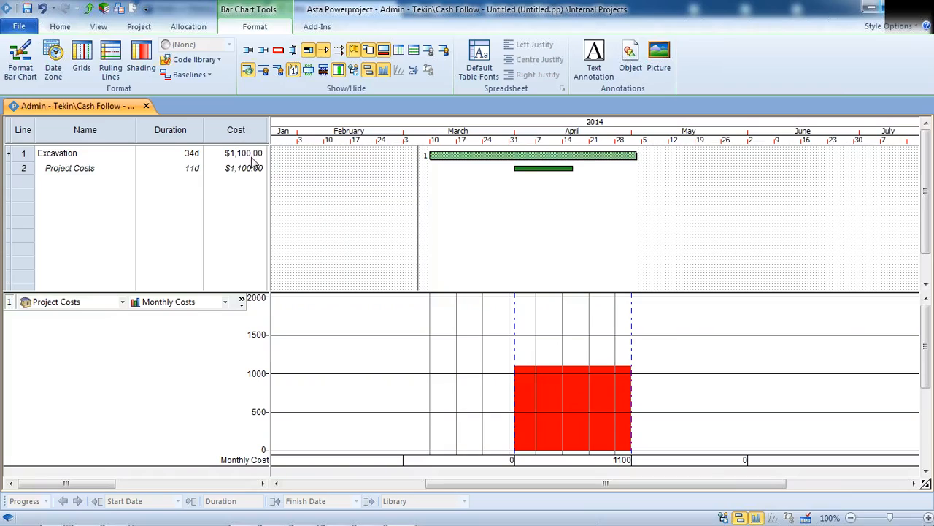
# - Delete the Project Costs allocation from the Excavation task
pyautogui.click(536, 169)
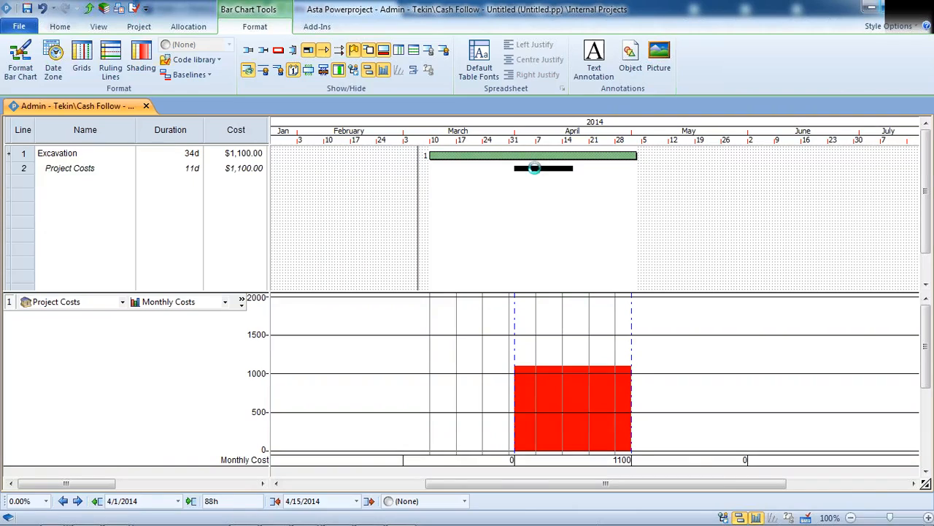
pyautogui.press('Delete')
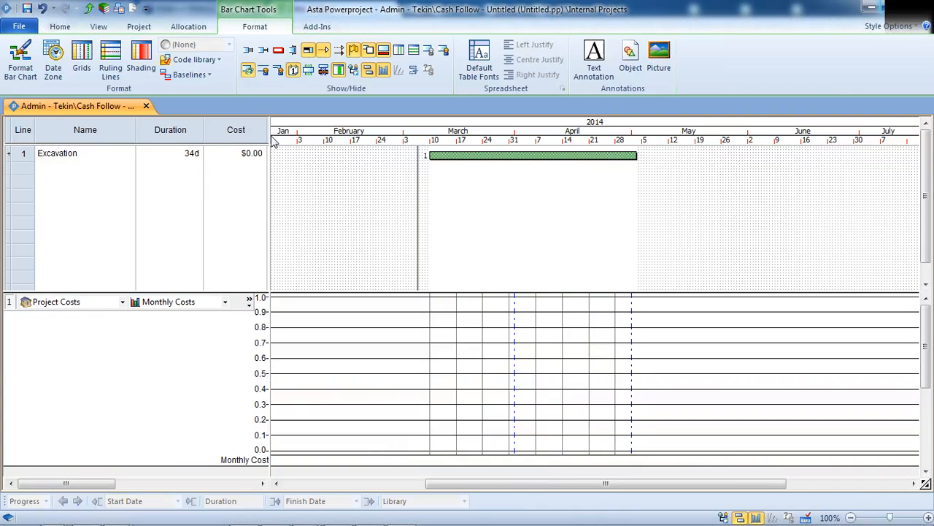
# - Widen the spreadsheet area and remove the Finish Variance and Cost Variance columns
pyautogui.moveTo(272, 128); pyautogui.dragTo(681, 129)
pyautogui.moveTo(559, 129); pyautogui.dragTo(601, 130)
pyautogui.rightClick(600, 130)
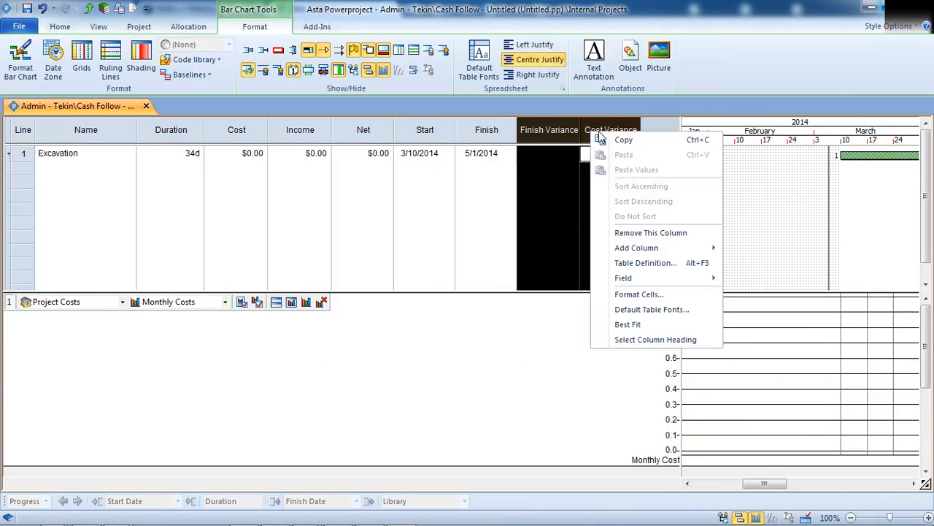
pyautogui.click(641, 233)
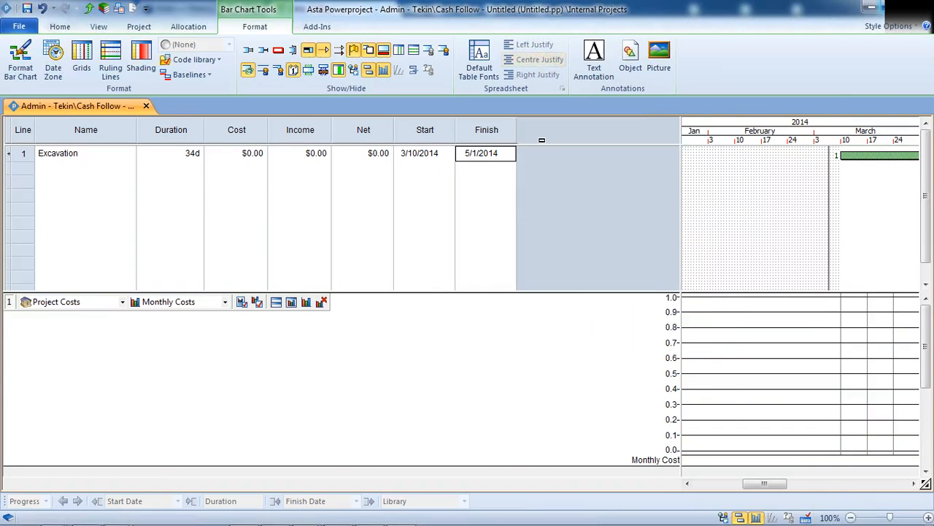
# - Add a Task work column after Finish with its default definition and widen it
pyautogui.rightClick(533, 136)
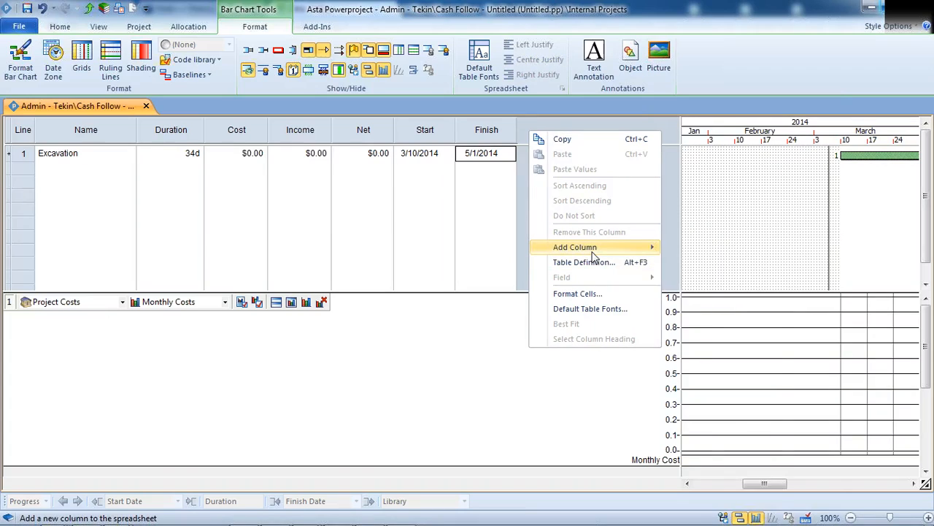
pyautogui.moveTo(585, 248)
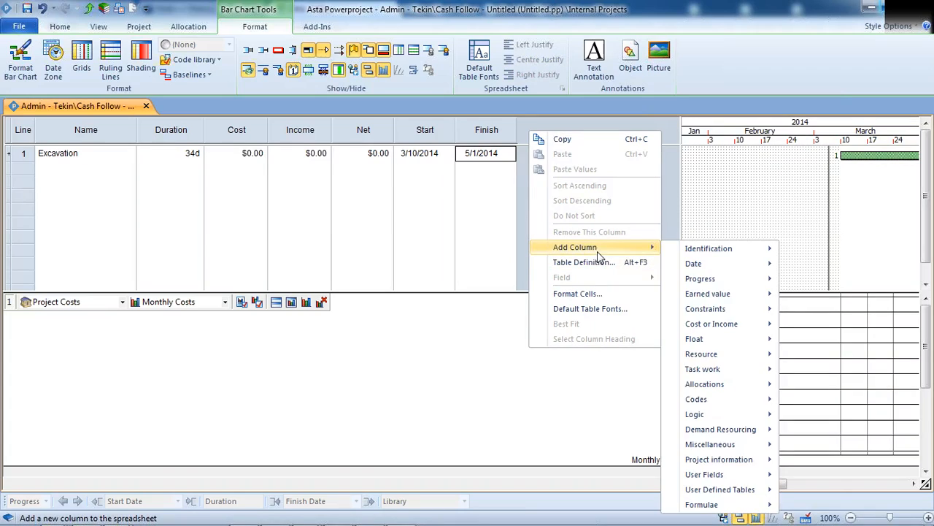
pyautogui.click(723, 375)
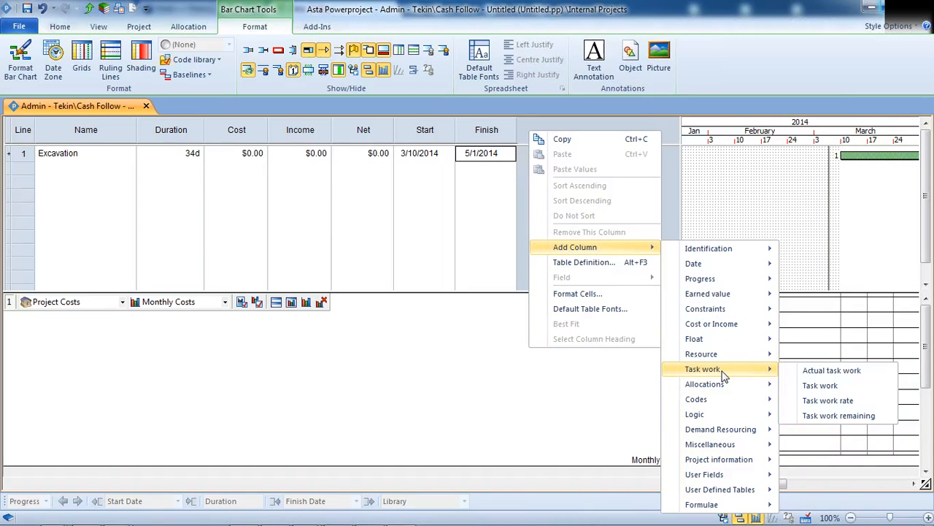
pyautogui.click(820, 385)
pyautogui.click(537, 412)
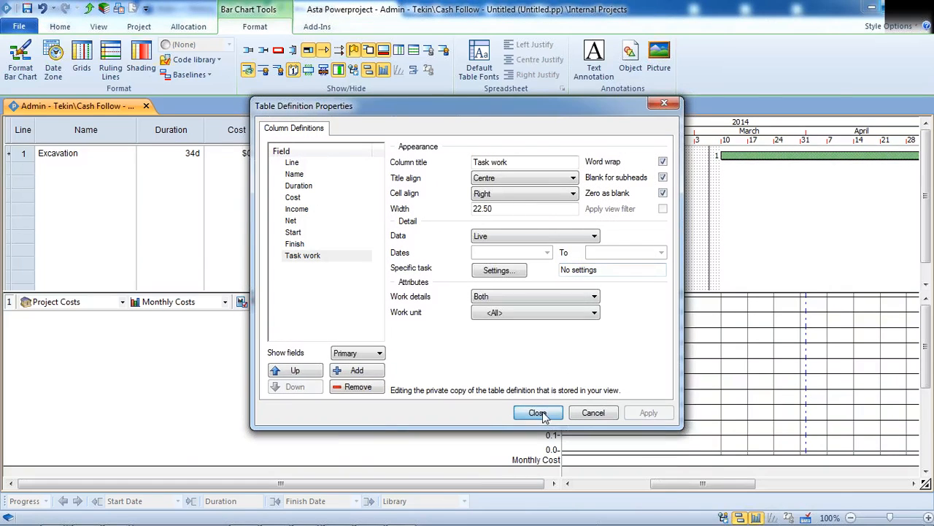
pyautogui.moveTo(561, 130); pyautogui.dragTo(617, 130)
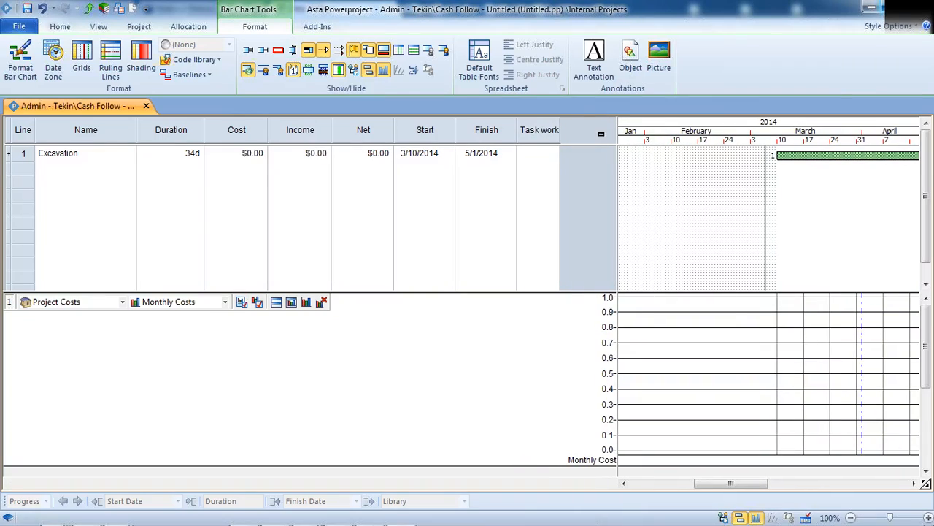
pyautogui.moveTo(559, 130); pyautogui.dragTo(587, 125)
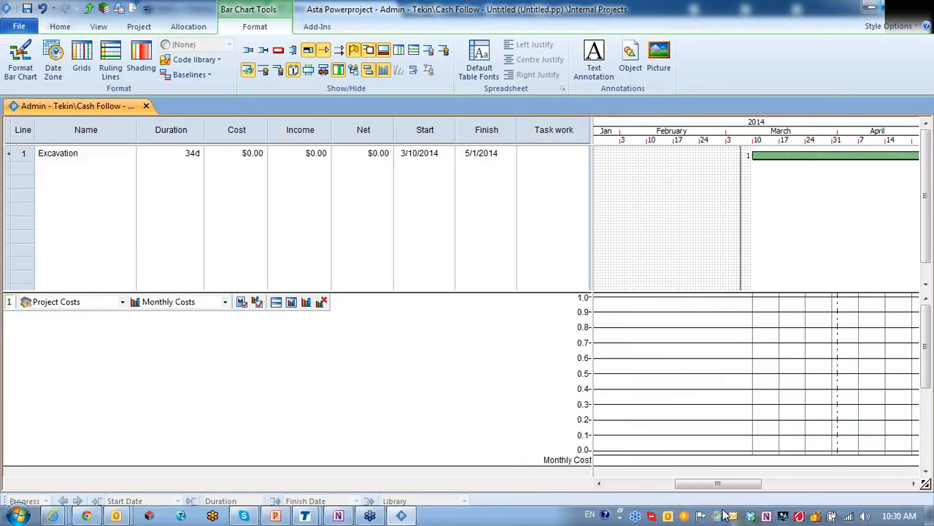
# - Enter 500 m3 as the task work of the Excavation task
pyautogui.moveTo(718, 484); pyautogui.dragTo(753, 484)
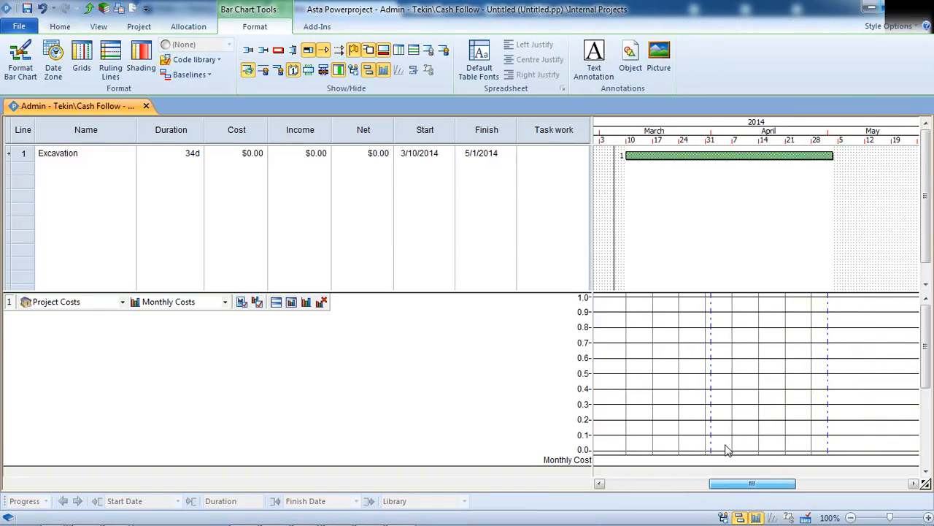
pyautogui.click(547, 157)
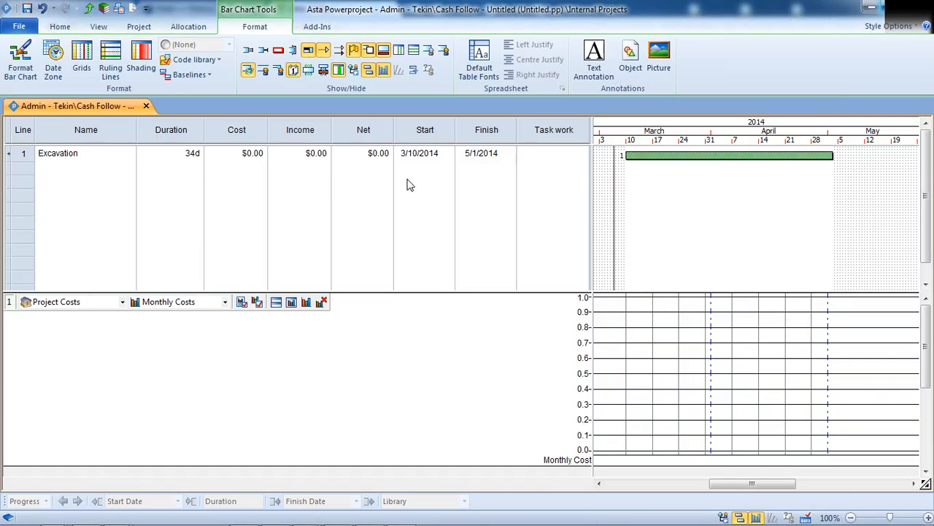
pyautogui.click(550, 157)
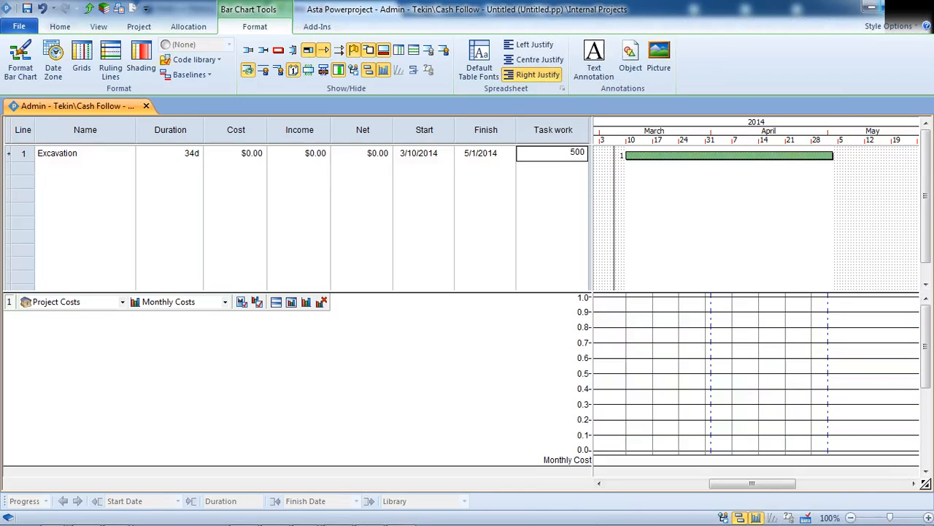
pyautogui.write('500 m3')
pyautogui.click(736, 222)
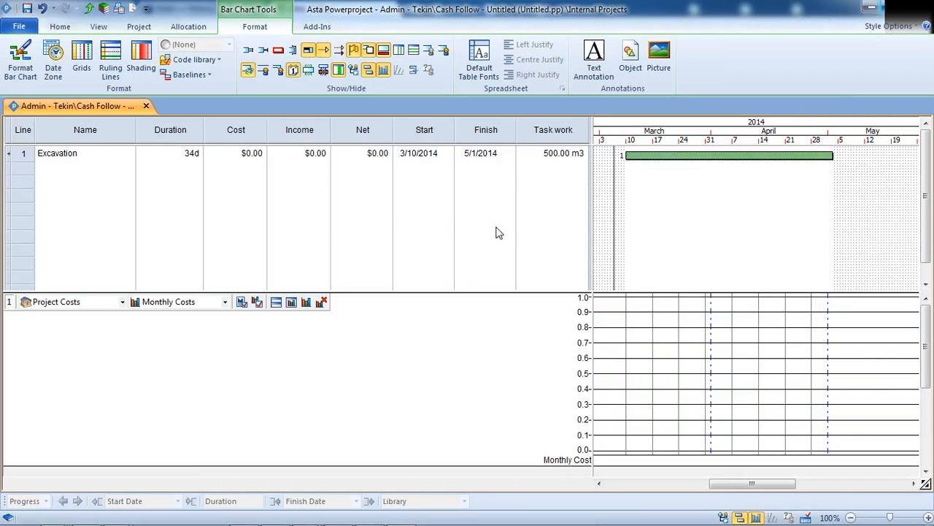
# - Assign a cost of 1 to the Excavation task in the spreadsheet
pyautogui.click(246, 161)
pyautogui.click(245, 161)
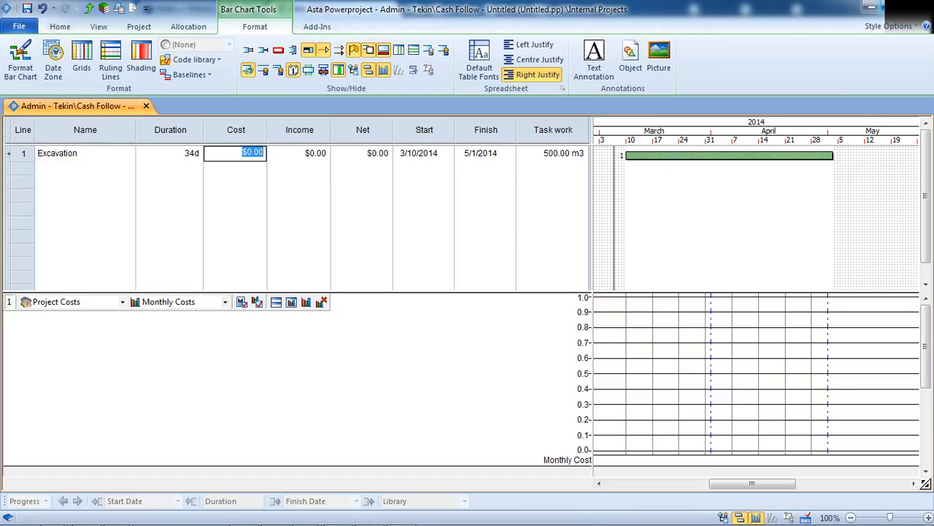
pyautogui.write('1')
pyautogui.press('Return')
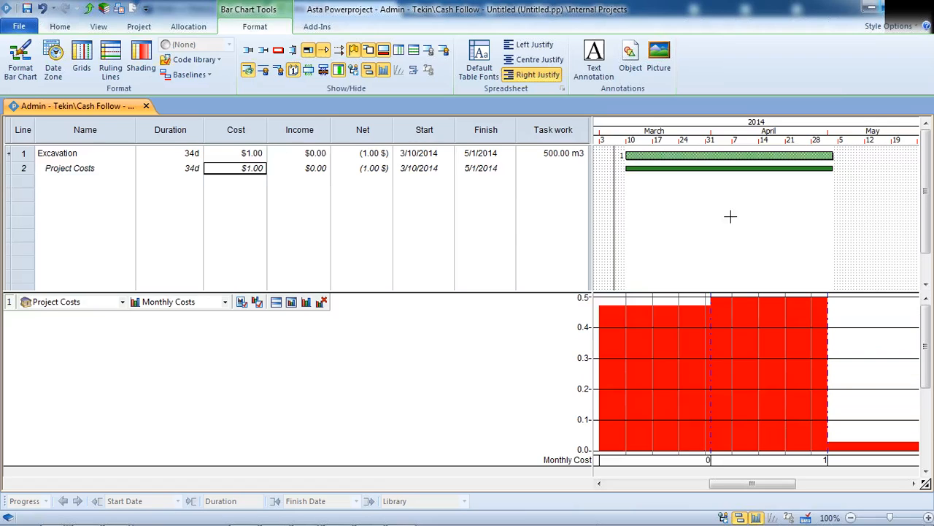
# - Make the Excavation task's cost allocation Task Work Based with a cost of 10 per m3
pyautogui.click(708, 168)
pyautogui.doubleClick(708, 168)
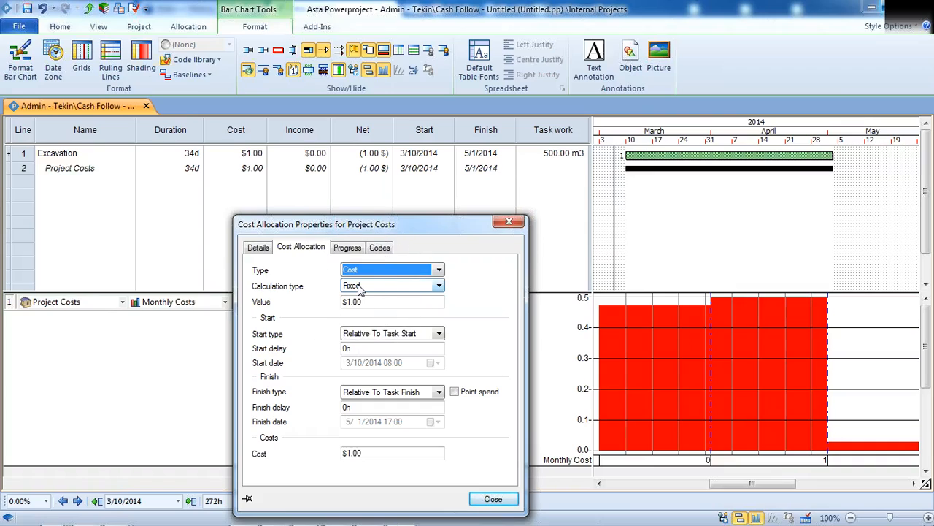
pyautogui.click(436, 289)
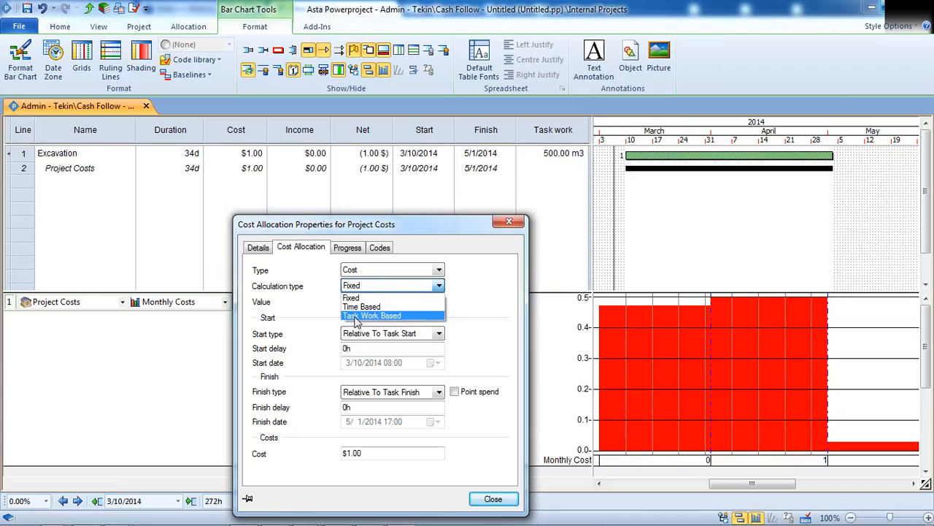
pyautogui.click(373, 315)
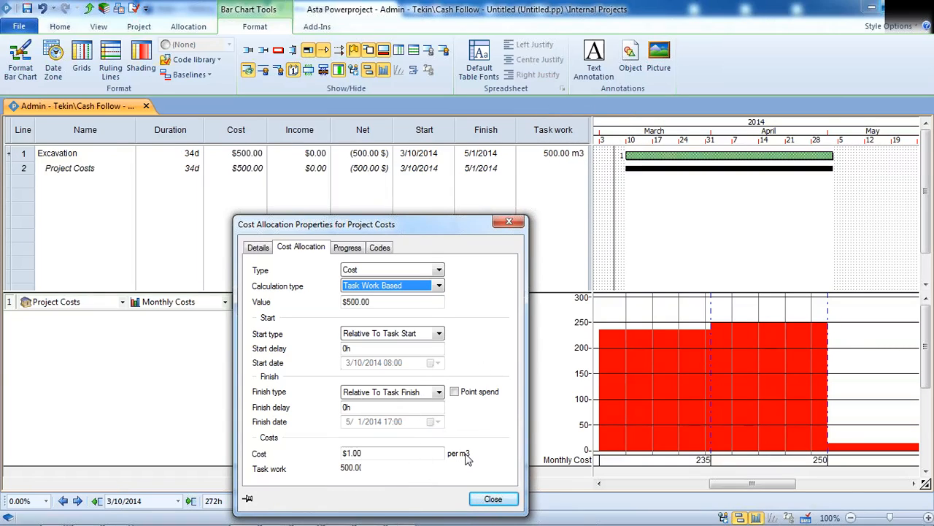
pyautogui.click(394, 454)
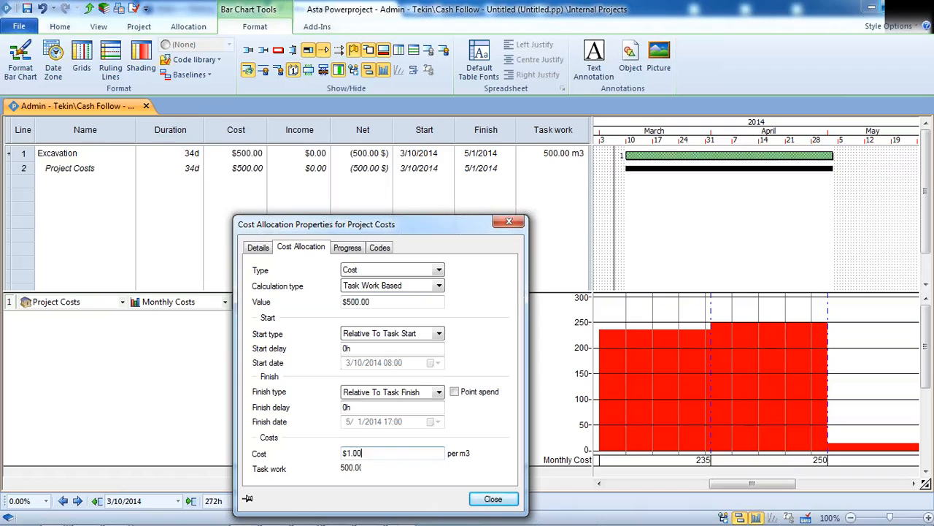
pyautogui.write('10')
pyautogui.click(496, 500)
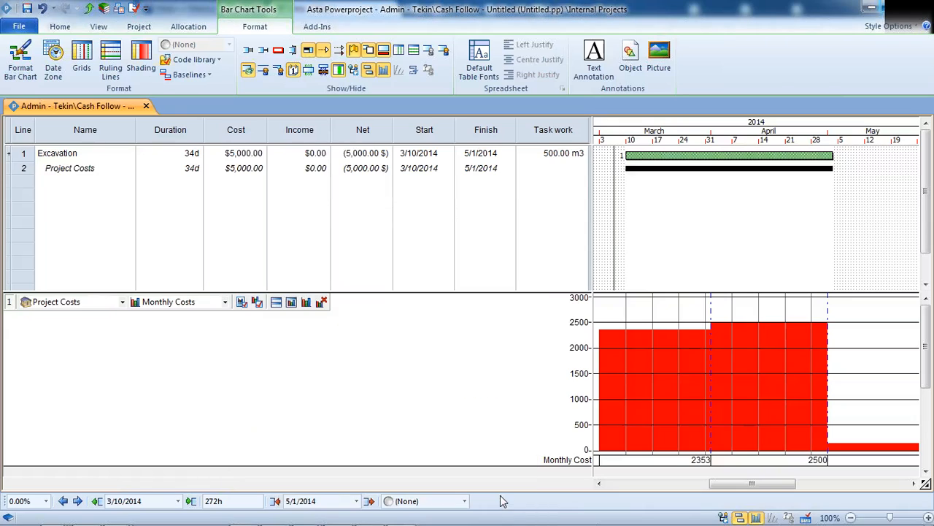
# - Set the Excavation task's task work to 650 m3 and check the March value in the monthly cost histogram
pyautogui.click(553, 157)
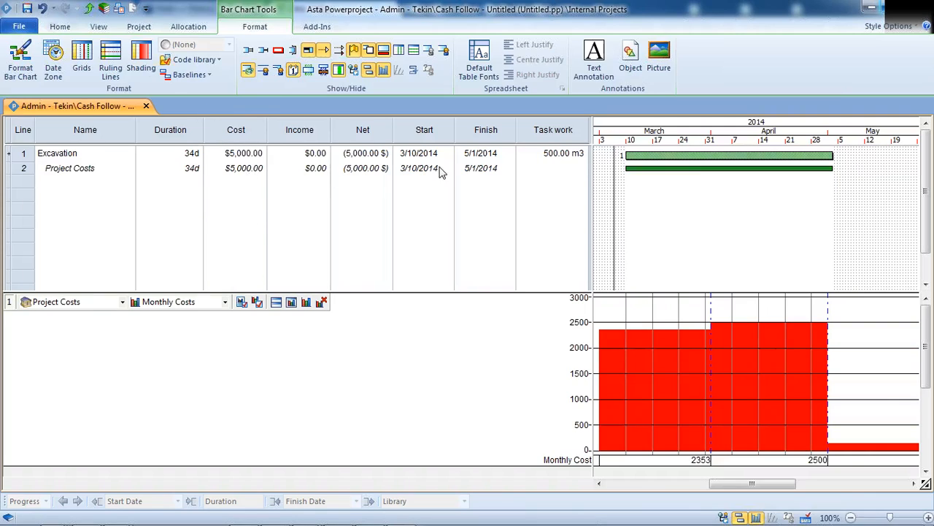
pyautogui.doubleClick(563, 154)
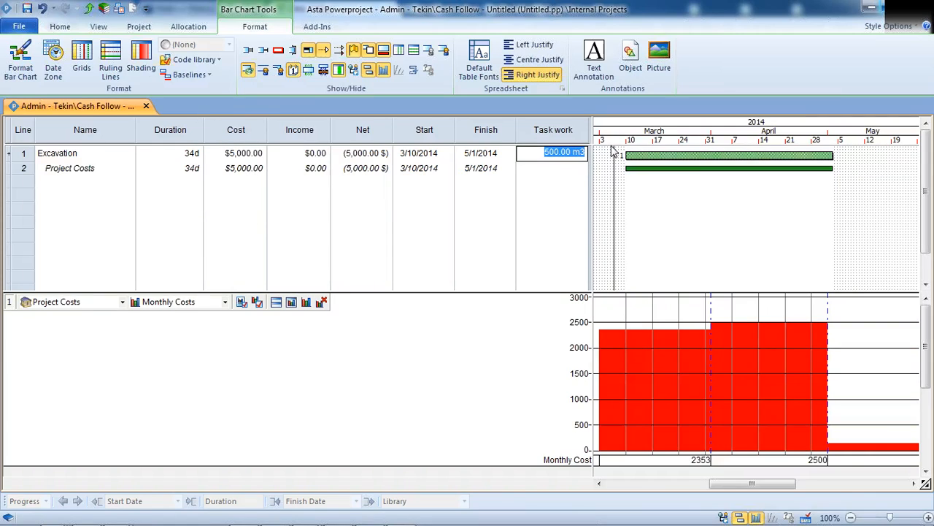
pyautogui.write('650')
pyautogui.click(661, 221)
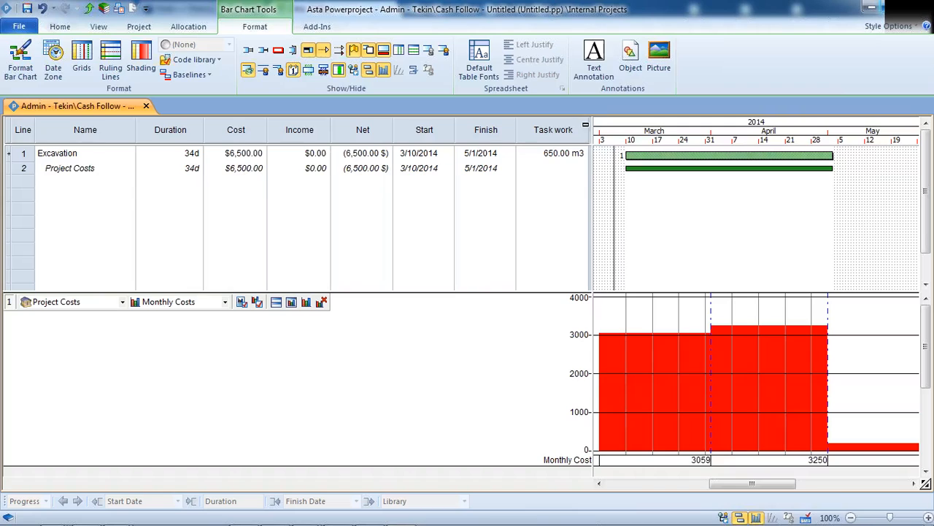
pyautogui.moveTo(591, 127); pyautogui.dragTo(588, 127)
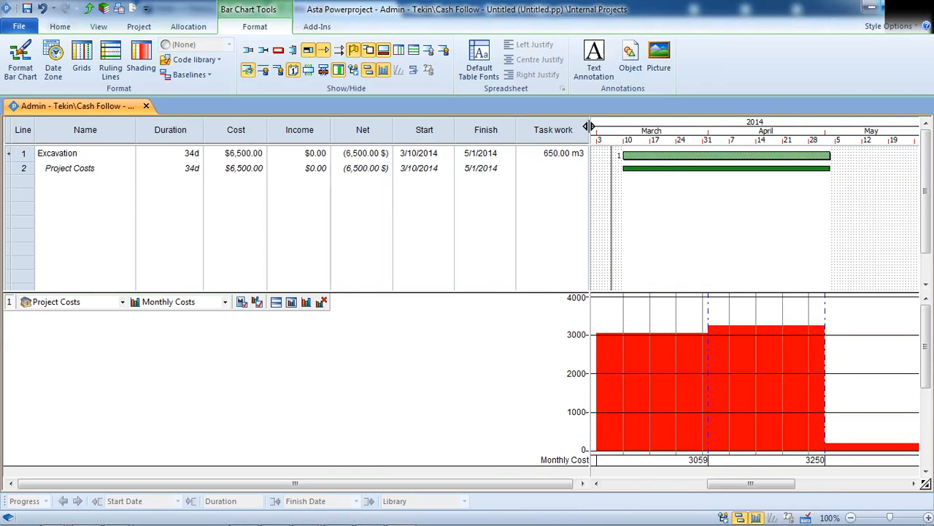
pyautogui.click(675, 435)
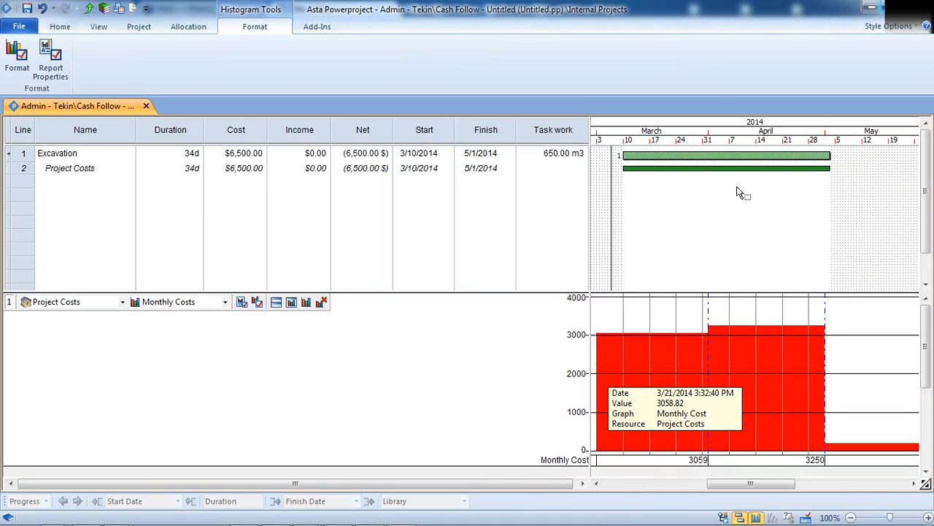
# - Assign a second Project Costs allocation to the Excavation task and set its type to Income
pyautogui.moveTo(737, 188); pyautogui.dragTo(704, 153)
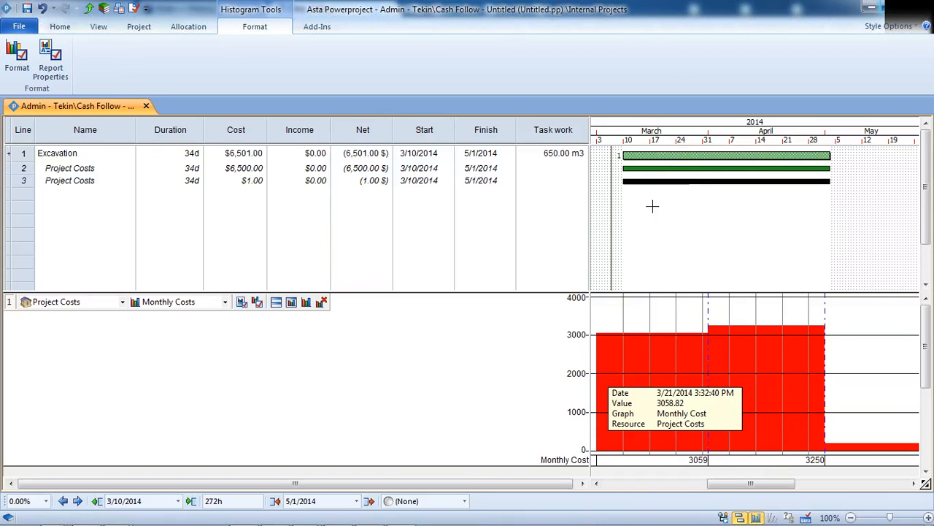
pyautogui.doubleClick(692, 180)
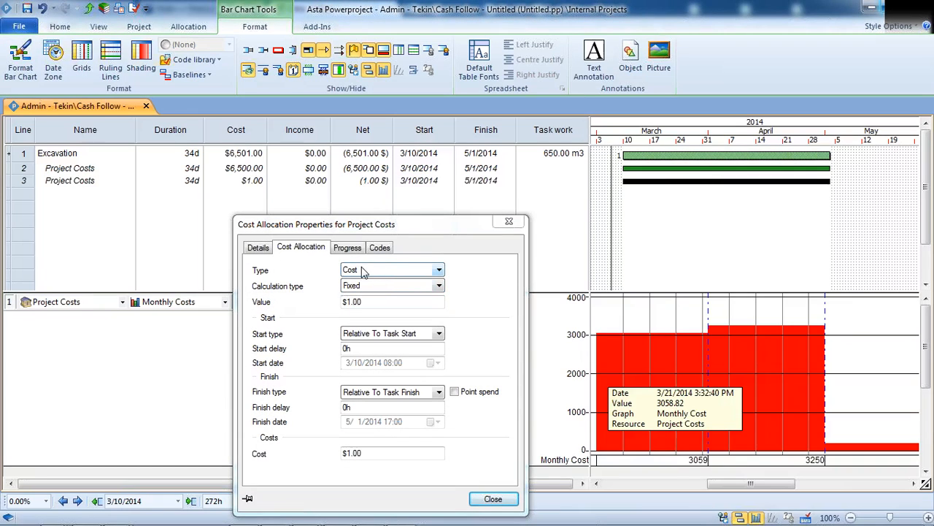
pyautogui.click(357, 272)
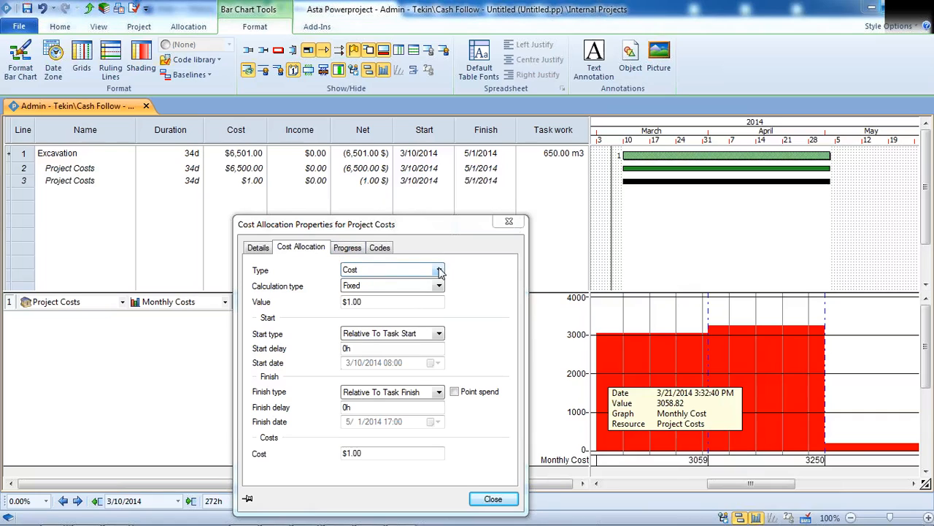
pyautogui.click(442, 271)
pyautogui.click(361, 293)
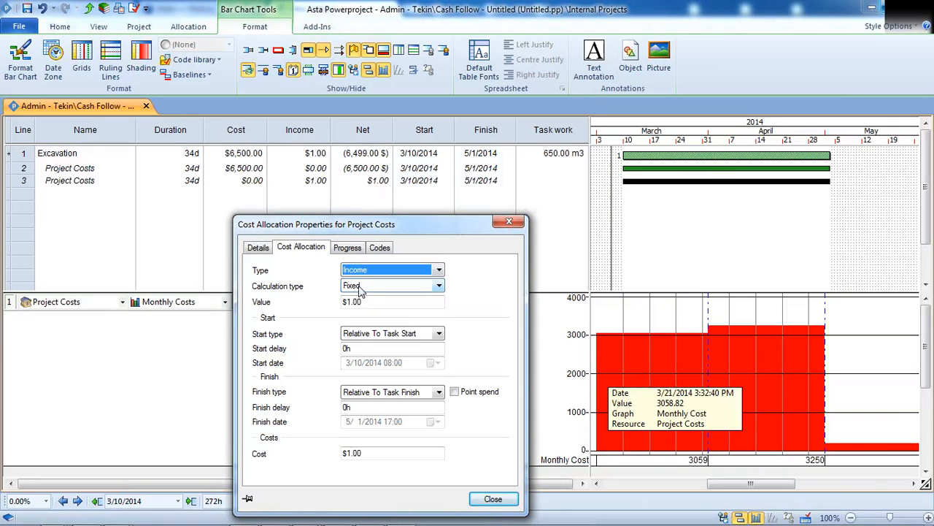
# - Make the income allocation Task Work Based with a rate of 15 per m3
pyautogui.click(441, 286)
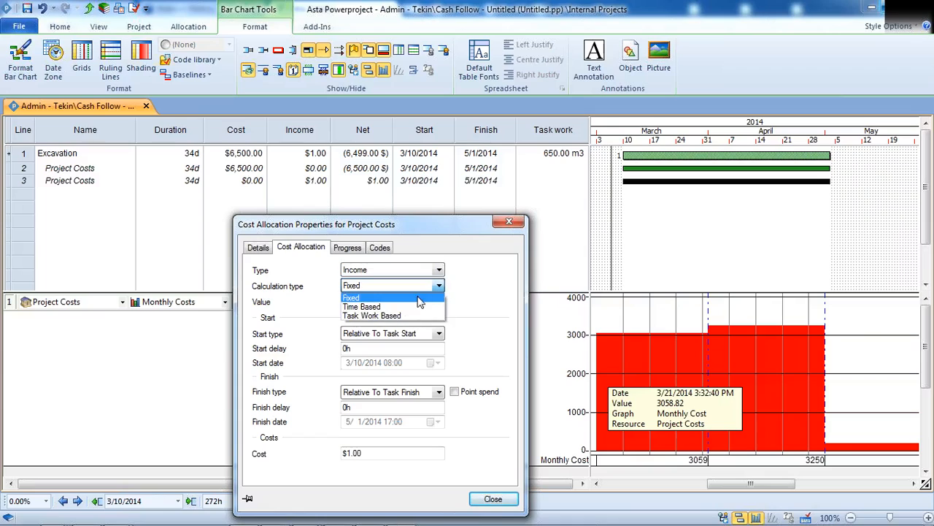
pyautogui.click(372, 316)
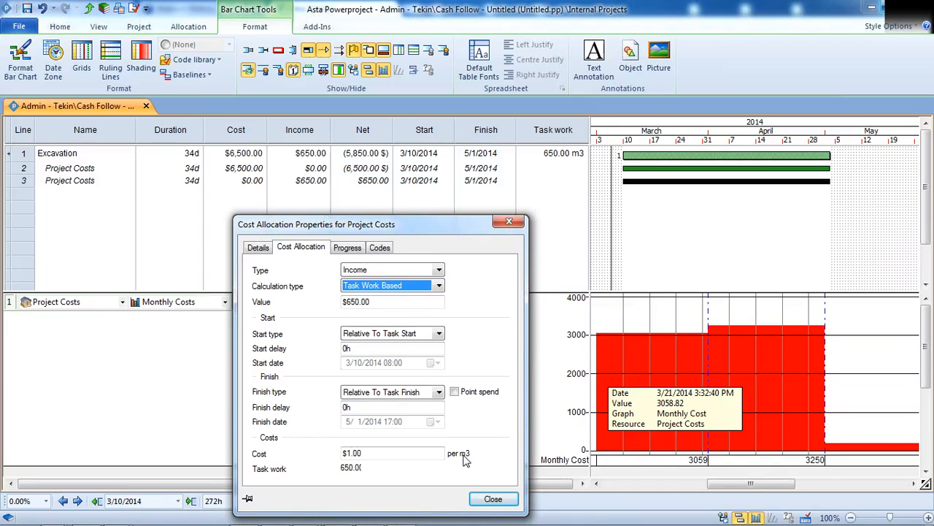
pyautogui.press('ctrl')
pyautogui.click(379, 454)
pyautogui.write('15')
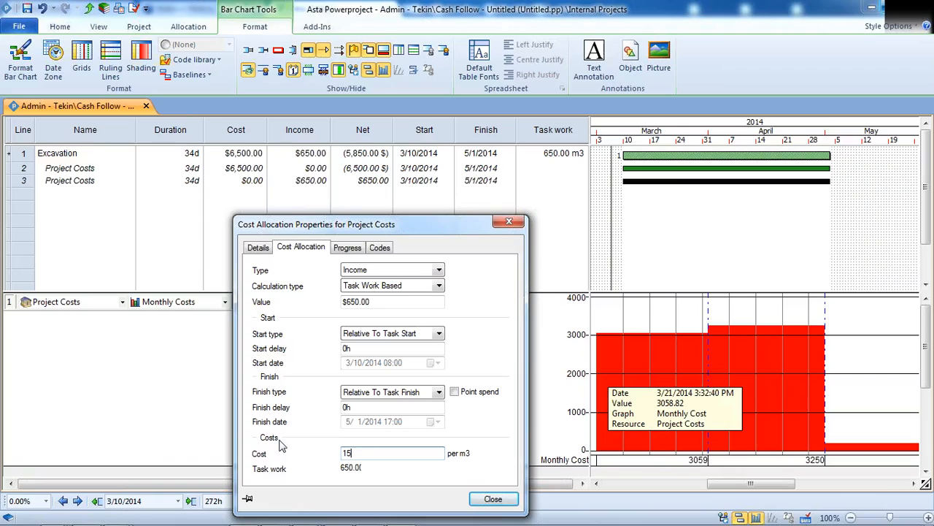
pyautogui.click(493, 498)
pyautogui.click(652, 205)
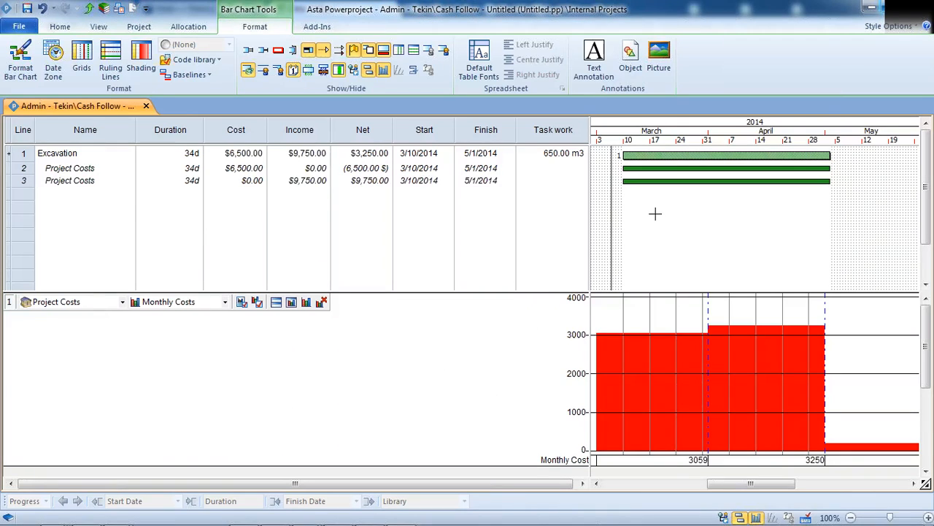
# - Hide the cost allocation lines under the Excavation task and enlarge the histogram area
pyautogui.click(554, 132)
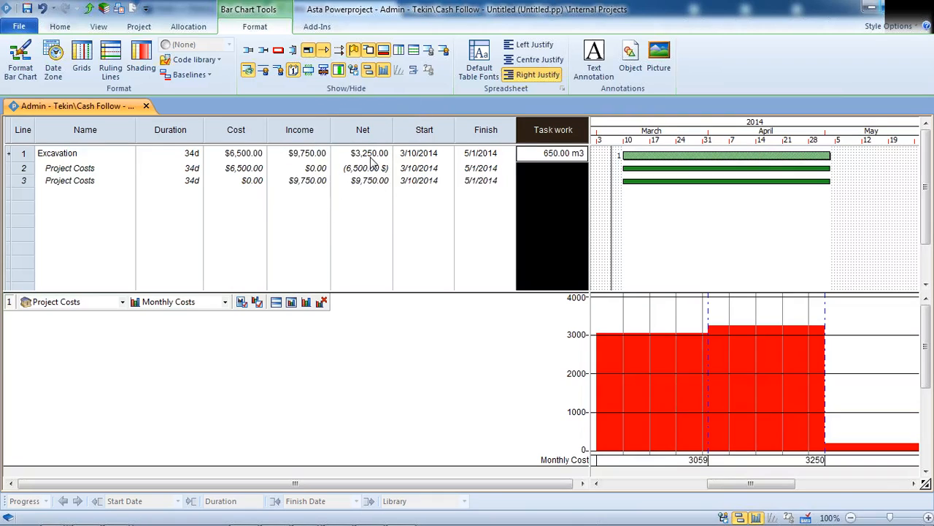
pyautogui.click(661, 218)
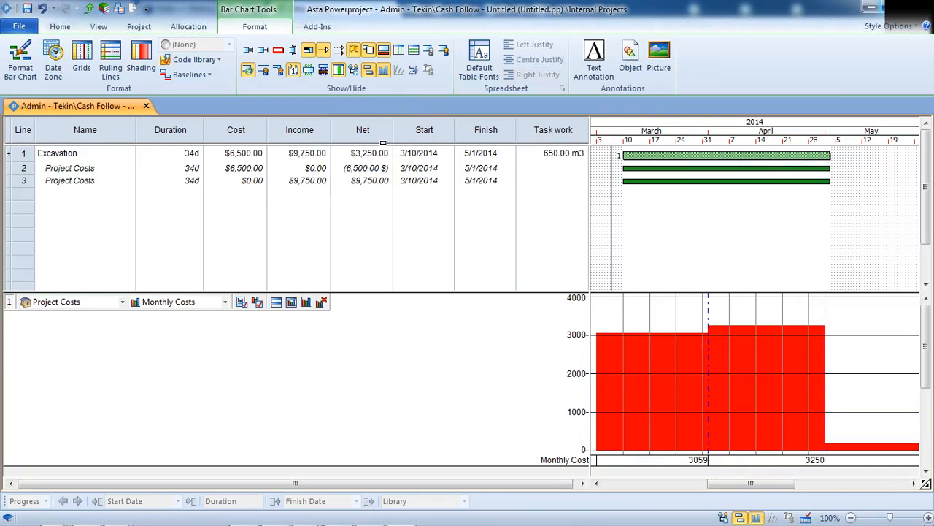
pyautogui.click(249, 73)
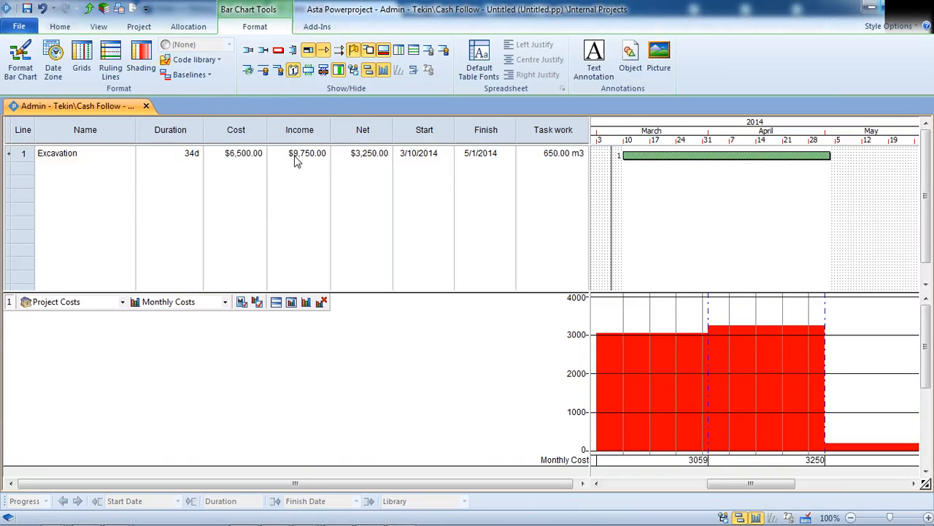
pyautogui.press('ctrl')
pyautogui.moveTo(382, 288); pyautogui.dragTo(380, 219)
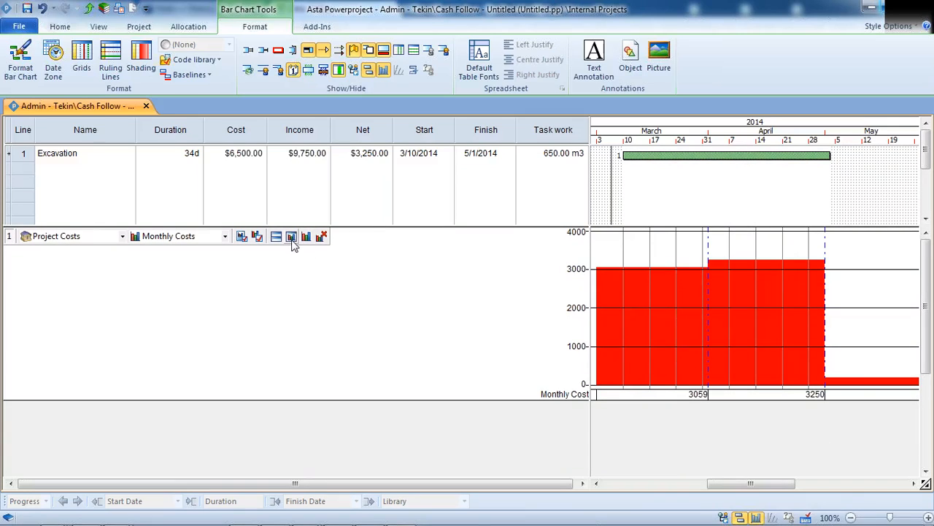
pyautogui.click(292, 237)
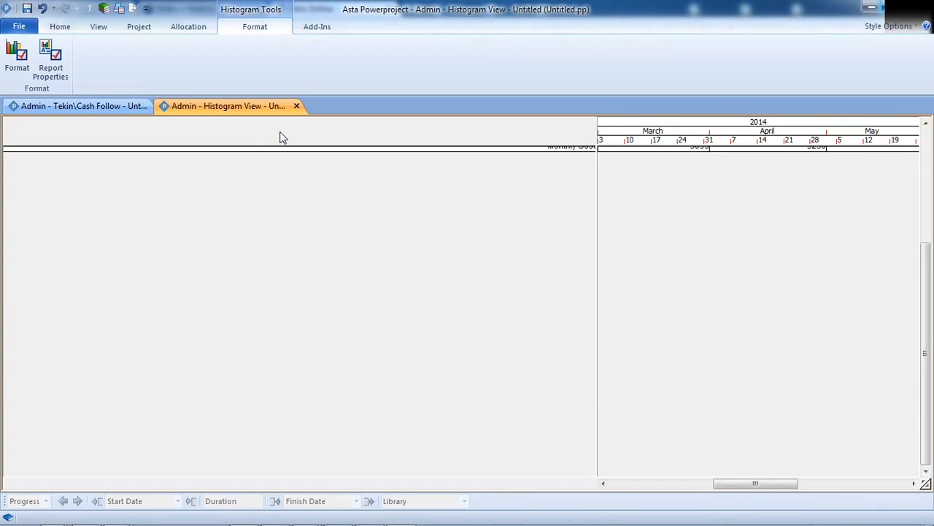
pyautogui.click(90, 107)
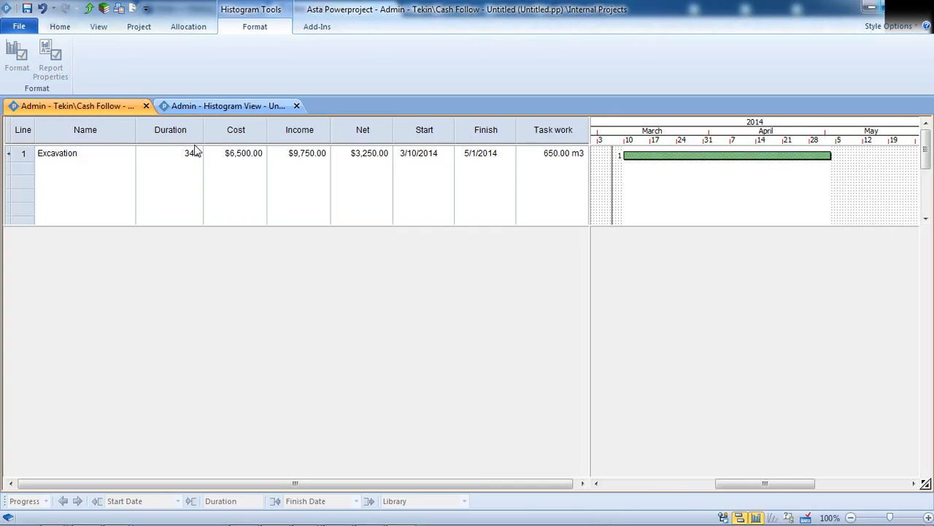
pyautogui.click(255, 109)
pyautogui.click(297, 106)
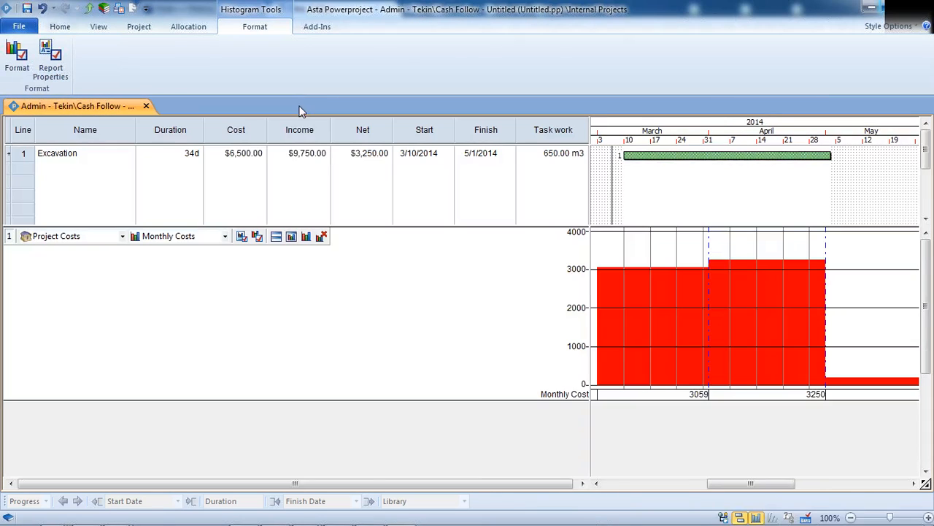
# - Add a second histogram above the first showing Monthly Income for Project Costs, and increase its height
pyautogui.click(308, 238)
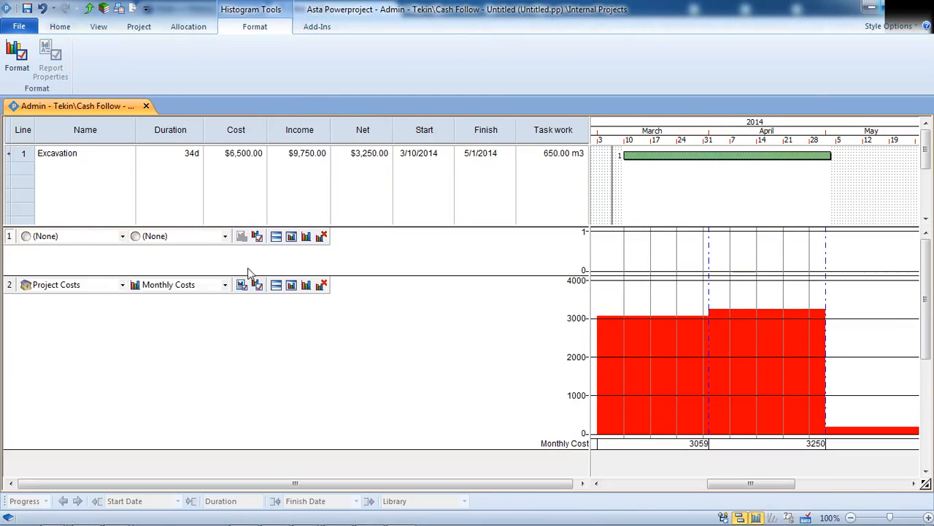
pyautogui.click(122, 236)
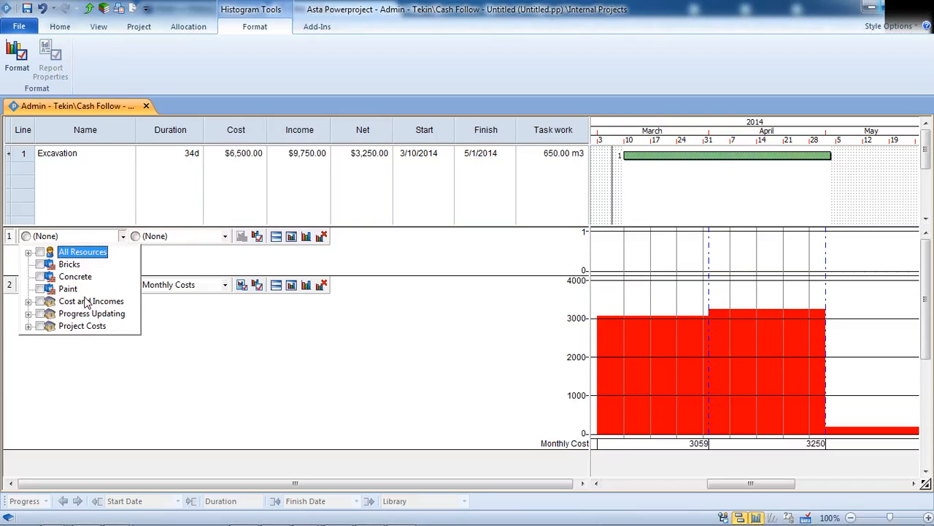
pyautogui.click(51, 327)
pyautogui.click(225, 237)
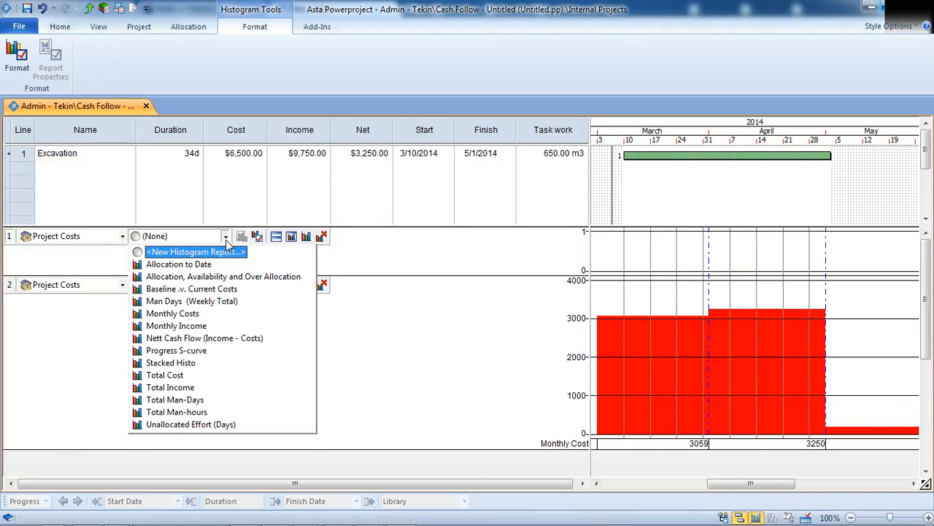
pyautogui.click(182, 326)
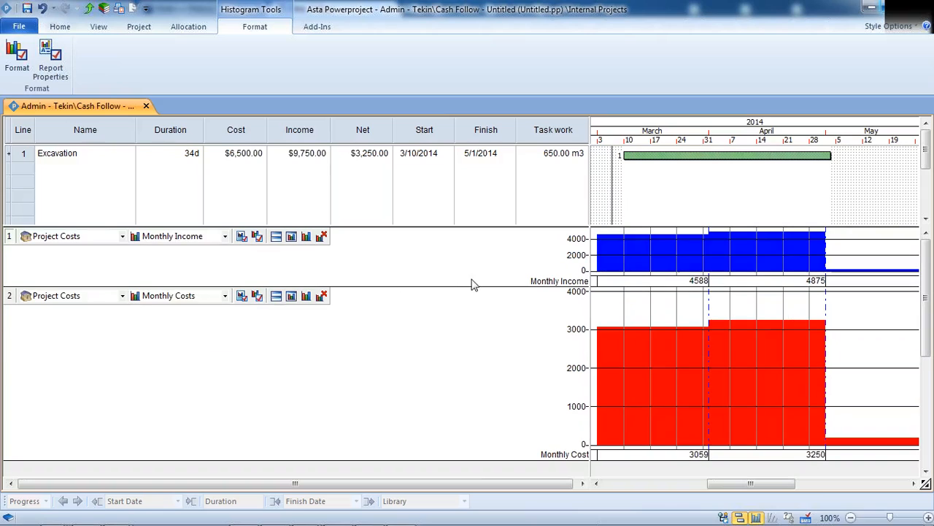
pyautogui.click(276, 238)
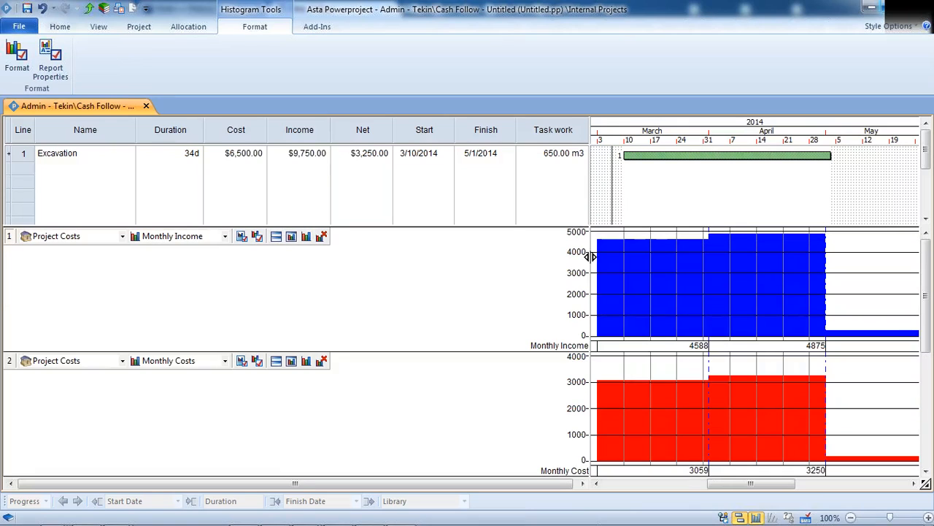
pyautogui.click(696, 320)
# - Compare the Progress S-curve and Nett Cash Flow (Income - Costs) reports in the upper histogram, ending back on Monthly Income
pyautogui.click(226, 237)
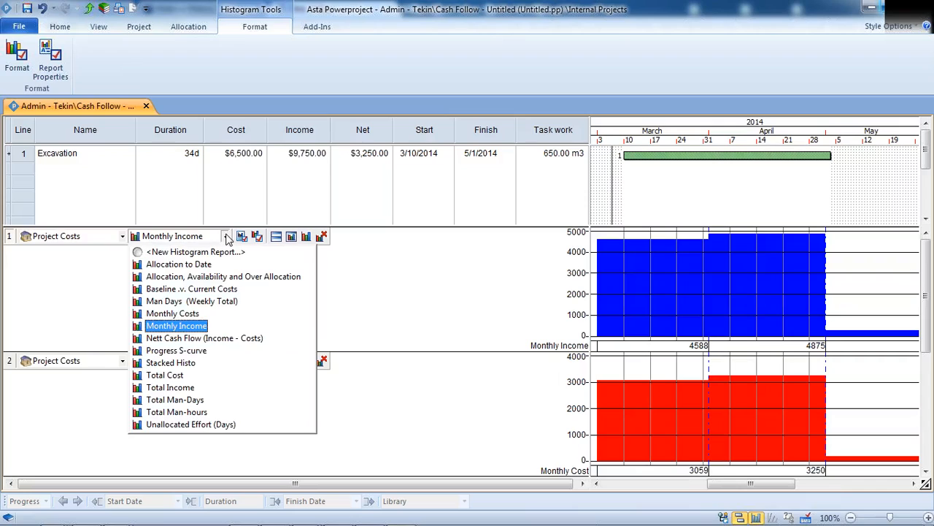
pyautogui.click(198, 350)
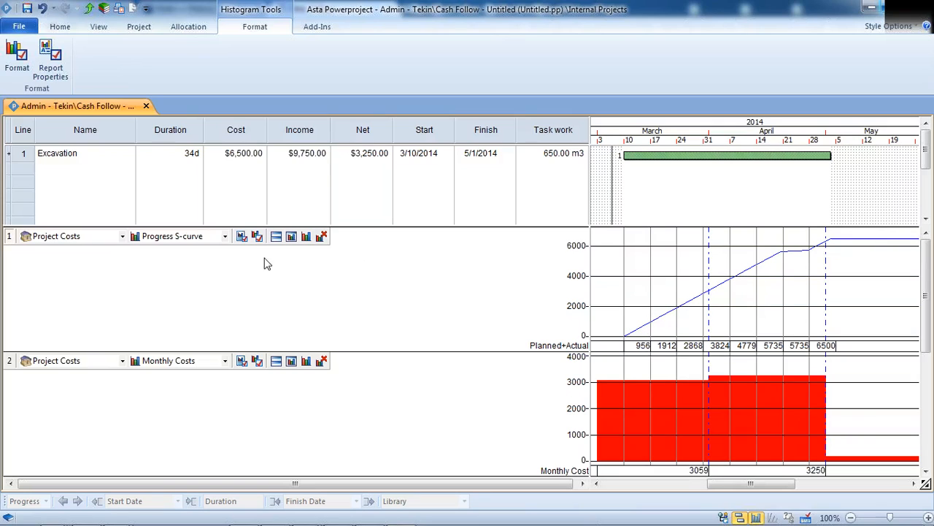
pyautogui.click(226, 237)
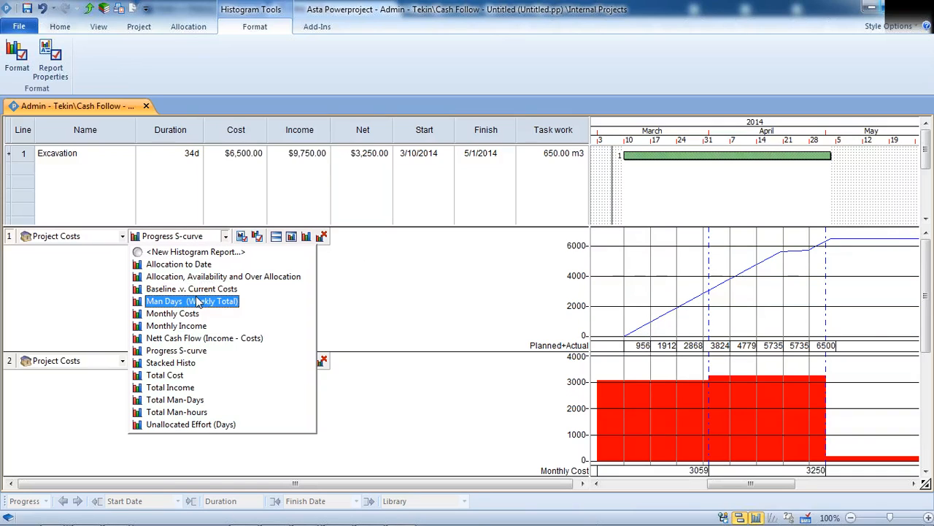
pyautogui.click(194, 339)
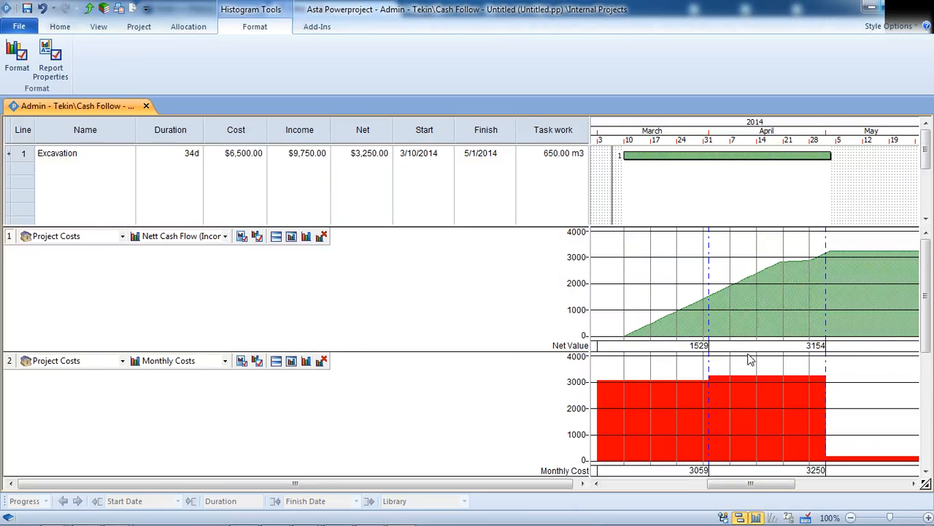
pyautogui.click(225, 236)
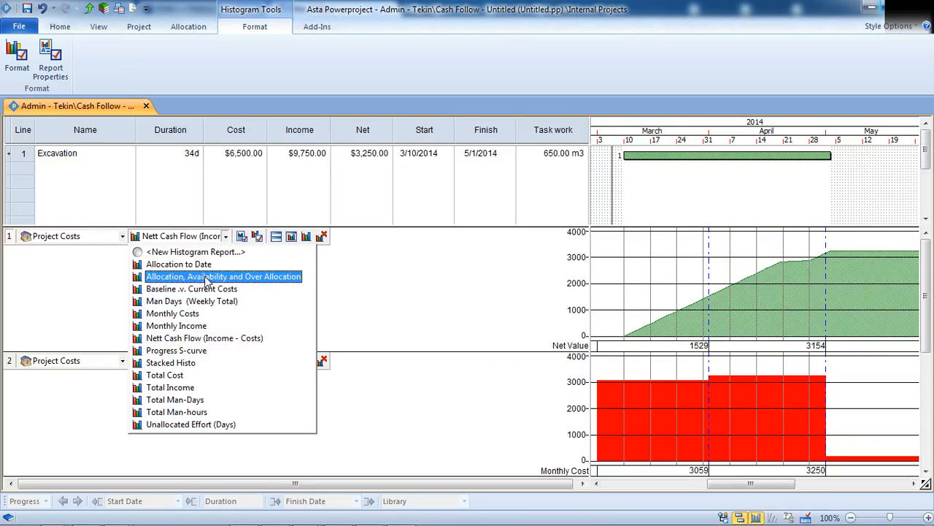
pyautogui.click(197, 325)
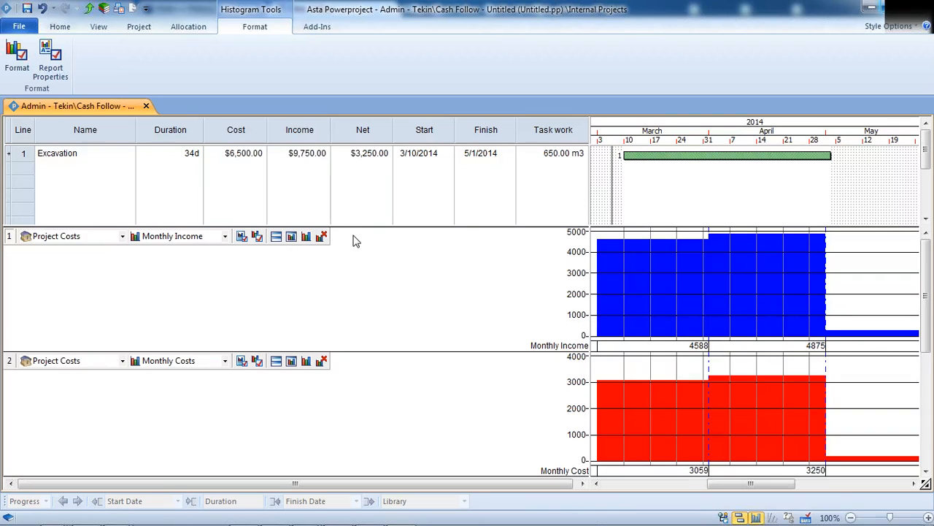
# - Reduce the histogram area to enlarge the bar chart, and show the cost allocation lines under the Excavation task
pyautogui.moveTo(356, 228); pyautogui.dragTo(353, 329)
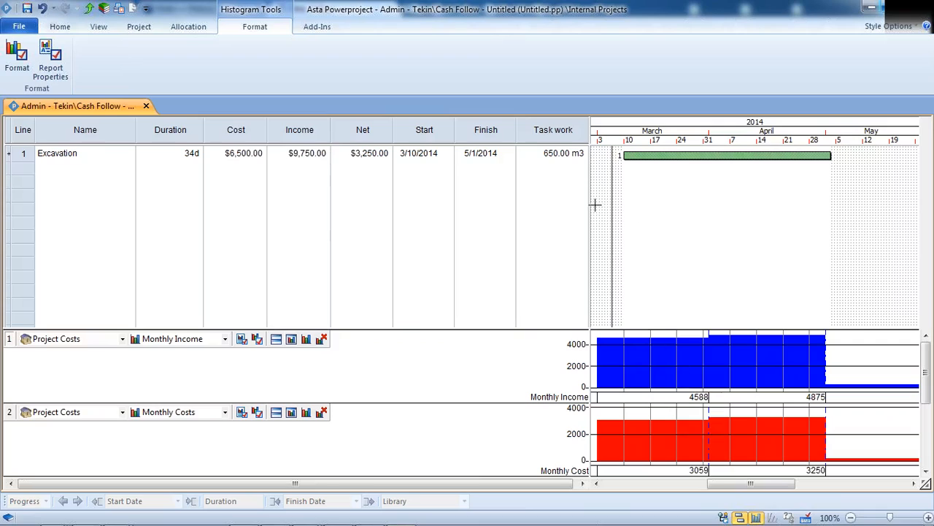
pyautogui.click(634, 210)
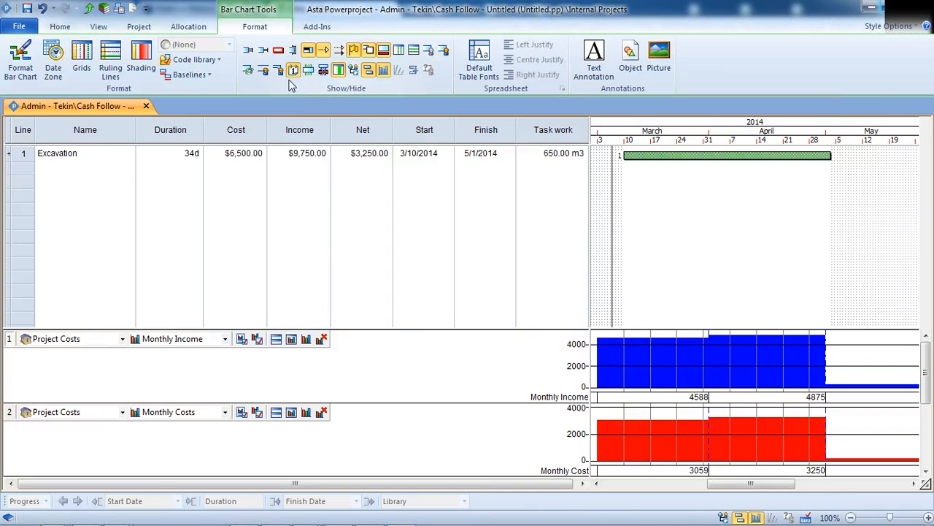
pyautogui.click(248, 70)
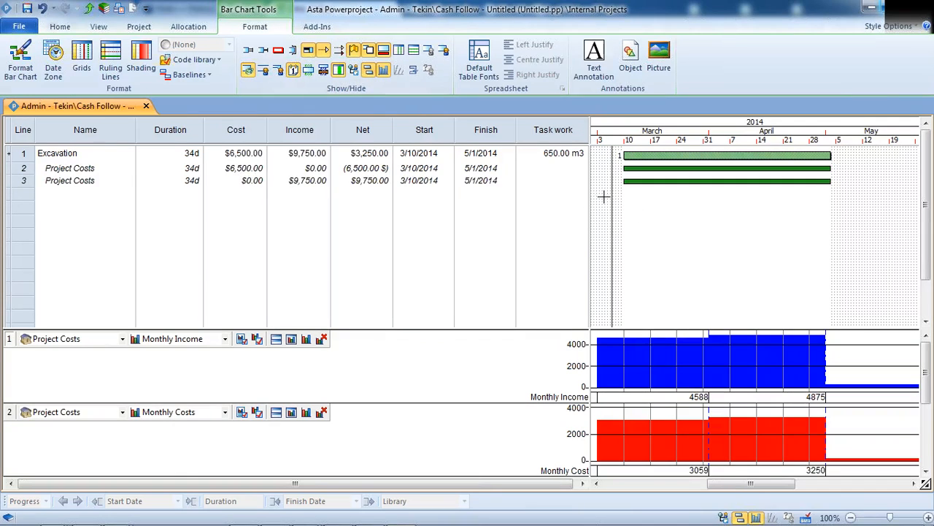
# - Start the income allocation on 3/24/2014 and finish the cost allocation on 4/8/2014, hiding the allocation lines when done
pyautogui.moveTo(624, 182); pyautogui.dragTo(677, 181)
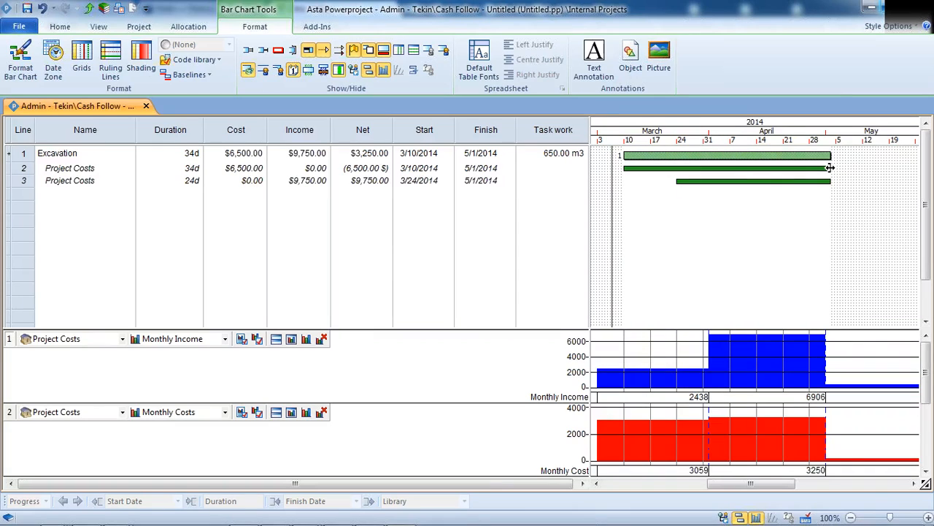
pyautogui.moveTo(830, 168); pyautogui.dragTo(740, 169)
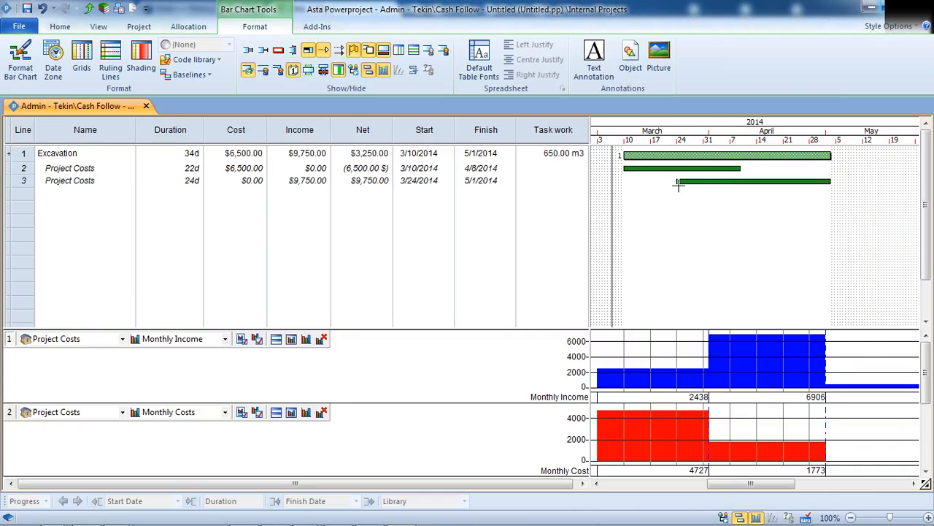
pyautogui.click(248, 69)
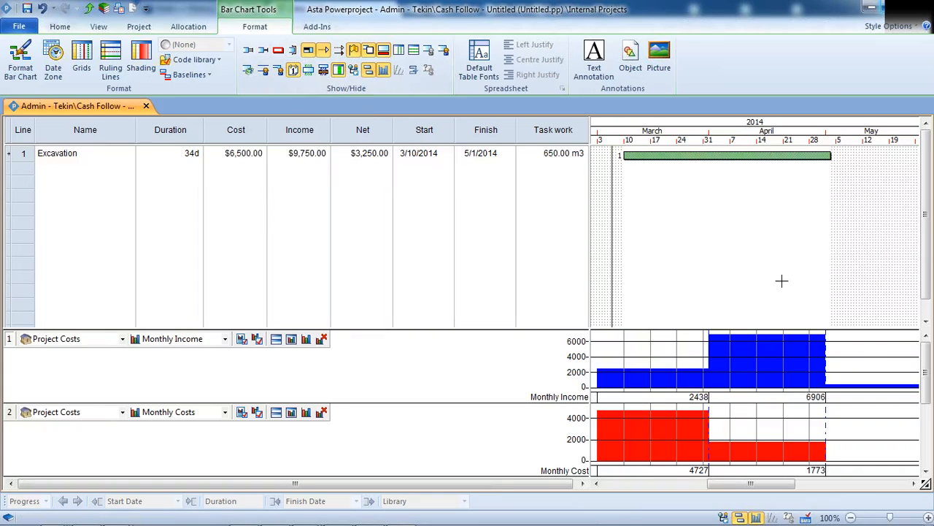
# - Set the Excavation task work to 1070 m3 and check the Cost, Income and Net columns
pyautogui.click(571, 153)
pyautogui.click(572, 153)
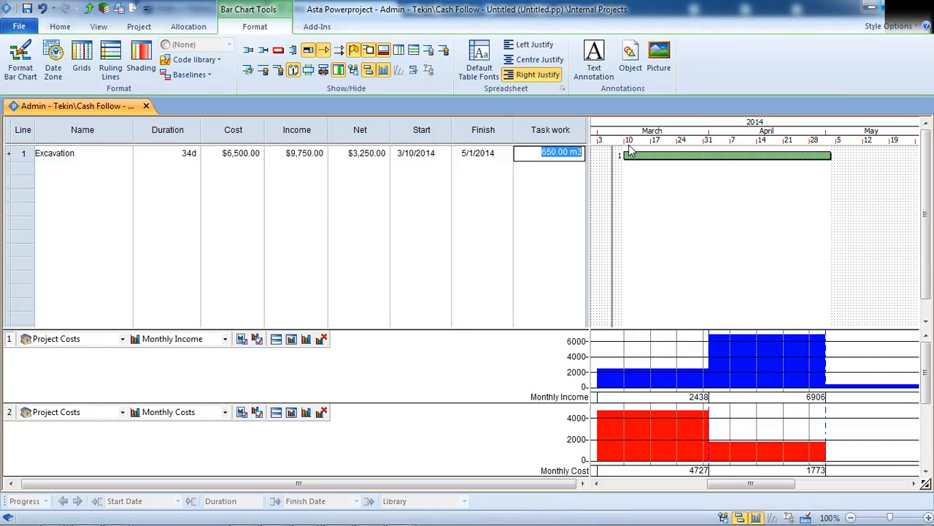
pyautogui.write('1070')
pyautogui.press('Return')
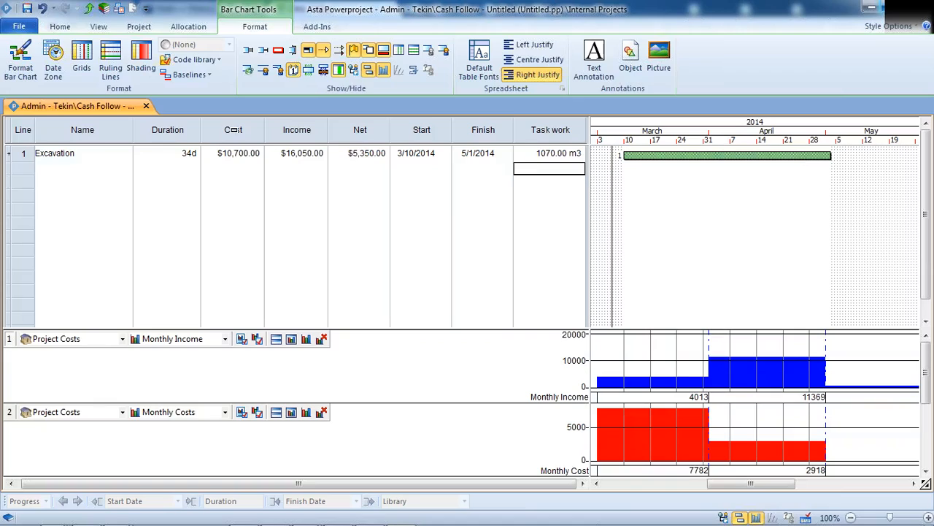
pyautogui.click(235, 132)
pyautogui.click(300, 131)
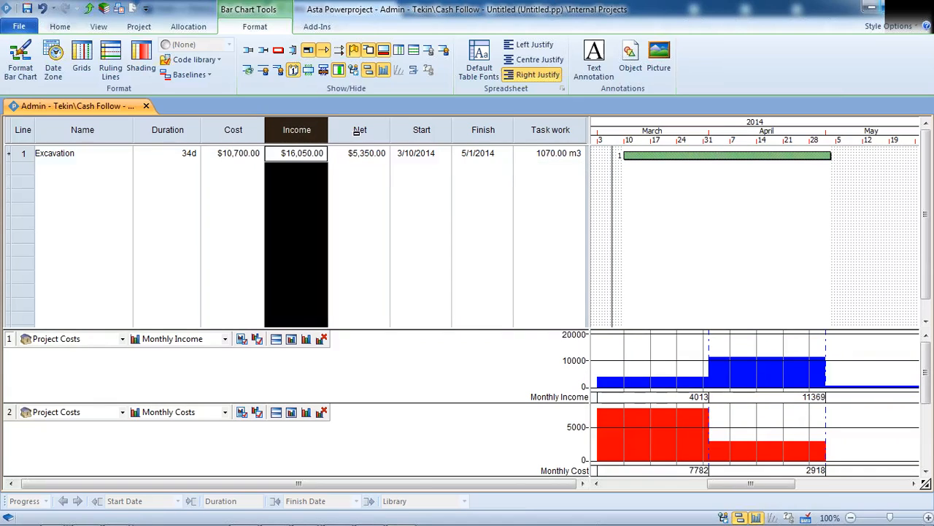
pyautogui.click(358, 131)
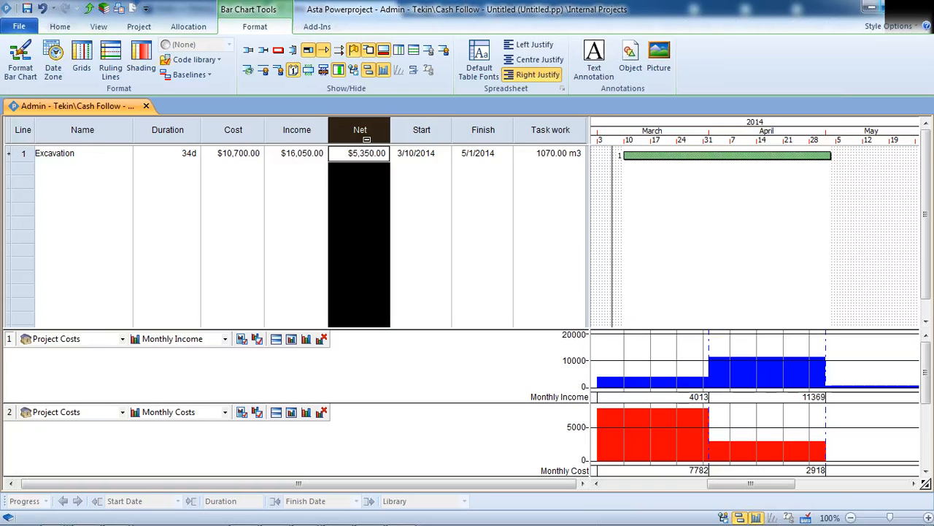
# - Show the allocation lines again and format the income allocation's Income cell as Currency in Euro with 2 decimal places
pyautogui.click(248, 70)
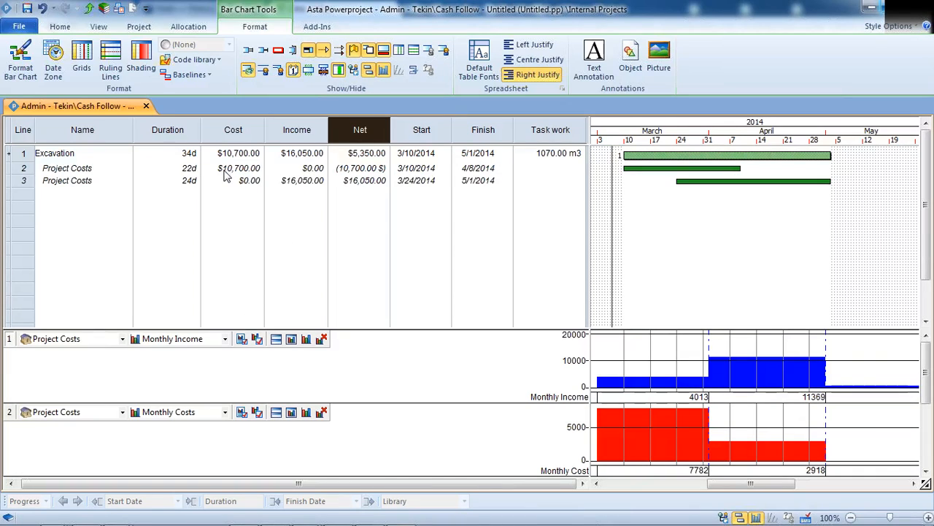
pyautogui.click(303, 185)
pyautogui.rightClick(304, 185)
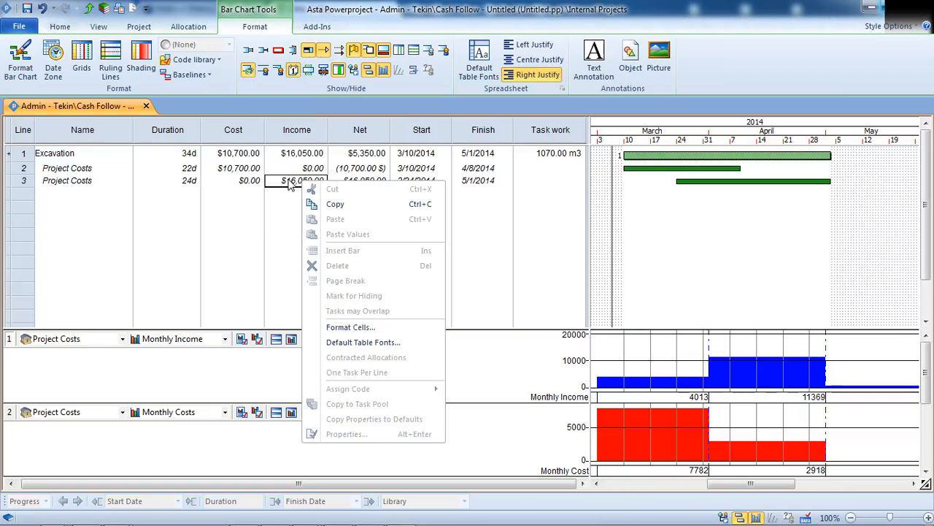
pyautogui.click(351, 327)
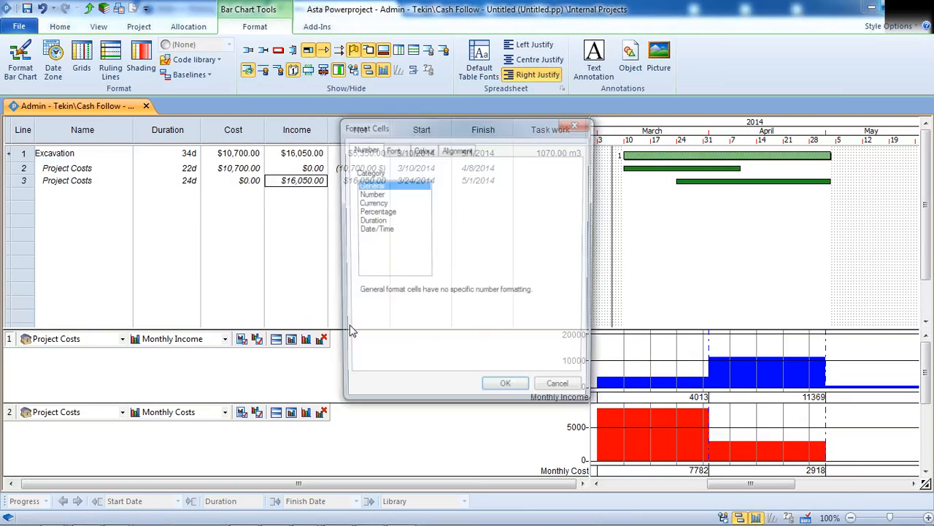
pyautogui.click(372, 203)
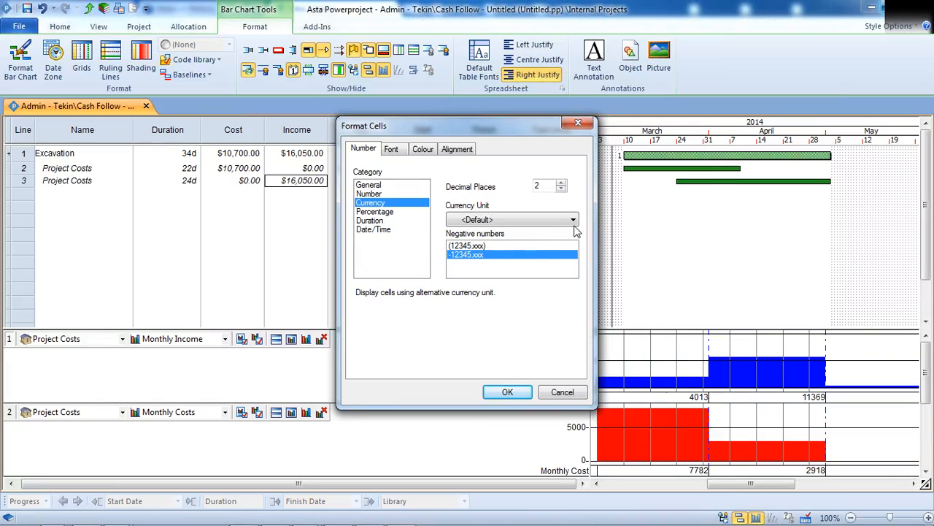
pyautogui.click(573, 220)
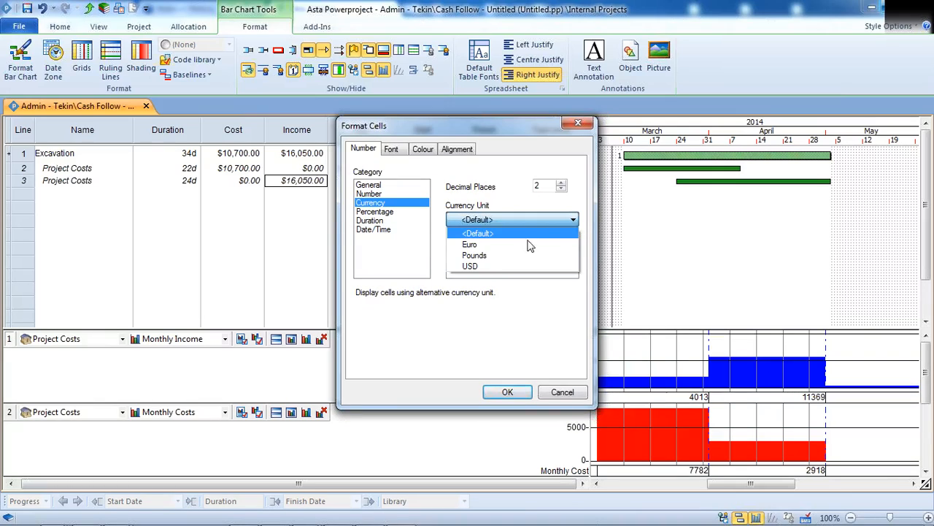
pyautogui.click(469, 246)
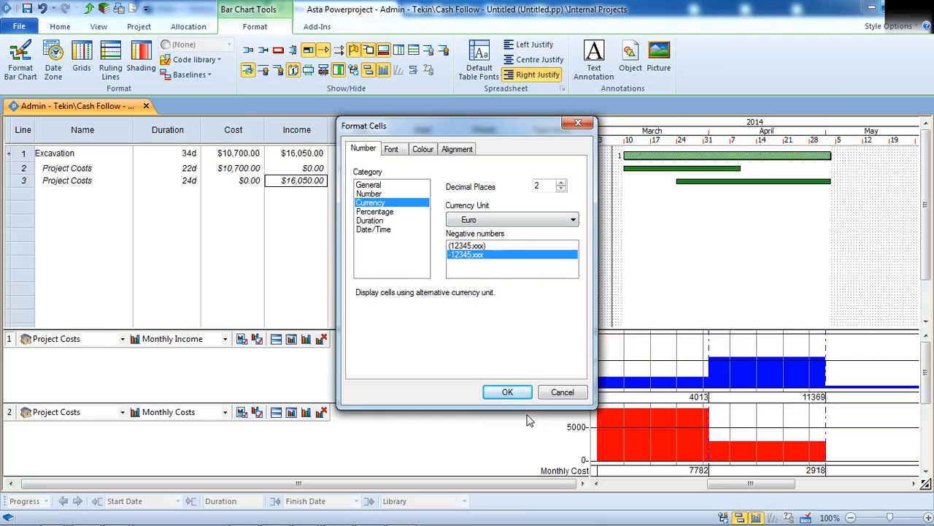
pyautogui.click(507, 392)
pyautogui.click(643, 262)
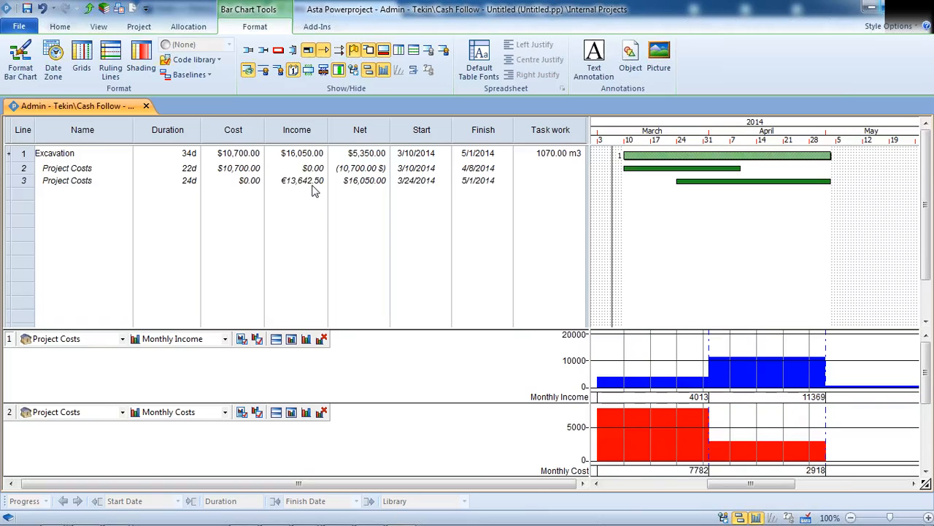
pyautogui.press('ctrl')
pyautogui.press('ctrl')
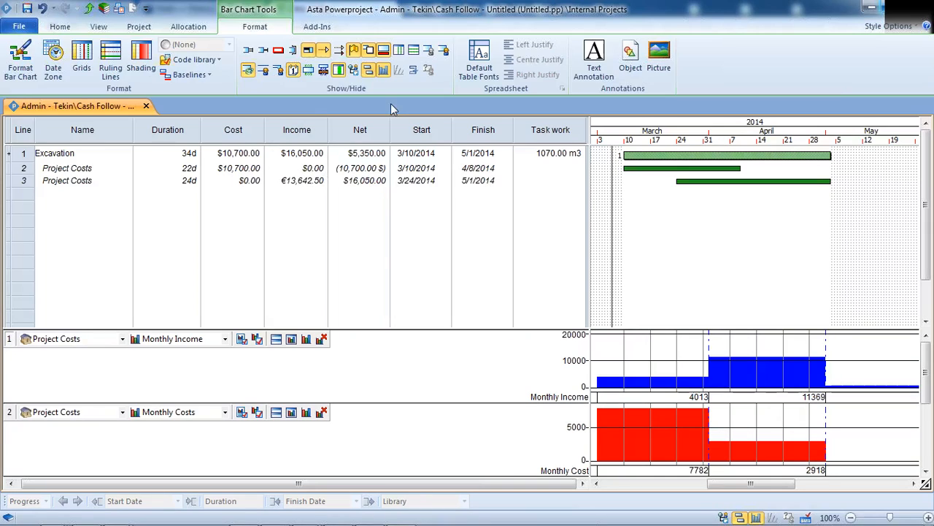
# - Extend the income allocation to finish on 6/17/2014 and the Excavation task to finish on 6/9/2014
pyautogui.click(248, 70)
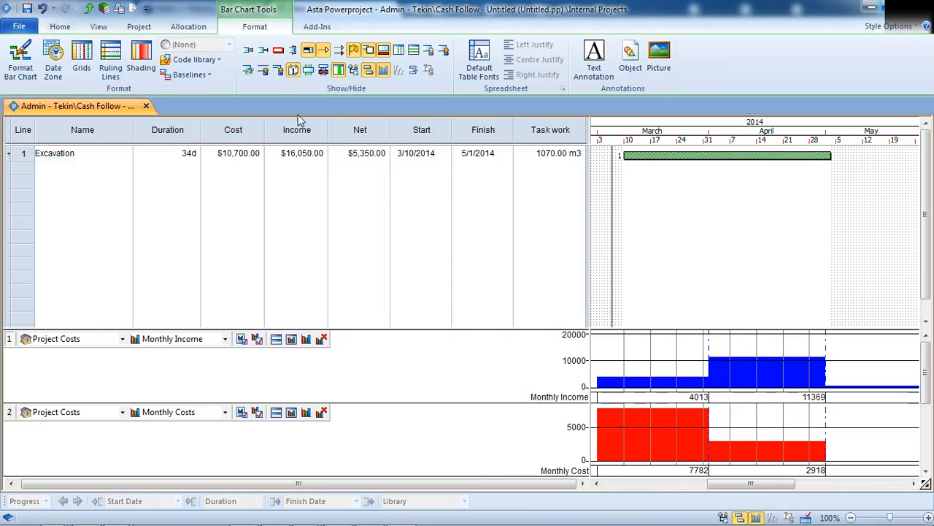
pyautogui.click(249, 73)
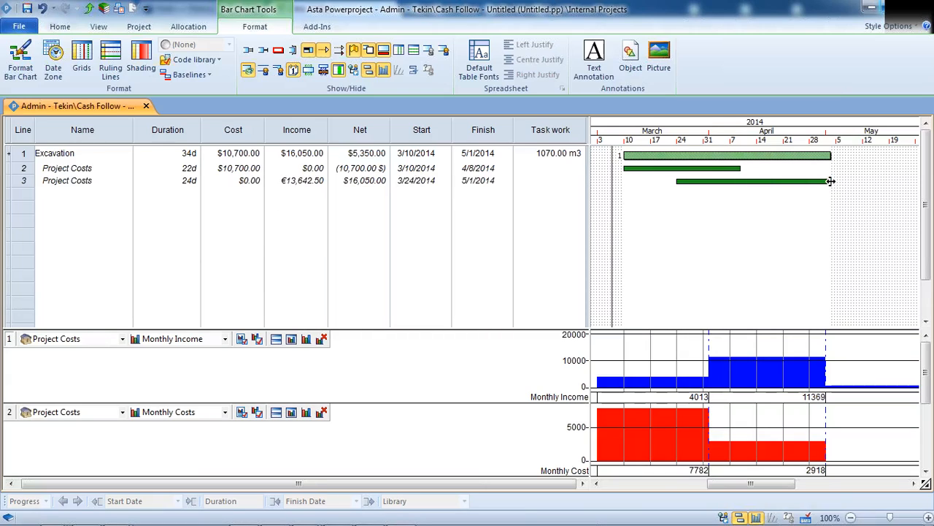
pyautogui.moveTo(831, 181); pyautogui.dragTo(903, 161)
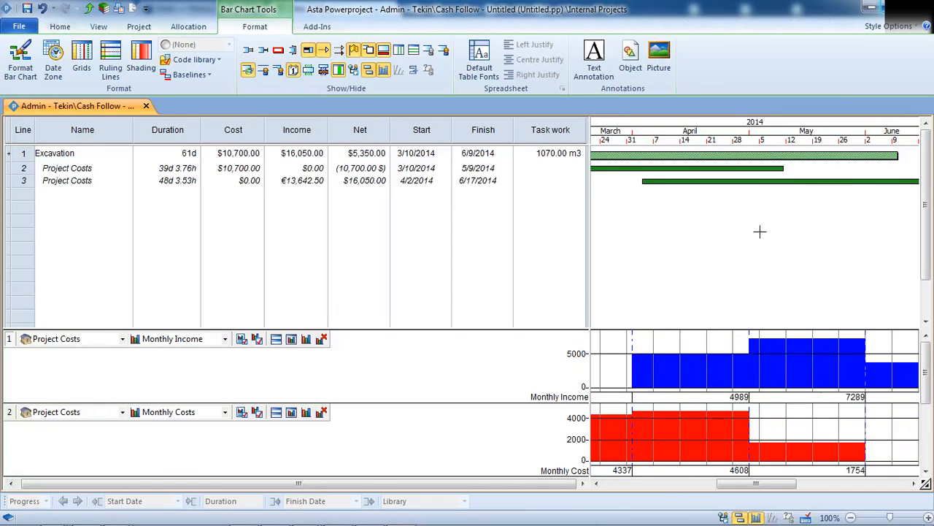
# - Review the Cost, Income and Net columns for the Excavation task and its two allocations
pyautogui.click(233, 129)
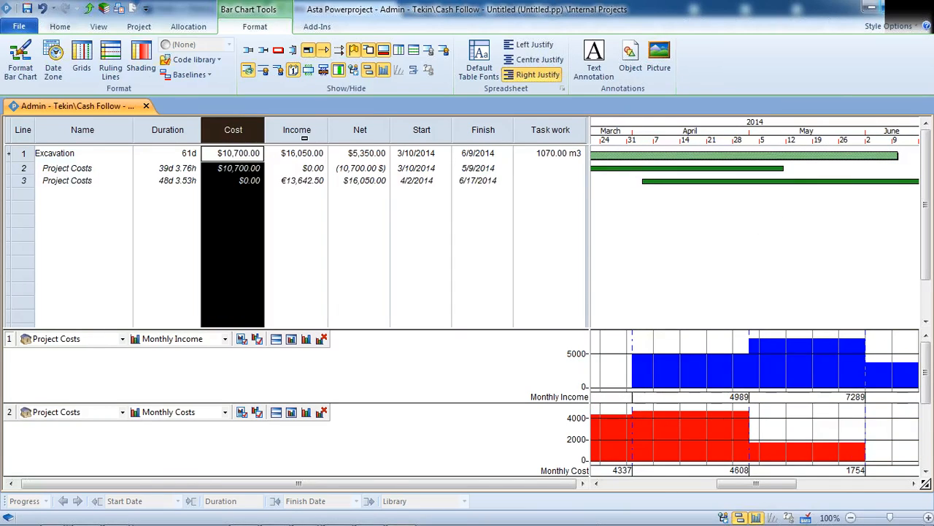
pyautogui.click(296, 132)
pyautogui.click(360, 131)
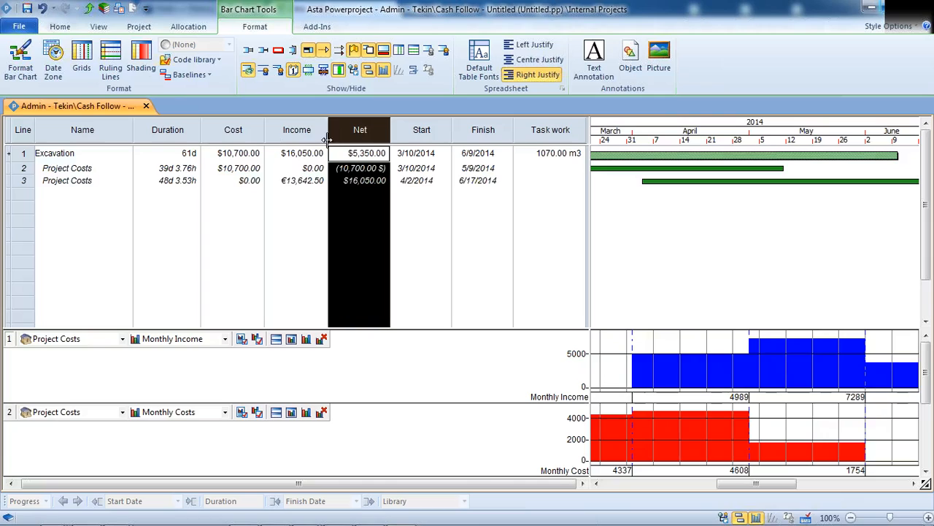
pyautogui.click(227, 132)
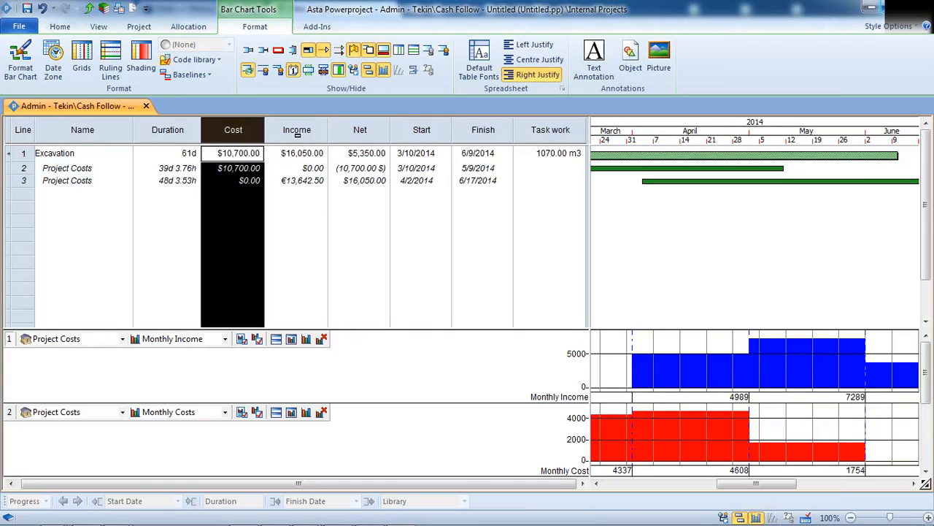
pyautogui.click(297, 131)
pyautogui.click(360, 131)
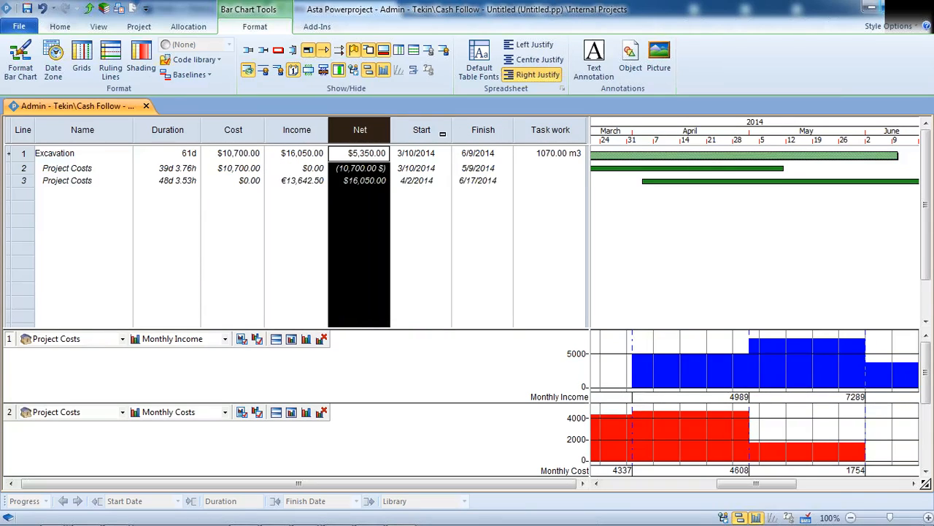
# - Remove the Start and Finish columns from the task table
pyautogui.moveTo(442, 134); pyautogui.dragTo(478, 133)
pyautogui.rightClick(467, 137)
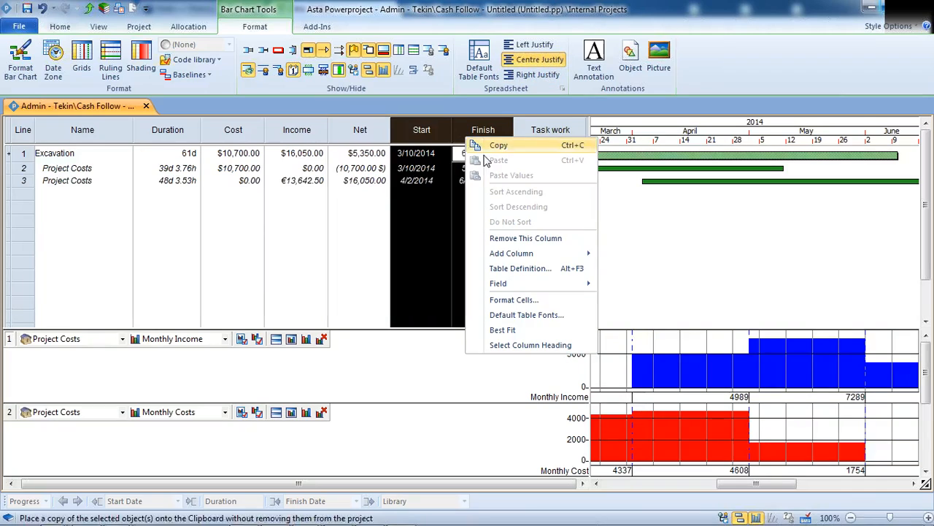
pyautogui.click(511, 238)
# - Remove the Income and Net columns from the task table
pyautogui.click(235, 130)
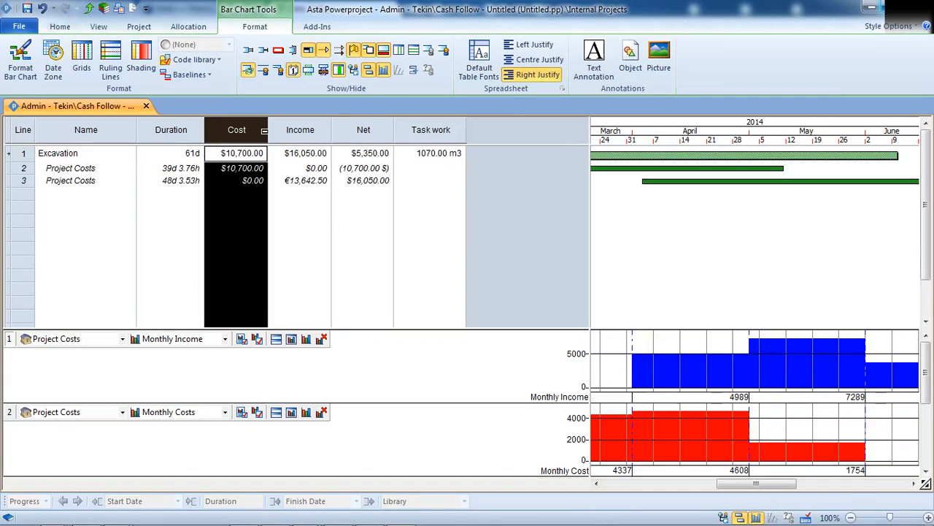
pyautogui.click(299, 130)
pyautogui.click(370, 138)
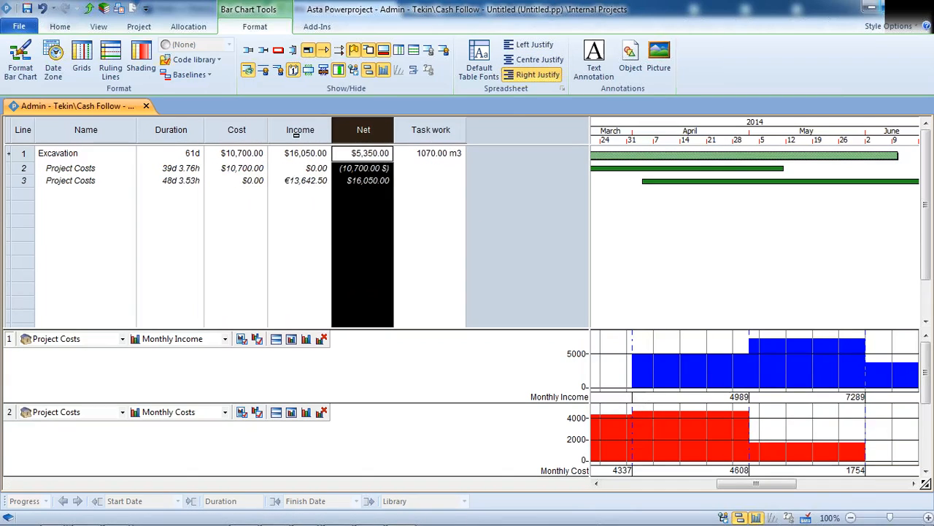
pyautogui.moveTo(297, 133); pyautogui.dragTo(355, 134)
pyautogui.rightClick(355, 132)
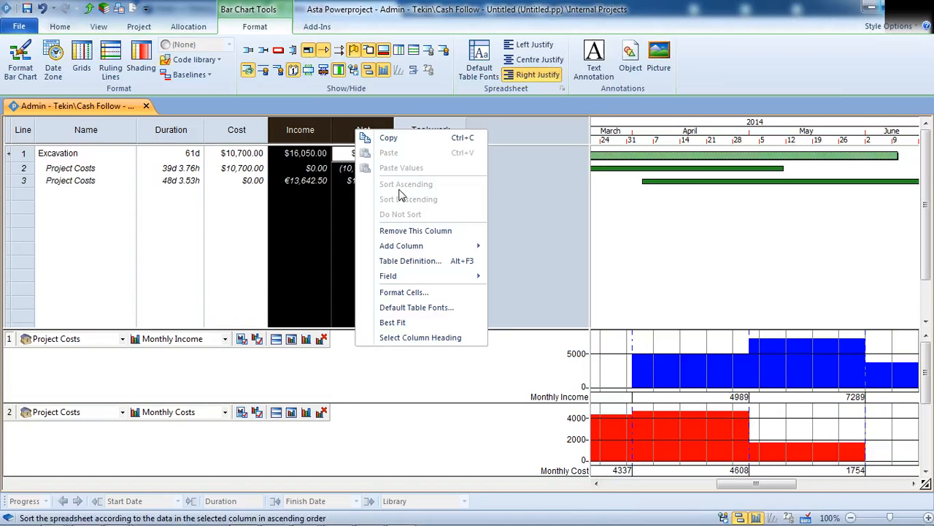
pyautogui.click(409, 230)
# - Add five more Cost columns after the existing Cost column in the table definition and apply the change
pyautogui.click(245, 130)
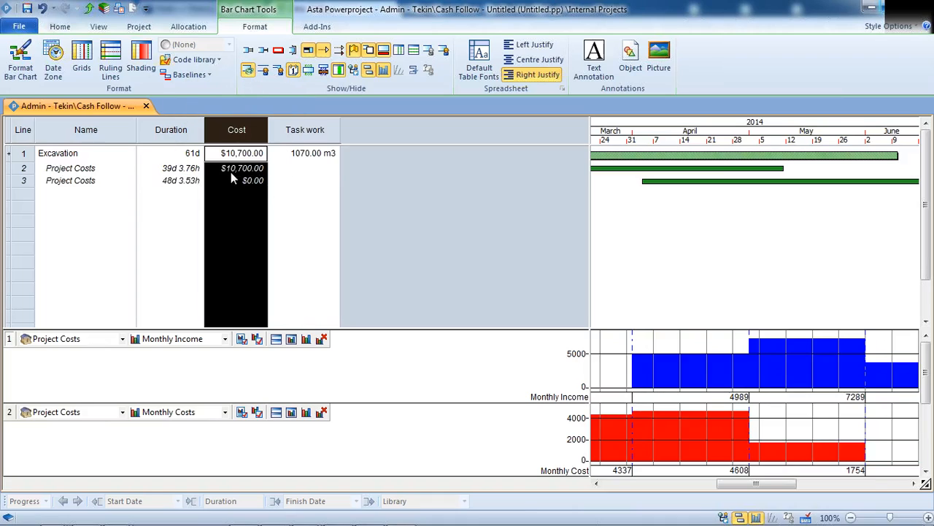
pyautogui.rightClick(238, 130)
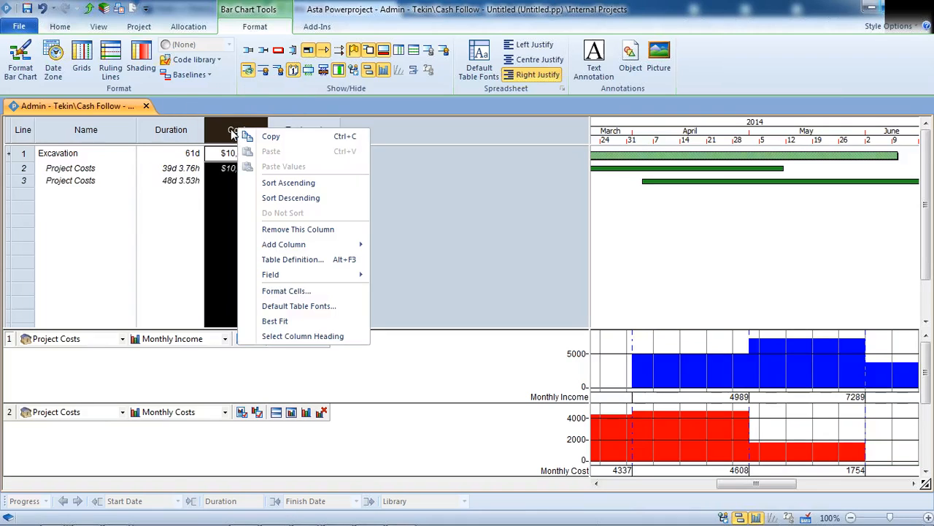
pyautogui.click(292, 261)
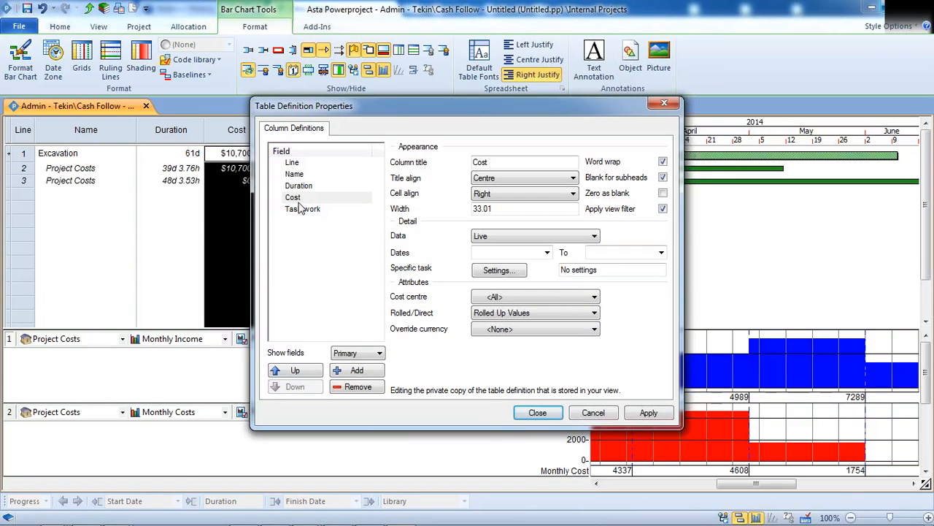
pyautogui.click(295, 198)
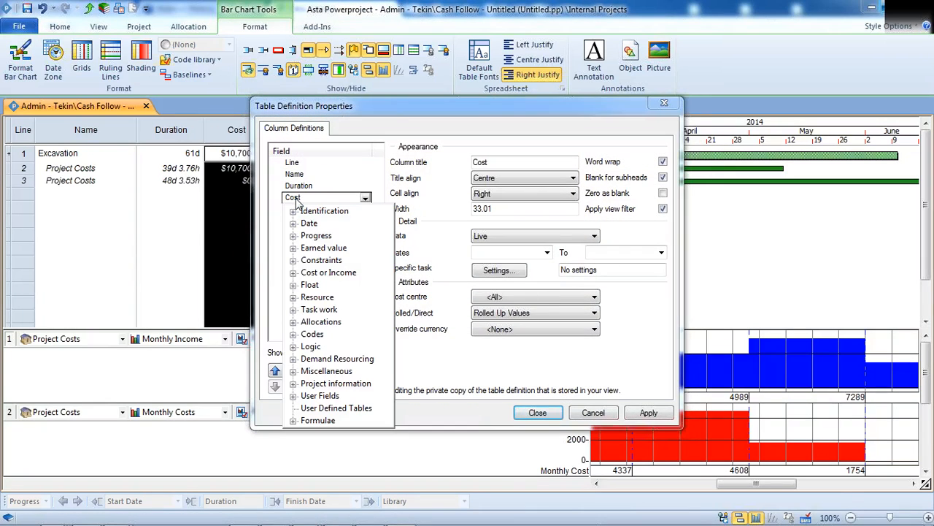
pyautogui.click(297, 201)
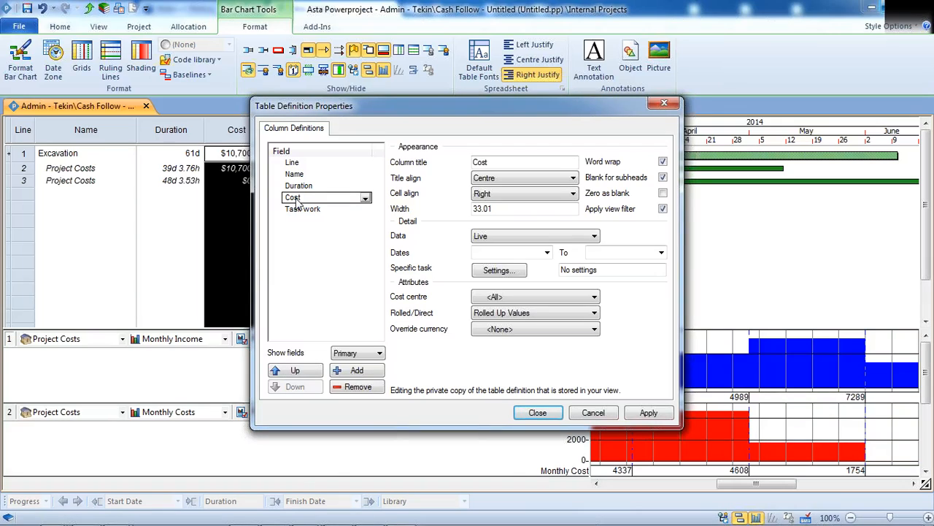
pyautogui.click(359, 372)
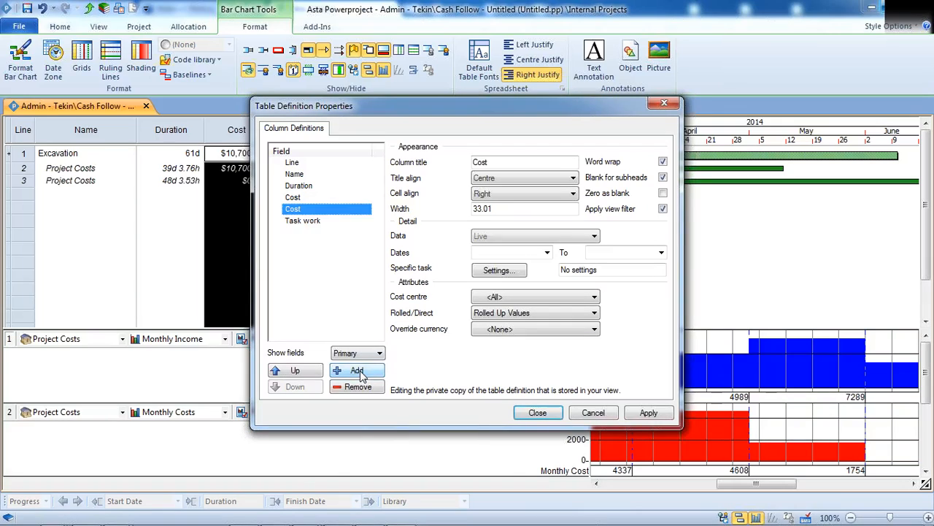
pyautogui.click(360, 372)
pyautogui.click(359, 372)
pyautogui.click(358, 371)
pyautogui.click(358, 371)
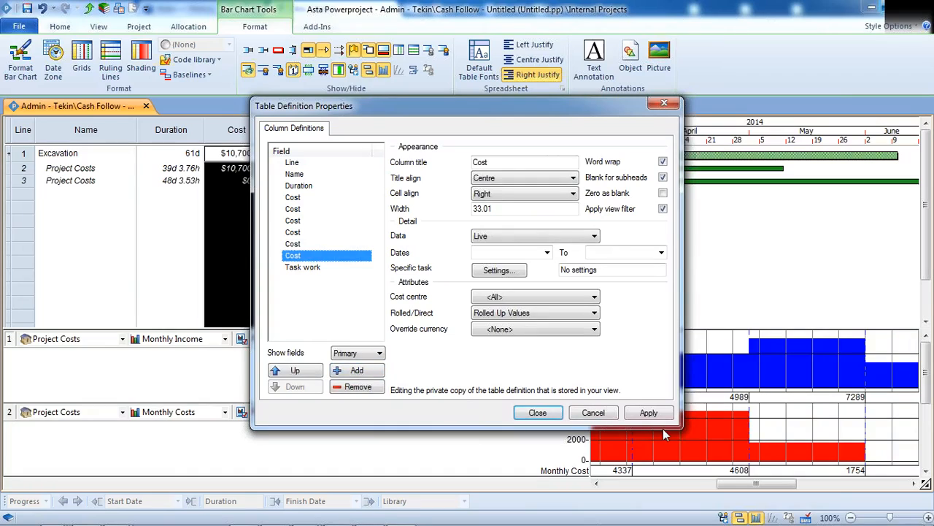
pyautogui.click(648, 412)
pyautogui.click(537, 413)
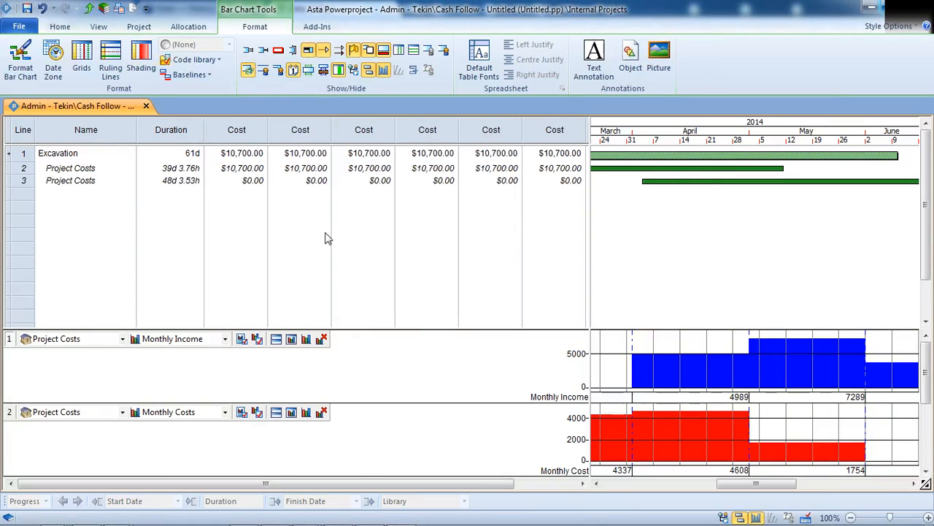
# - Examine the six Cost columns for the Excavation task and its allocations
pyautogui.click(237, 130)
pyautogui.click(301, 129)
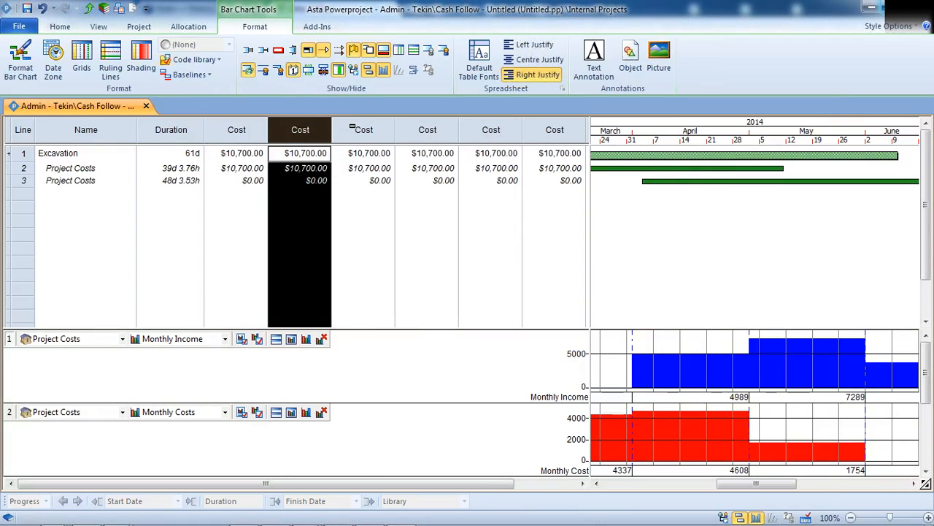
pyautogui.click(364, 129)
pyautogui.click(429, 130)
pyautogui.click(491, 130)
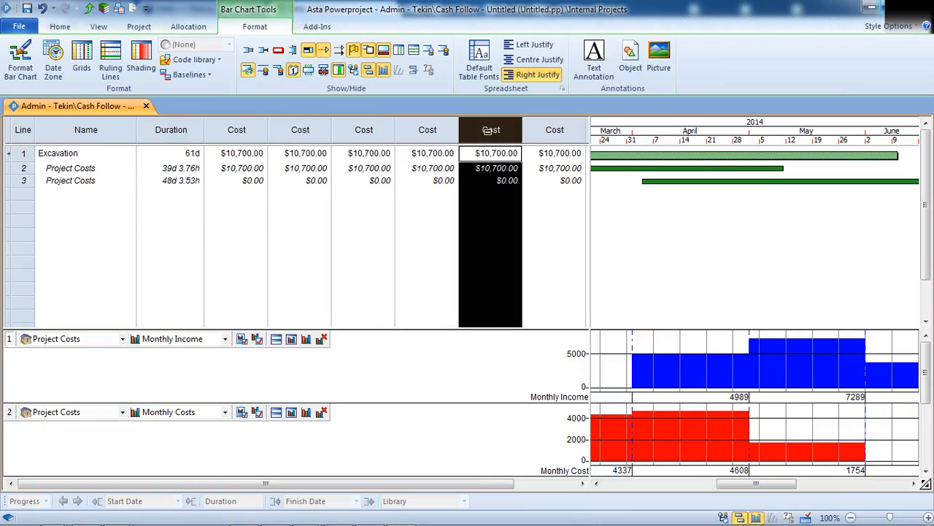
pyautogui.moveTo(241, 130); pyautogui.dragTo(555, 133)
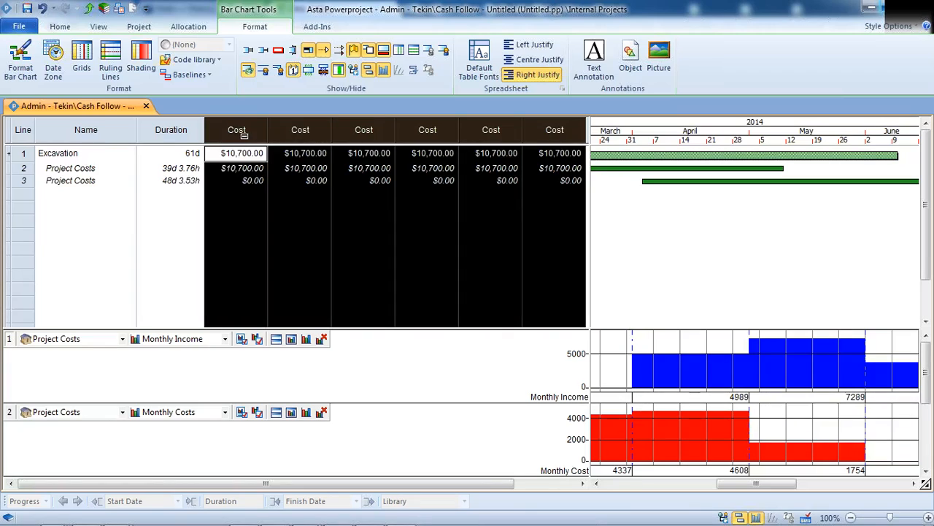
pyautogui.click(303, 130)
pyautogui.moveTo(307, 129); pyautogui.dragTo(546, 130)
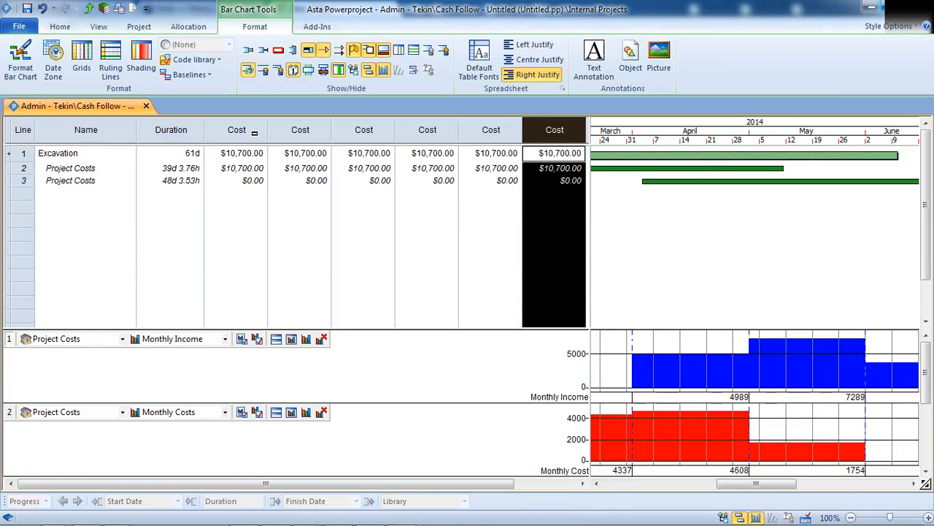
# - In the table definition, title the first Cost column "Total Cost" and remove four of the duplicate Cost columns
pyautogui.rightClick(253, 131)
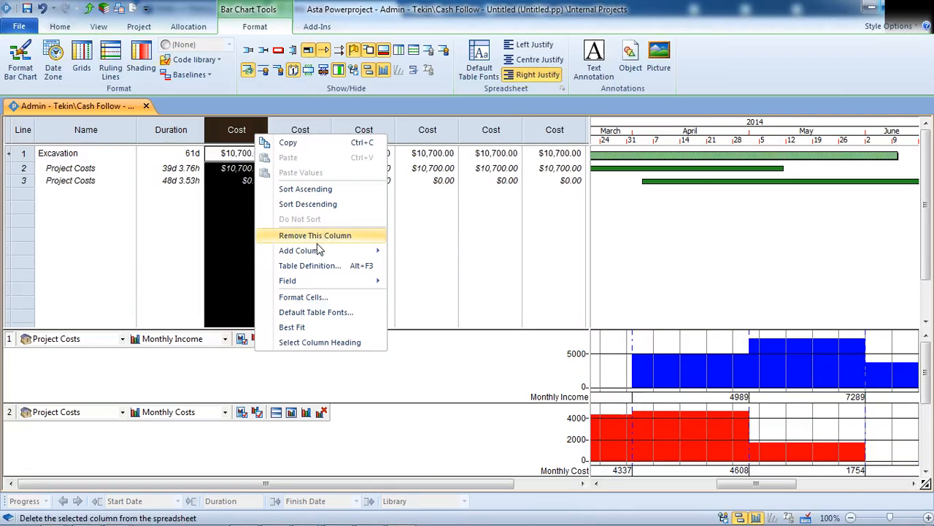
pyautogui.moveTo(318, 251)
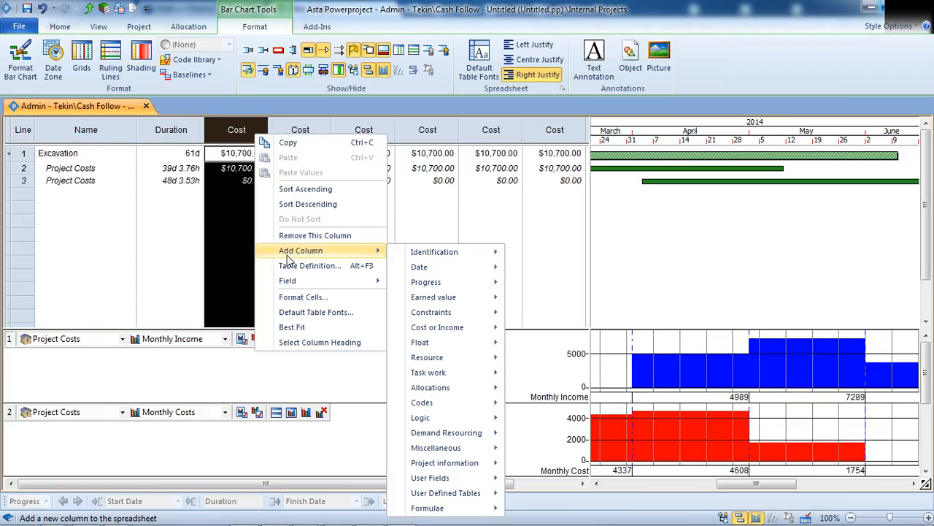
pyautogui.click(311, 266)
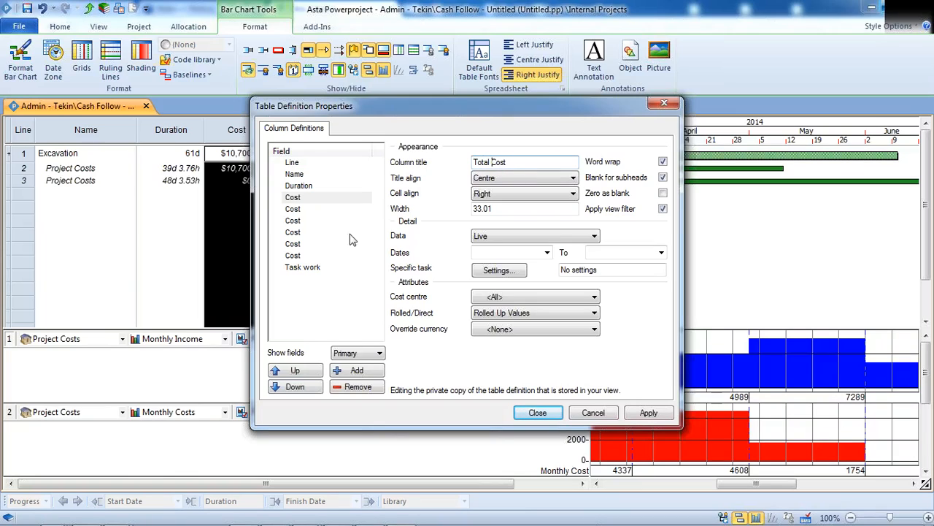
pyautogui.click(295, 209)
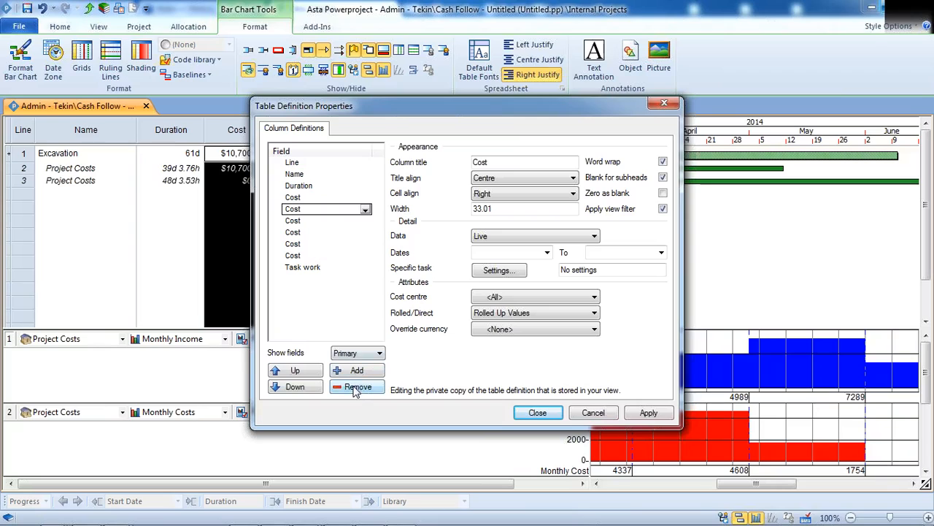
pyautogui.click(356, 389)
pyautogui.click(357, 388)
pyautogui.click(356, 389)
pyautogui.click(356, 388)
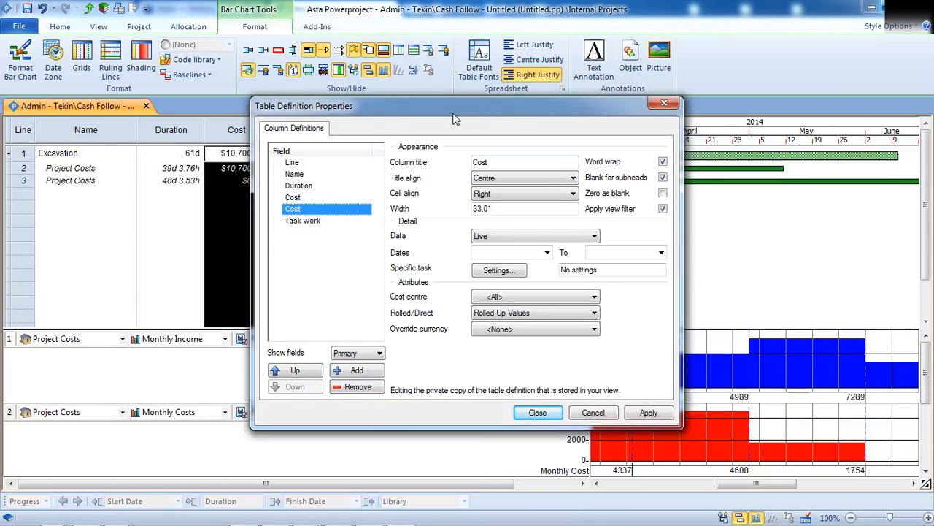
# - Title the second Cost column "Cost March-2014" and limit its dates to 3/1/2014 through 3/31/2014
pyautogui.moveTo(474, 111); pyautogui.dragTo(281, 130)
pyautogui.click(314, 187)
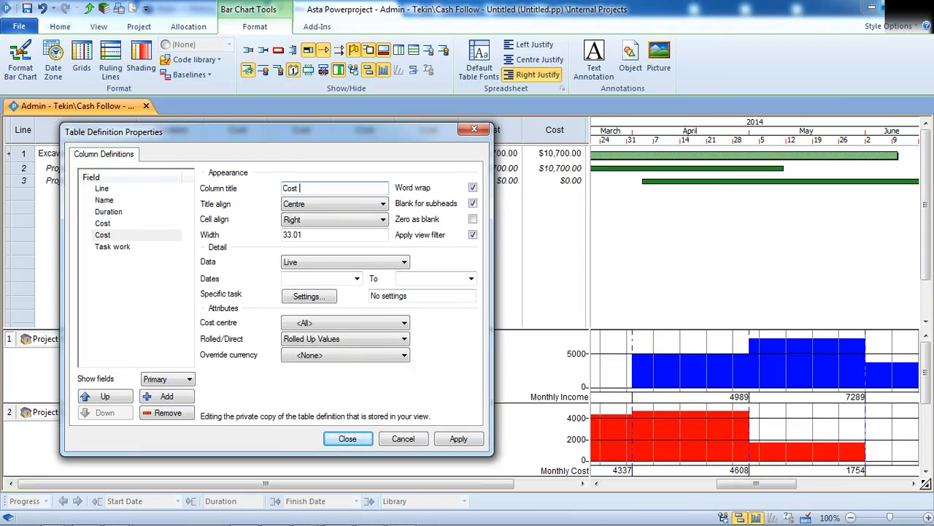
pyautogui.write('March-2014')
pyautogui.click(357, 278)
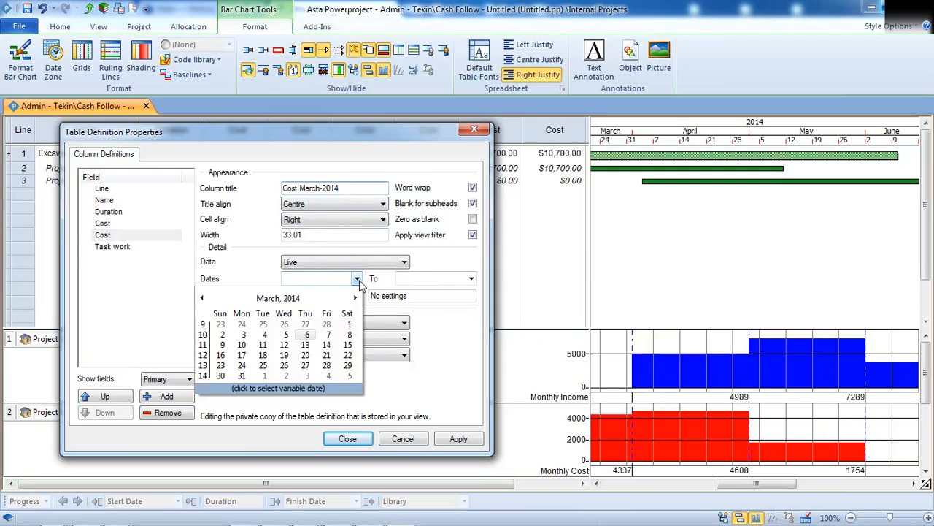
pyautogui.click(349, 325)
pyautogui.click(470, 278)
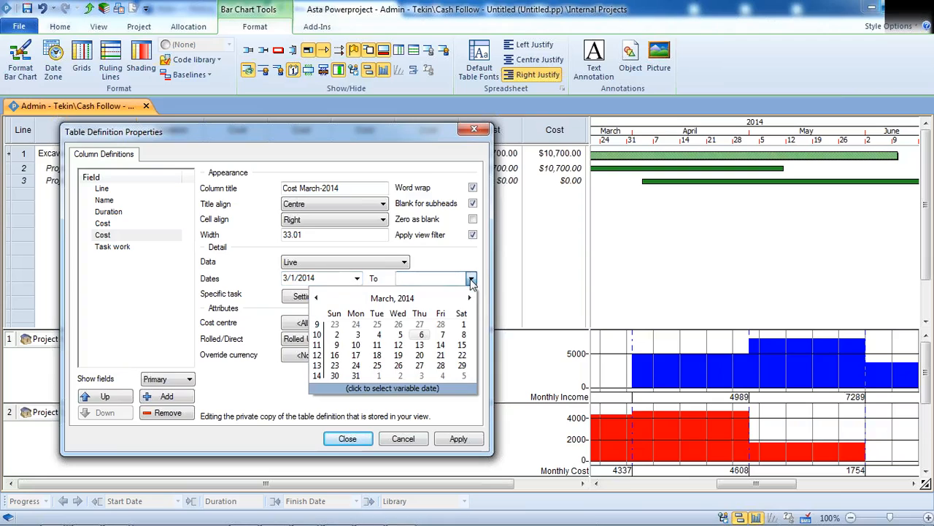
pyautogui.click(355, 375)
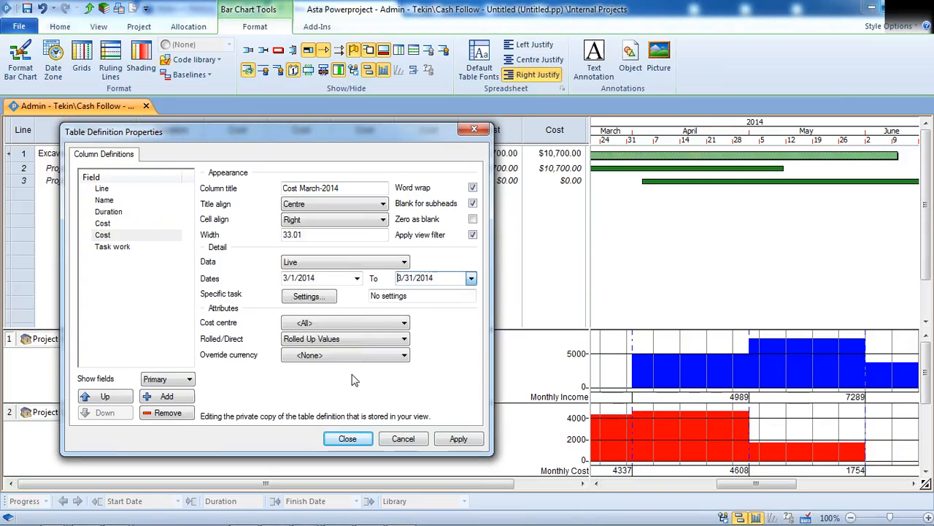
# - Add another Cost column following the March one and title it "Cost April-2014"
pyautogui.click(164, 397)
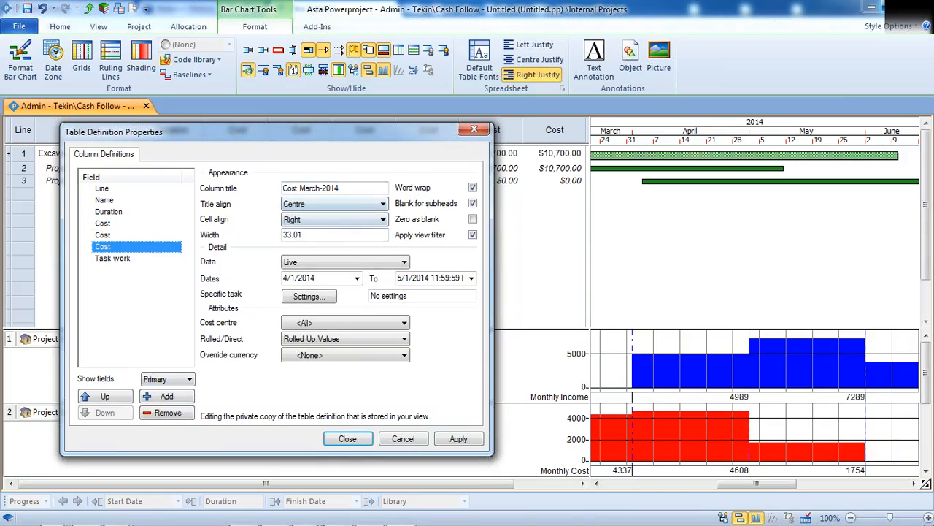
pyautogui.click(318, 187)
pyautogui.press('BackSpace')
pyautogui.press('BackSpace')
pyautogui.press('BackSpace')
pyautogui.press('BackSpace')
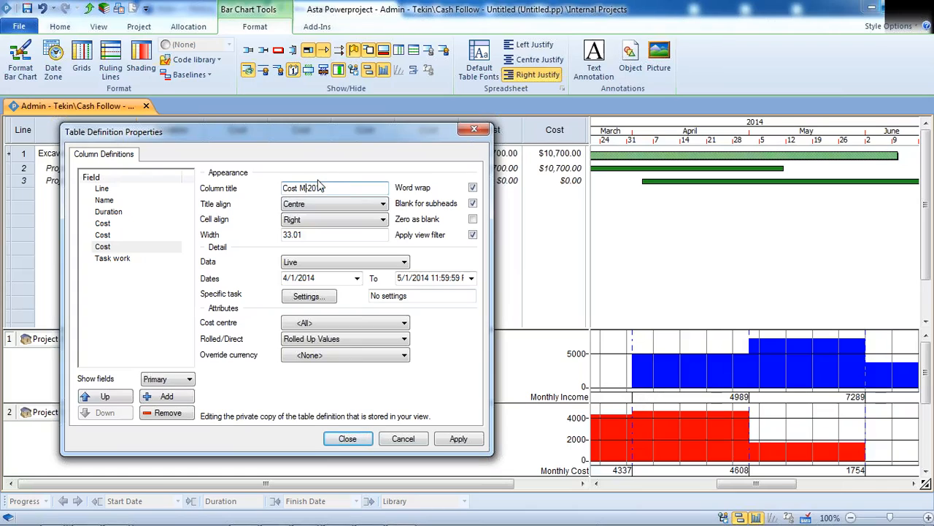
pyautogui.write('April-2014')
# - Add another Cost column following the April one and clear the month name from its copied title
pyautogui.click(168, 397)
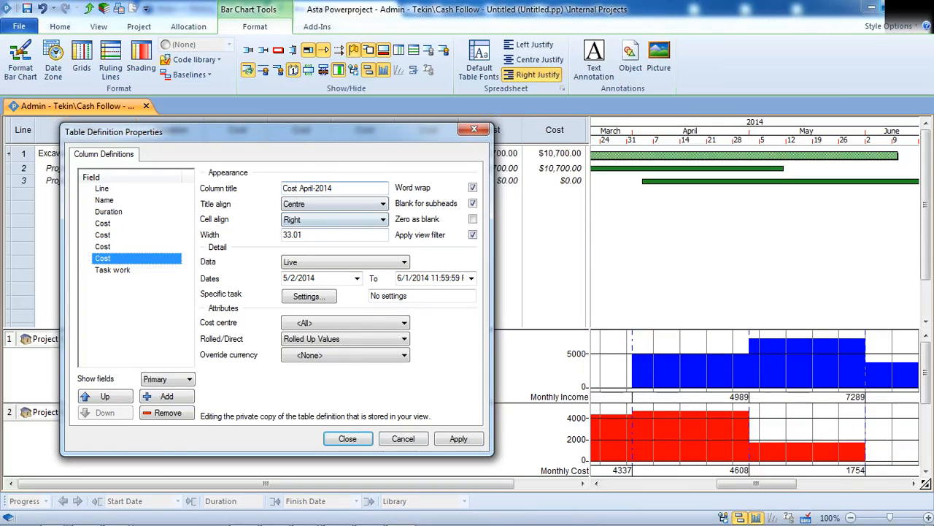
pyautogui.click(312, 187)
pyautogui.press('Delete')
pyautogui.press('Delete')
pyautogui.press('BackSpace')
pyautogui.press('BackSpace')
pyautogui.press('BackSpace')
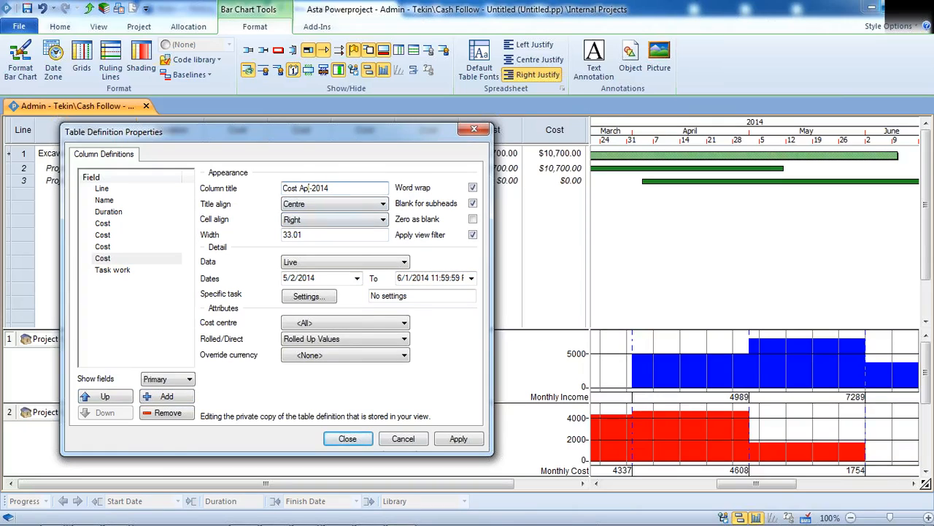
# - Complete the selected cost column's title as "Cost May-2014" and add another cost column titled "Cost June-2014" to the table definition
pyautogui.write('May')
pyautogui.click(166, 396)
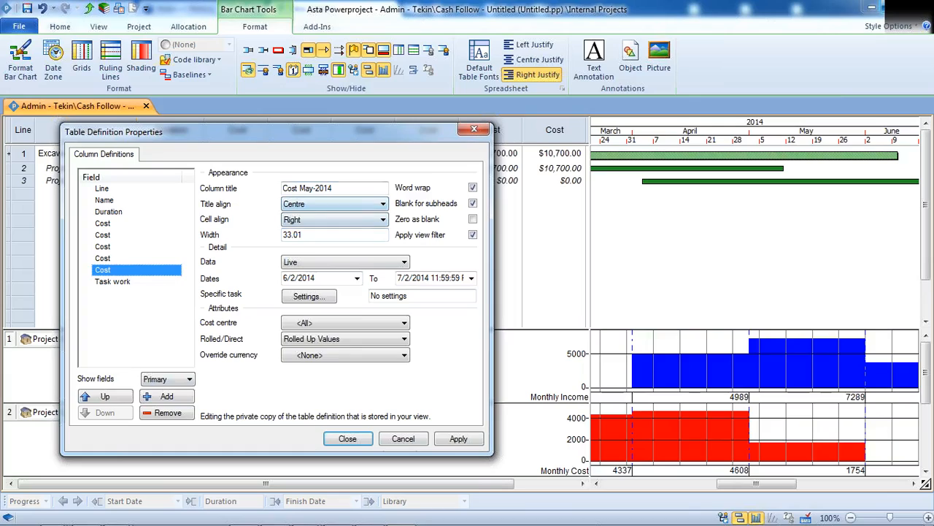
pyautogui.click(310, 188)
pyautogui.press('BackSpace')
pyautogui.press('BackSpace')
pyautogui.press('BackSpace')
pyautogui.press('BackSpace')
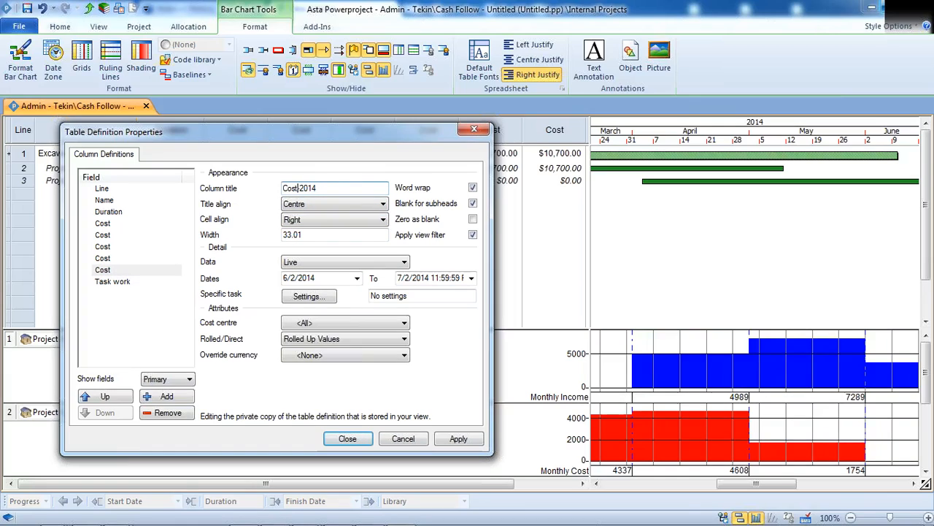
pyautogui.write('June-')
pyautogui.click(455, 439)
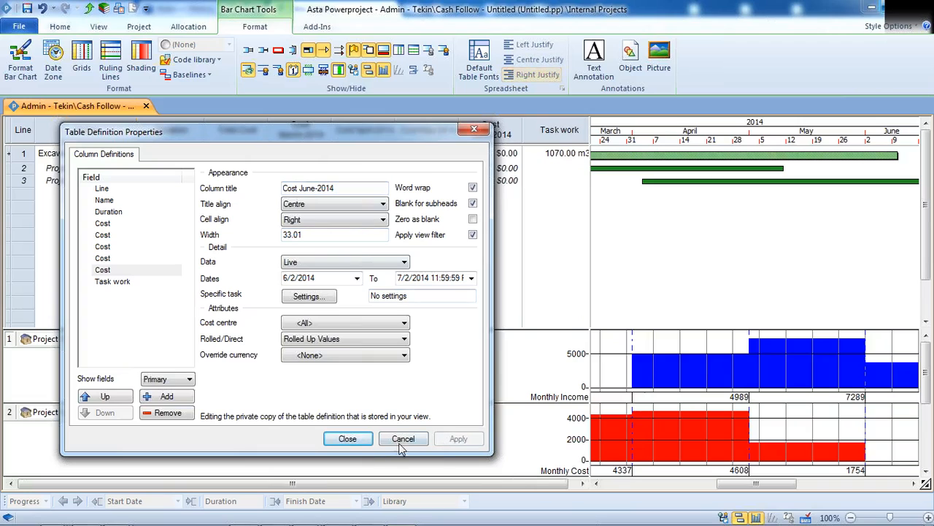
pyautogui.click(348, 439)
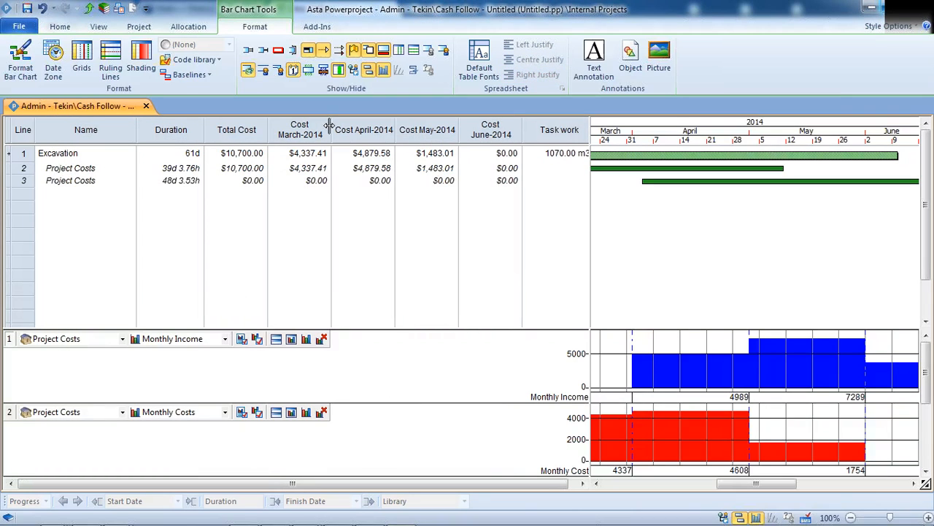
# - Widen the Cost March-2014 and Cost June-2014 columns and the table area, and hide the cost allocation rows below Excavation
pyautogui.moveTo(330, 125); pyautogui.dragTo(344, 128)
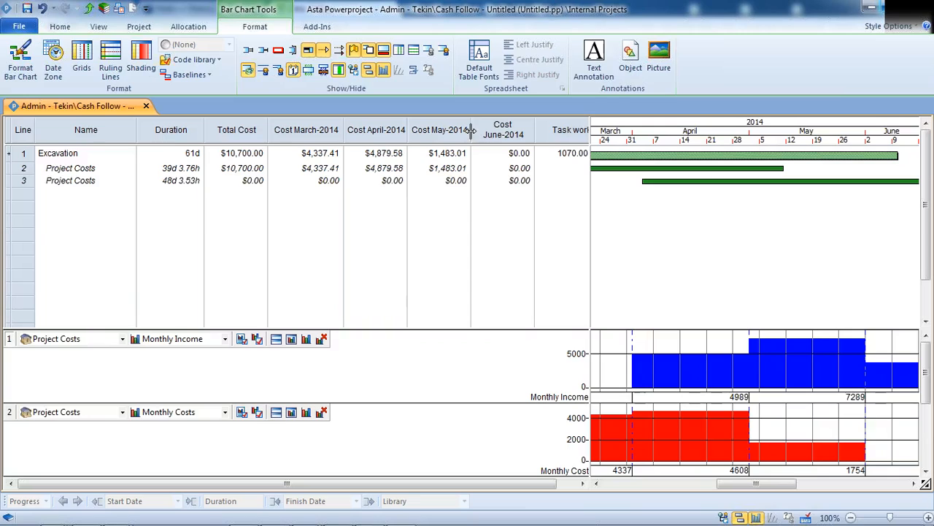
pyautogui.moveTo(536, 130); pyautogui.dragTo(622, 129)
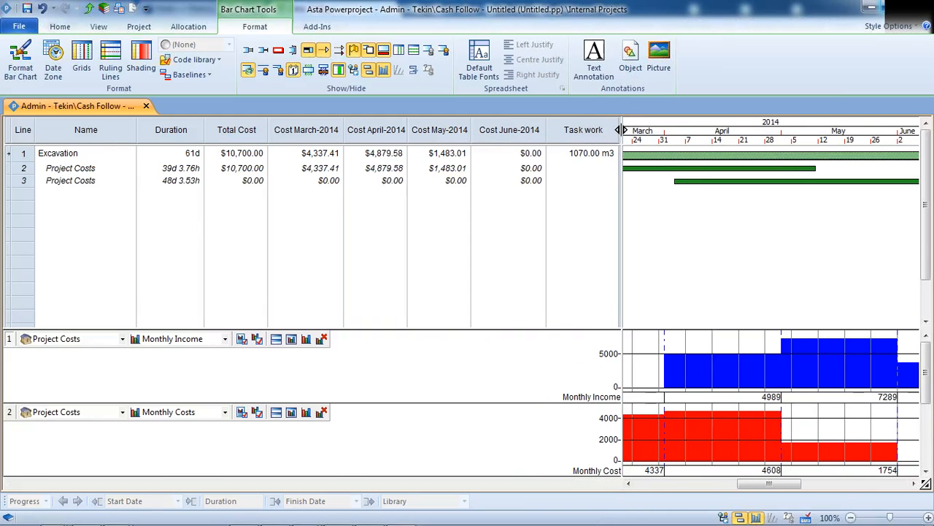
pyautogui.click(263, 70)
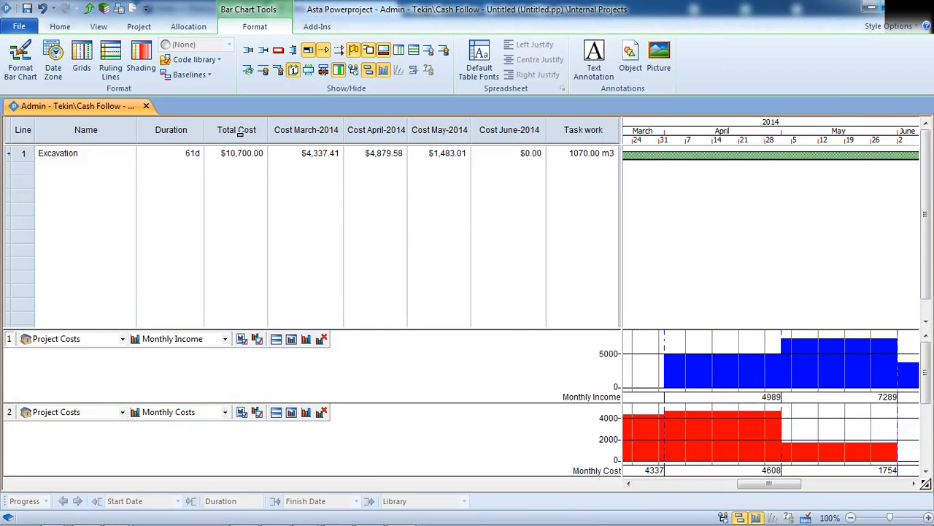
# - Review the Total Cost column and the monthly cost columns from March to June 2014
pyautogui.click(240, 132)
pyautogui.click(314, 132)
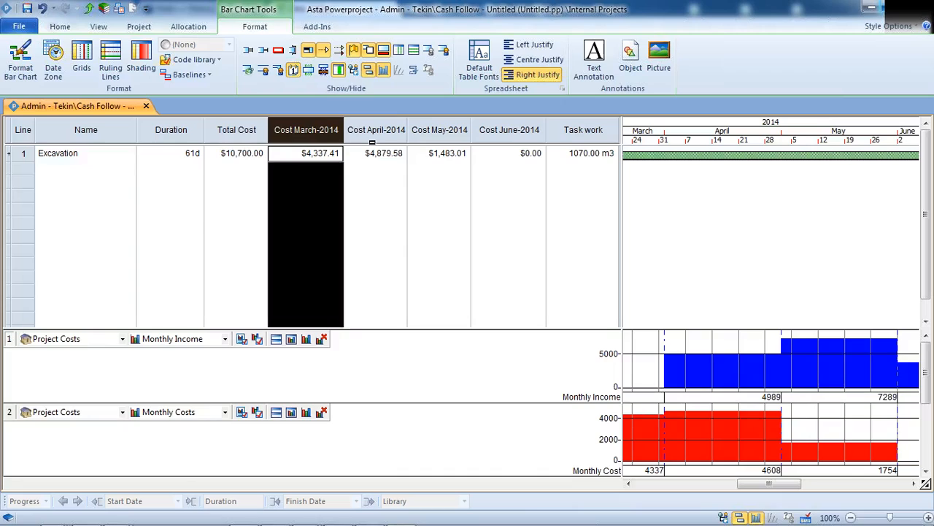
pyautogui.click(391, 130)
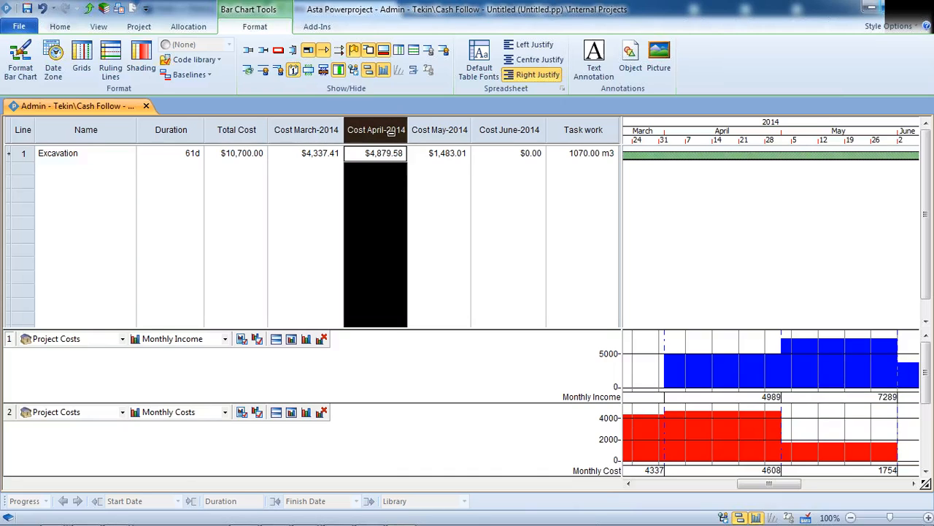
pyautogui.click(450, 132)
pyautogui.click(505, 133)
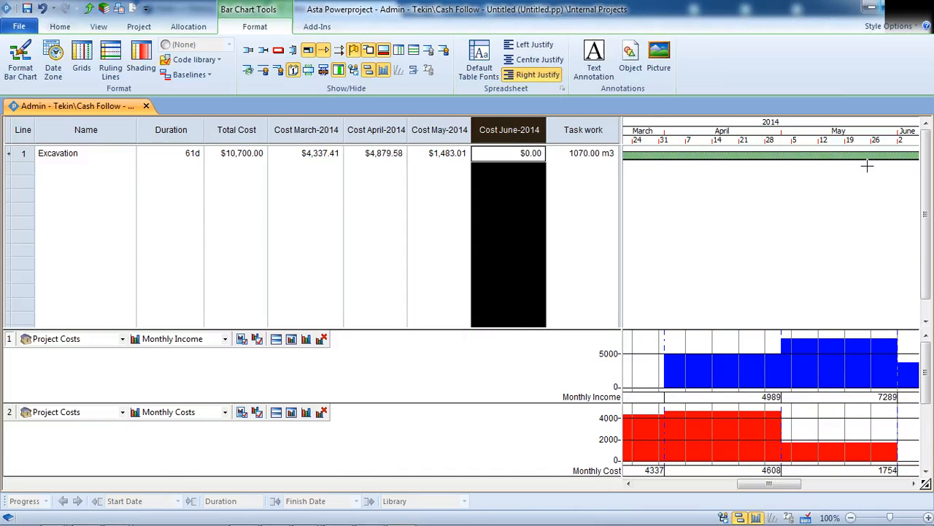
# - Move and lengthen the Excavation bar to run from 4/16/2014 to 8/7/2014 with a 77d duration
pyautogui.click(832, 154)
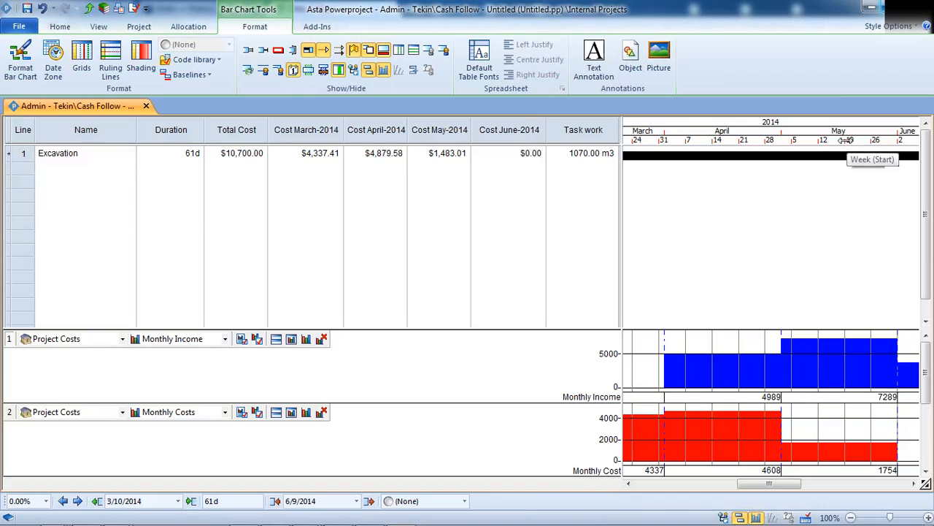
pyautogui.moveTo(847, 140); pyautogui.dragTo(803, 157)
pyautogui.moveTo(710, 159)
pyautogui.mouseDown()
pyautogui.moveTo(736, 156)
pyautogui.moveTo(717, 155)
pyautogui.mouseUp()
pyautogui.moveTo(778, 156); pyautogui.dragTo(798, 156)
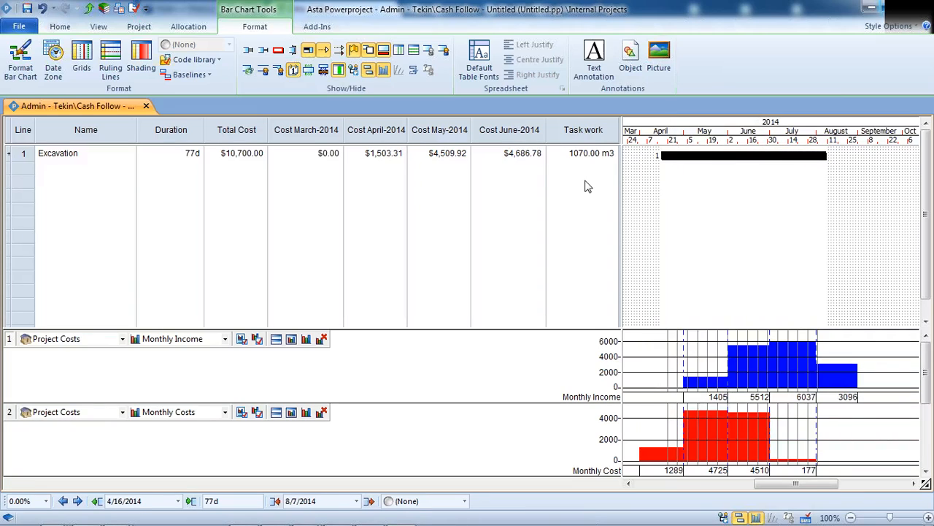
# - Set the task work of Excavation to 970 m3
pyautogui.click(566, 153)
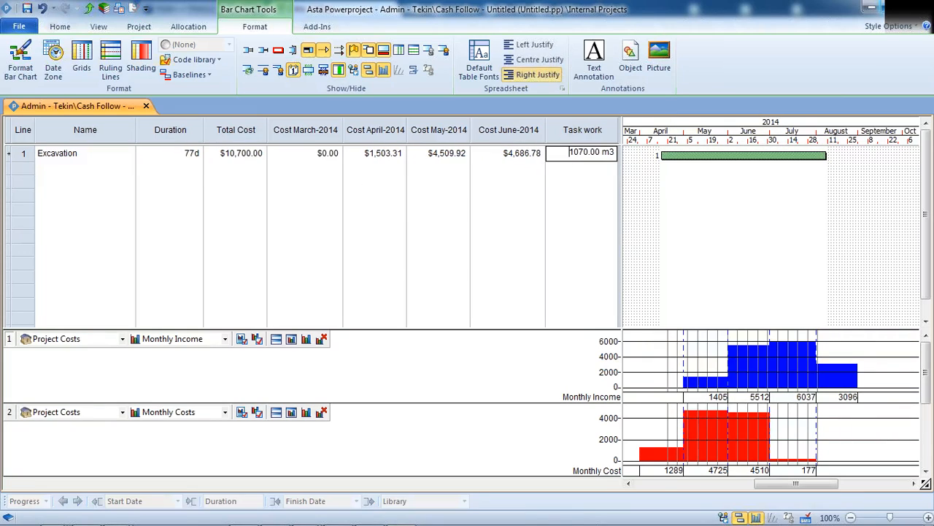
pyautogui.moveTo(568, 153); pyautogui.dragTo(614, 153)
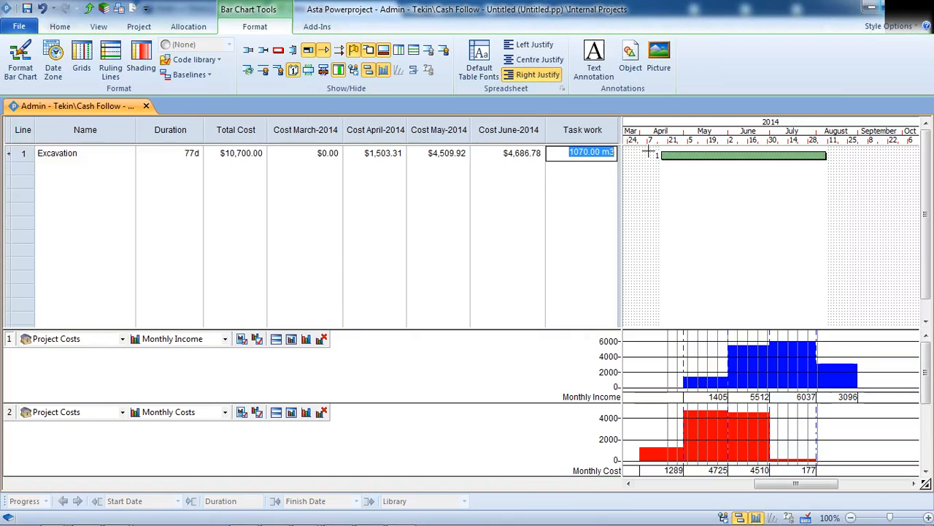
pyautogui.write('9')
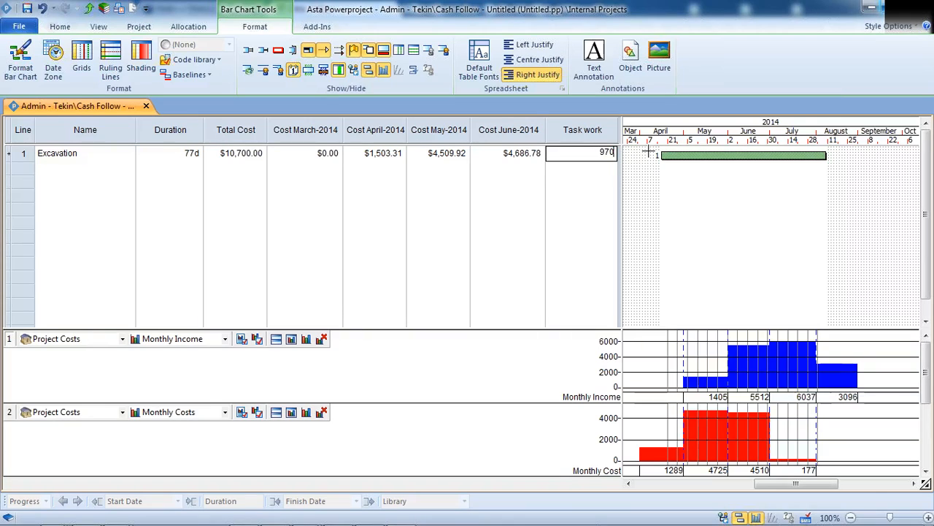
pyautogui.write('70')
pyautogui.press('Return')
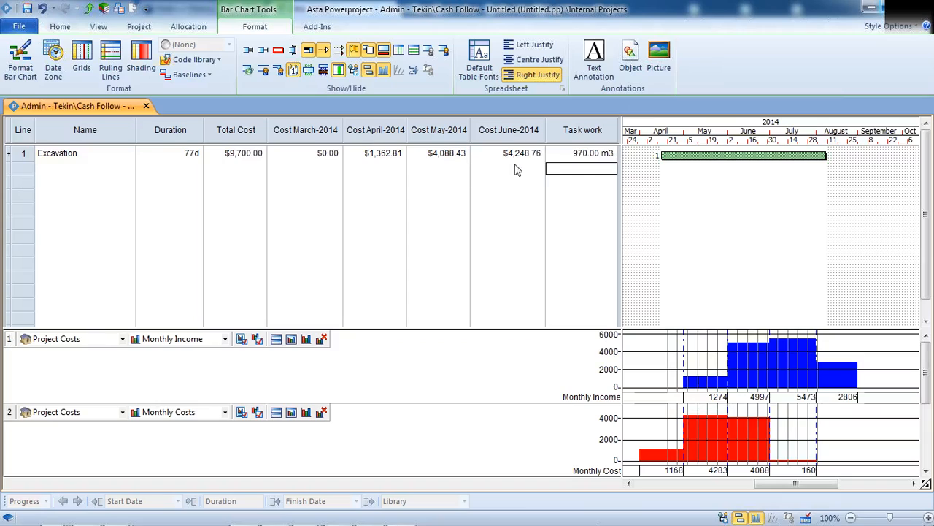
# - Examine how the Excavation total cost and the April, May and June 2014 costs respond to the changed task work
pyautogui.click(257, 152)
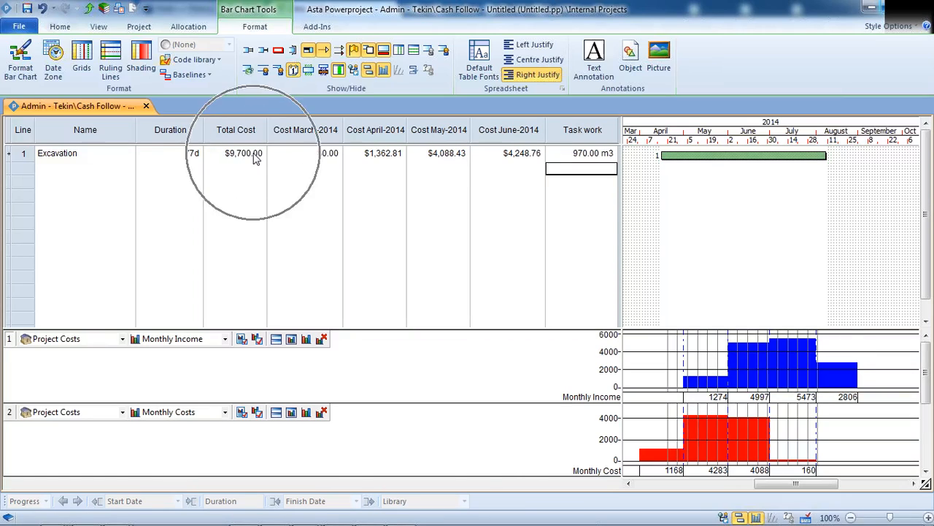
pyautogui.click(375, 161)
pyautogui.click(442, 156)
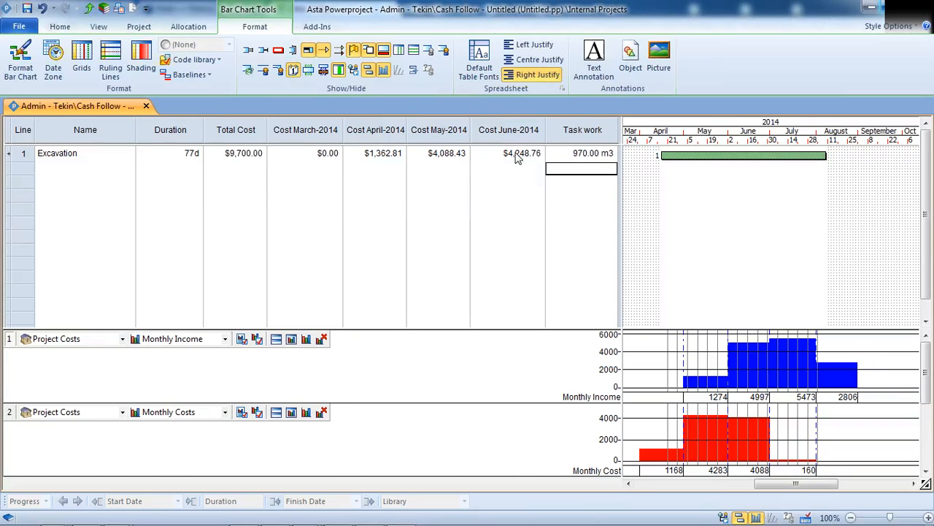
pyautogui.click(515, 154)
pyautogui.click(511, 129)
pyautogui.click(438, 129)
pyautogui.click(384, 130)
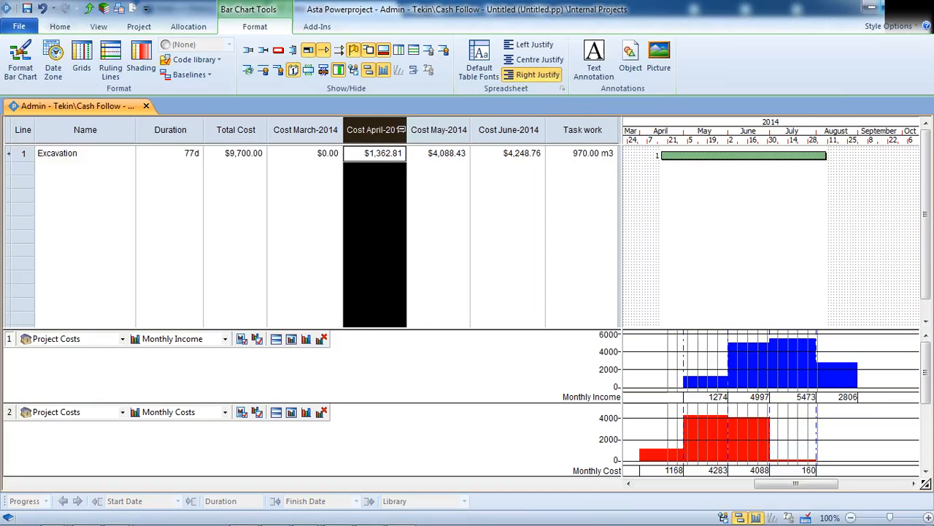
pyautogui.click(430, 129)
pyautogui.click(511, 129)
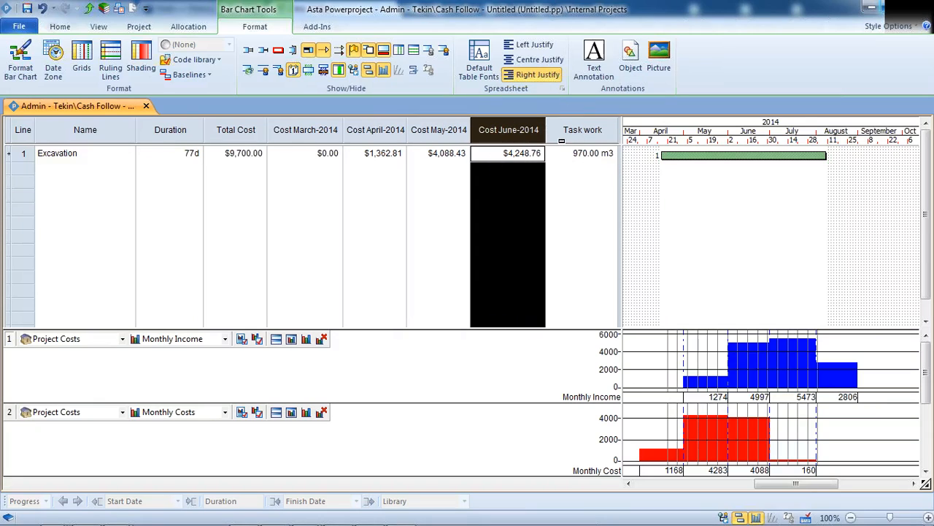
# - Select the Total Cost to Cost June-2014 columns and browse the Cost or Income fields available for adding as columns
pyautogui.moveTo(251, 129); pyautogui.dragTo(506, 126)
pyautogui.rightClick(505, 130)
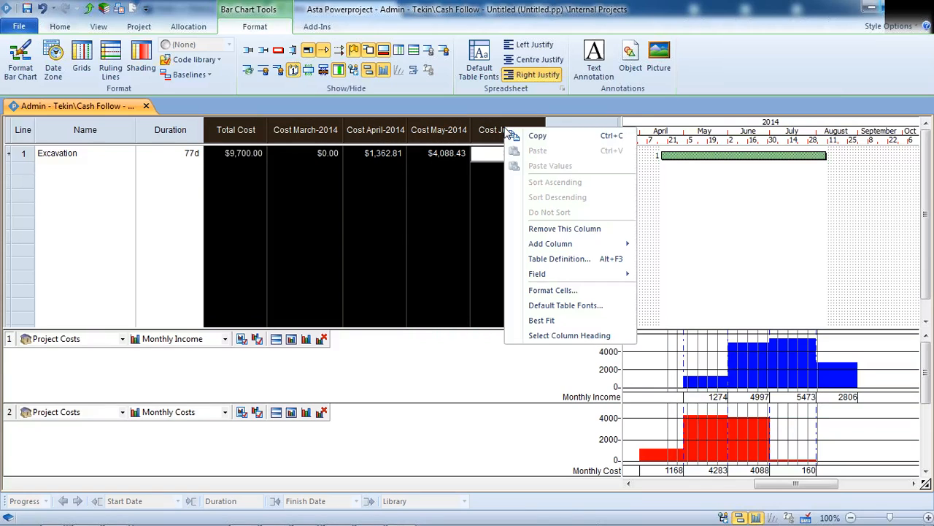
pyautogui.moveTo(567, 246)
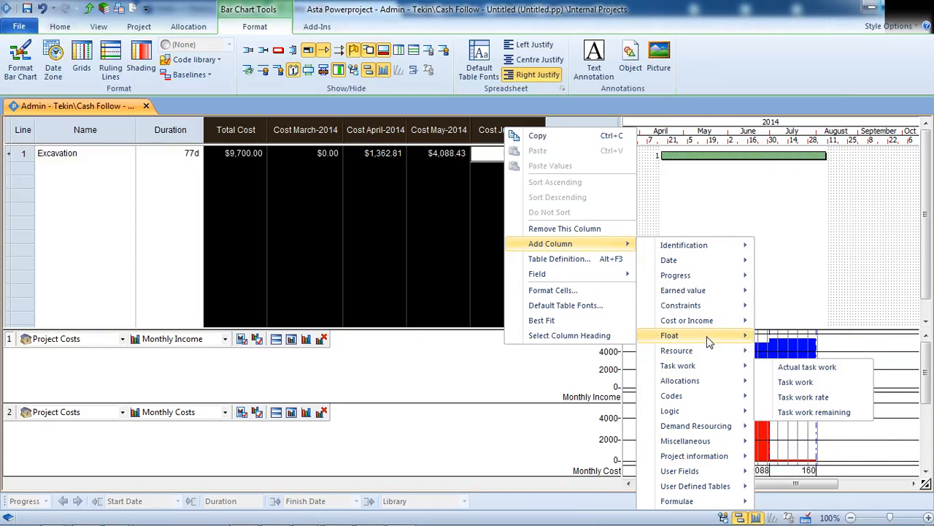
pyautogui.moveTo(710, 321)
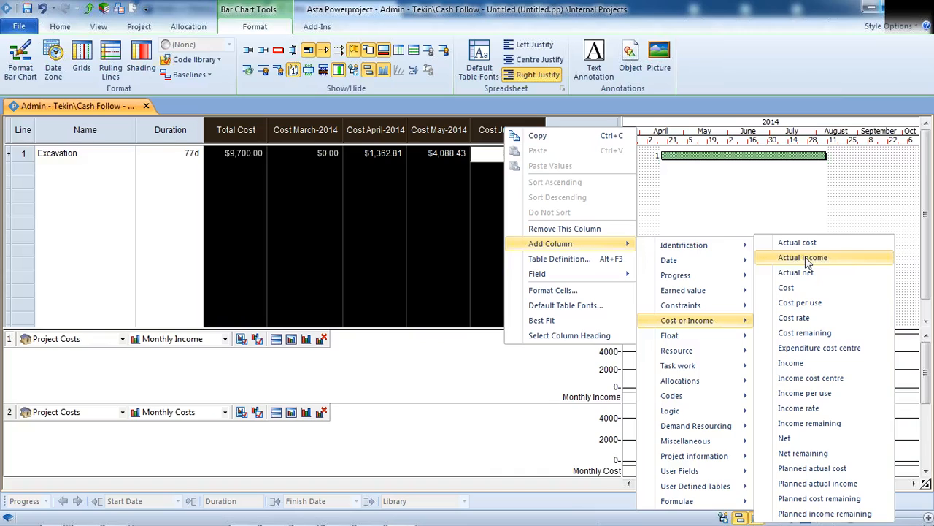
pyautogui.click(755, 205)
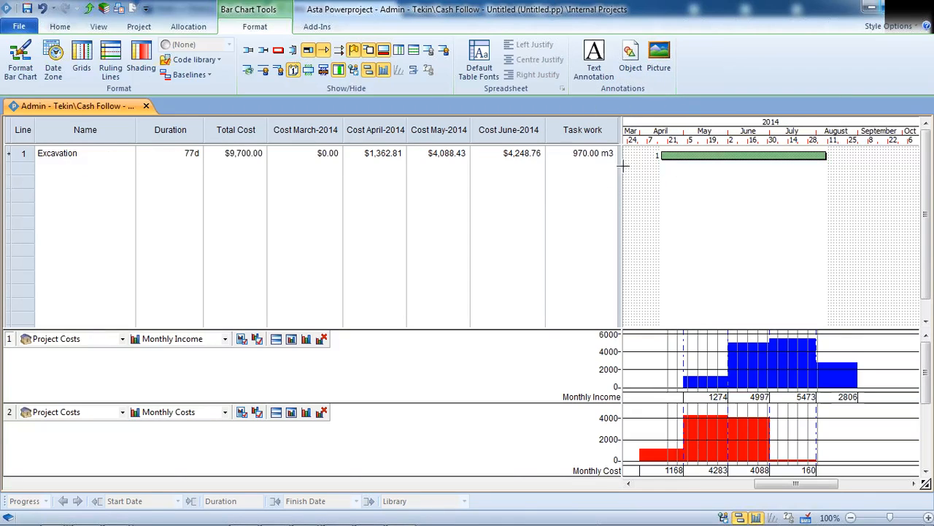
# - Create a cost centre named "ACME Cost Center" in the project library
pyautogui.click(109, 13)
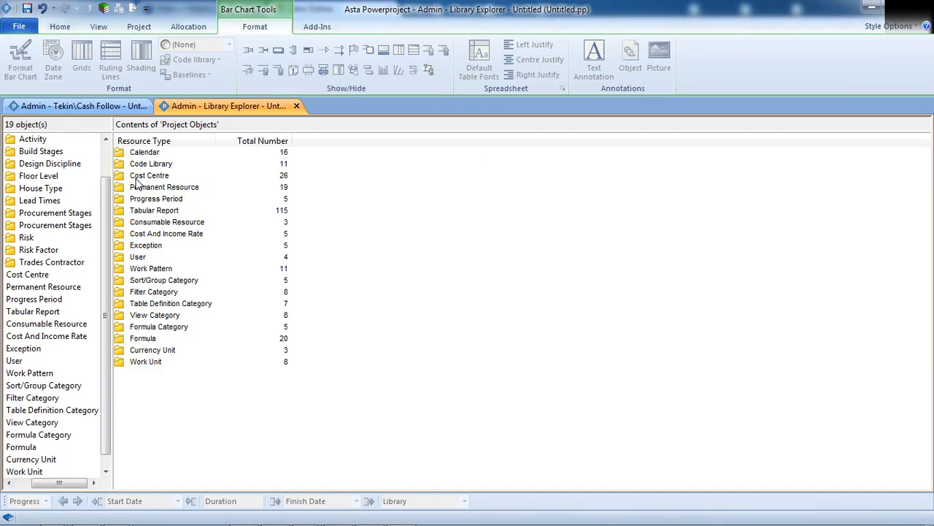
pyautogui.click(136, 178)
pyautogui.doubleClick(136, 178)
pyautogui.click(139, 187)
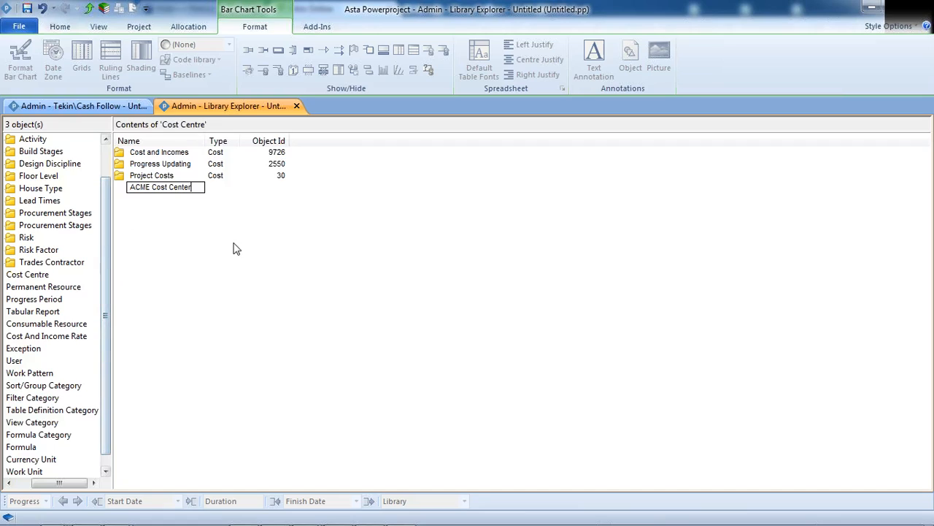
pyautogui.press('Return')
# - Make the ACME Cost Center entry into a folder
pyautogui.click(121, 191)
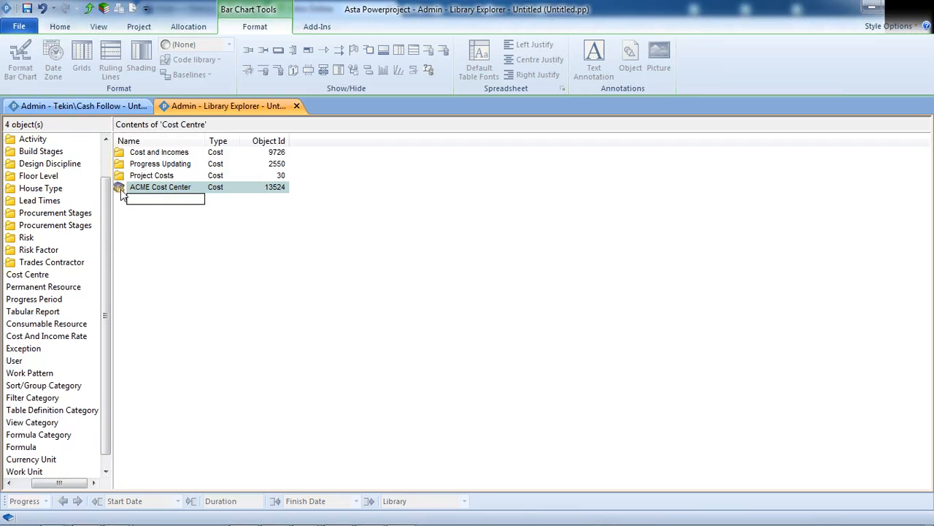
pyautogui.rightClick(121, 190)
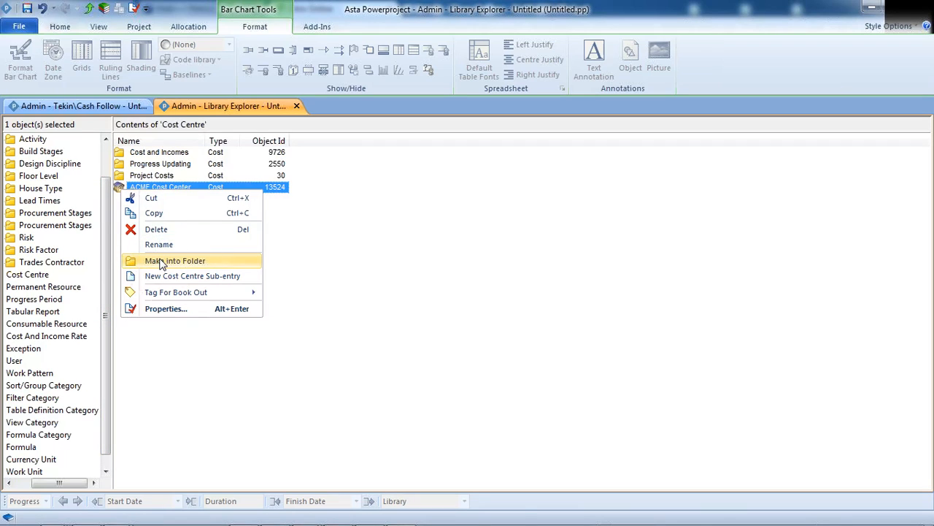
pyautogui.click(162, 262)
# - Add two cost centres named "Cost" and "Income" inside the ACME Cost Center folder
pyautogui.doubleClick(122, 188)
pyautogui.click(146, 154)
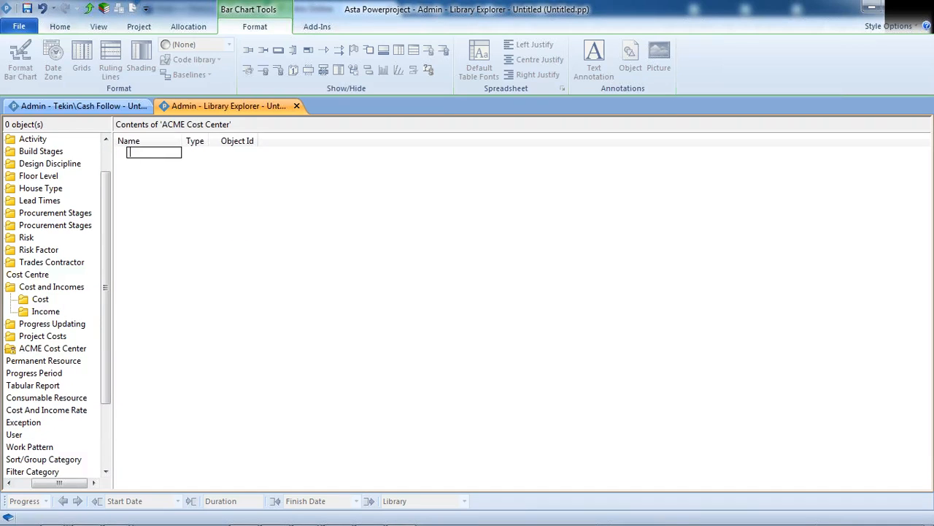
pyautogui.press('Return')
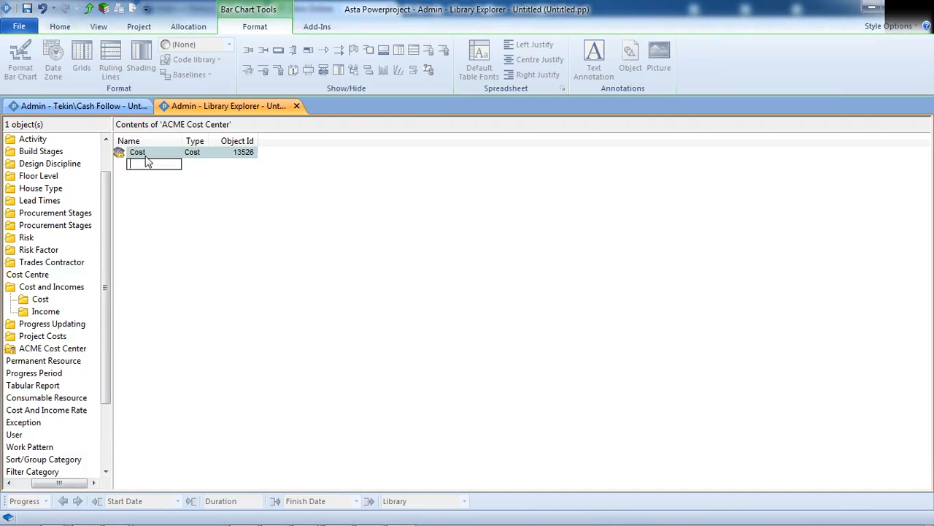
pyautogui.write('Income')
pyautogui.press('Return')
# - Make the Cost and Income entries of ACME Cost Center into folders
pyautogui.click(137, 151)
pyautogui.rightClick(122, 151)
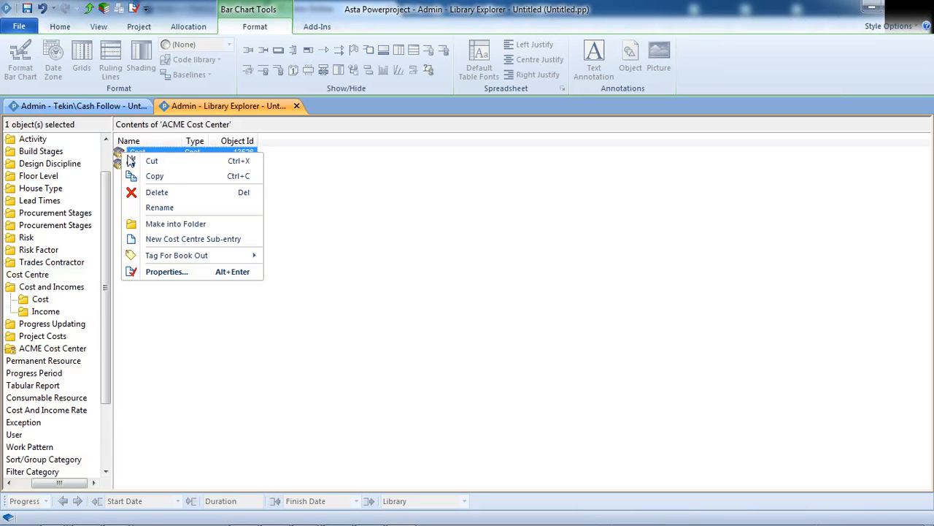
pyautogui.click(146, 224)
pyautogui.click(124, 166)
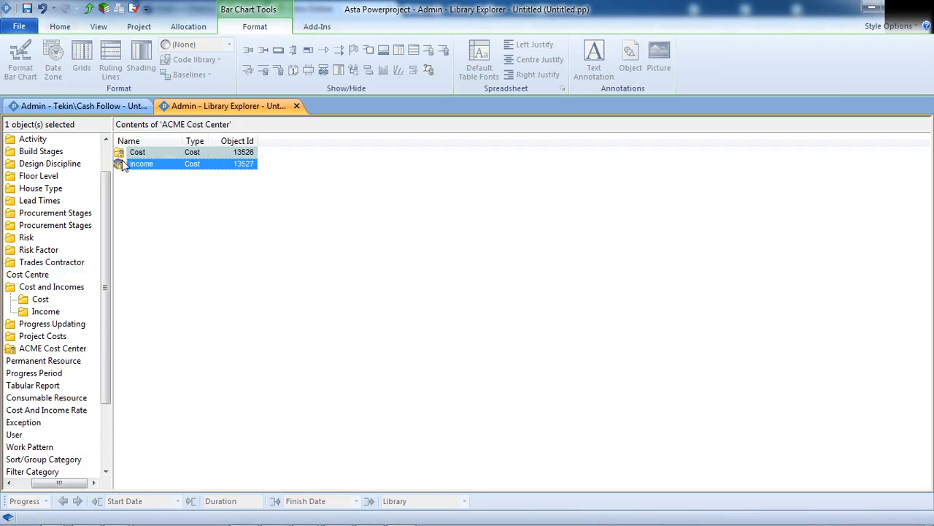
pyautogui.rightClick(124, 167)
pyautogui.click(155, 235)
# - Add a cost centre named "Ofice Rent" inside the Cost folder of ACME Cost Center
pyautogui.doubleClick(120, 152)
pyautogui.click(123, 155)
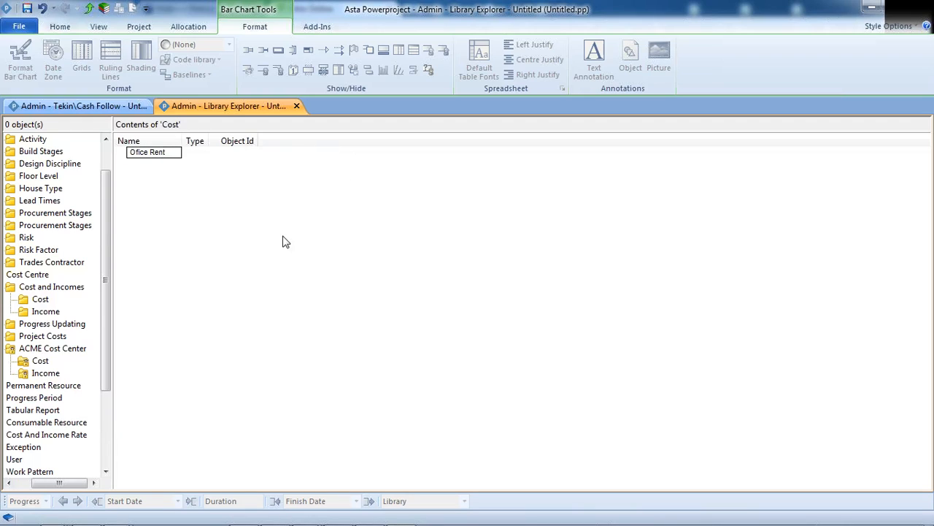
pyautogui.press('Return')
# - Give the Ofice Rent cost centre a Time Based default assignment with its cost charged per Month
pyautogui.click(122, 155)
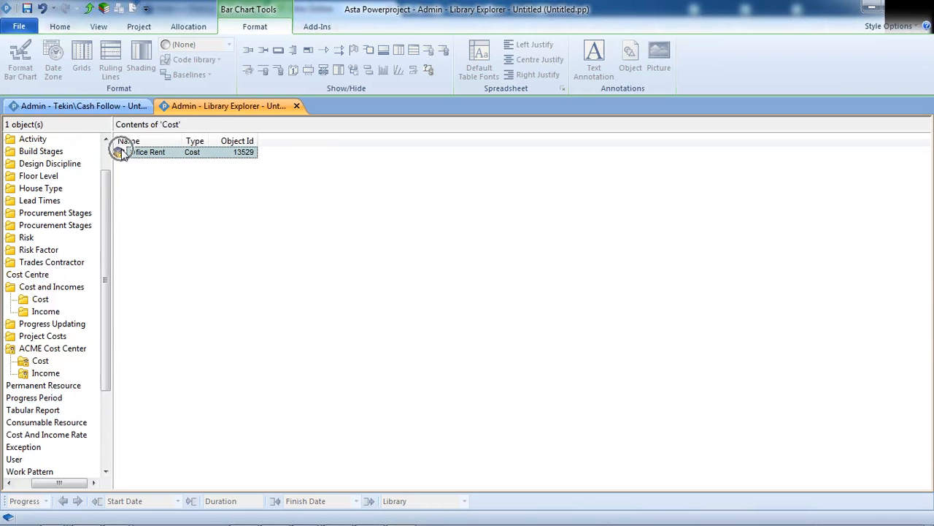
pyautogui.doubleClick(121, 153)
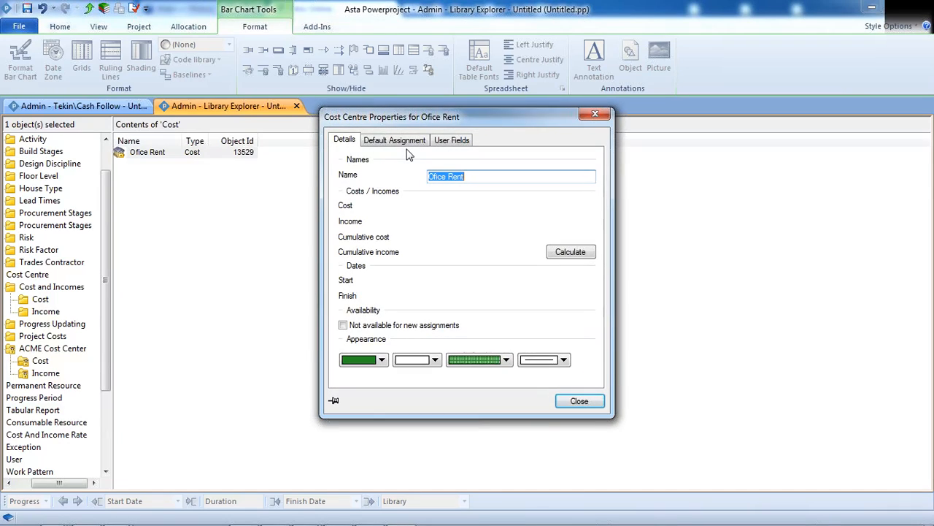
pyautogui.click(384, 142)
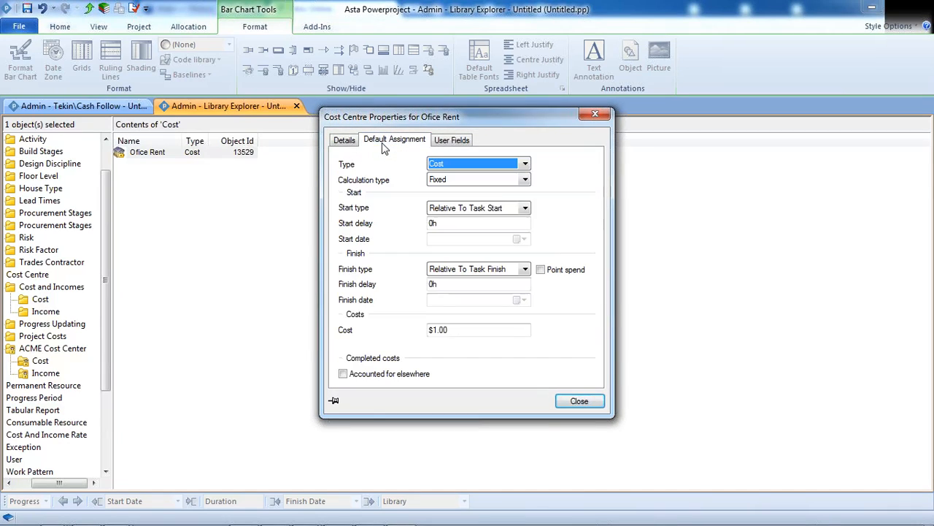
pyautogui.click(524, 180)
pyautogui.click(447, 200)
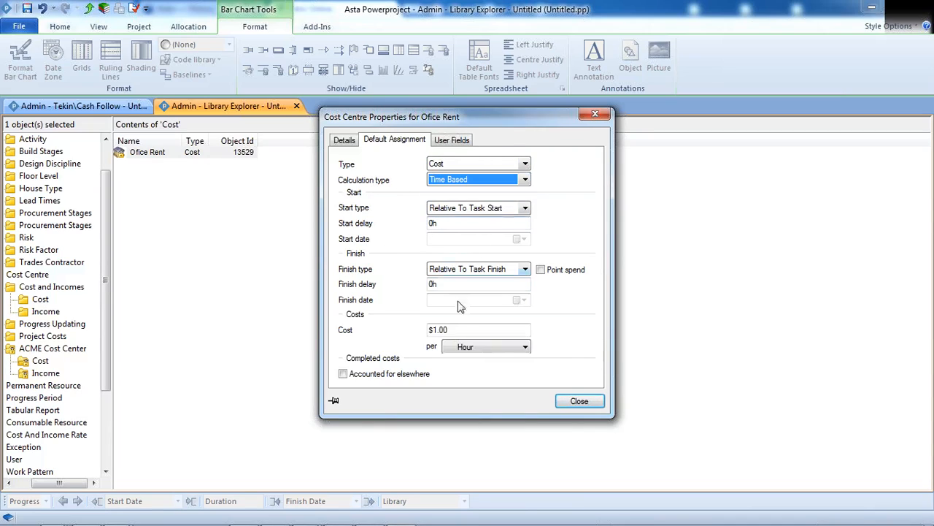
pyautogui.click(525, 347)
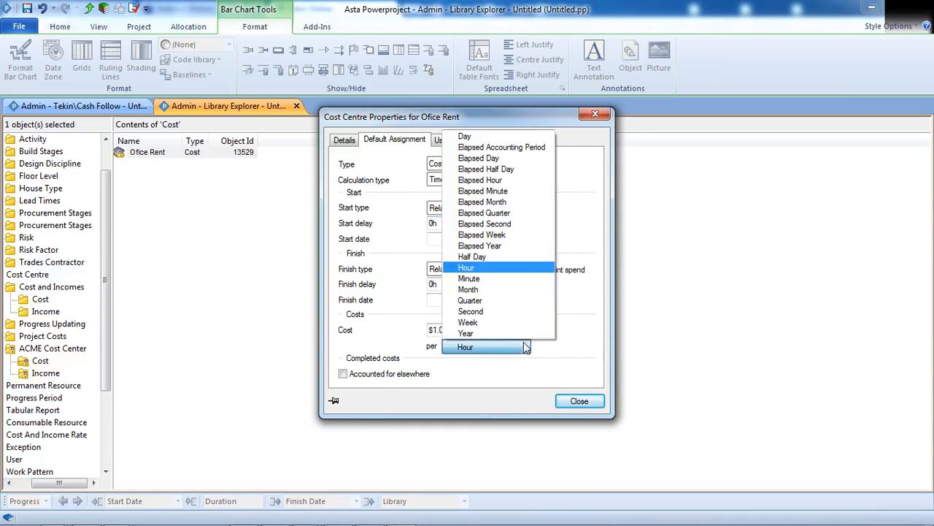
pyautogui.click(476, 291)
pyautogui.moveTo(450, 330); pyautogui.dragTo(400, 332)
pyautogui.write('1')
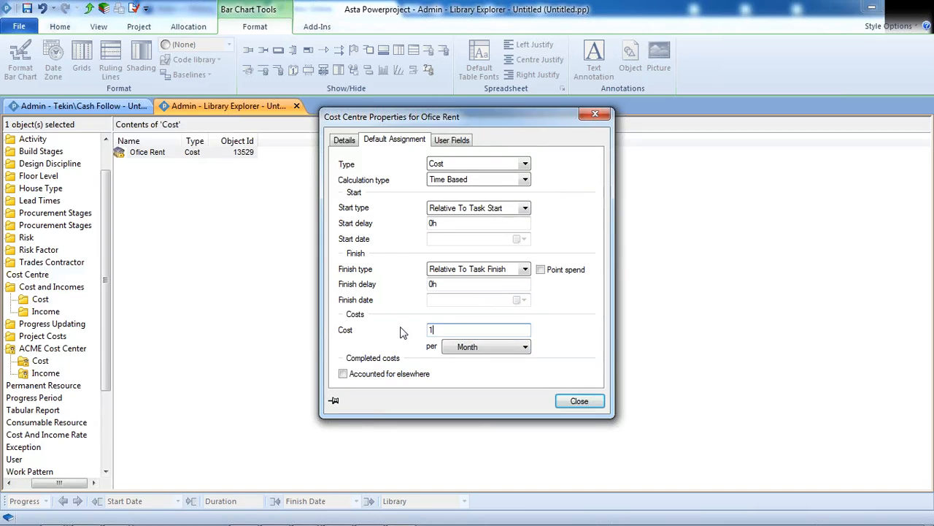
pyautogui.click(573, 403)
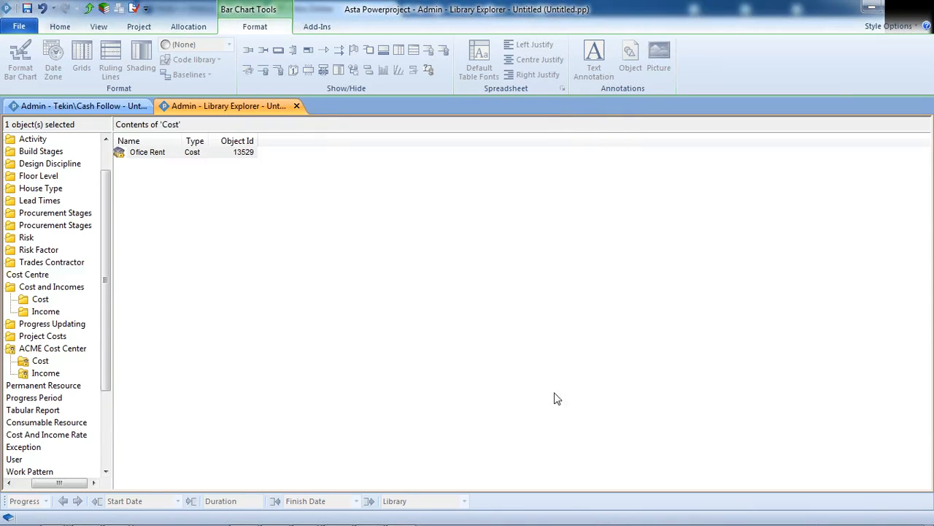
# - Add a cost centre named "Internet" below Ofice Rent and give it a Time Based default cost charged per Year
pyautogui.click(148, 168)
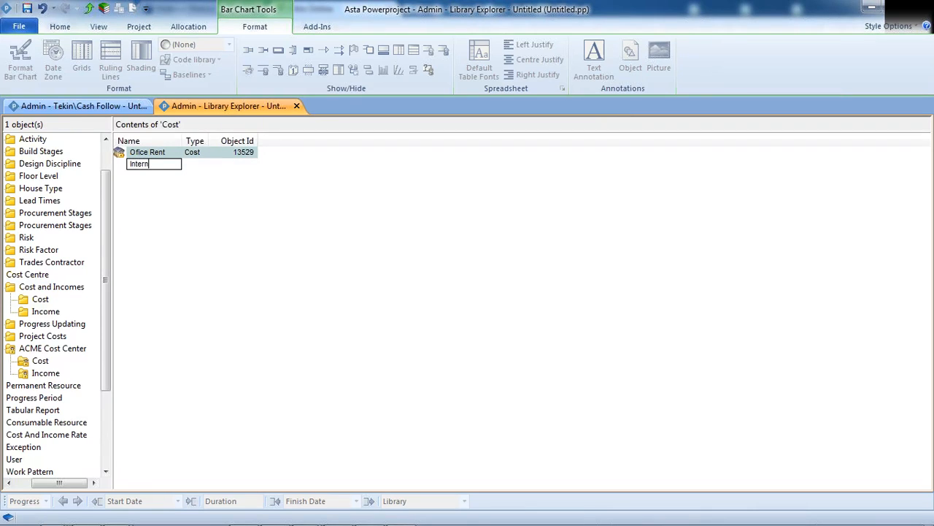
pyautogui.press('Return')
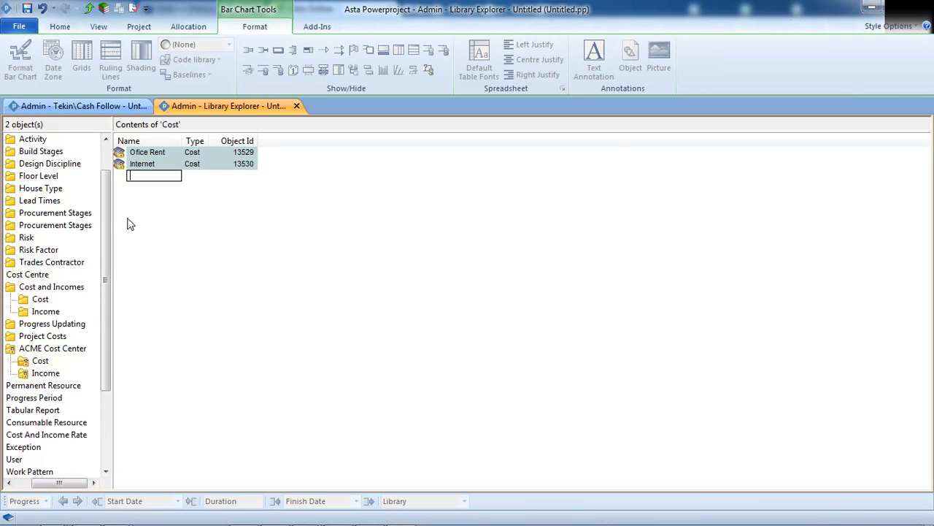
pyautogui.doubleClick(132, 164)
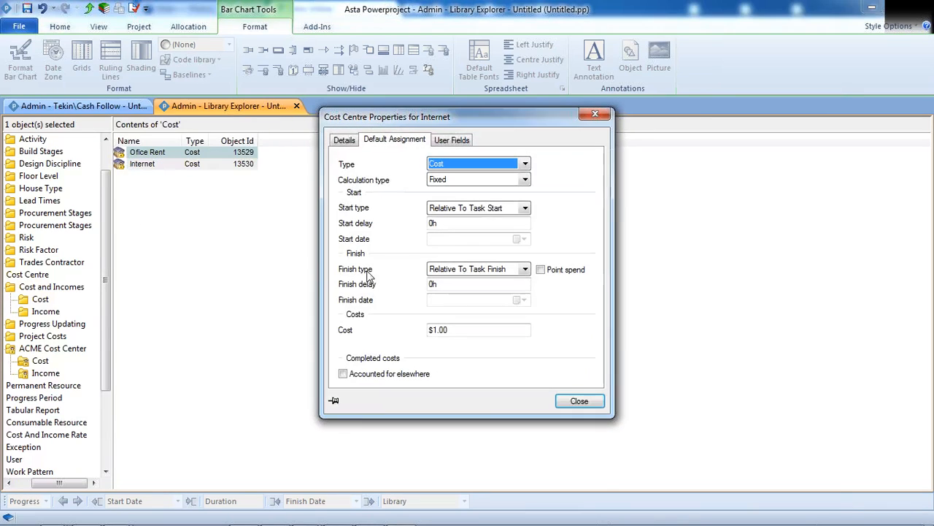
pyautogui.click(520, 180)
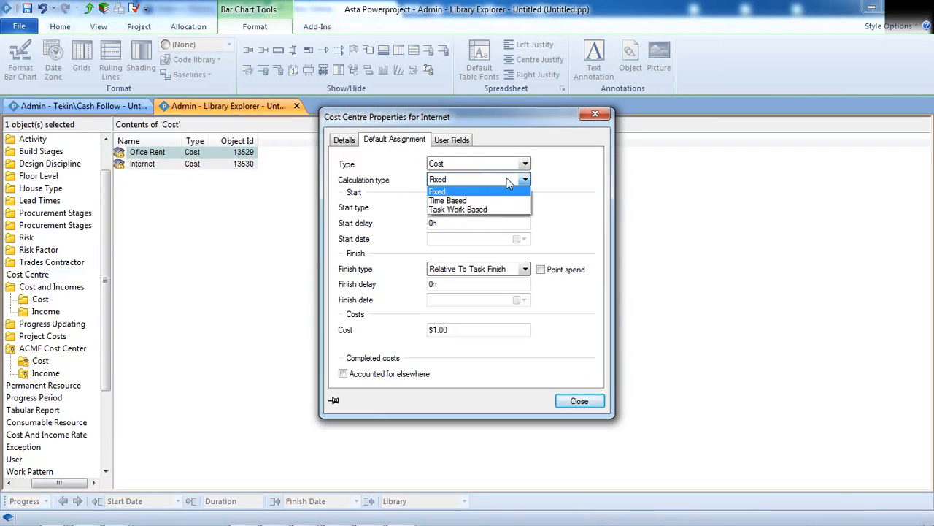
pyautogui.click(454, 201)
pyautogui.click(525, 347)
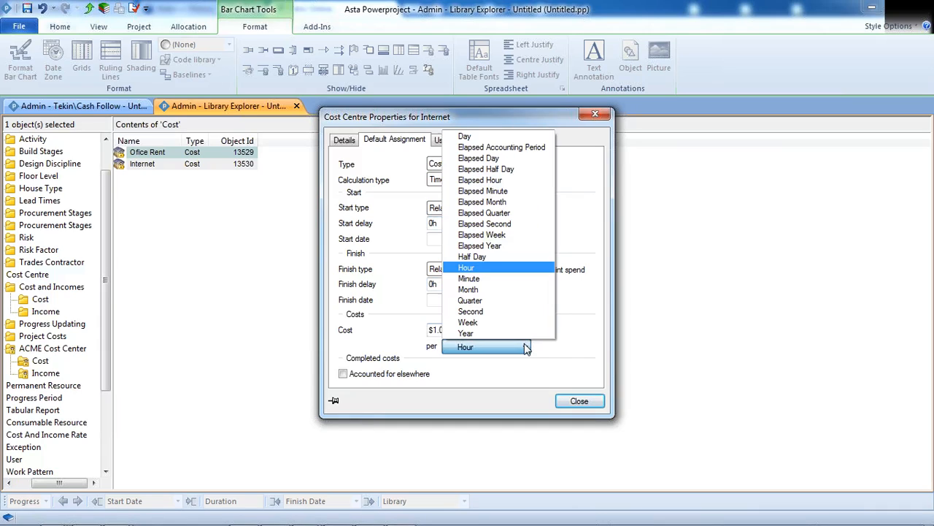
pyautogui.click(467, 333)
pyautogui.hotkey('shift', 'Tab')
pyautogui.write('5')
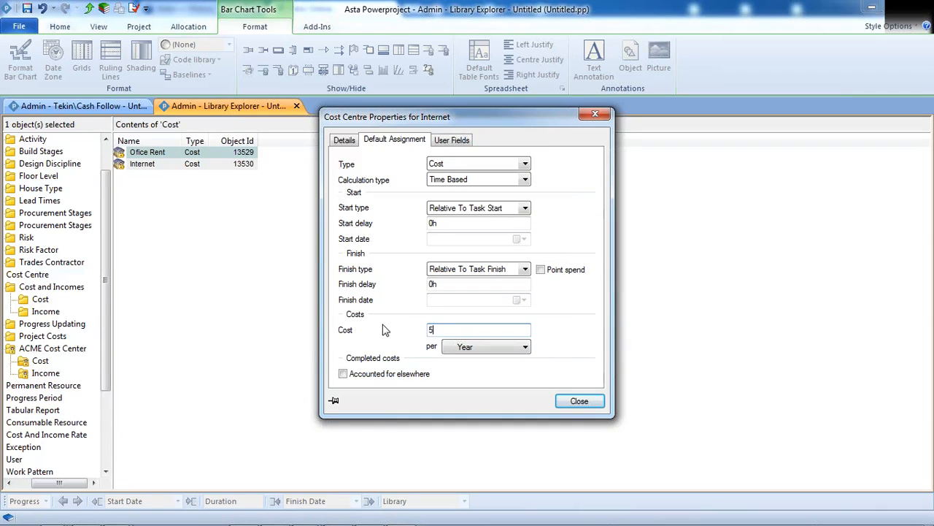
pyautogui.click(590, 403)
pyautogui.click(143, 177)
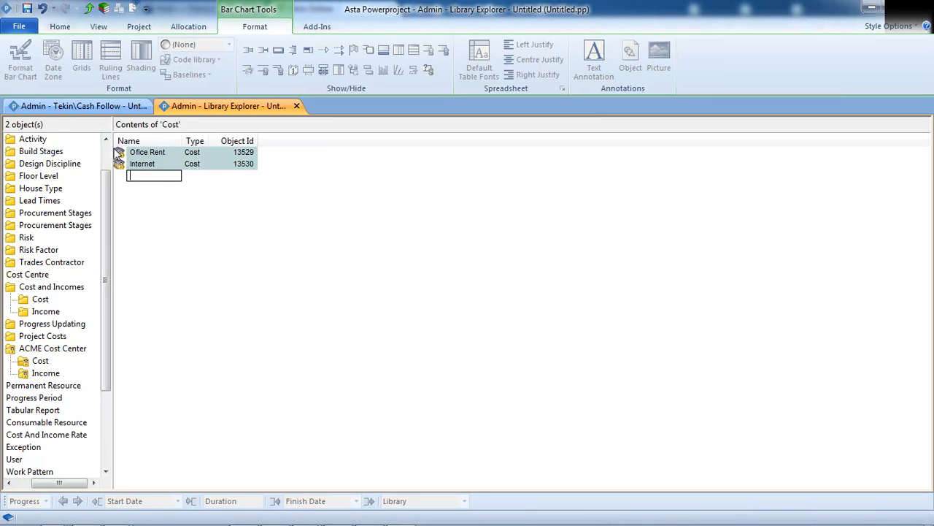
pyautogui.rightClick(119, 153)
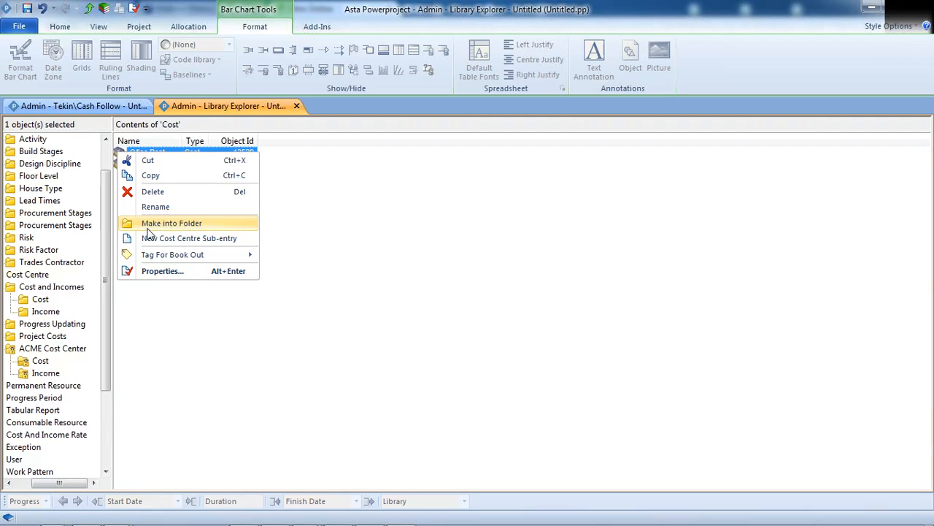
pyautogui.click(195, 324)
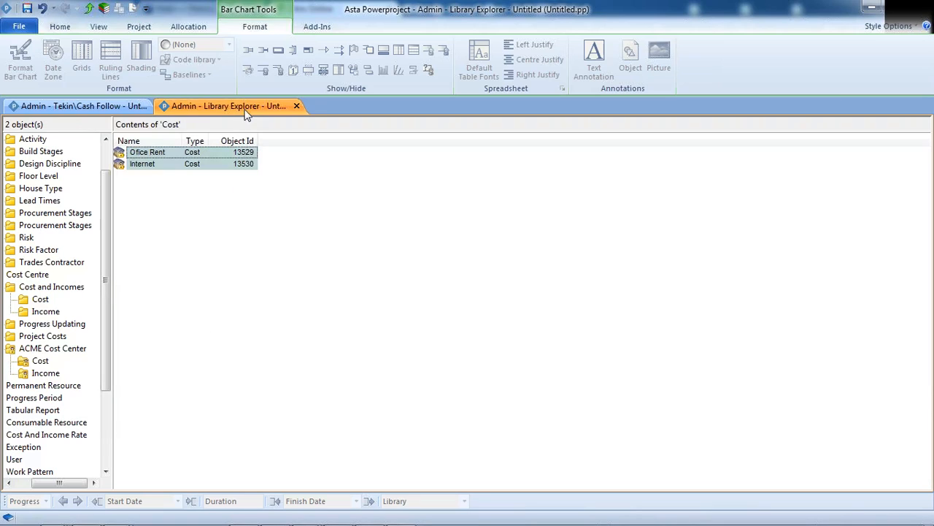
# - Close the Library Explorer and show the project tree beside the bar chart, narrowing the spreadsheet to leave more room for the chart
pyautogui.click(296, 106)
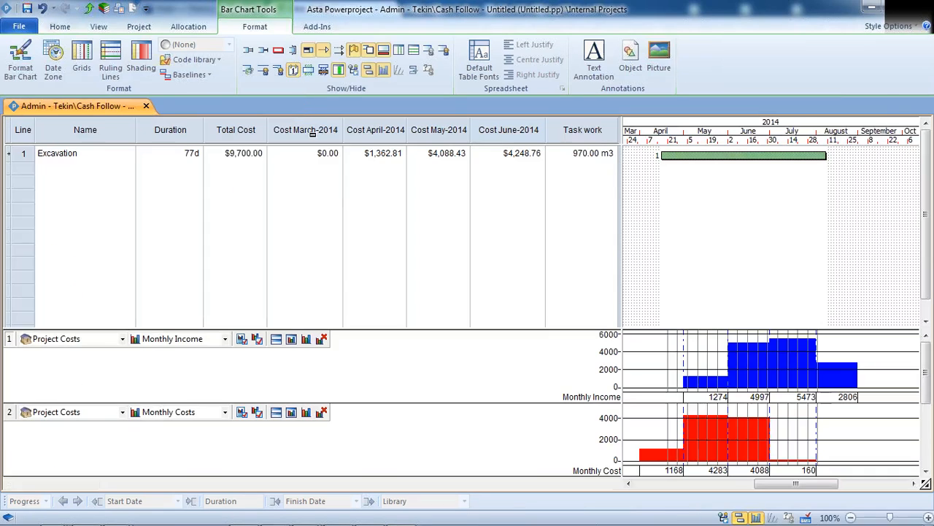
pyautogui.click(723, 517)
pyautogui.moveTo(793, 129); pyautogui.dragTo(441, 181)
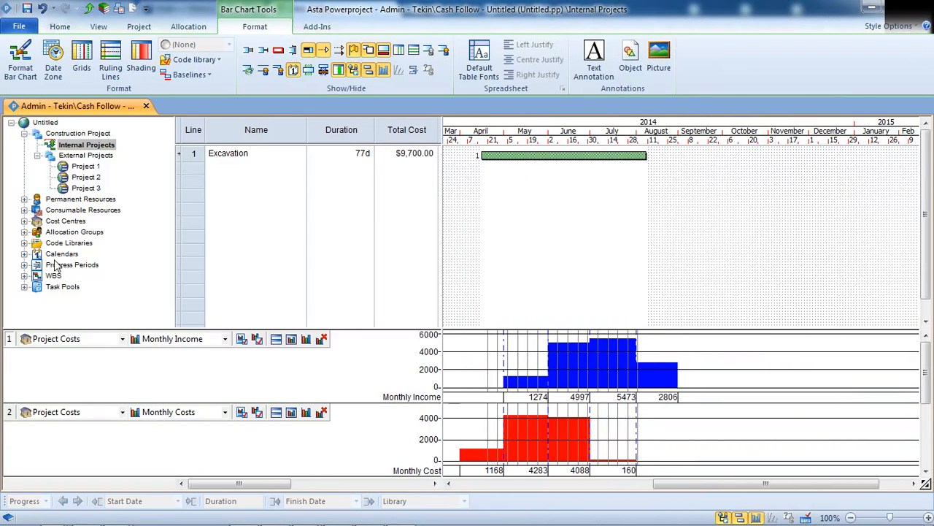
# - Assign the Ofice Rent cost centre from ACME Cost Center's Cost folder in the project tree to the Excavation task
pyautogui.click(37, 155)
pyautogui.click(24, 189)
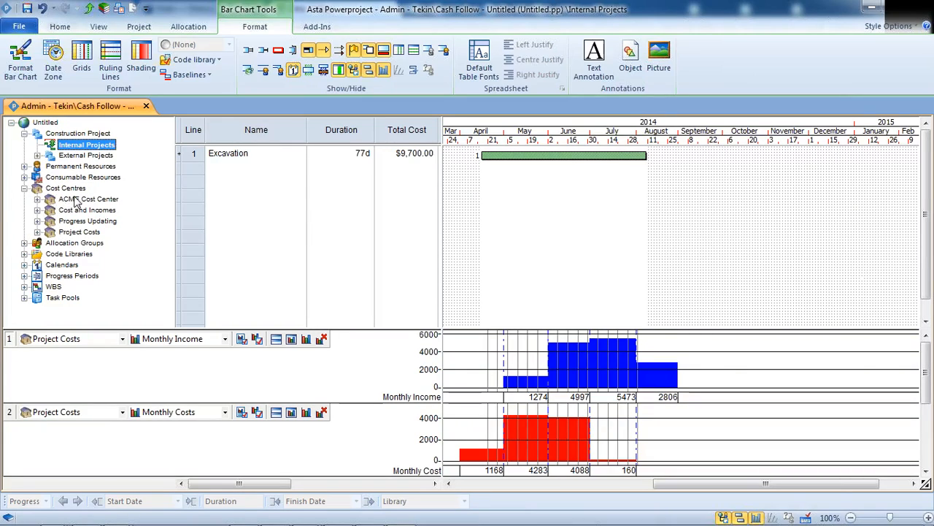
pyautogui.click(38, 199)
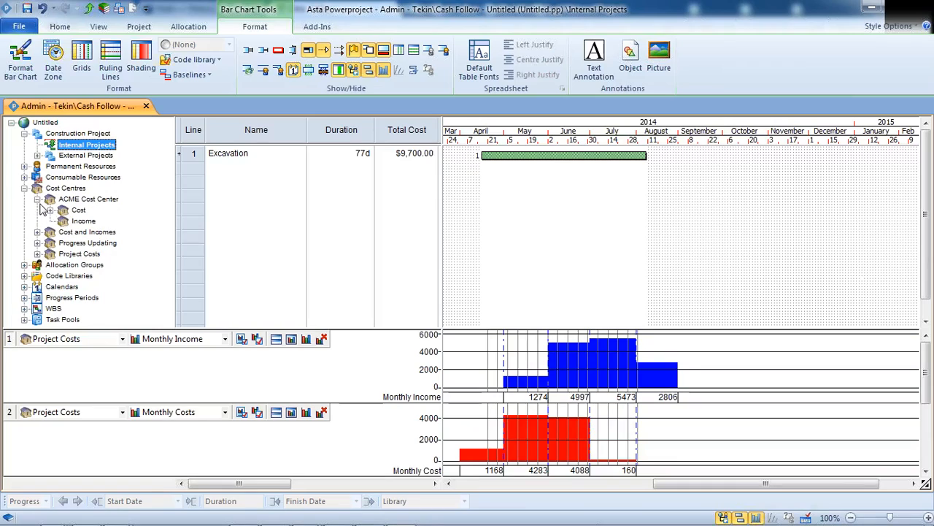
pyautogui.click(51, 210)
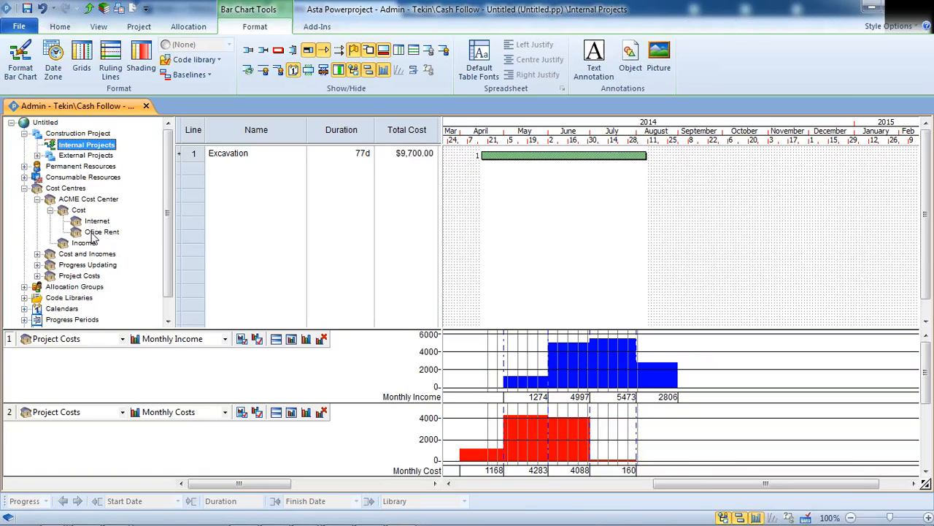
pyautogui.moveTo(92, 233); pyautogui.dragTo(538, 162)
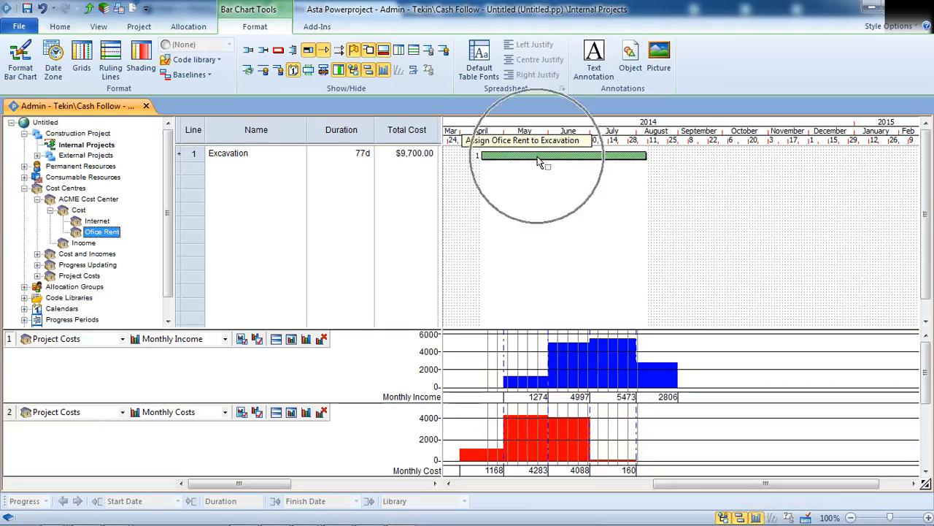
# - Set the first histogram to report on ACME Cost Center instead of Project Costs
pyautogui.click(581, 384)
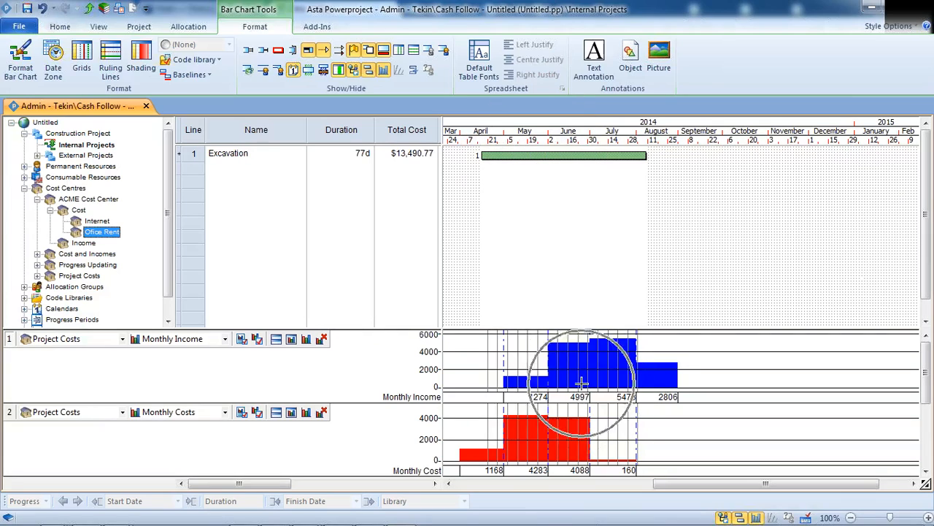
pyautogui.click(123, 339)
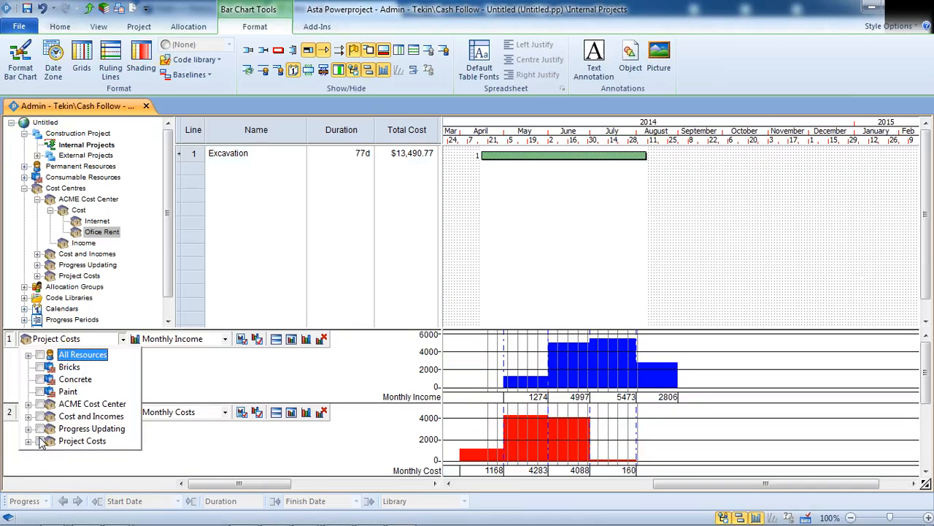
pyautogui.click(41, 405)
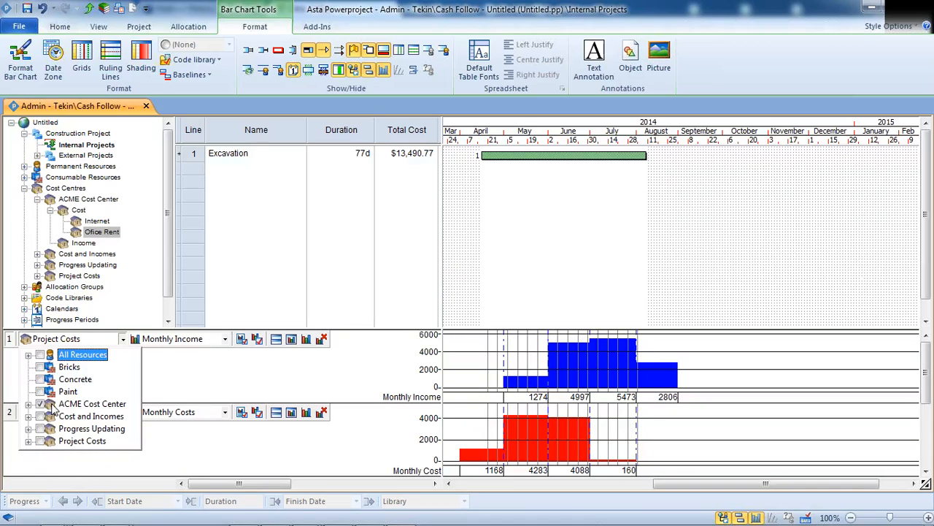
pyautogui.click(187, 385)
pyautogui.click(610, 363)
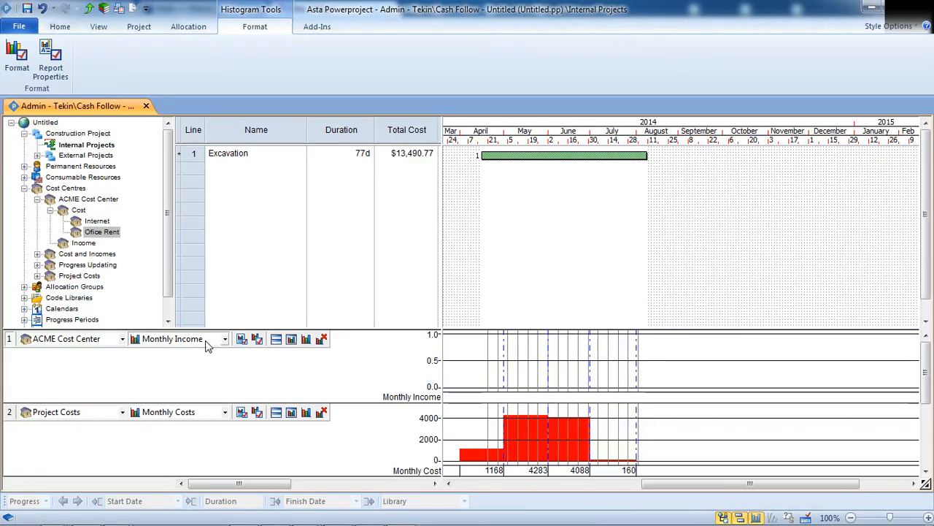
# - Switch the ACME Cost Center histogram to the Monthly Costs report and remove the second histogram for Project Costs
pyautogui.click(225, 339)
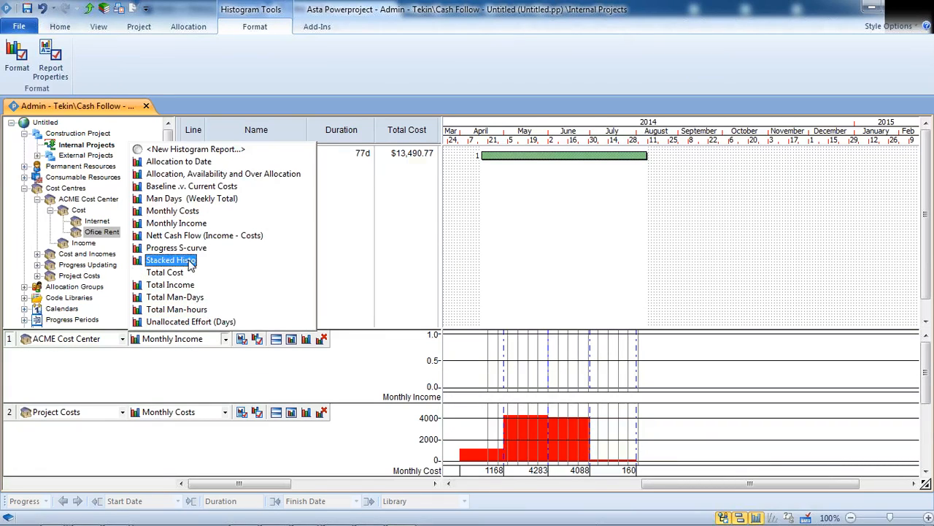
pyautogui.click(174, 210)
pyautogui.click(321, 412)
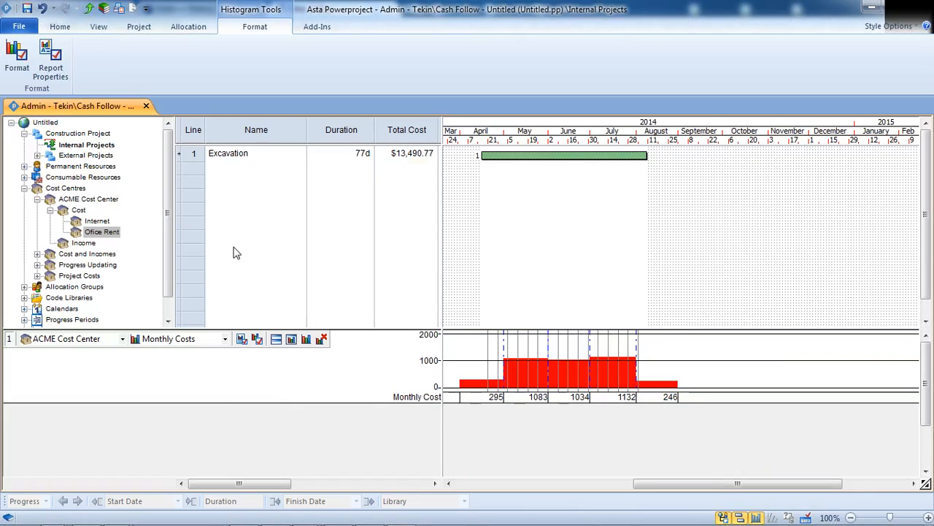
# - Delete the Excavation task and draw eight staggered task bars, about 6 to 15 days long, between March and early June 2014
pyautogui.click(199, 153)
pyautogui.press('Delete')
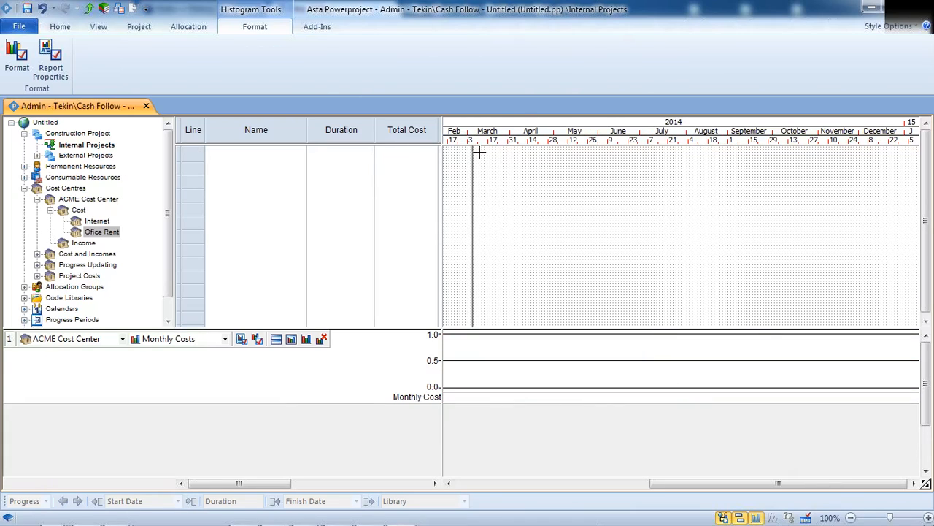
pyautogui.moveTo(479, 152)
pyautogui.mouseDown()
pyautogui.moveTo(507, 154)
pyautogui.moveTo(526, 169)
pyautogui.moveTo(504, 182)
pyautogui.moveTo(534, 199)
pyautogui.mouseUp()
pyautogui.moveTo(536, 209)
pyautogui.mouseDown()
pyautogui.moveTo(568, 217)
pyautogui.moveTo(560, 211)
pyautogui.mouseUp()
pyautogui.moveTo(566, 223)
pyautogui.mouseDown()
pyautogui.moveTo(581, 234)
pyautogui.moveTo(557, 235)
pyautogui.mouseUp()
pyautogui.moveTo(527, 237); pyautogui.dragTo(604, 252)
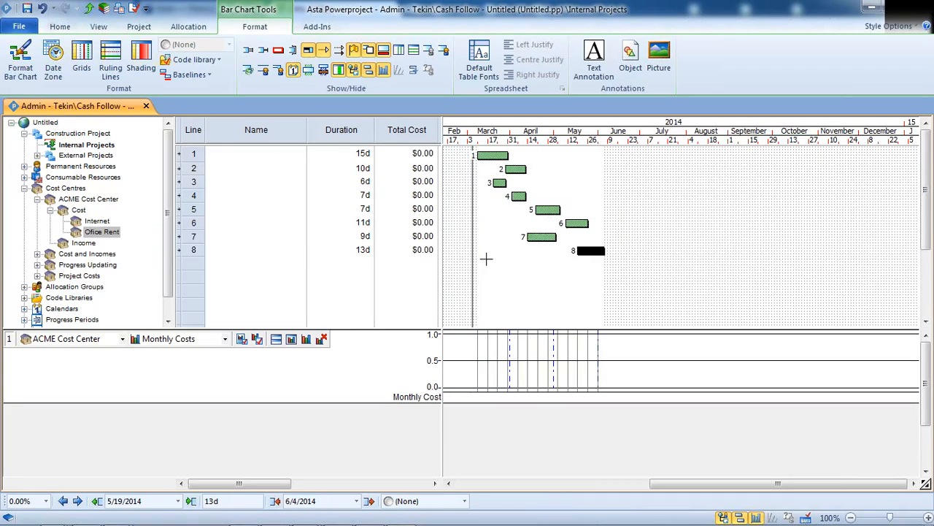
# - Name the first five tasks A, B, C, D and E, from line 1 to line 5
pyautogui.click(255, 154)
pyautogui.write('A')
pyautogui.press('Return')
pyautogui.write('B')
pyautogui.press('Return')
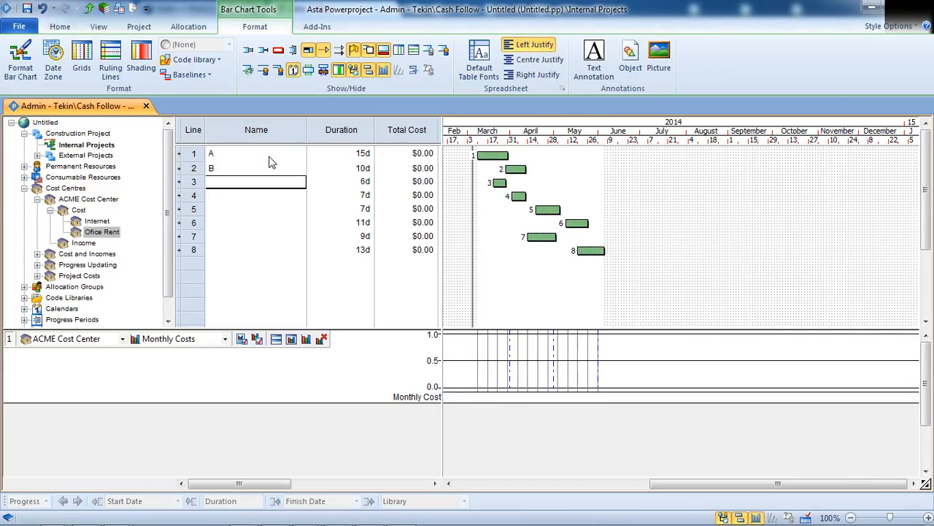
pyautogui.write('C')
pyautogui.press('Return')
pyautogui.write('D')
pyautogui.press('Return')
pyautogui.write('E')
pyautogui.press('Return')
# - Name the tasks on lines 6, 7 and 8 F, G and H
pyautogui.write('fg')
pyautogui.press('Return')
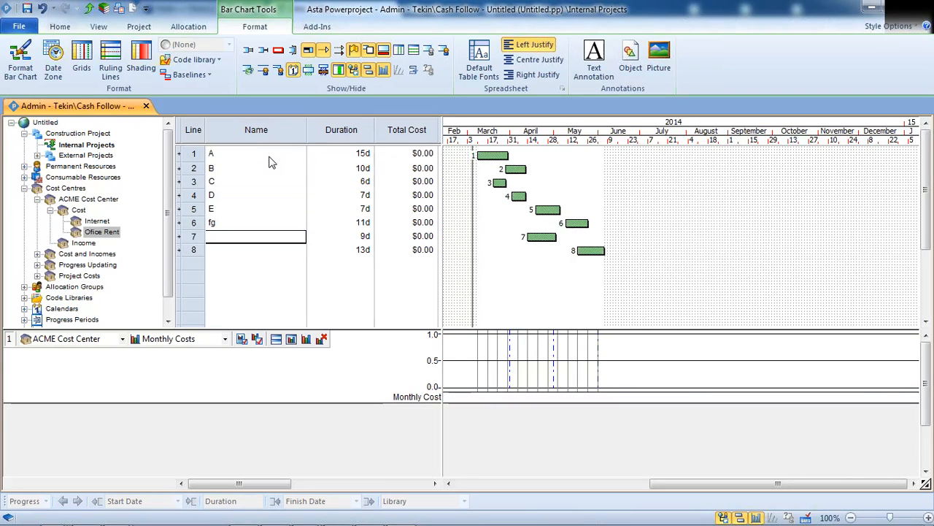
pyautogui.press('Up')
pyautogui.write('F')
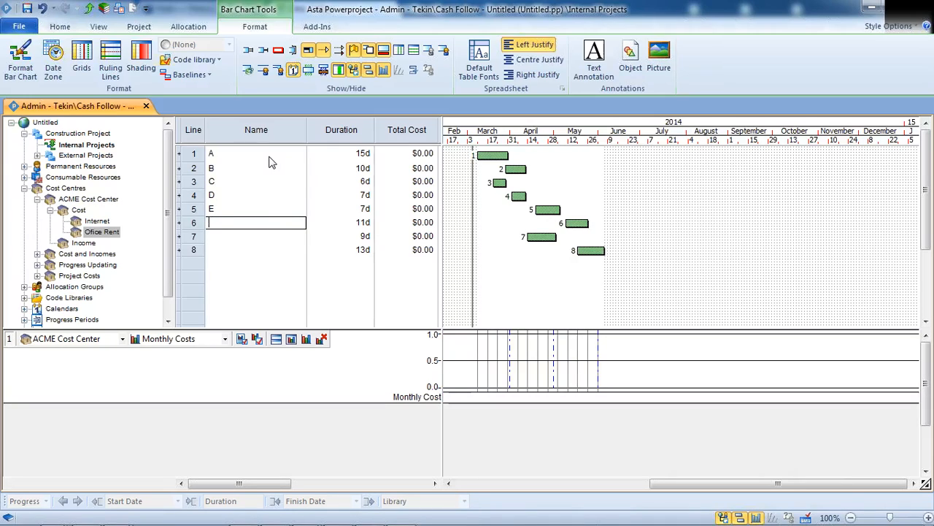
pyautogui.write('F')
pyautogui.press('Return')
pyautogui.write('G')
pyautogui.press('Return')
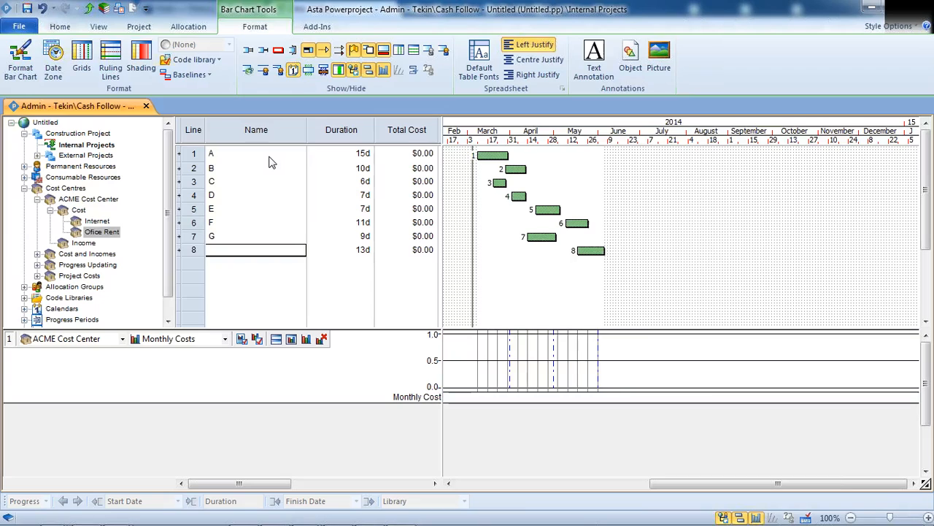
pyautogui.write('H')
pyautogui.press('Return')
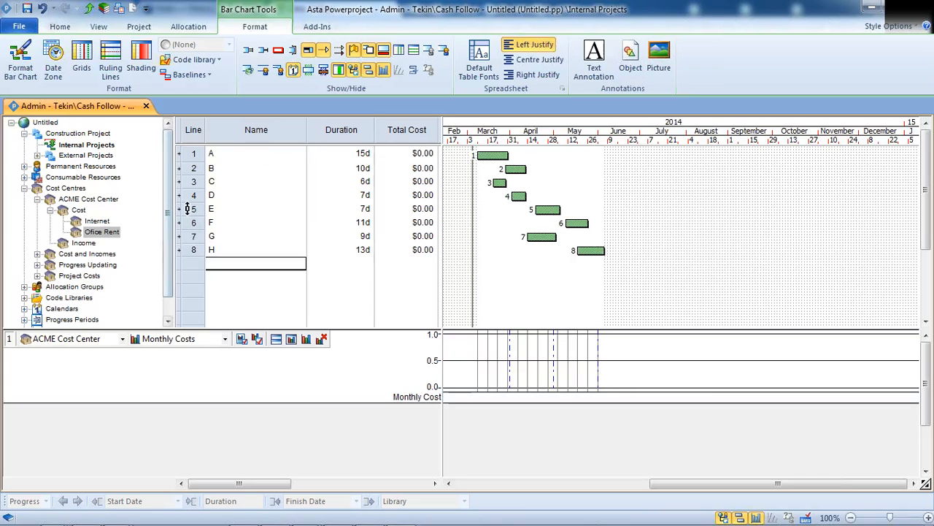
# - Group tasks A to D under a summary task named DEsign
pyautogui.moveTo(193, 196); pyautogui.dragTo(186, 153)
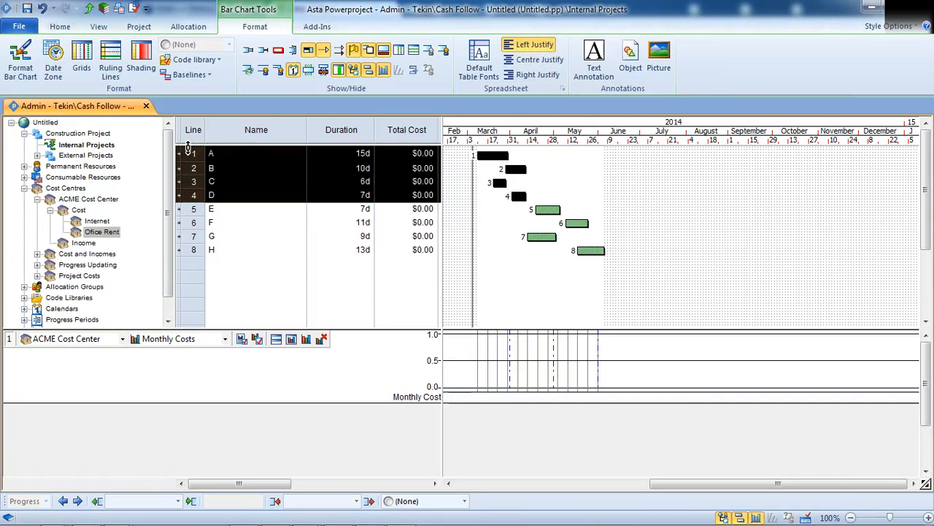
pyautogui.click(60, 26)
pyautogui.click(417, 58)
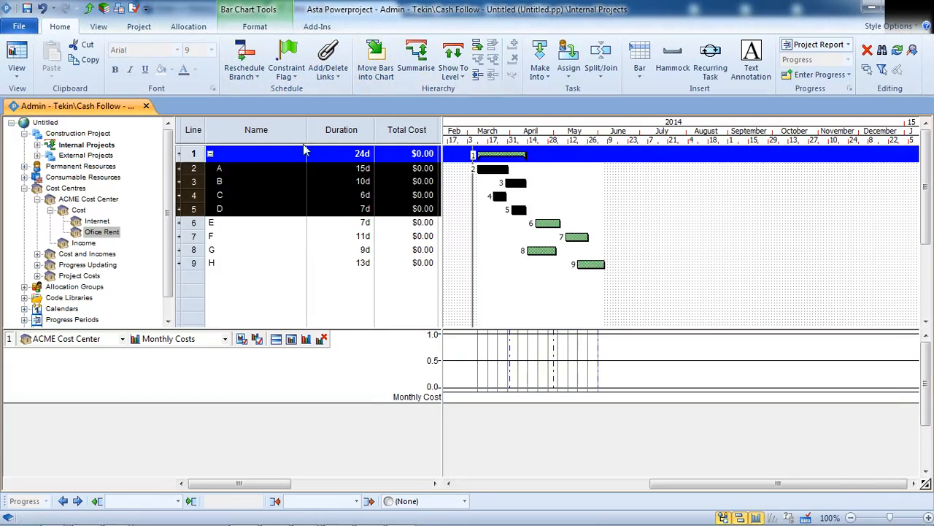
pyautogui.click(281, 156)
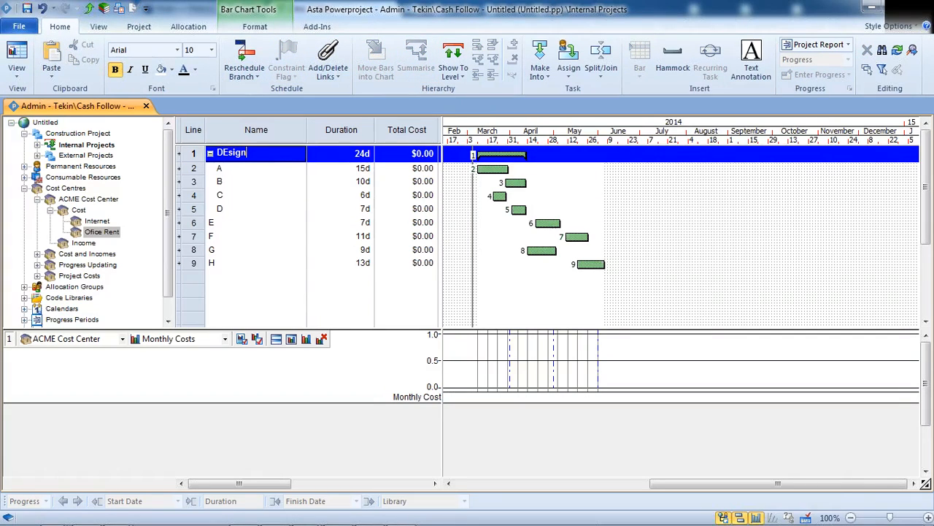
# - Group tasks E to H under a summary task named Construction
pyautogui.moveTo(199, 263); pyautogui.dragTo(201, 222)
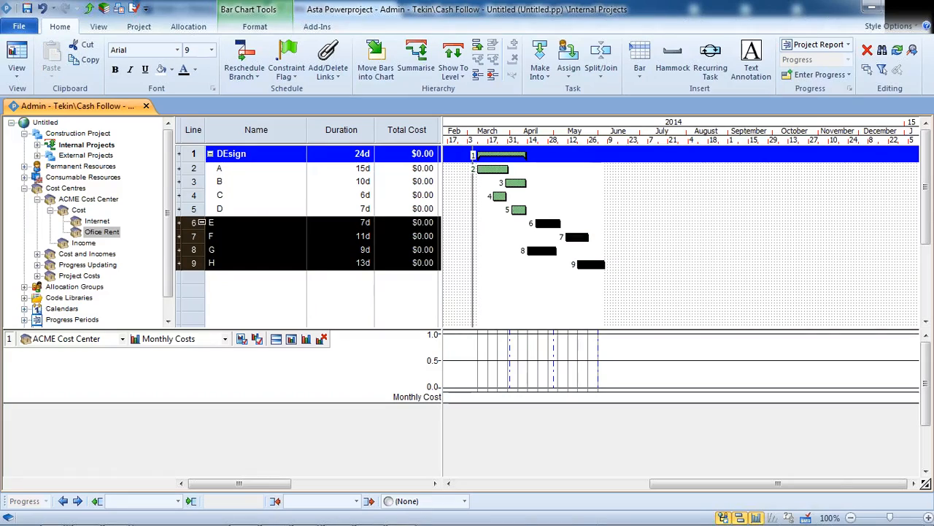
pyautogui.click(408, 70)
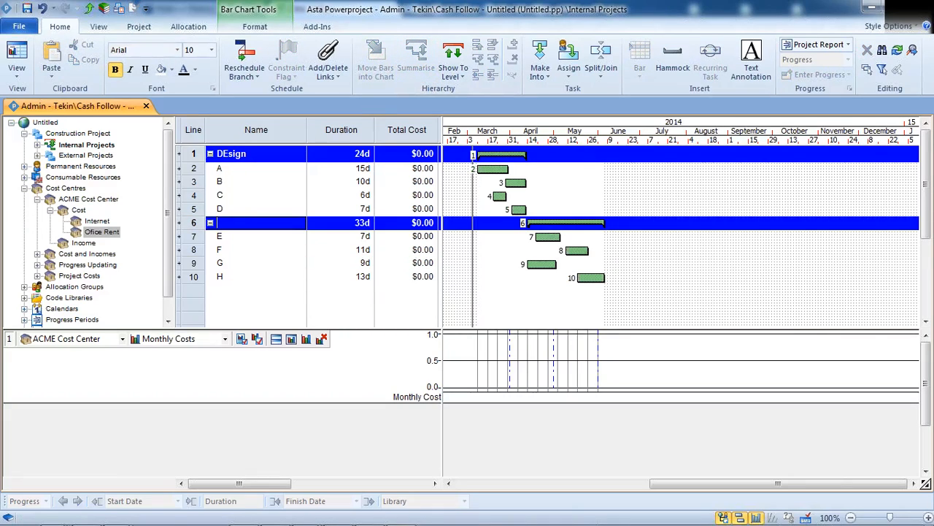
pyautogui.write('Construction')
pyautogui.click(548, 303)
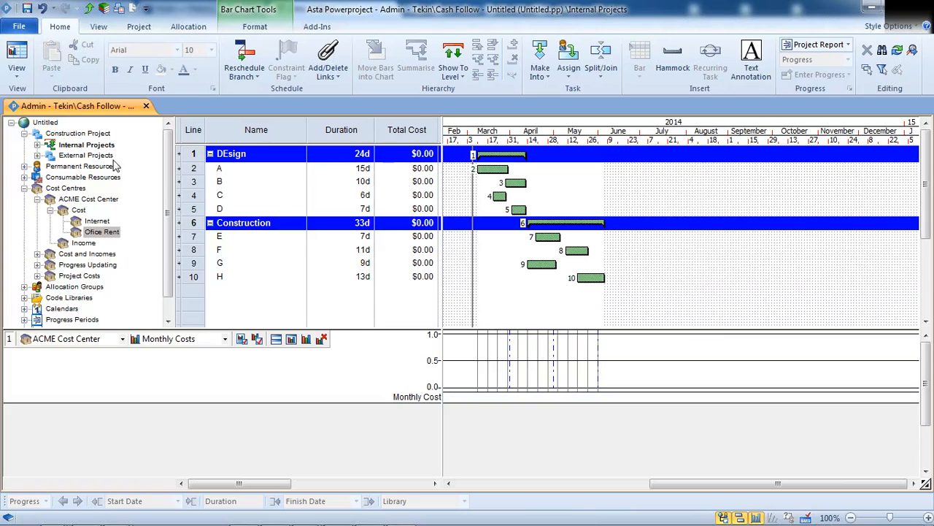
# - Group all tasks in Internal Projects, including DEsign and Construction, under one top-level summary named Project X
pyautogui.click(36, 145)
pyautogui.click(87, 145)
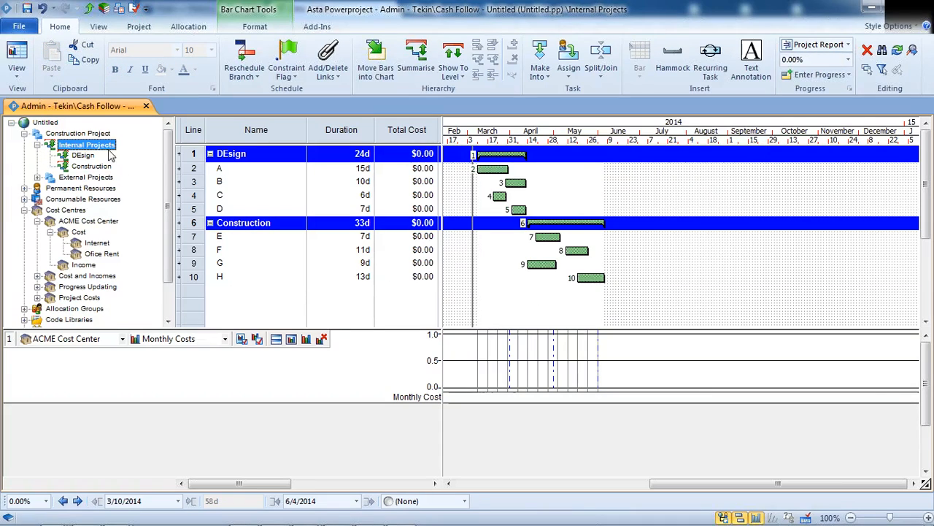
pyautogui.click(87, 133)
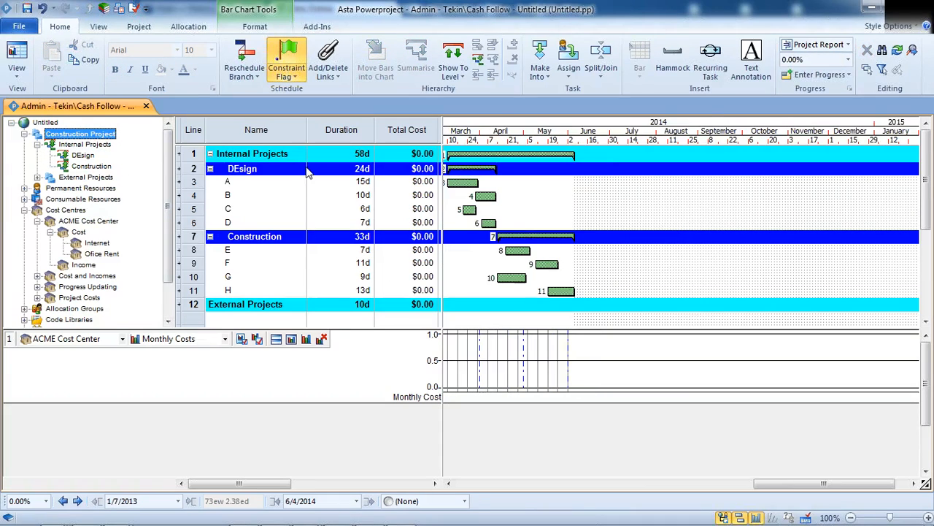
pyautogui.click(71, 146)
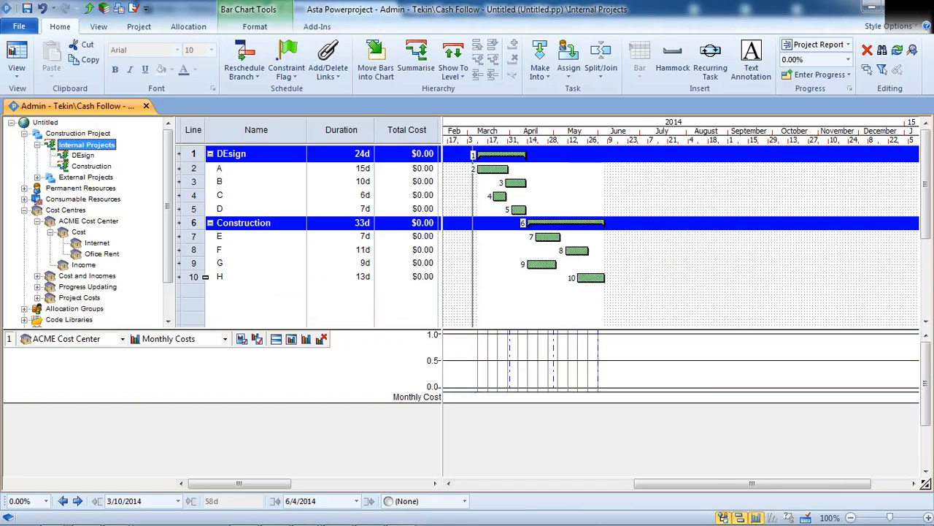
pyautogui.hotkey('ctrl', 'a')
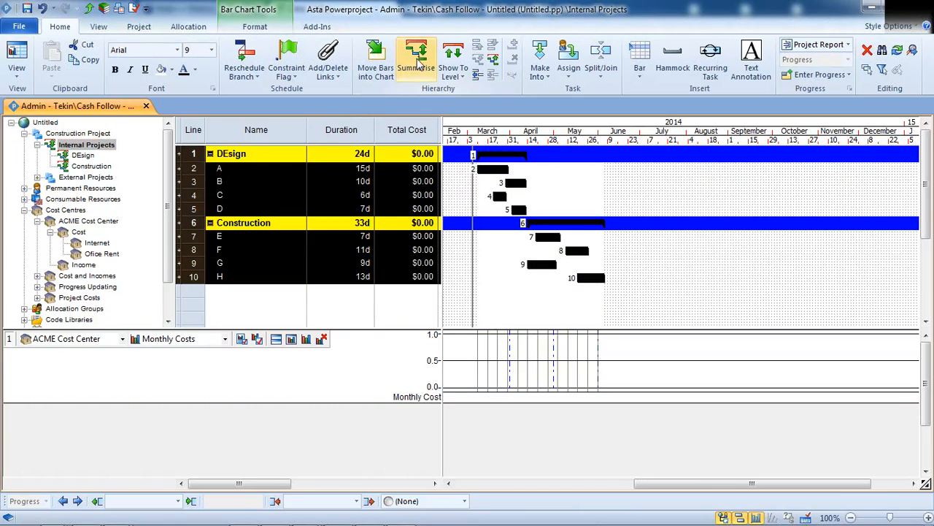
pyautogui.click(418, 65)
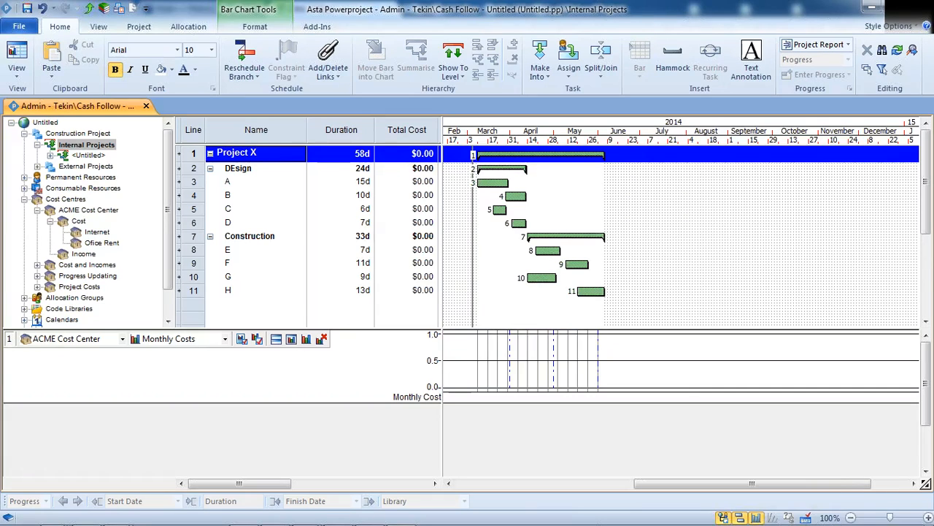
pyautogui.press('Return')
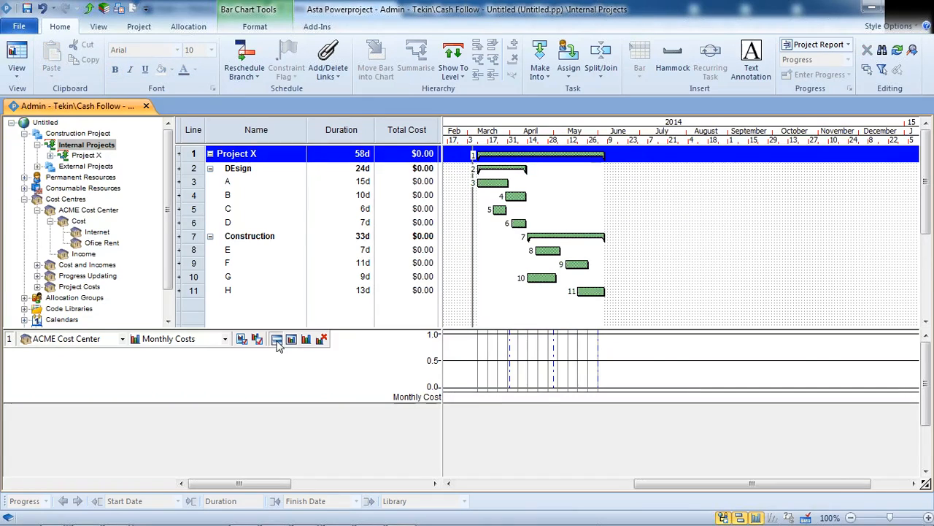
# - Enlarge the bar chart area above the histogram and link all tasks below Project X in sequence
pyautogui.click(276, 339)
pyautogui.moveTo(394, 328); pyautogui.dragTo(394, 391)
pyautogui.moveTo(197, 290); pyautogui.dragTo(193, 168)
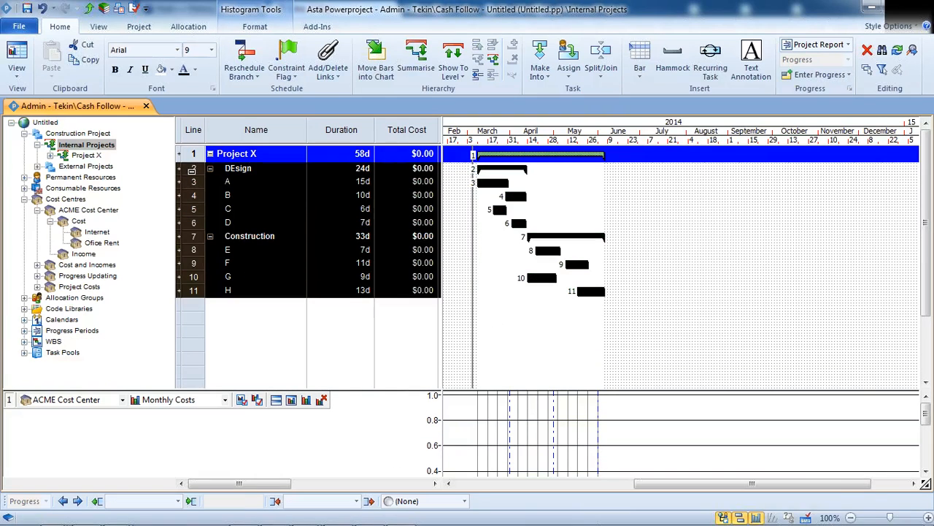
pyautogui.click(335, 77)
pyautogui.click(347, 106)
pyautogui.click(260, 30)
pyautogui.click(661, 318)
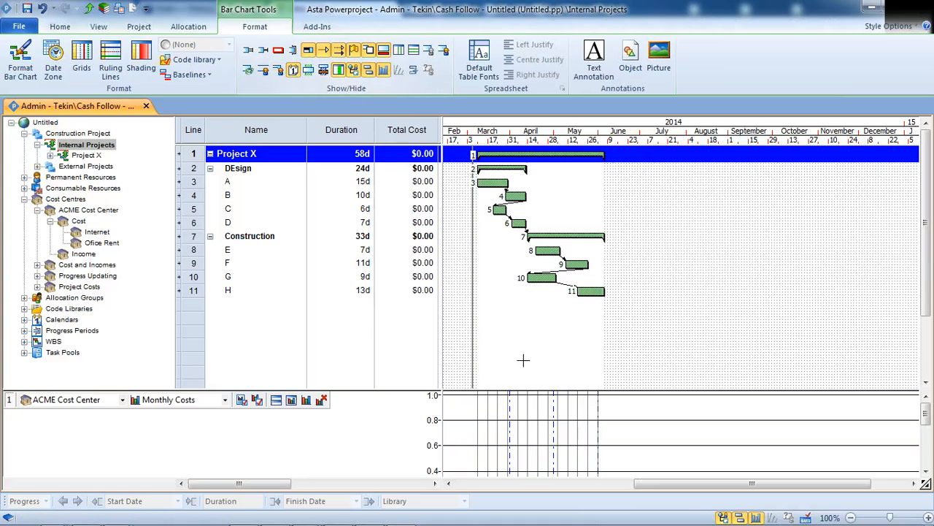
# - Reschedule the project so the linked tasks run one after another
pyautogui.press('F9')
pyautogui.press('Return')
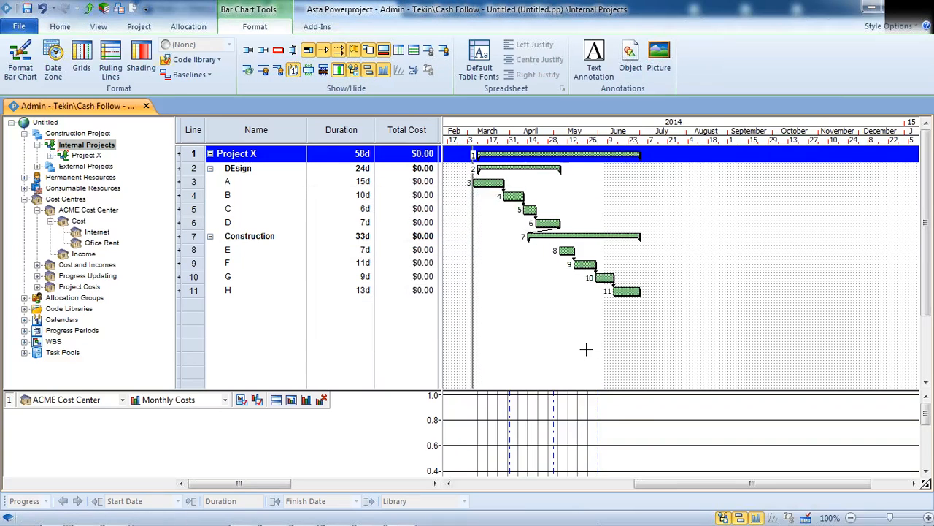
pyautogui.click(277, 51)
pyautogui.click(277, 51)
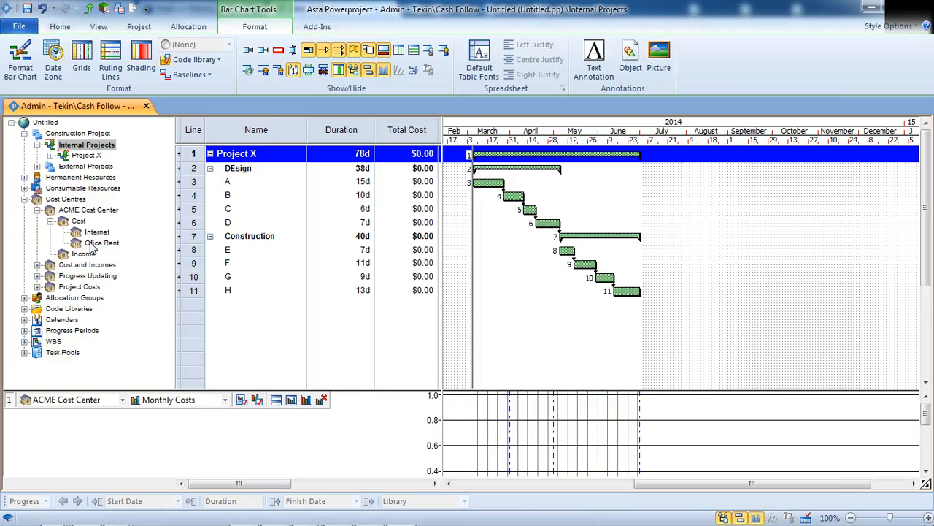
# - Assign the Ofice Rent cost centre to the Project X summary bar and fit the Monthly Costs histogram to its pane
pyautogui.click(90, 246)
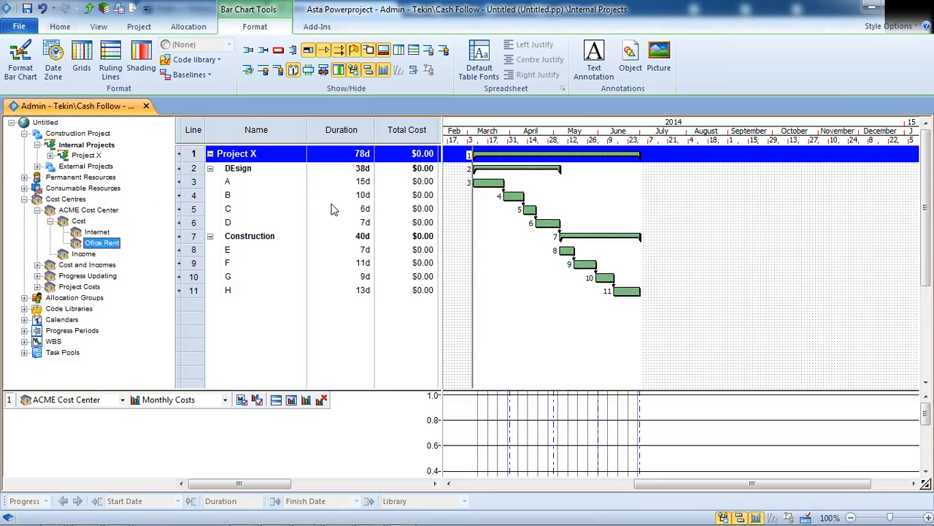
pyautogui.click(482, 183)
pyautogui.keyDown('ctrl'); pyautogui.click(515, 197); pyautogui.keyUp('ctrl')
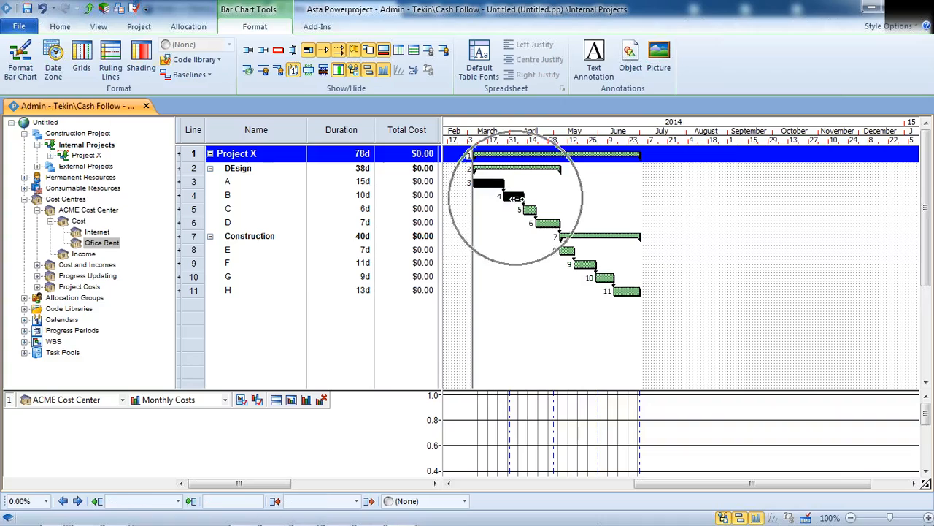
pyautogui.click(515, 261)
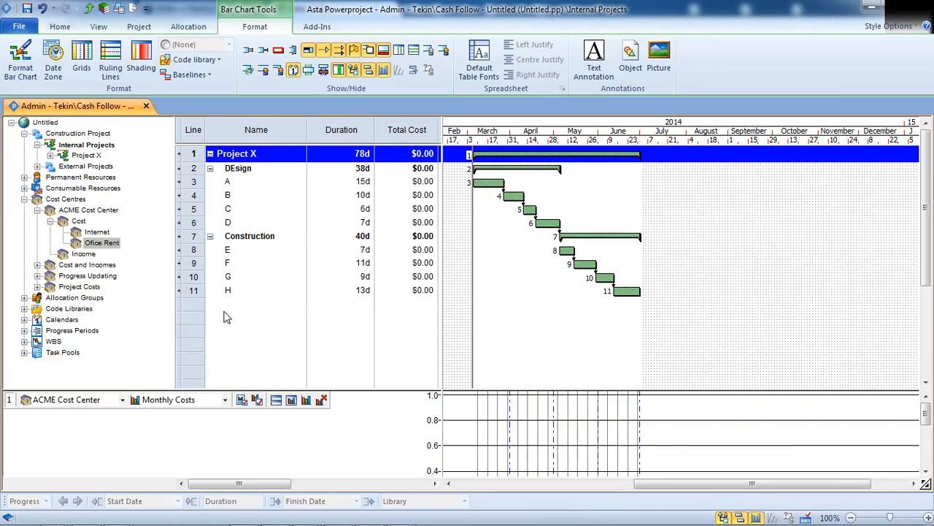
pyautogui.click(101, 248)
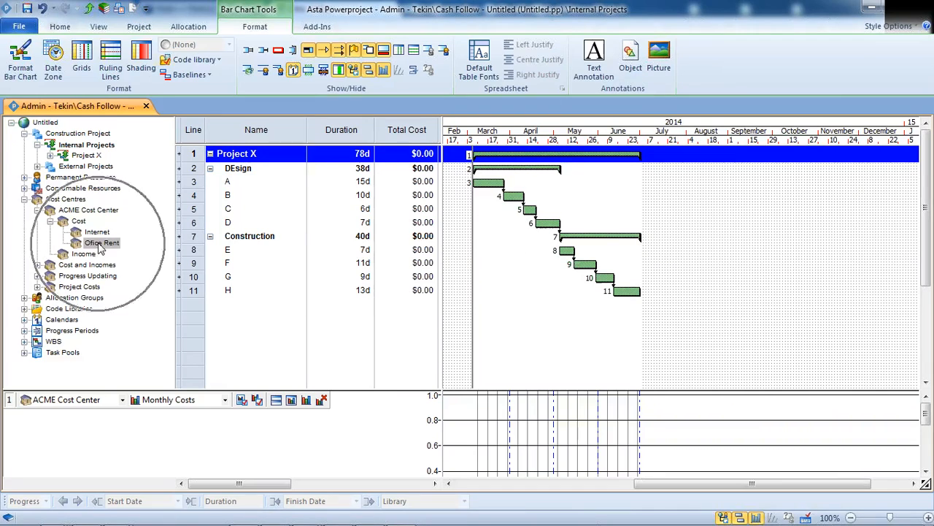
pyautogui.click(559, 154)
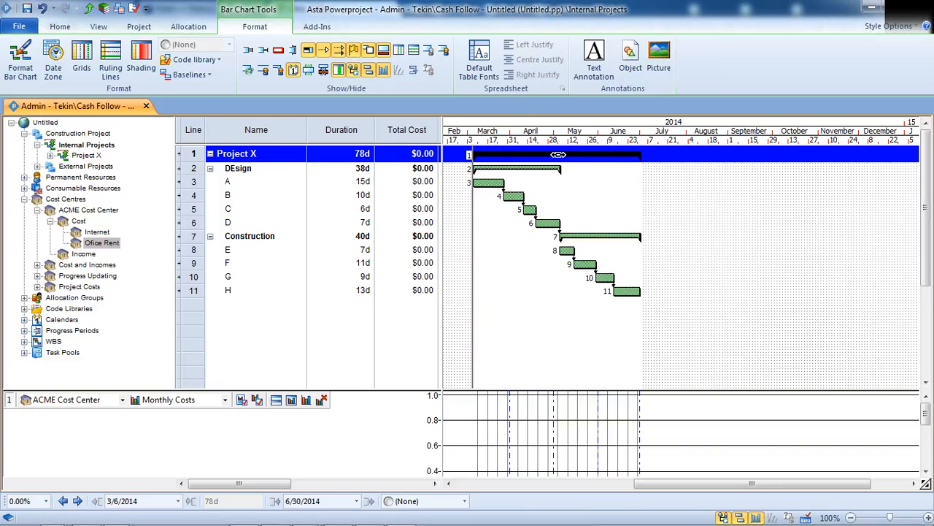
pyautogui.click(525, 272)
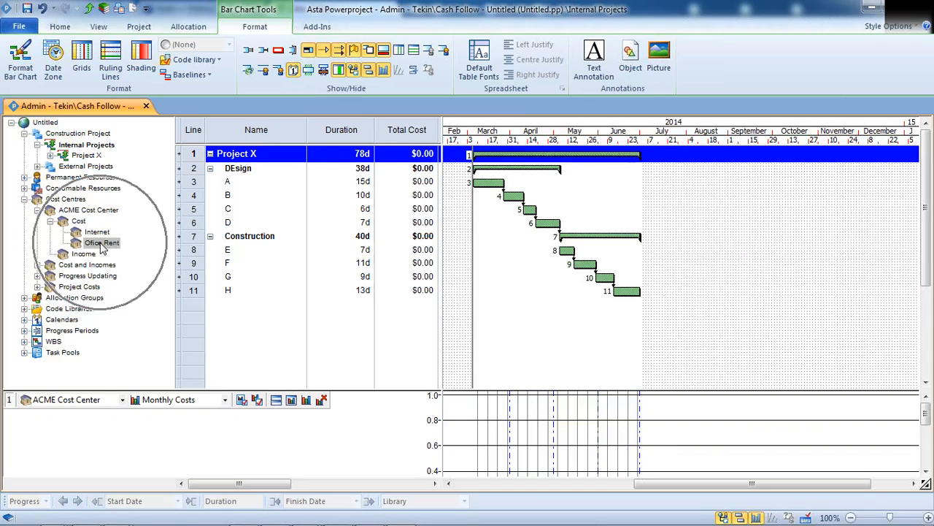
pyautogui.moveTo(100, 243); pyautogui.dragTo(567, 159)
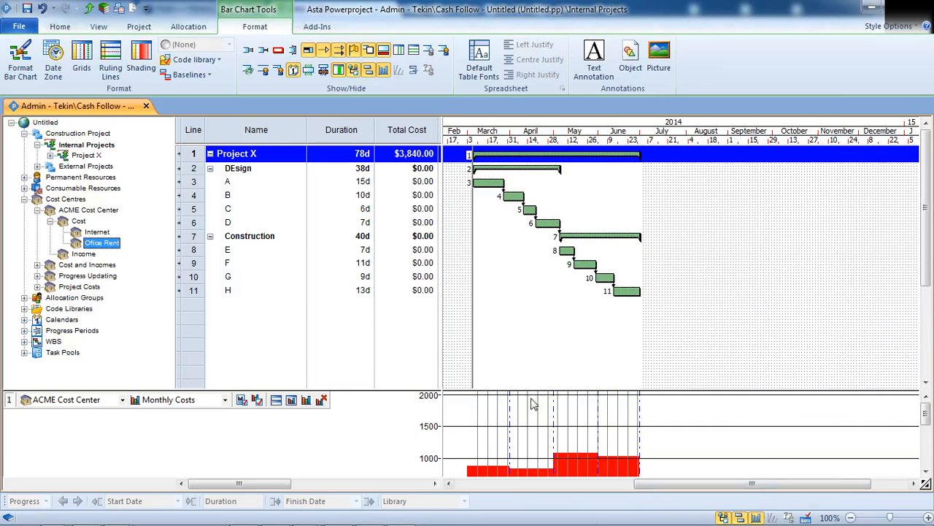
pyautogui.click(275, 401)
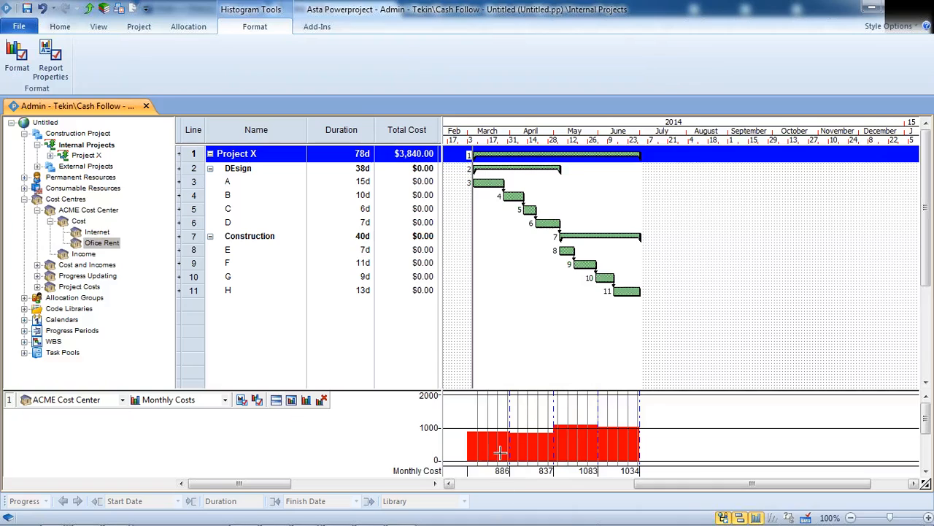
pyautogui.click(631, 320)
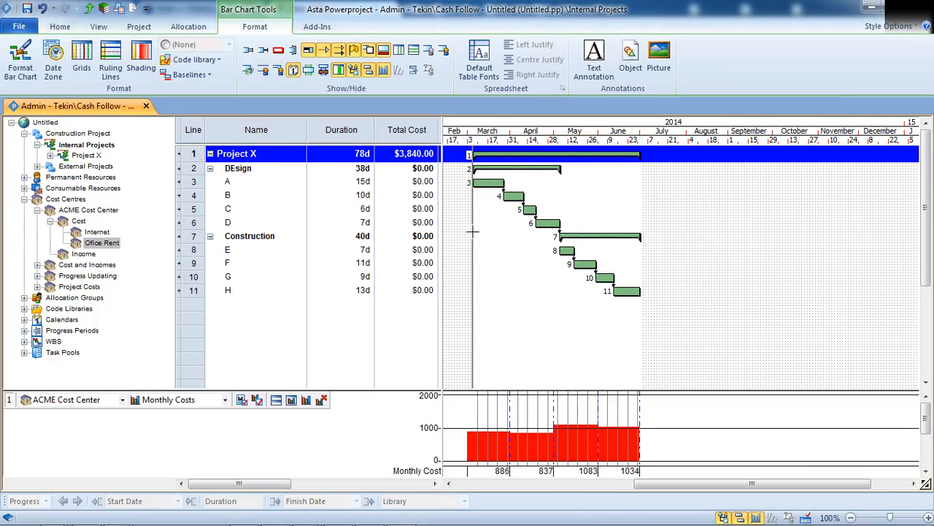
# - Show the cost allocations as lines in the bar chart and assign the Internet cost centre to Project X
pyautogui.click(249, 70)
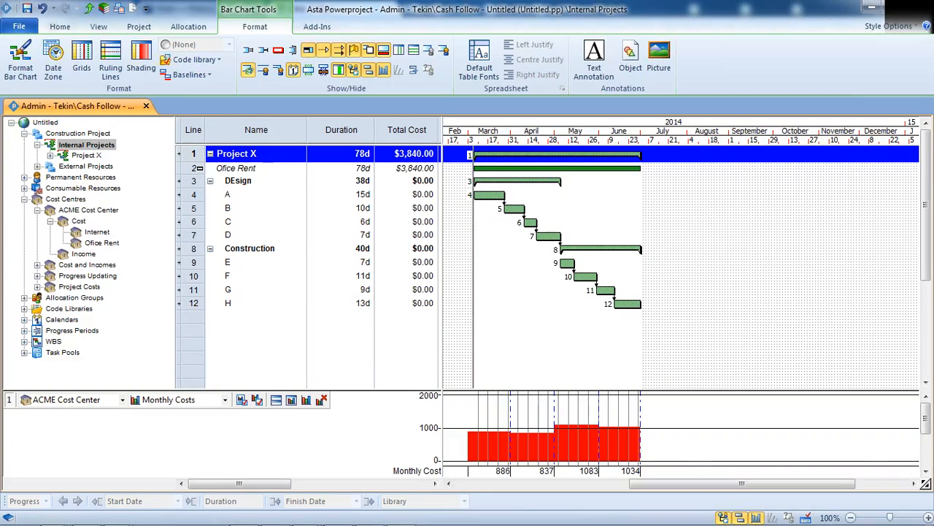
pyautogui.click(197, 168)
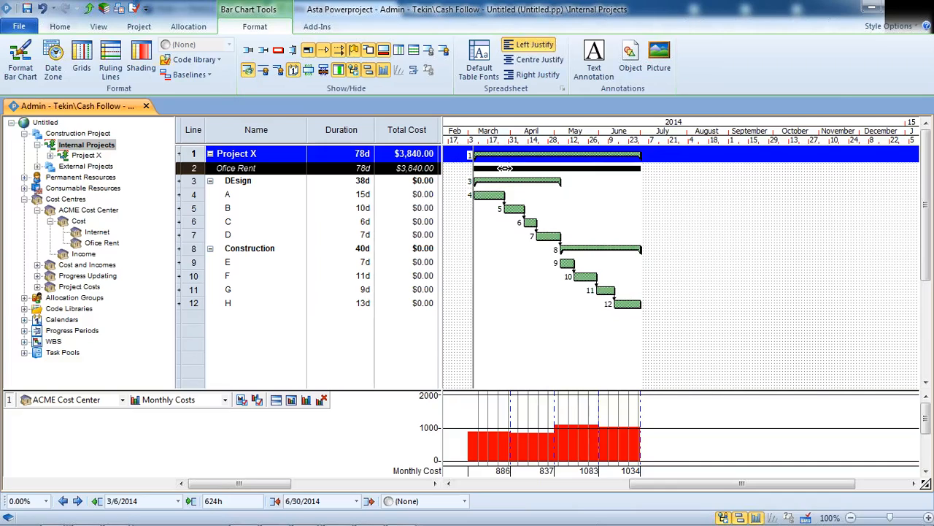
pyautogui.click(527, 316)
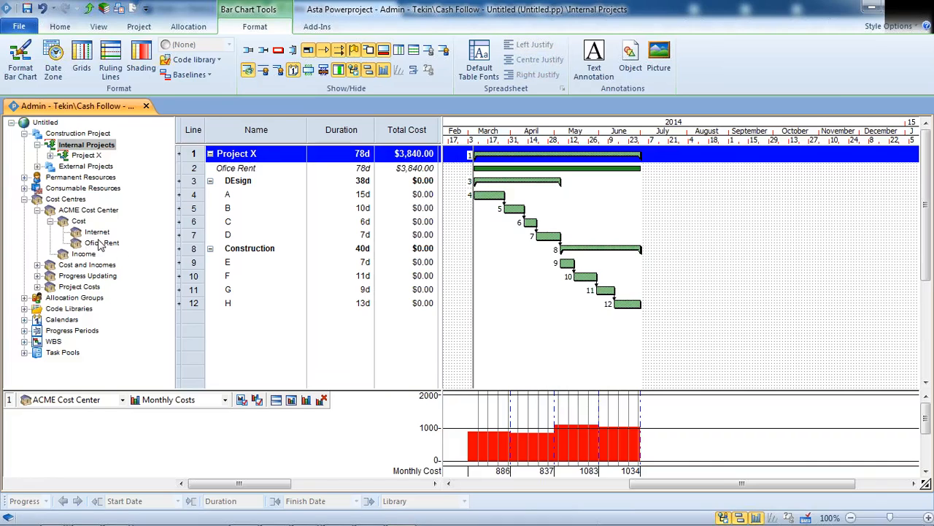
pyautogui.moveTo(97, 232); pyautogui.dragTo(498, 169)
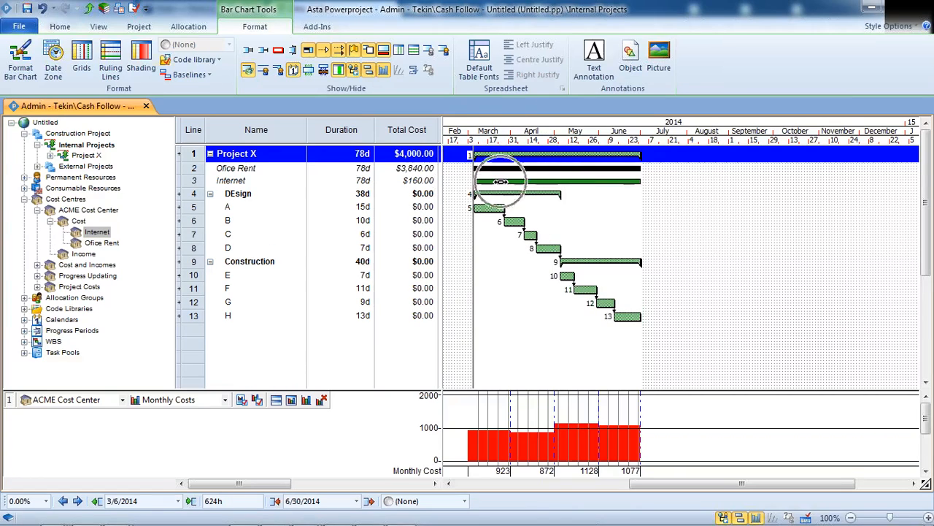
pyautogui.click(480, 292)
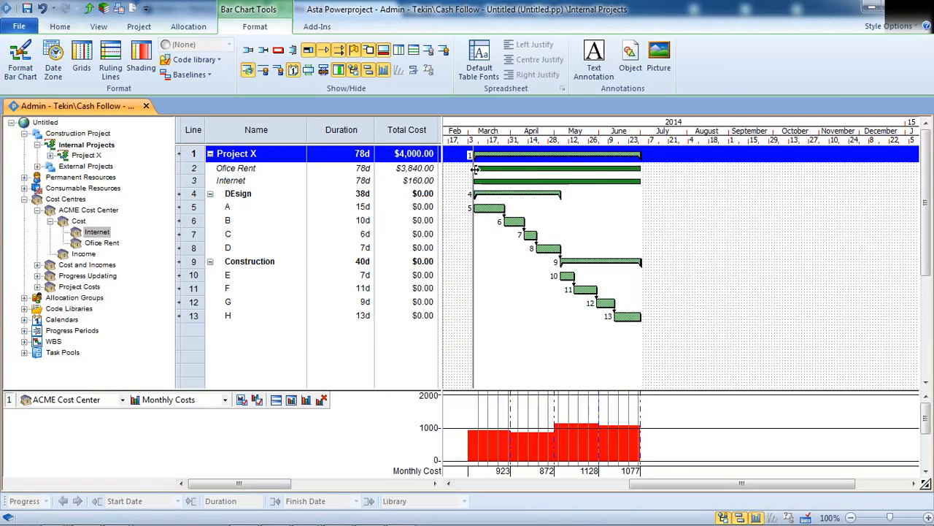
# - Move the allocation starts to make Ofice Rent 59d and Internet 43d long, and extend task H to 73d
pyautogui.moveTo(474, 168); pyautogui.dragTo(556, 192)
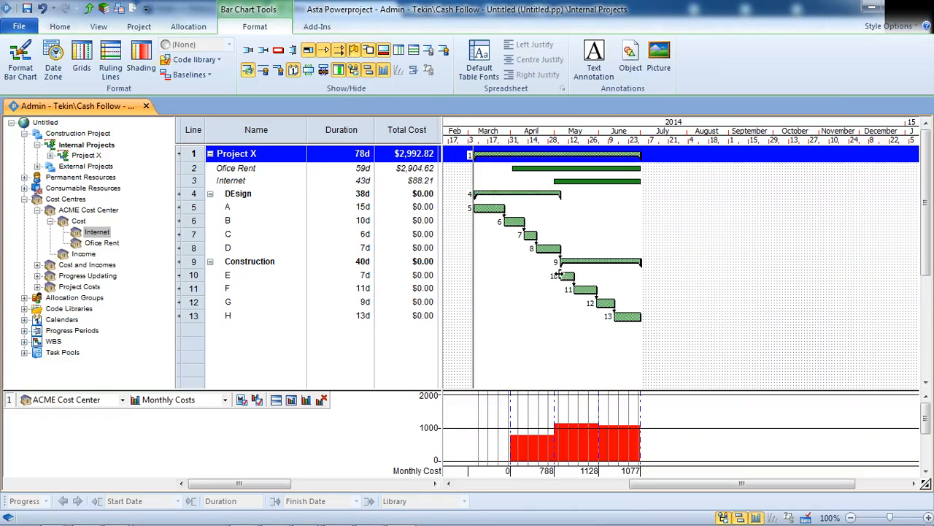
pyautogui.moveTo(640, 316); pyautogui.dragTo(761, 318)
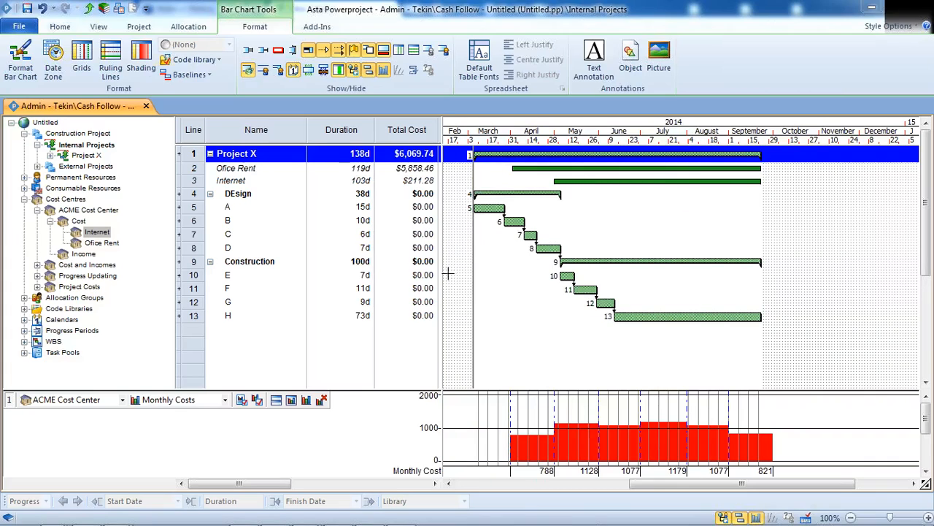
# - Open the Library Explorer and bring up the properties of the last user in the Admin group
pyautogui.click(105, 10)
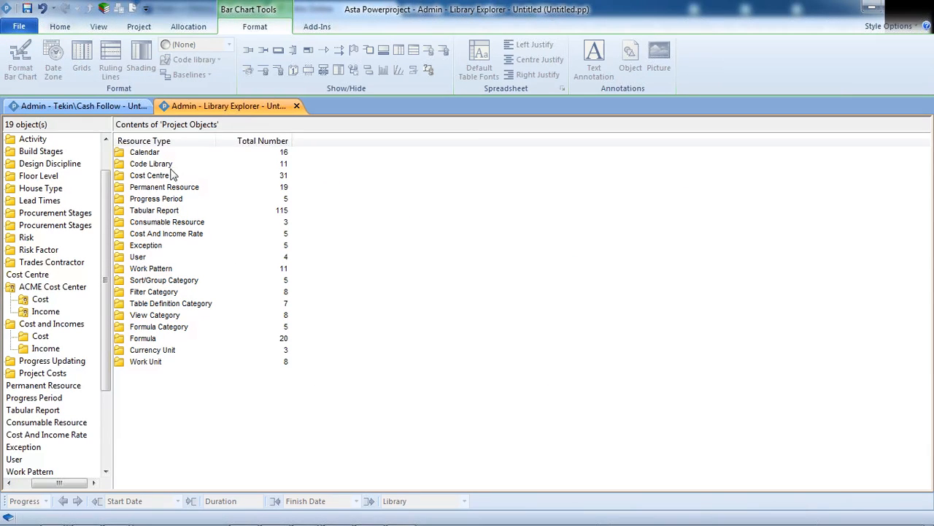
pyautogui.doubleClick(124, 257)
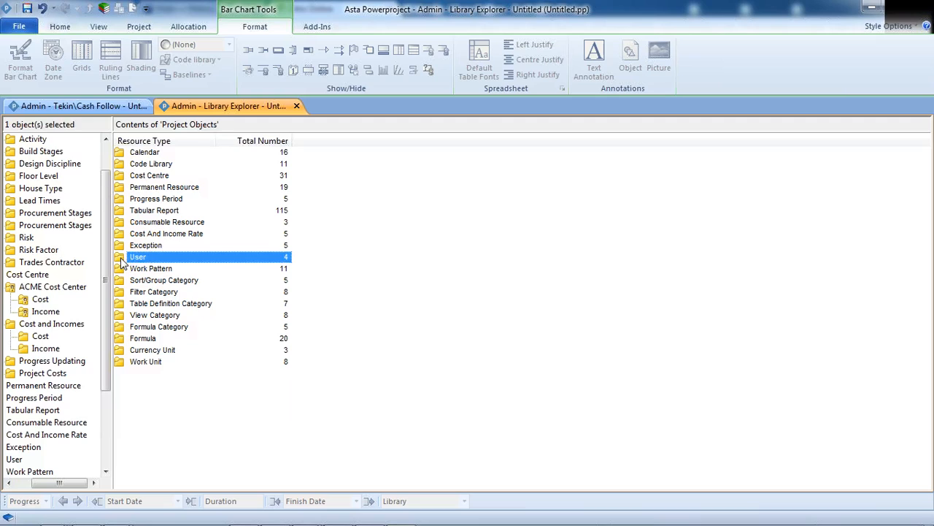
pyautogui.doubleClick(124, 154)
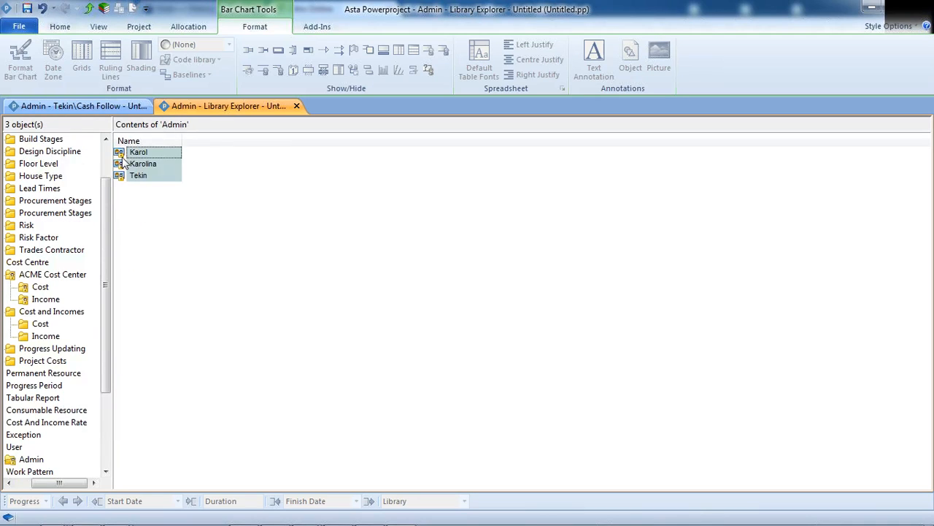
pyautogui.press('ctrl')
pyautogui.press('ctrl')
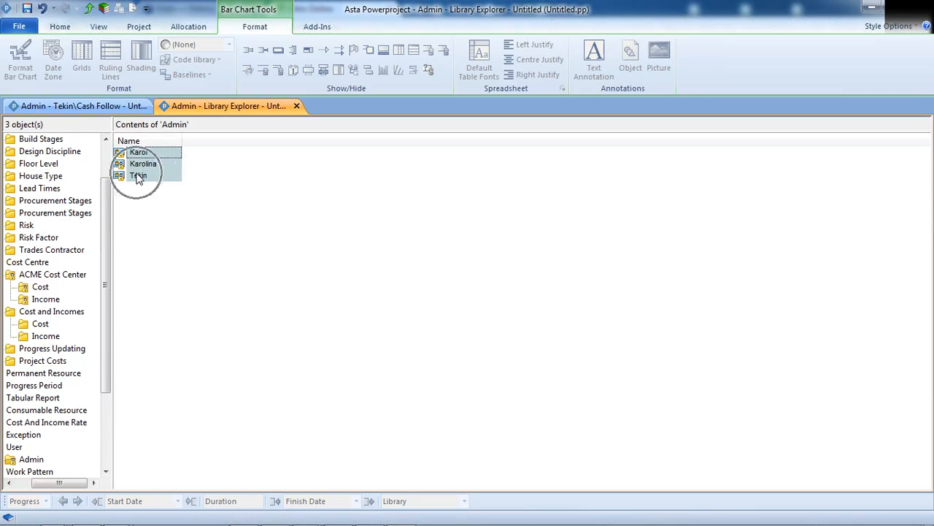
pyautogui.click(135, 178)
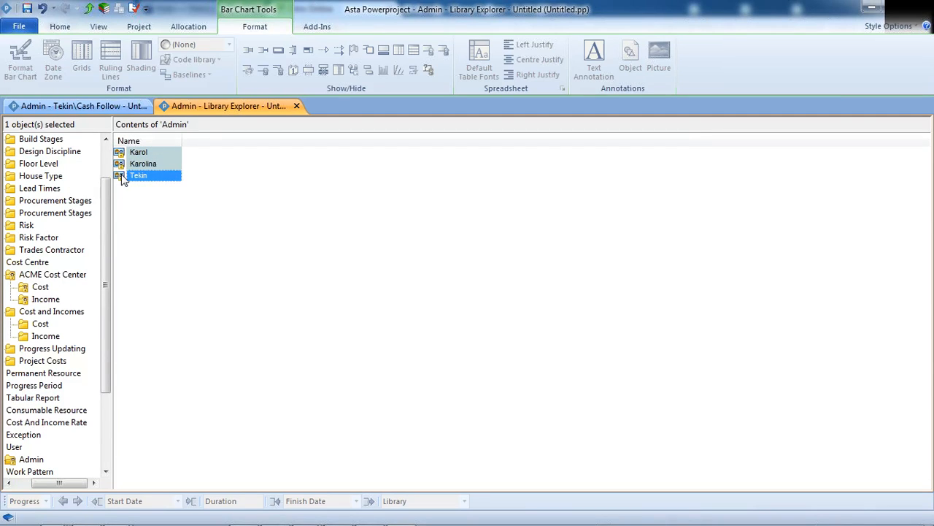
pyautogui.doubleClick(122, 178)
# - Review the user's chart access rights for DEsign under Project X, along with the library access rights
pyautogui.click(335, 174)
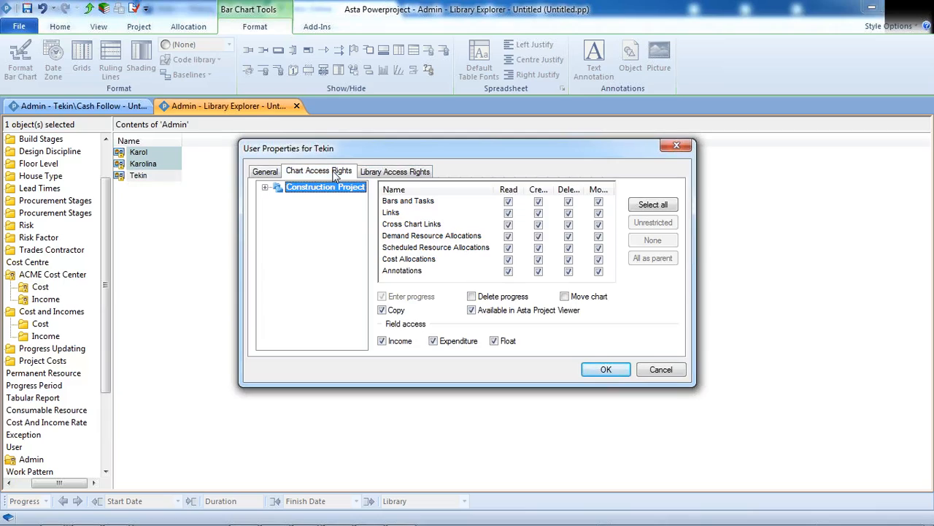
pyautogui.click(265, 187)
pyautogui.click(277, 199)
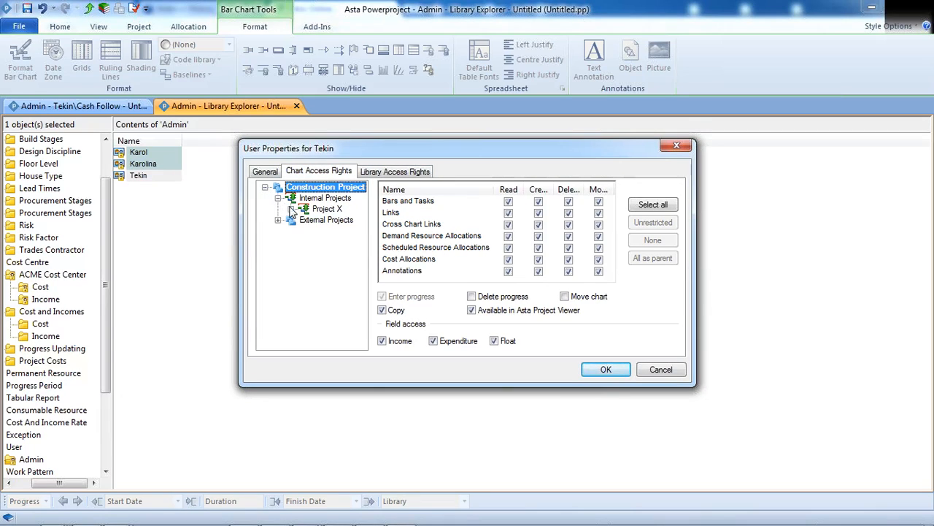
pyautogui.click(290, 209)
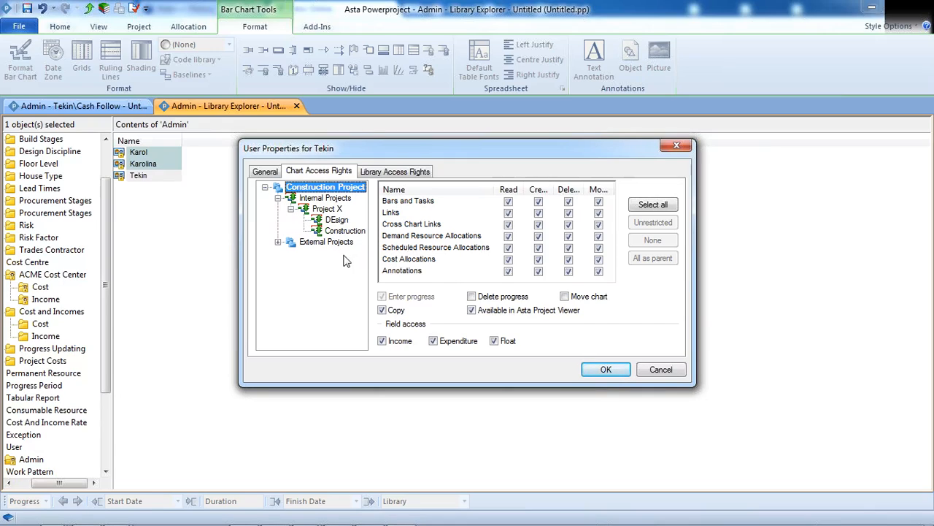
pyautogui.click(337, 220)
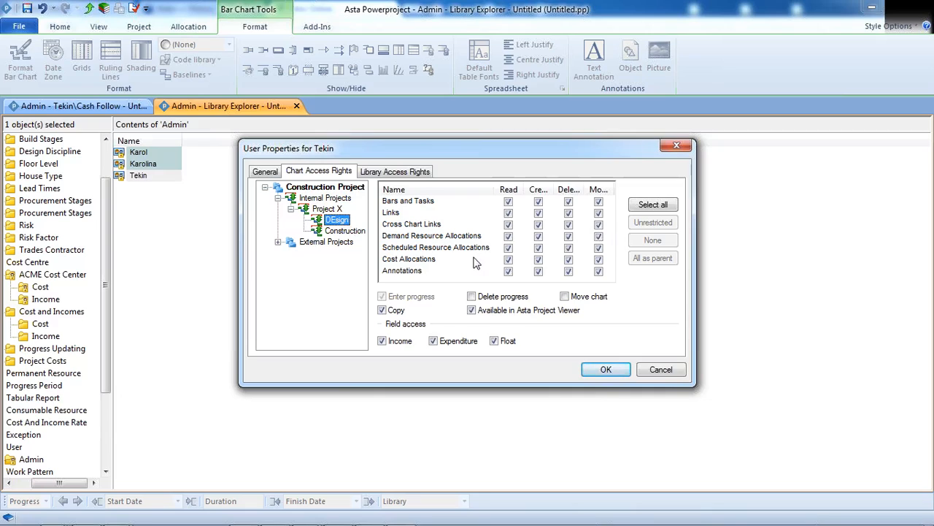
pyautogui.click(381, 173)
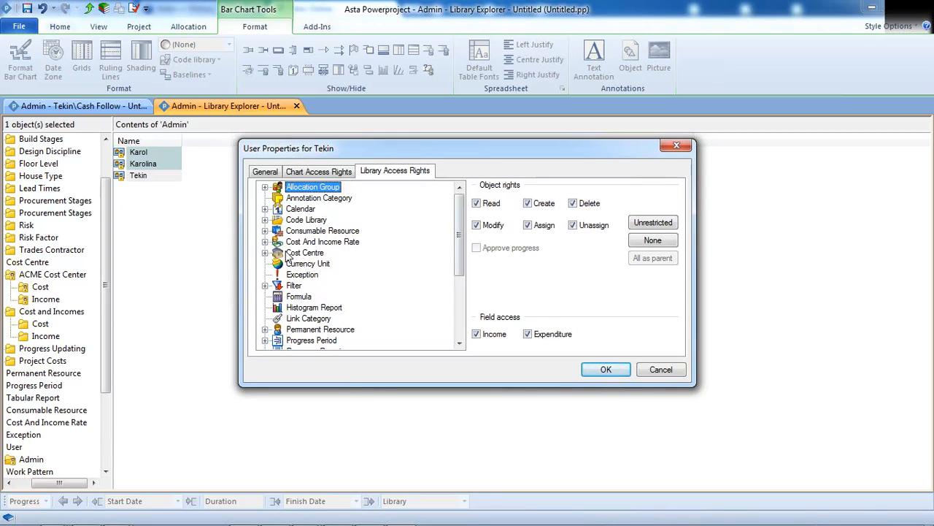
pyautogui.click(266, 172)
pyautogui.click(318, 173)
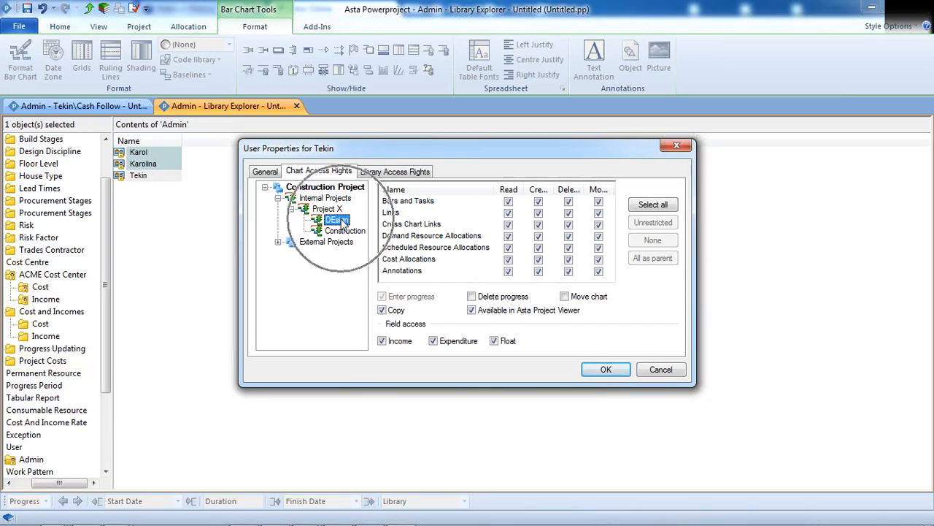
# - Remove all Cost Allocations rights on the DEsign chart and limit Cost Allocations on the Construction chart to Read only
pyautogui.click(509, 260)
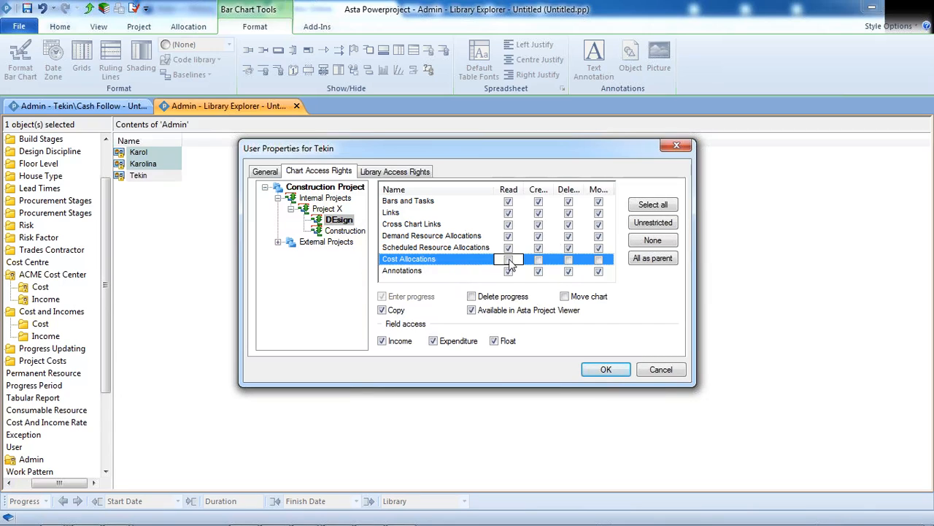
pyautogui.click(348, 232)
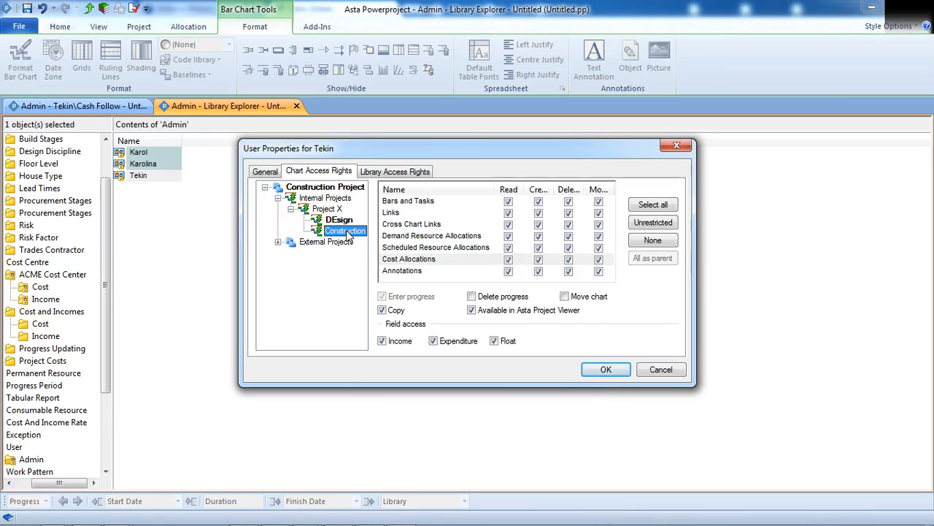
pyautogui.click(509, 261)
pyautogui.click(538, 263)
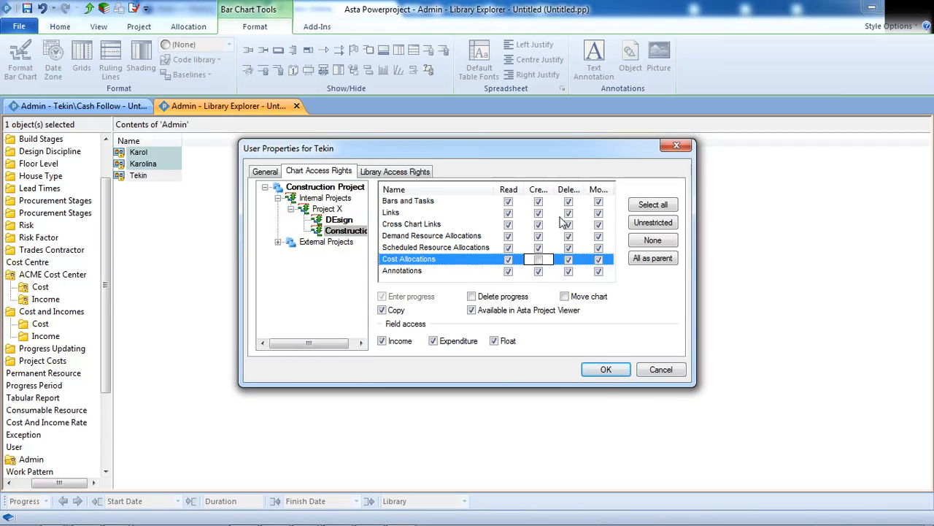
pyautogui.click(568, 262)
pyautogui.click(569, 262)
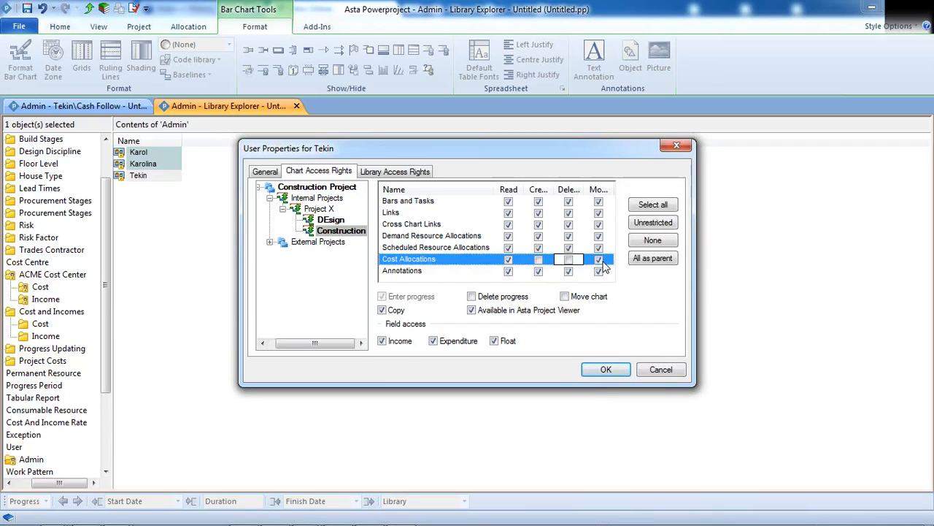
pyautogui.click(599, 261)
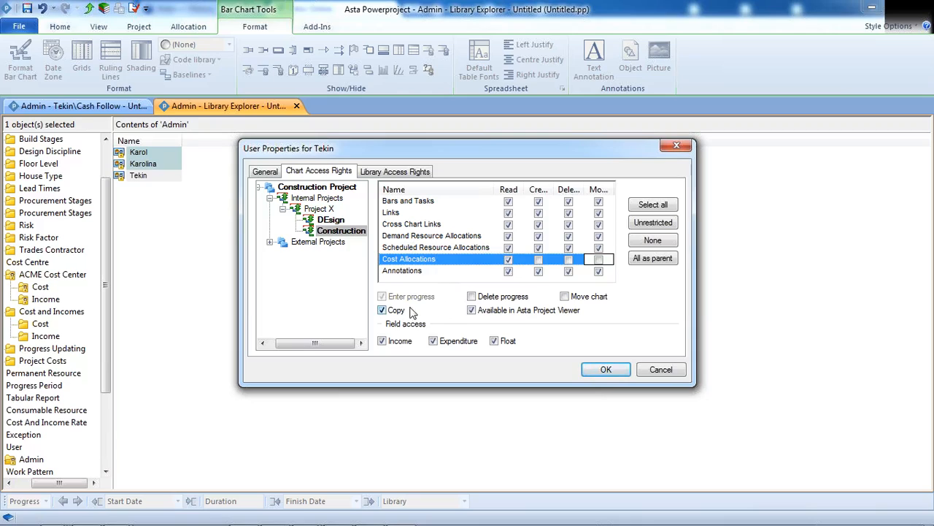
# - Inspect the user's library access rights, including those for Histogram Report, and close the user properties without saving
pyautogui.press('ctrl')
pyautogui.press('ctrl')
pyautogui.click(399, 174)
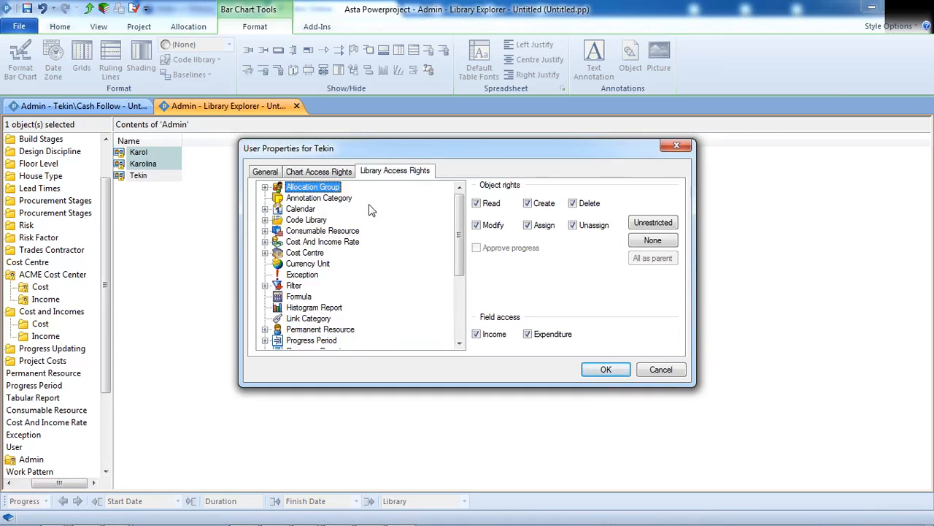
pyautogui.scroll(-5, 460, 233)
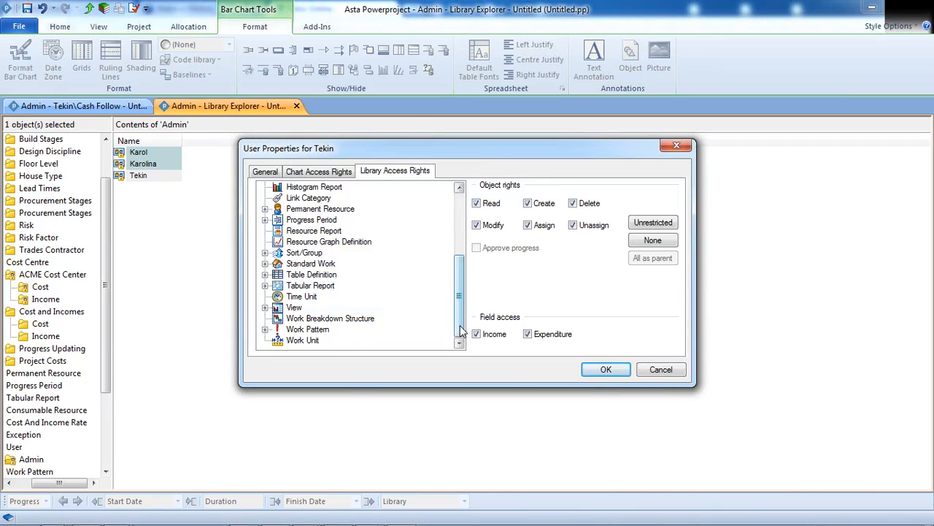
pyautogui.moveTo(459, 328); pyautogui.dragTo(460, 291)
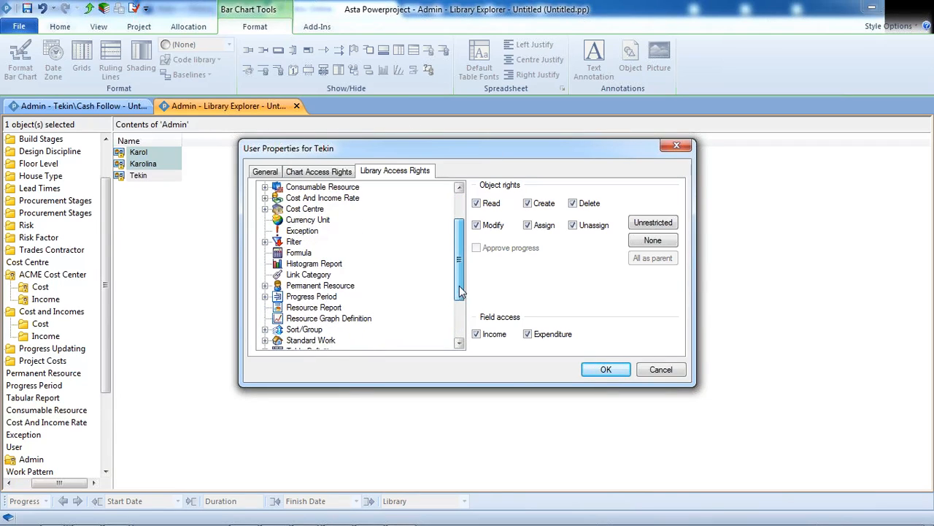
pyautogui.click(303, 265)
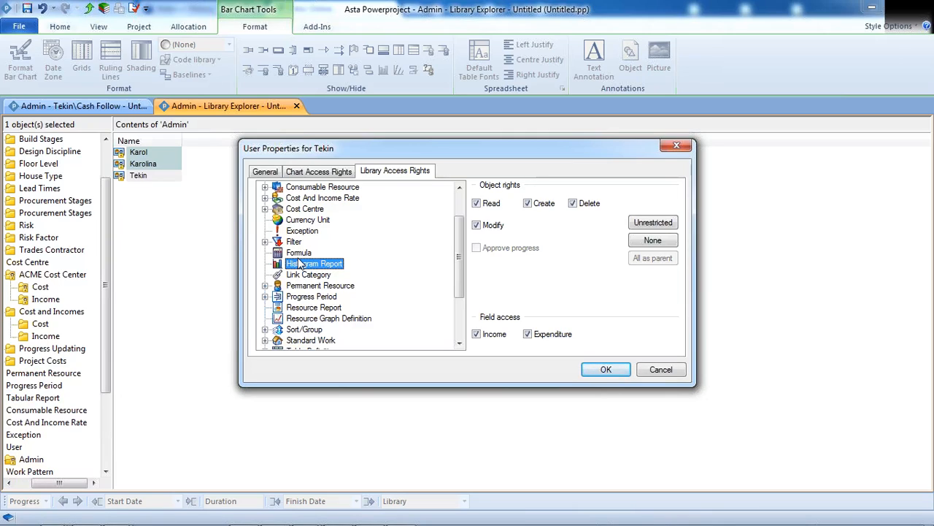
pyautogui.click(677, 149)
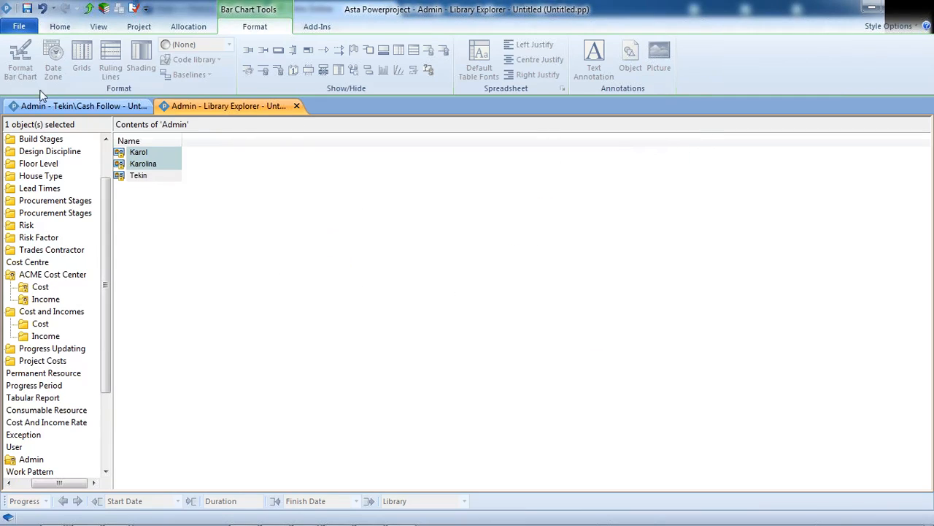
pyautogui.click(44, 106)
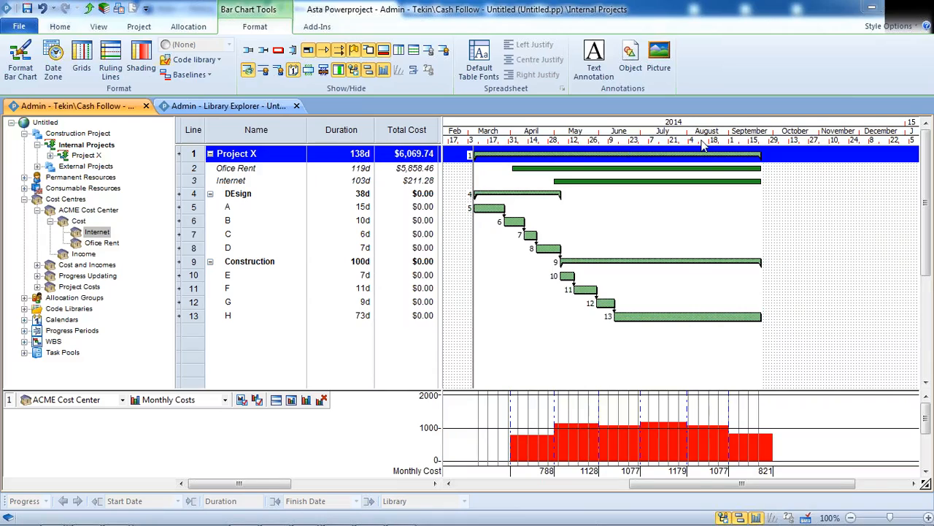
pyautogui.click(105, 13)
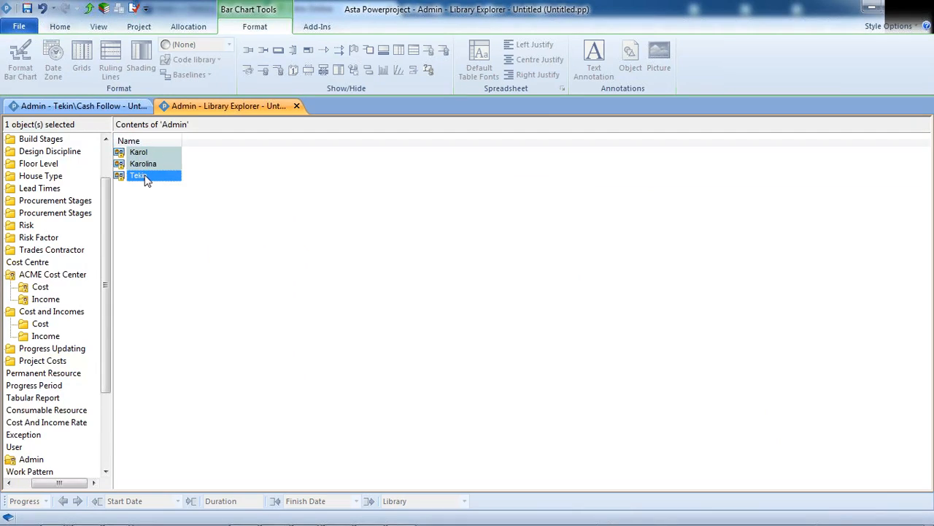
pyautogui.scroll(2, 110, 182)
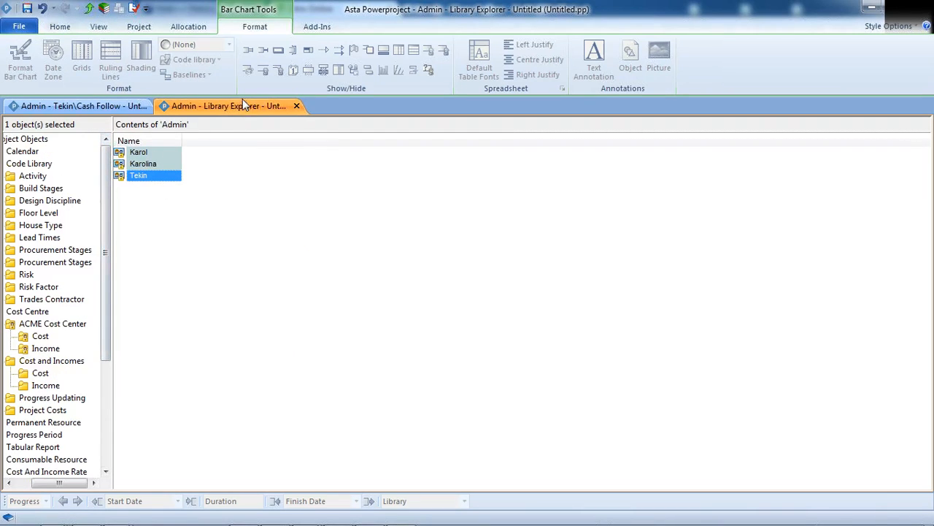
pyautogui.click(297, 106)
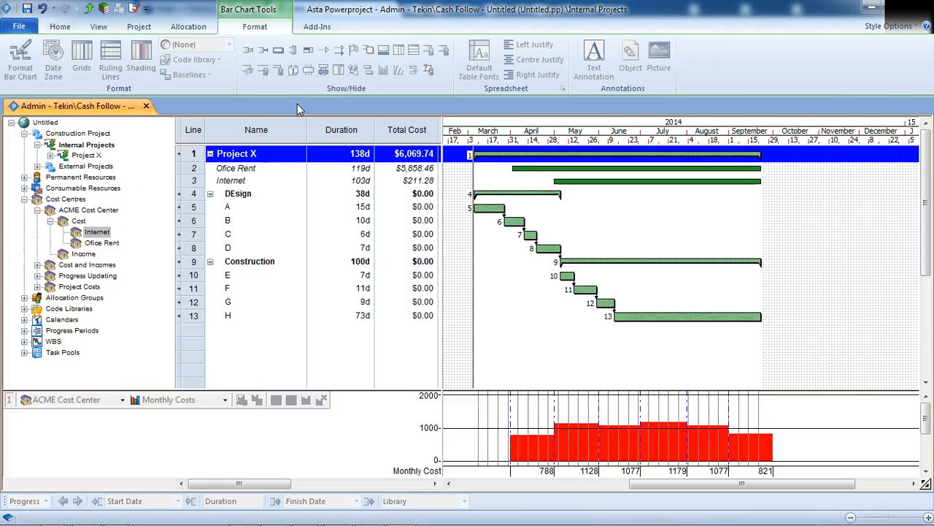
# - Add a currency unit named TRY in the Library Explorer with the fraction name Kr and the symbol TL
pyautogui.click(105, 8)
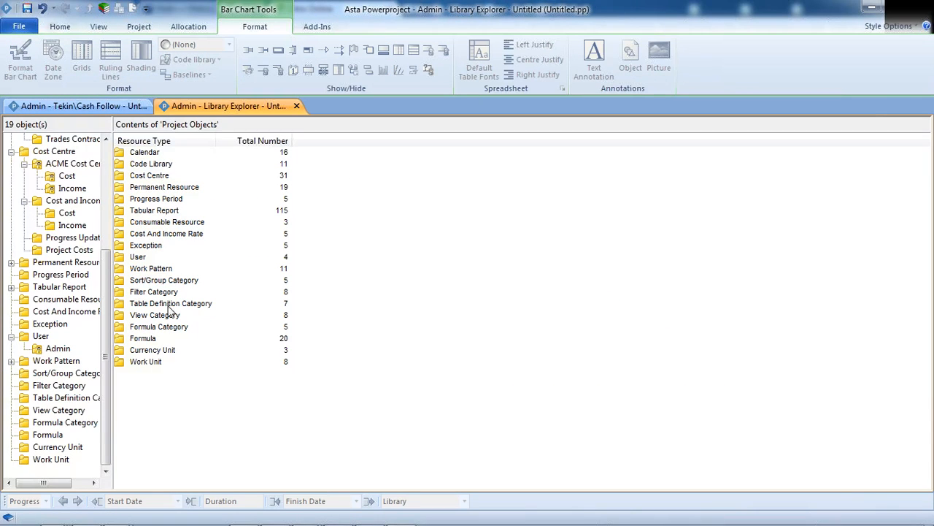
pyautogui.click(145, 354)
pyautogui.doubleClick(146, 353)
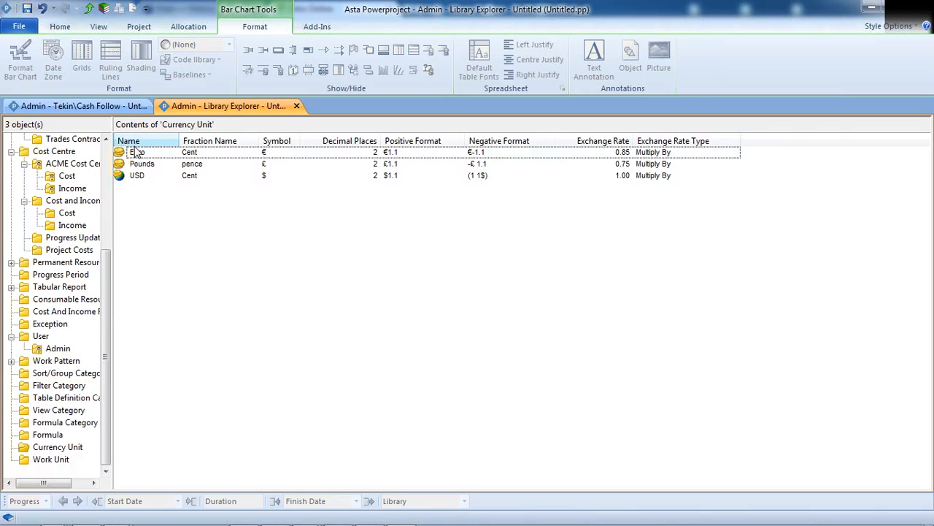
pyautogui.click(145, 187)
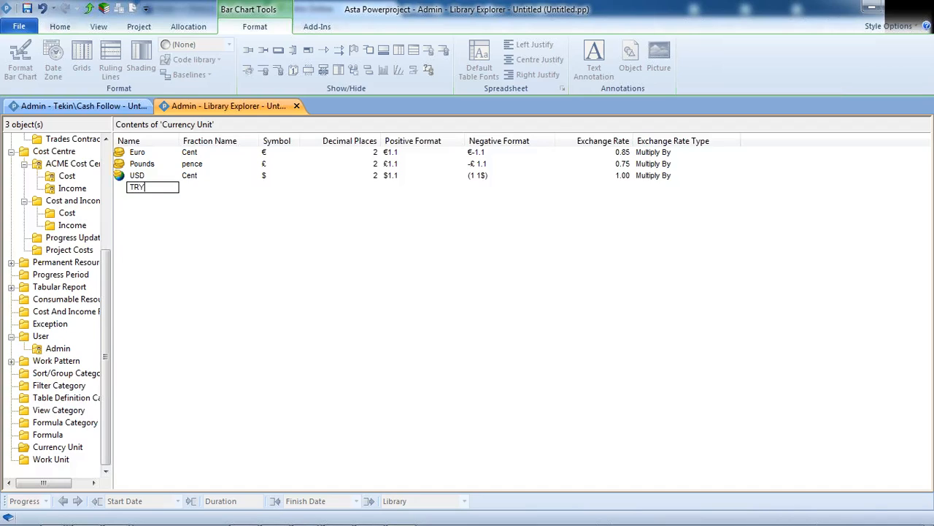
pyautogui.click(213, 187)
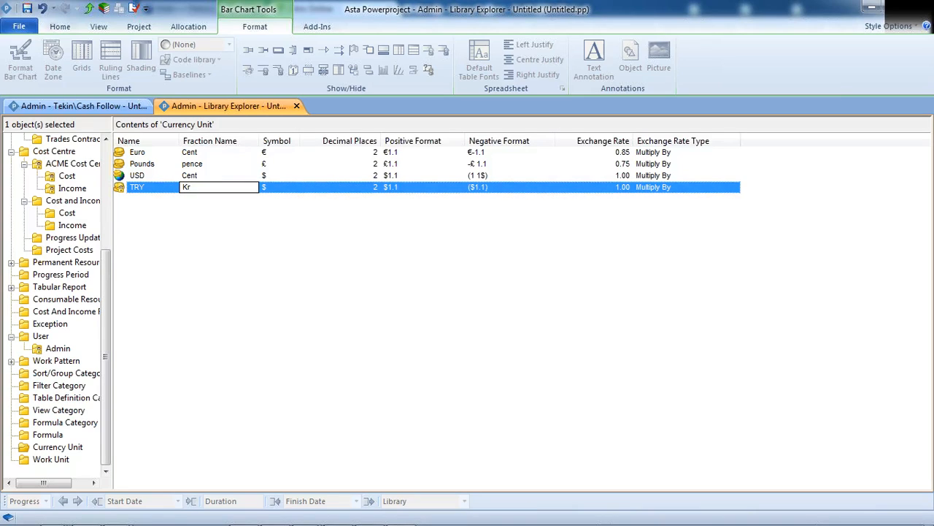
pyautogui.write('Kr')
pyautogui.click(281, 189)
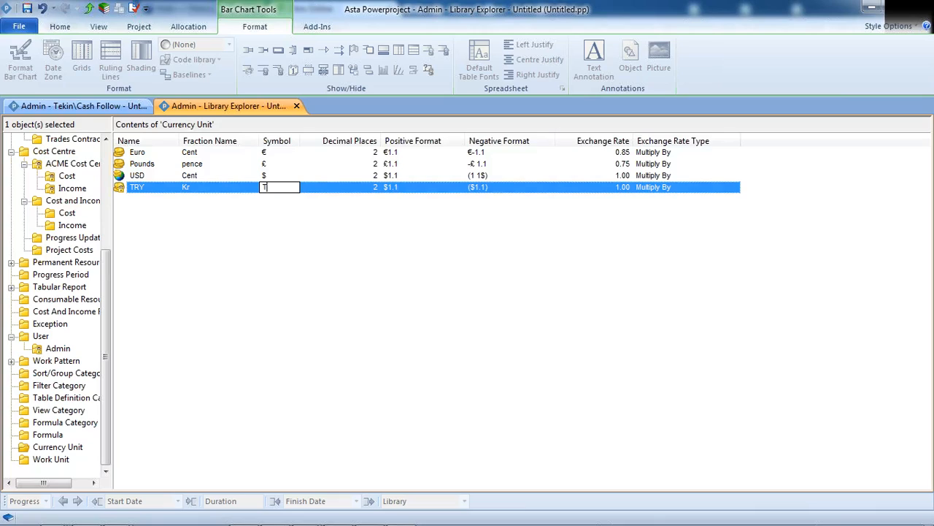
# - Set the TRY currency's positive format to TL1.1 and its exchange rate to 2, and return to the project bar chart
pyautogui.click(398, 190)
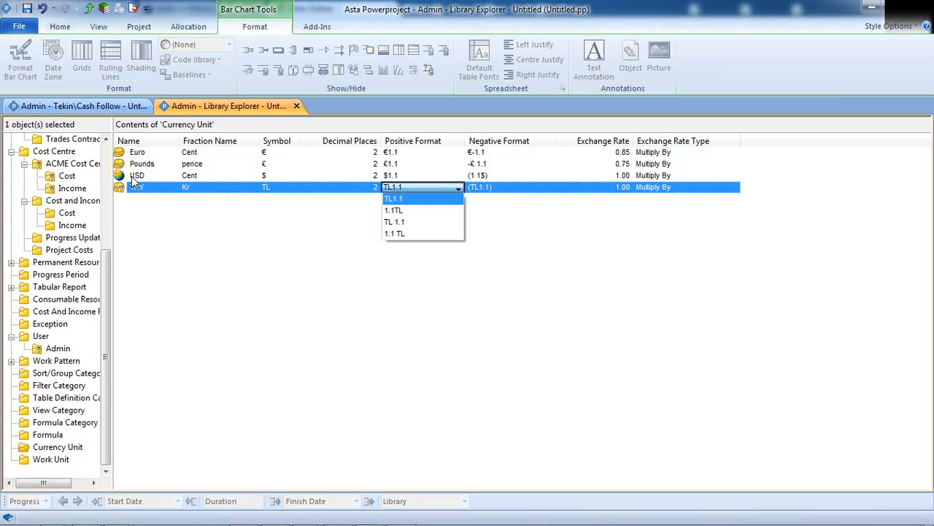
pyautogui.click(409, 189)
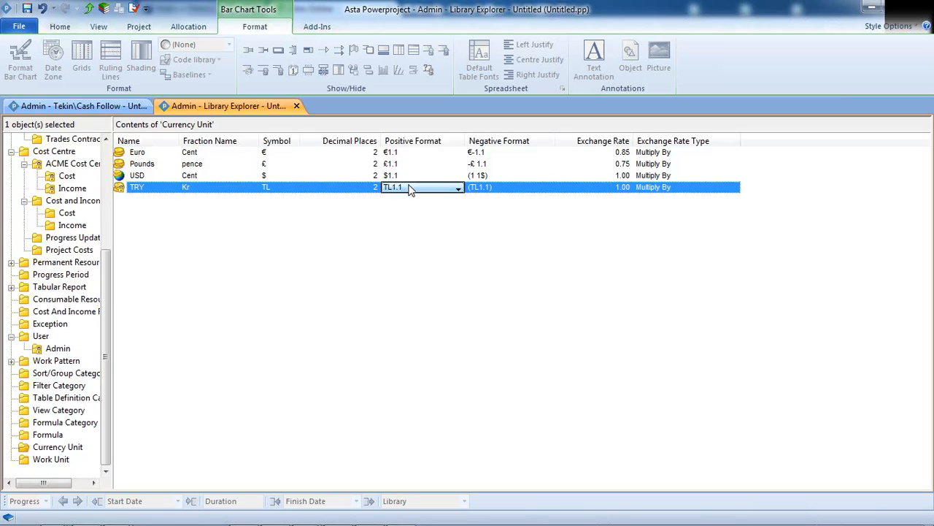
pyautogui.click(605, 188)
pyautogui.write('2')
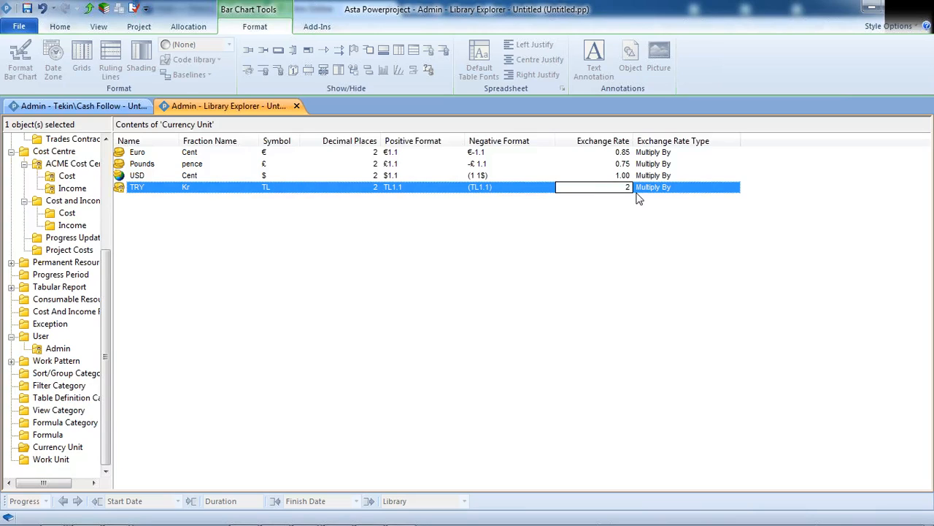
pyautogui.click(628, 257)
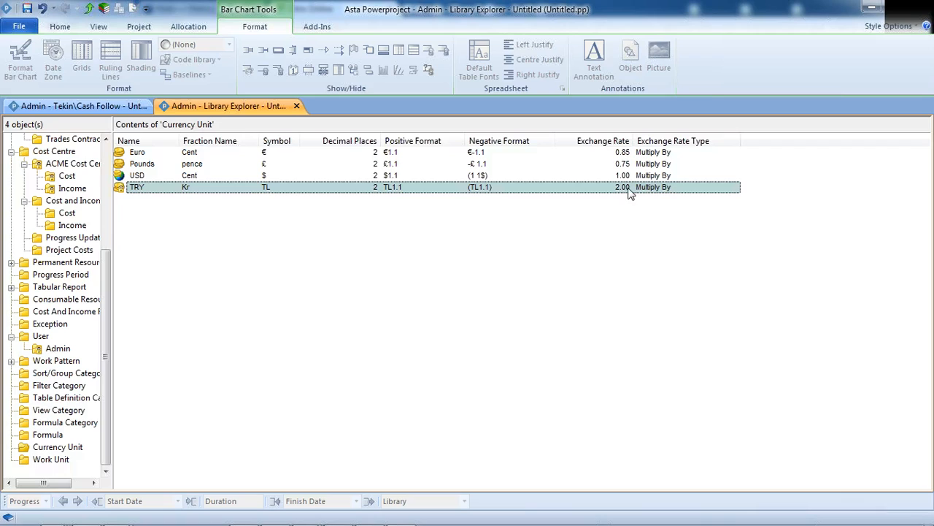
pyautogui.click(107, 106)
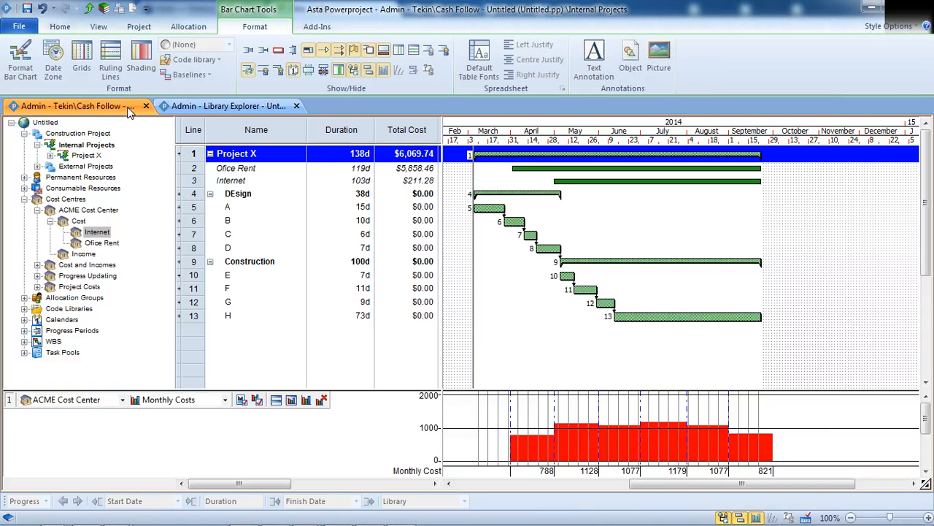
# - Format the Ofice Rent total cost cell as currency in TRY, and check the TRY exchange rate in the Library Explorer
pyautogui.click(417, 172)
pyautogui.rightClick(417, 172)
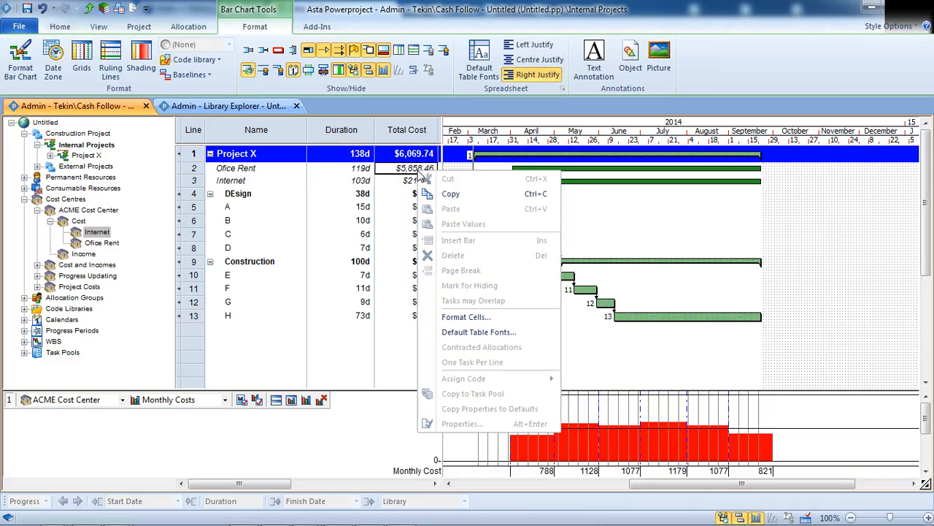
pyautogui.click(459, 318)
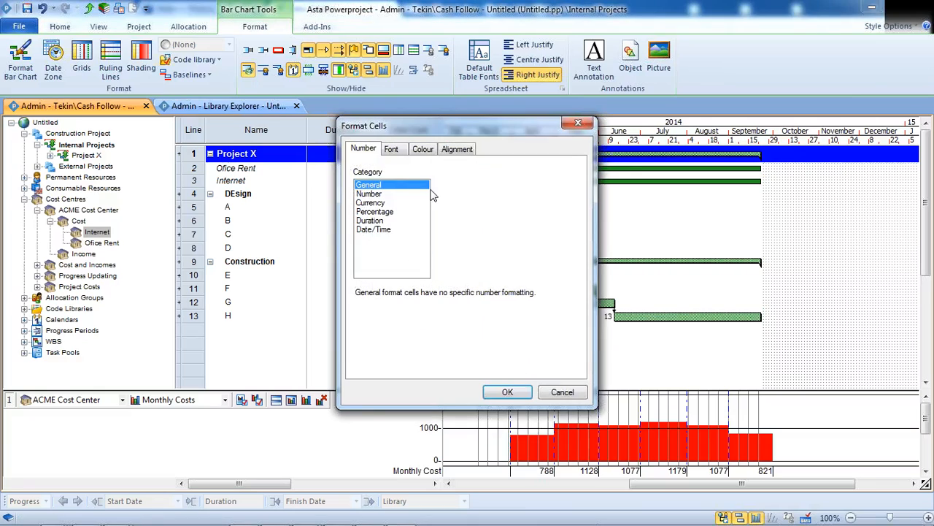
pyautogui.click(374, 203)
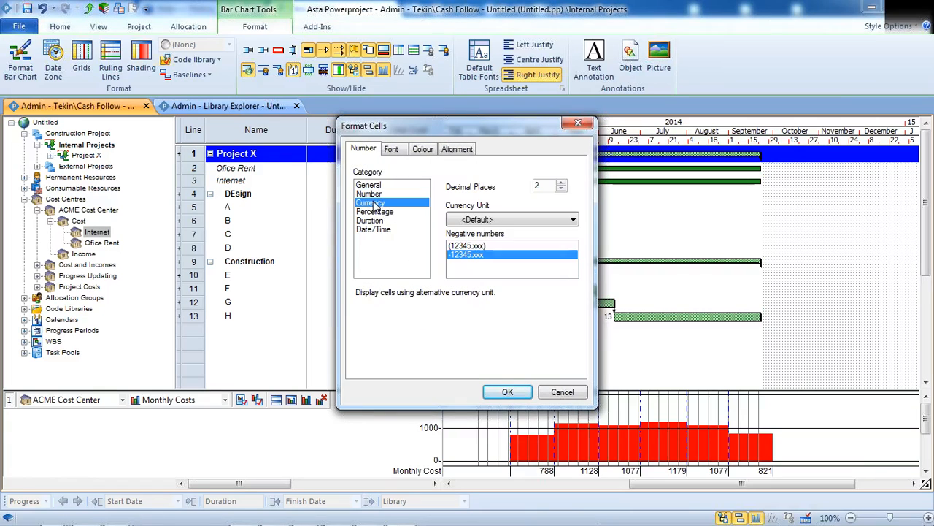
pyautogui.click(571, 221)
pyautogui.click(470, 266)
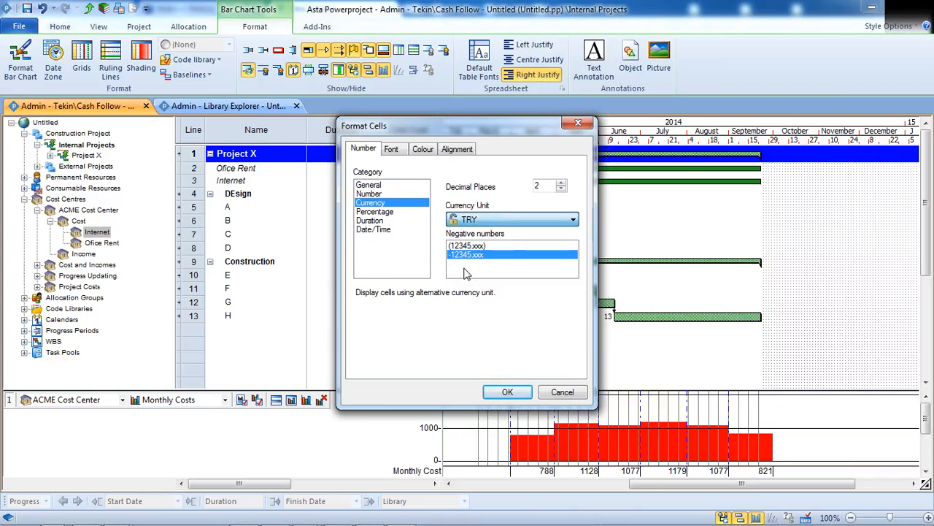
pyautogui.click(508, 391)
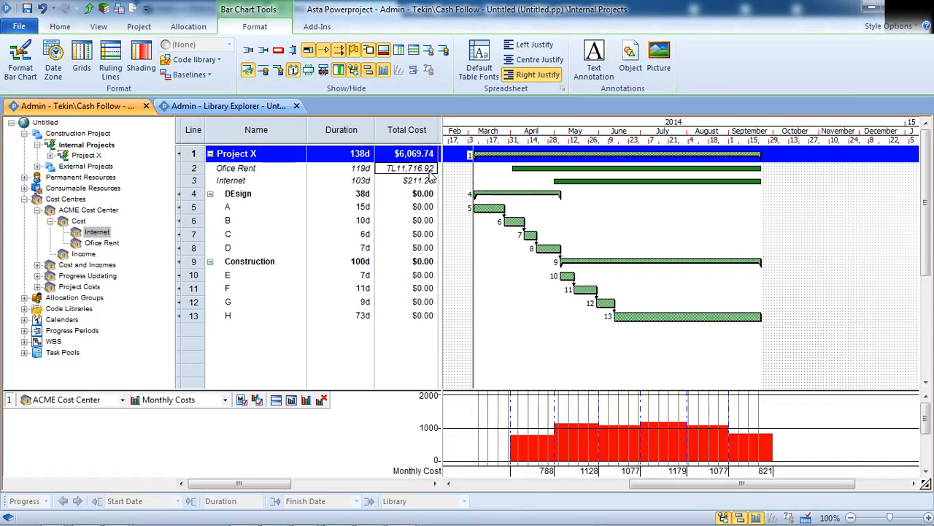
pyautogui.click(105, 8)
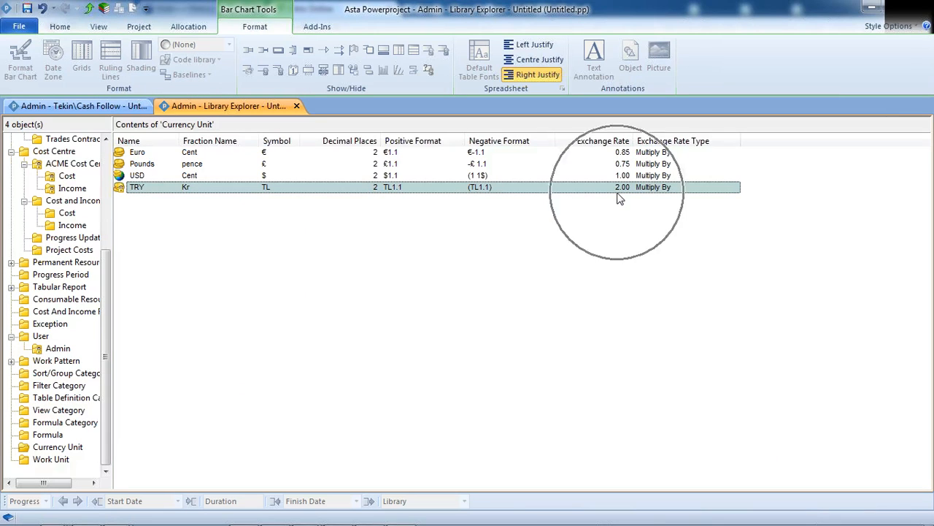
pyautogui.click(91, 107)
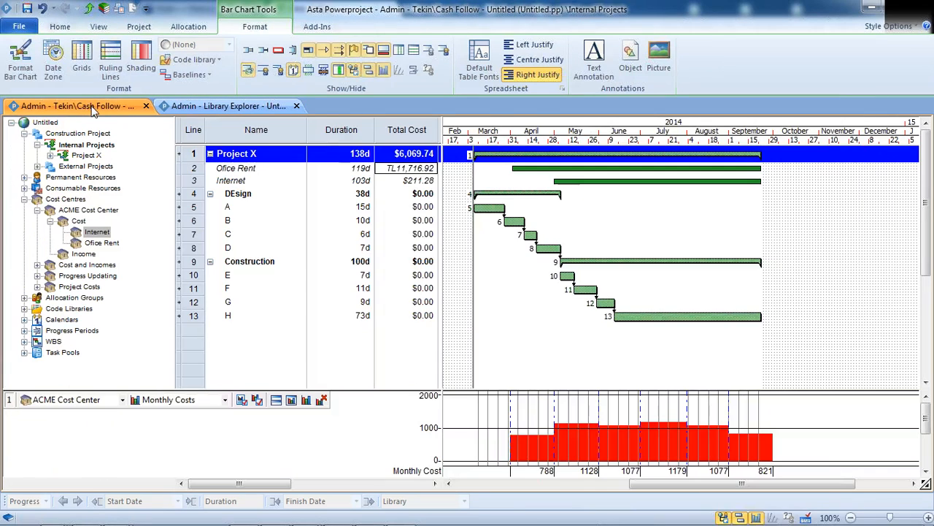
# - Widen the table area and remove the monthly cost columns and the Task work column after Total Cost
pyautogui.moveTo(443, 131); pyautogui.dragTo(684, 135)
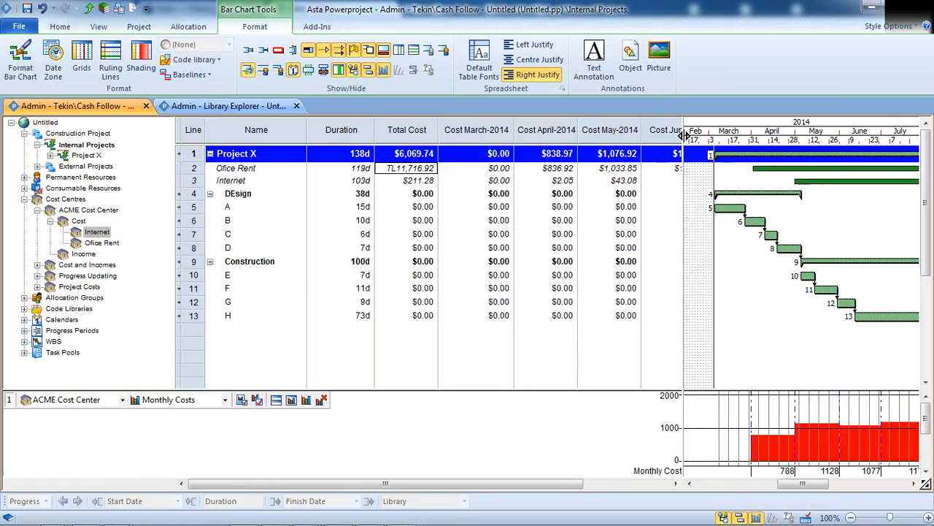
pyautogui.moveTo(467, 132); pyautogui.dragTo(563, 133)
pyautogui.rightClick(562, 133)
pyautogui.click(595, 236)
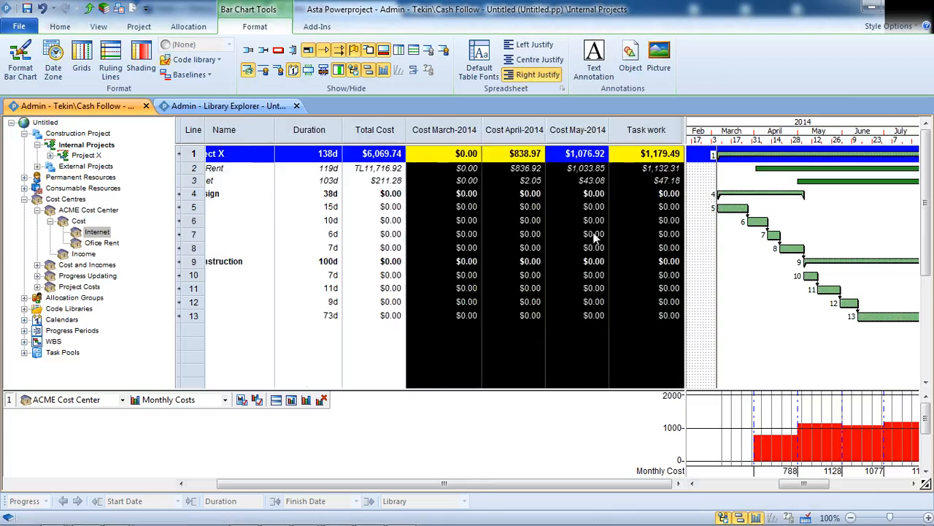
pyautogui.rightClick(478, 130)
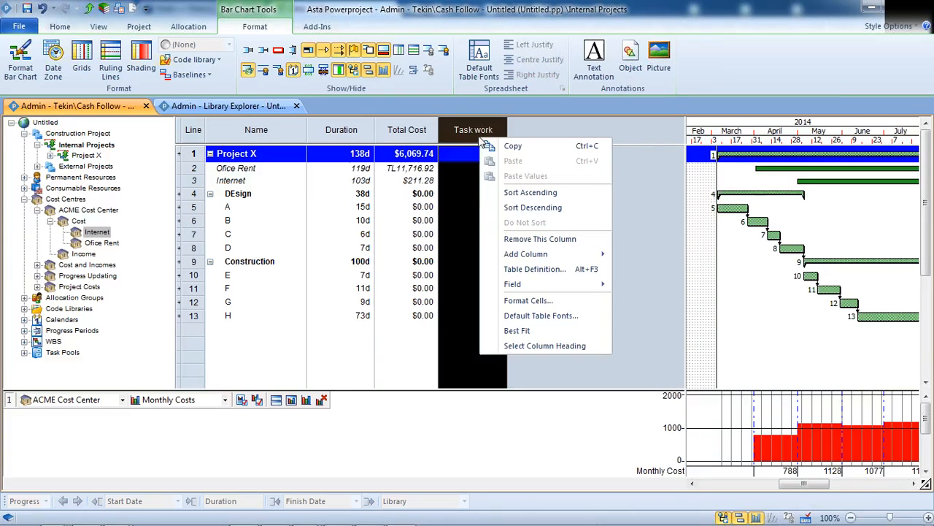
pyautogui.click(522, 240)
# - Set the override currency of the Total Cost column to USD in the table definition and apply it
pyautogui.click(423, 131)
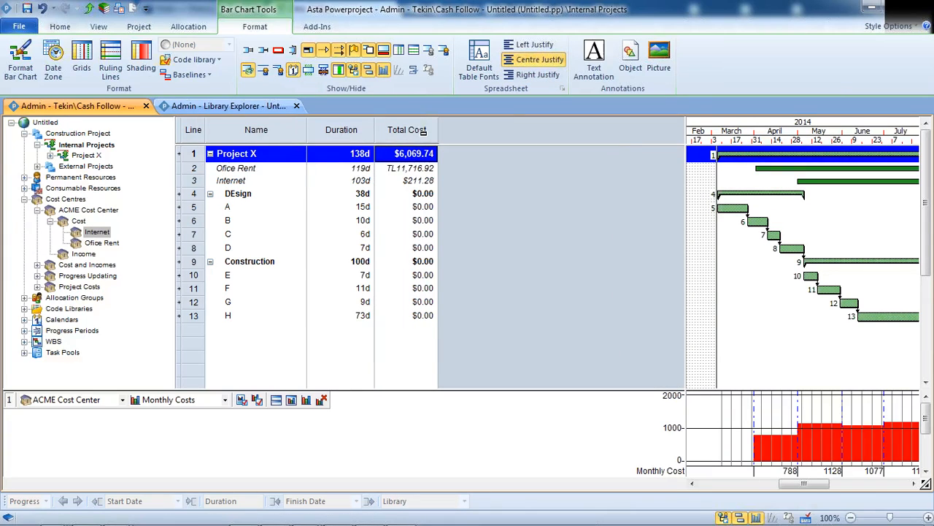
pyautogui.rightClick(422, 130)
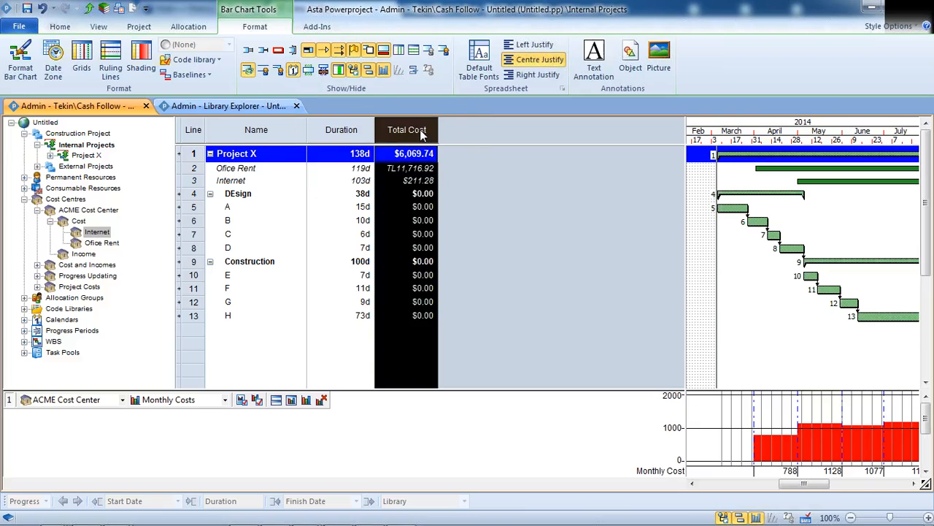
pyautogui.click(453, 262)
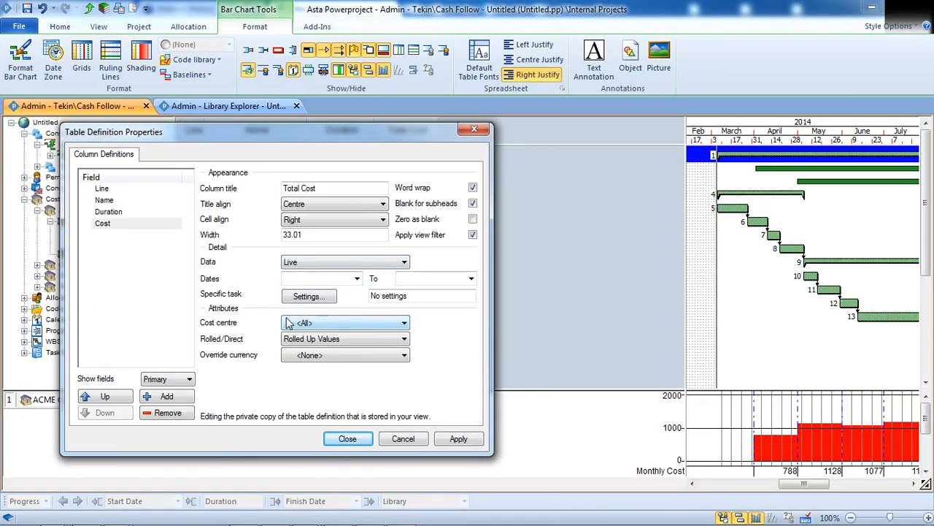
pyautogui.click(405, 356)
pyautogui.click(341, 379)
pyautogui.click(453, 439)
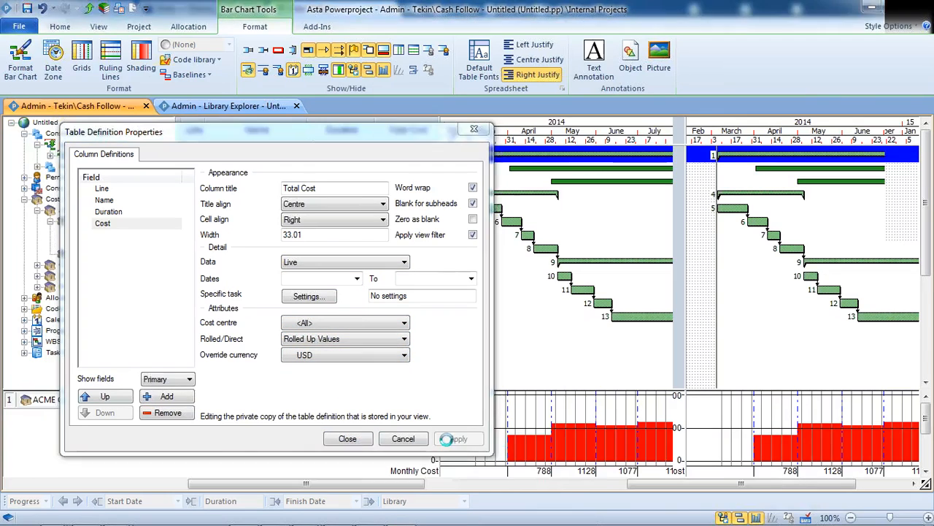
pyautogui.click(348, 438)
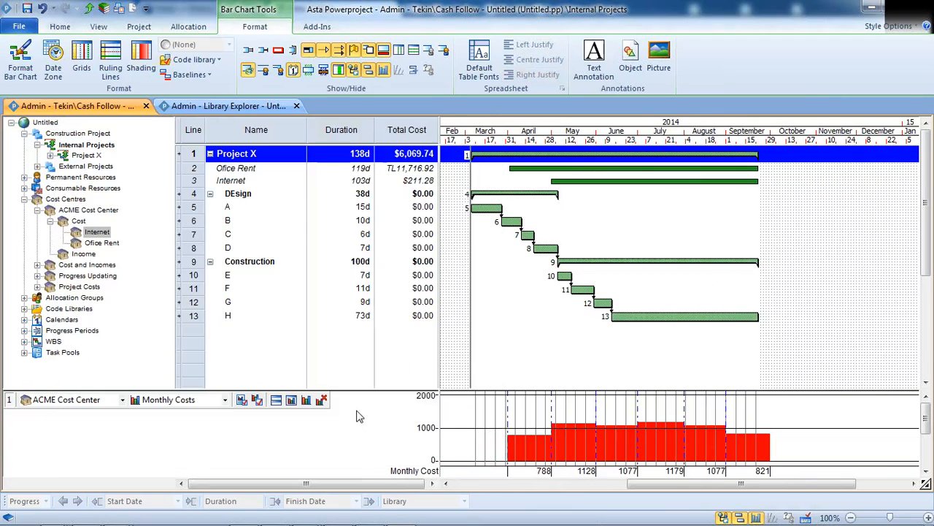
# - Set the currency unit of the Ofice Rent total cost cell to USD
pyautogui.rightClick(412, 168)
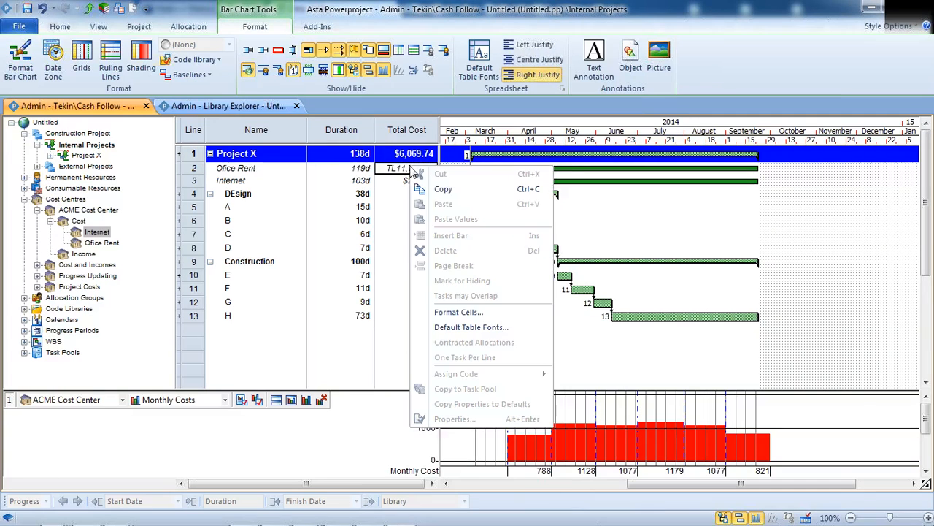
pyautogui.click(459, 312)
pyautogui.click(504, 219)
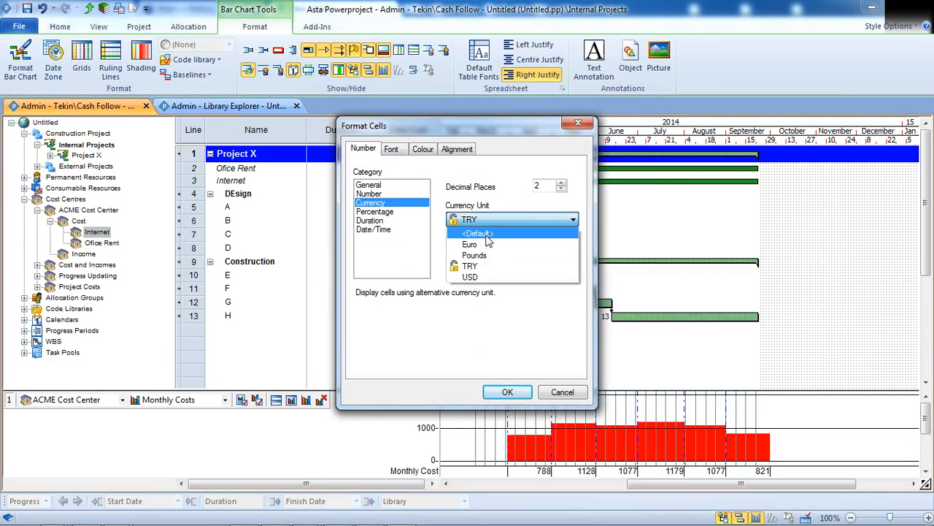
pyautogui.click(470, 276)
pyautogui.click(507, 392)
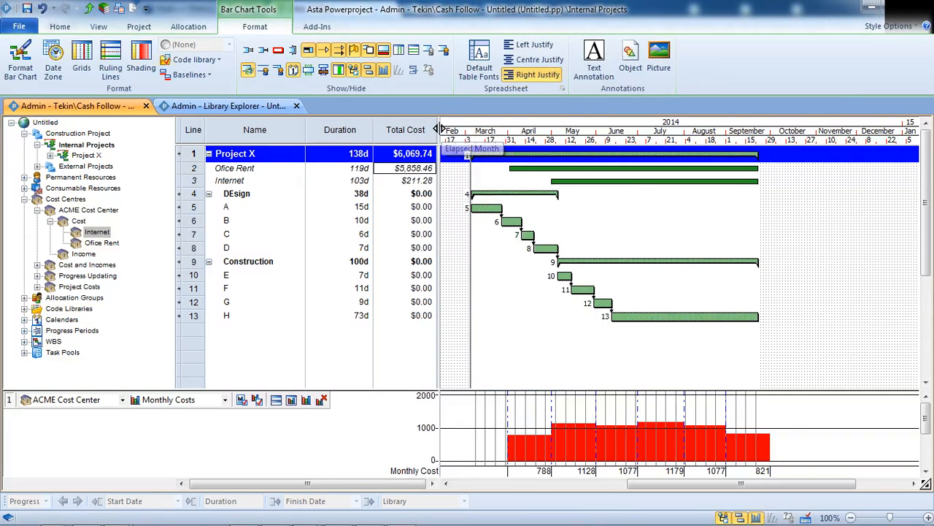
# - Add a second Cost column in the table definition, based on Total Cost, and title it Total Cost (USD)
pyautogui.moveTo(441, 128); pyautogui.dragTo(526, 129)
pyautogui.click(416, 129)
pyautogui.rightClick(456, 132)
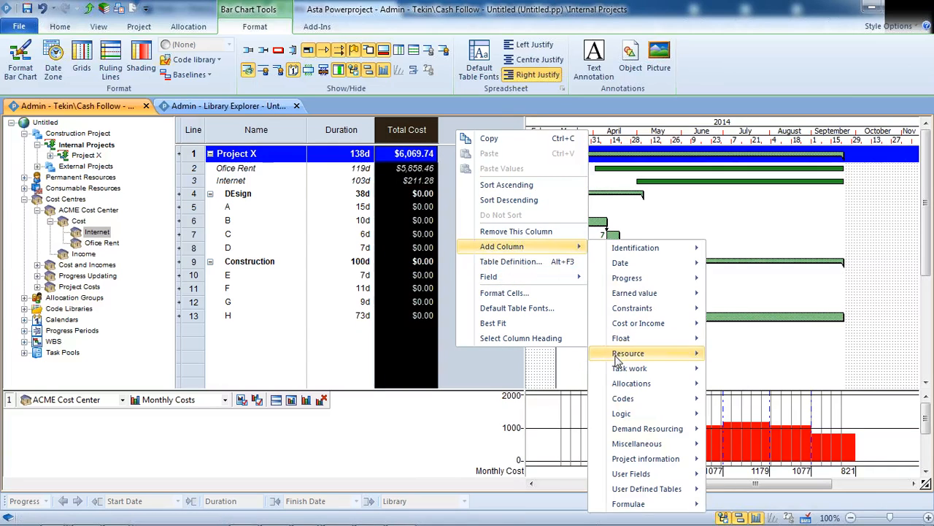
pyautogui.click(515, 261)
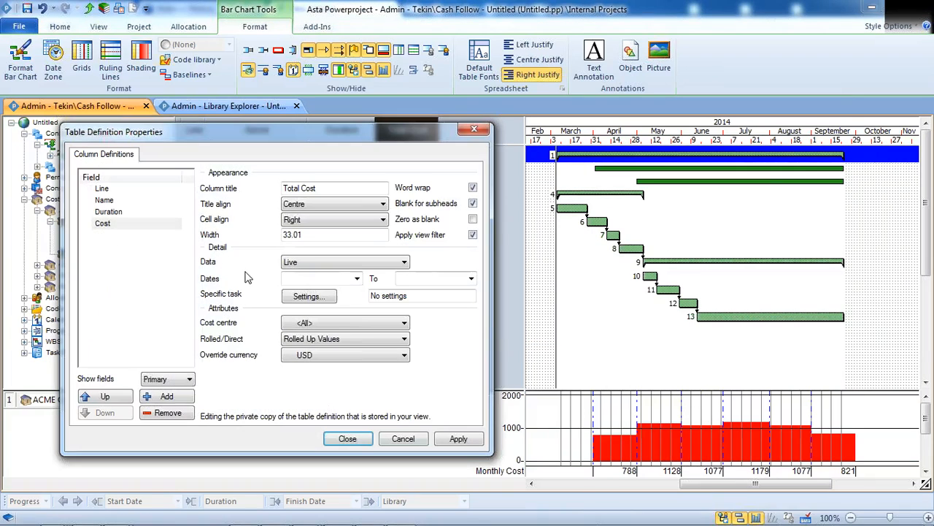
pyautogui.click(150, 396)
pyautogui.click(317, 187)
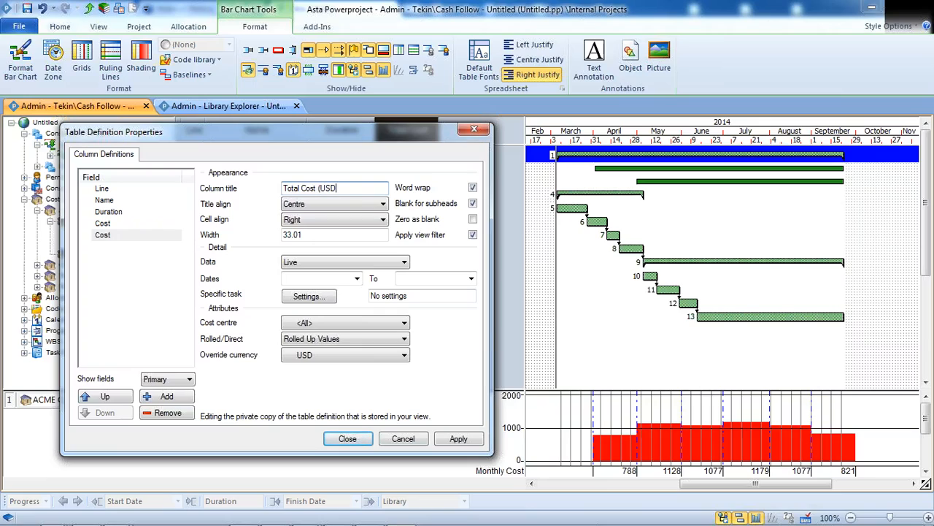
# - Retitle the original Cost column as Total Cost (TL) and set its override currency to TRY
pyautogui.click(109, 222)
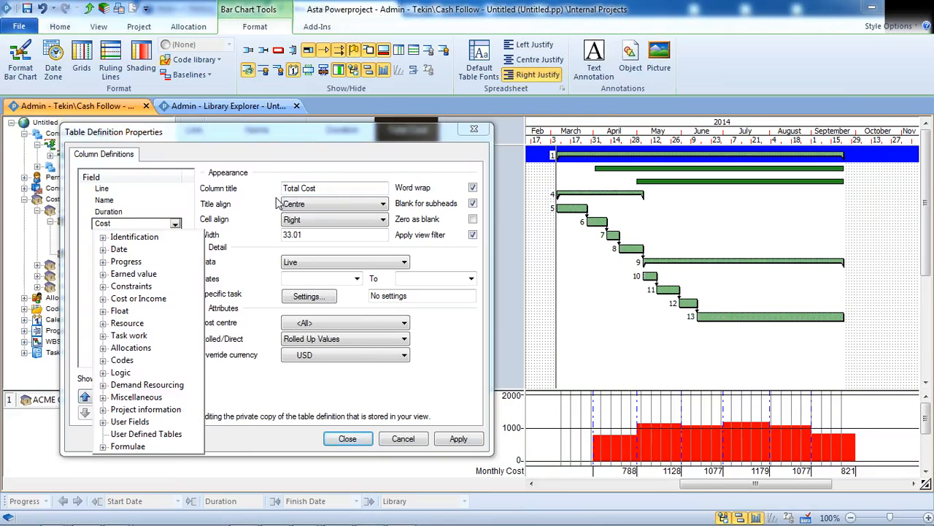
pyautogui.click(321, 188)
pyautogui.write('(TL')
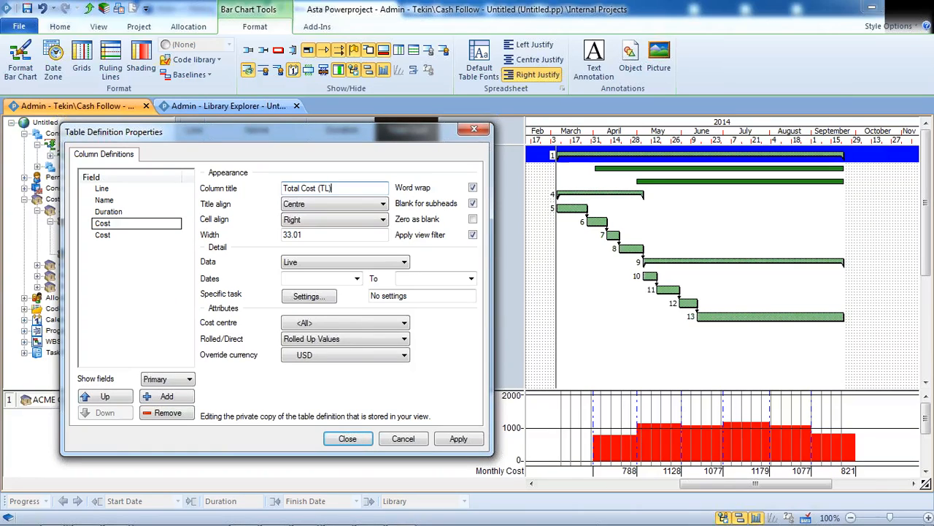
pyautogui.click(403, 355)
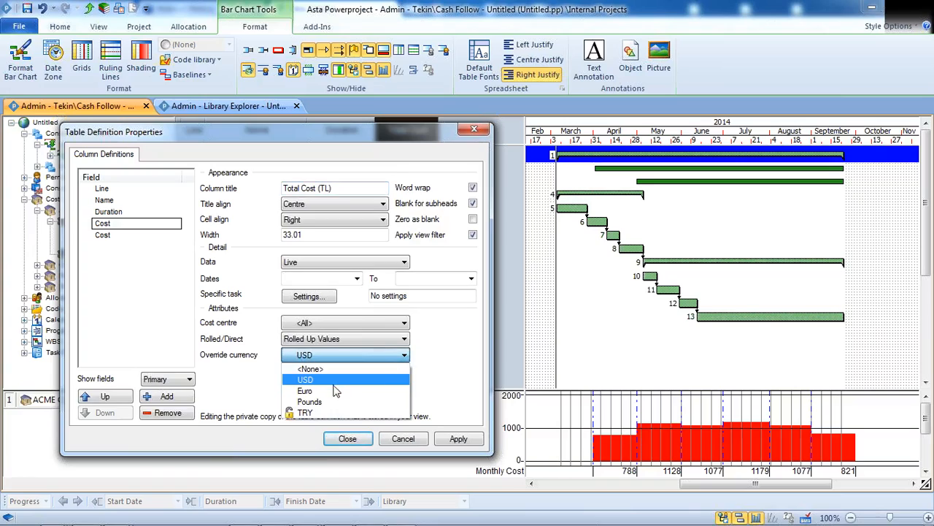
pyautogui.click(322, 414)
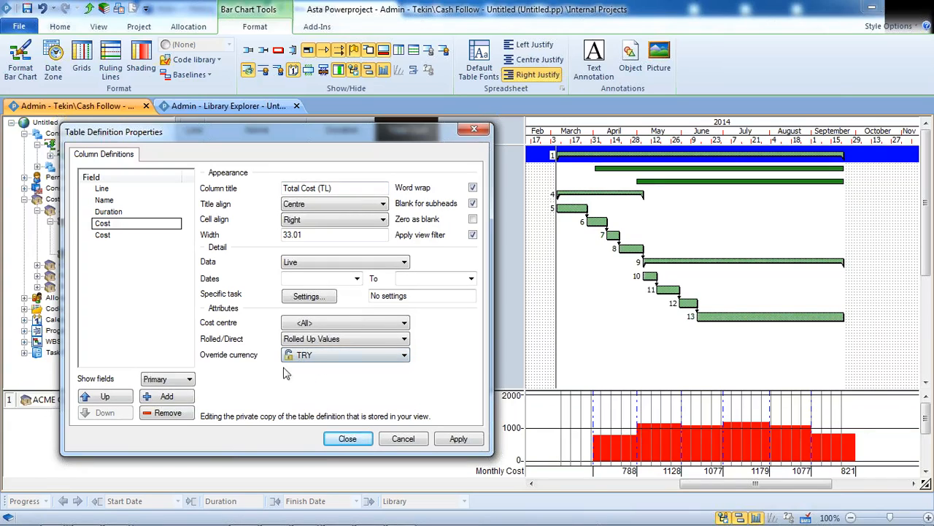
# - Select USD as the Total Cost (USD) column's override currency, apply the table definition and close it
pyautogui.click(118, 235)
pyautogui.click(395, 363)
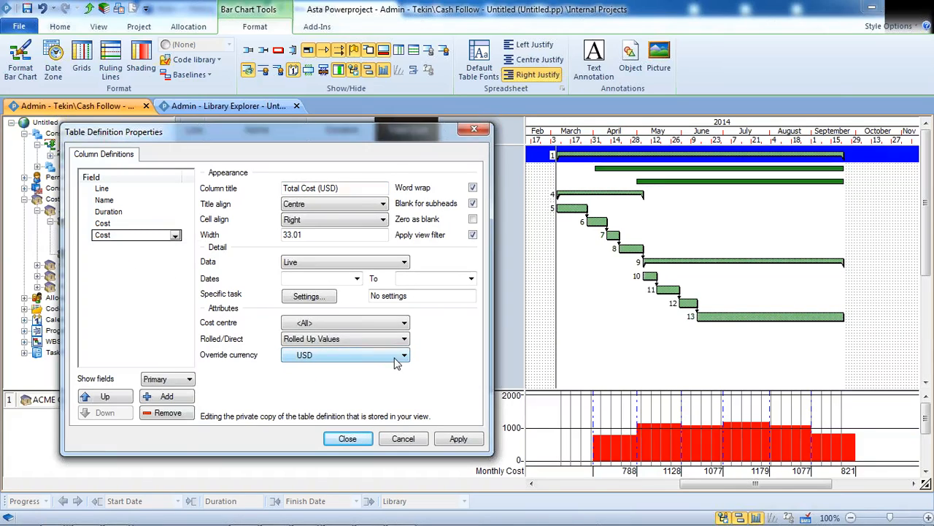
pyautogui.click(395, 357)
pyautogui.click(348, 377)
pyautogui.click(458, 439)
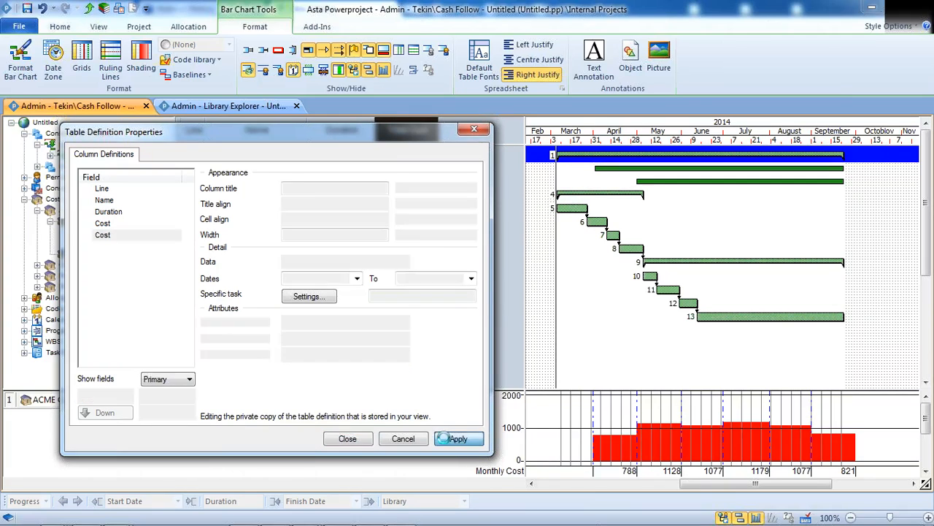
pyautogui.click(348, 438)
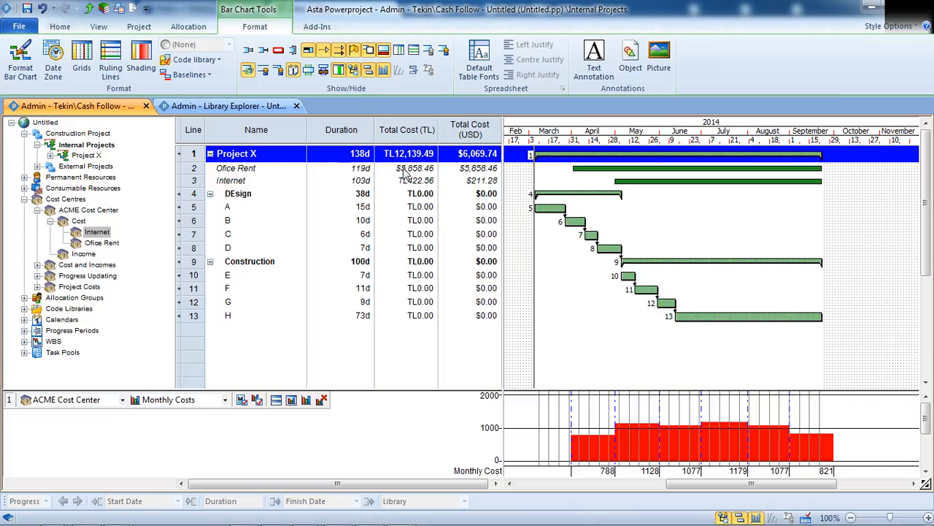
pyautogui.click(394, 130)
pyautogui.rightClick(395, 130)
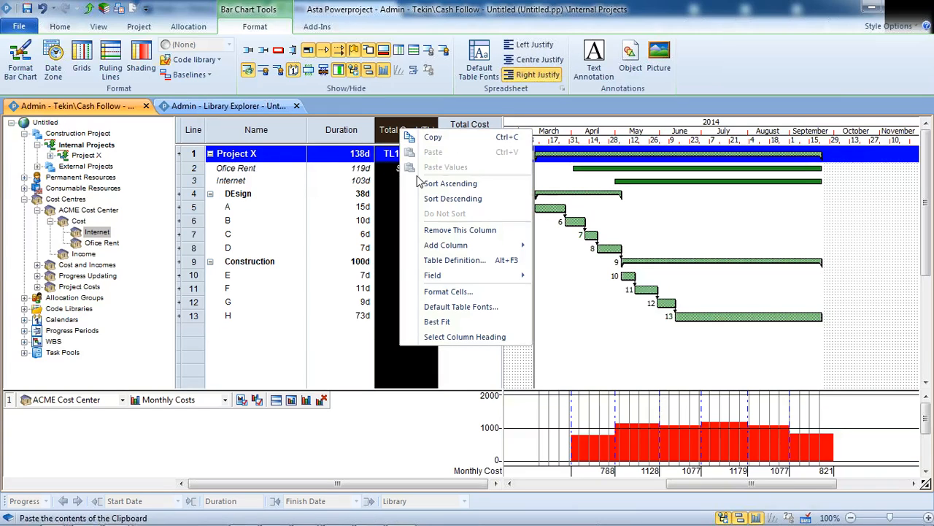
pyautogui.click(449, 265)
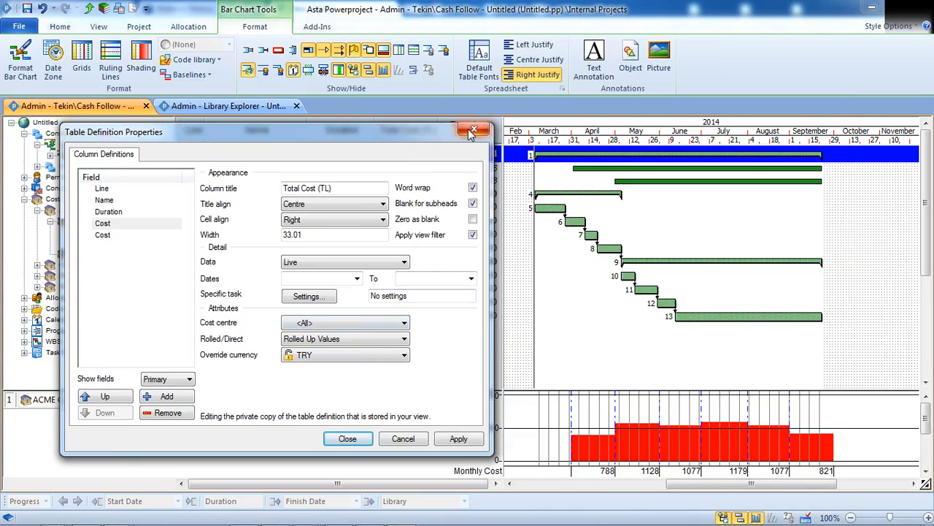
pyautogui.click(468, 129)
pyautogui.rightClick(395, 135)
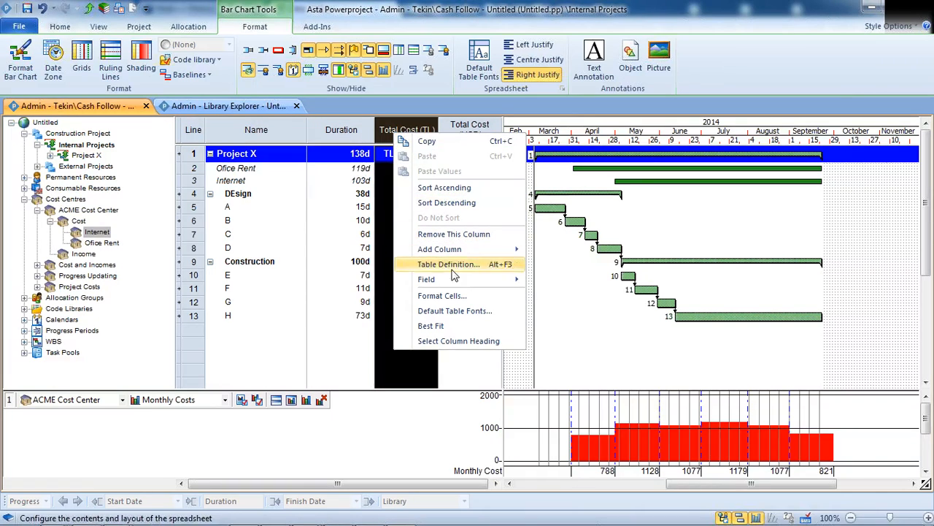
pyautogui.click(569, 310)
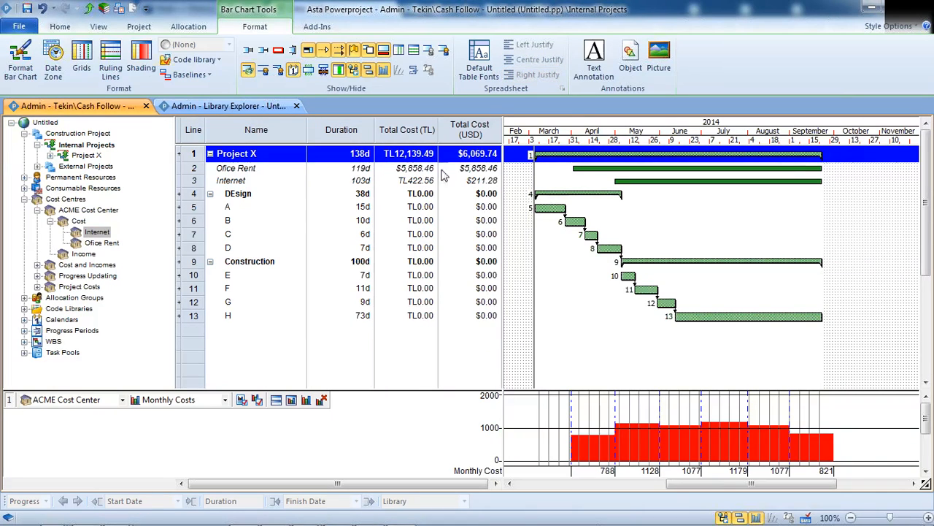
# - Format the cells of the whole Total Cost (TL) column with TRY as the currency unit
pyautogui.click(415, 134)
pyautogui.rightClick(414, 134)
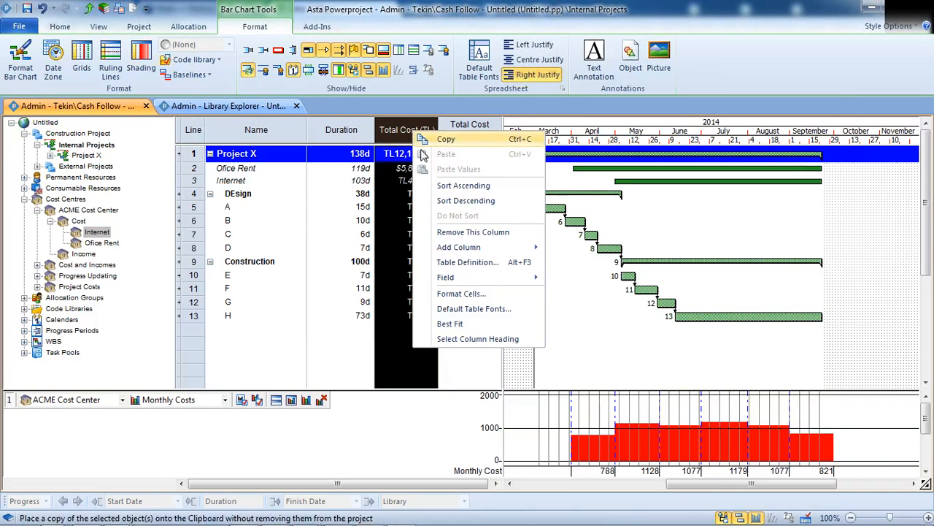
pyautogui.click(462, 293)
pyautogui.click(489, 220)
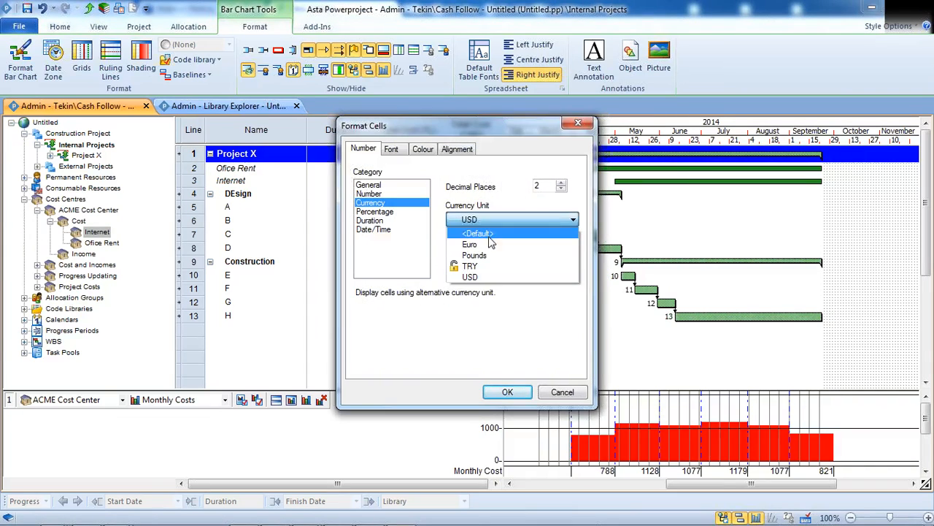
pyautogui.click(475, 273)
pyautogui.click(507, 392)
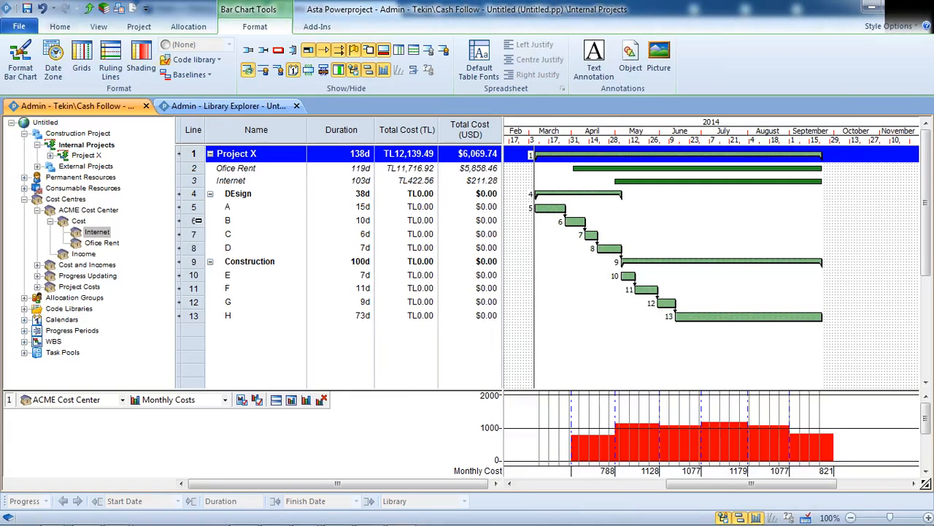
# - Format the whole row of task B as currency with the euro as its currency unit
pyautogui.click(196, 220)
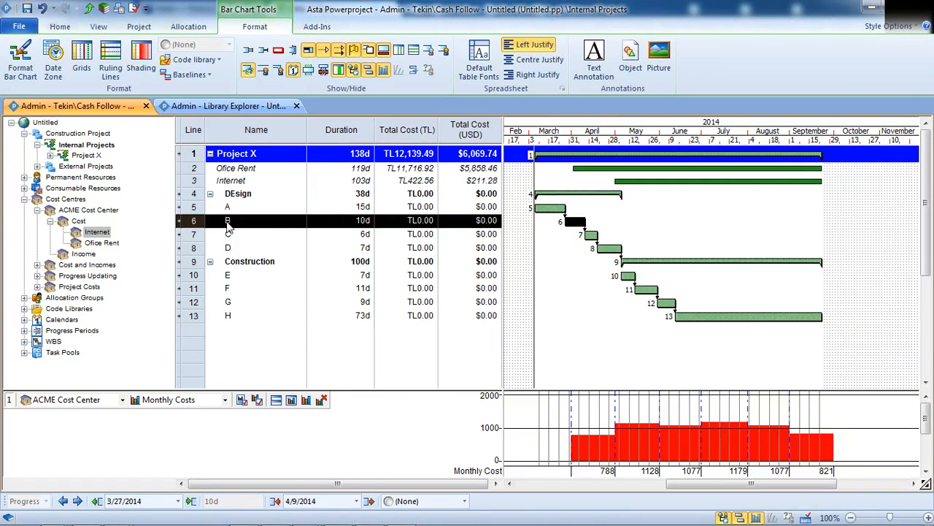
pyautogui.rightClick(323, 219)
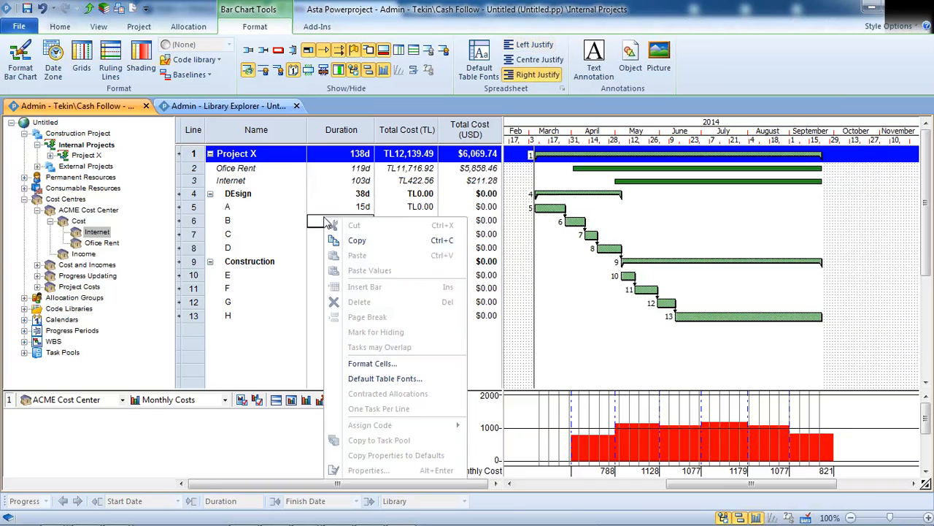
pyautogui.press('Escape')
pyautogui.click(194, 220)
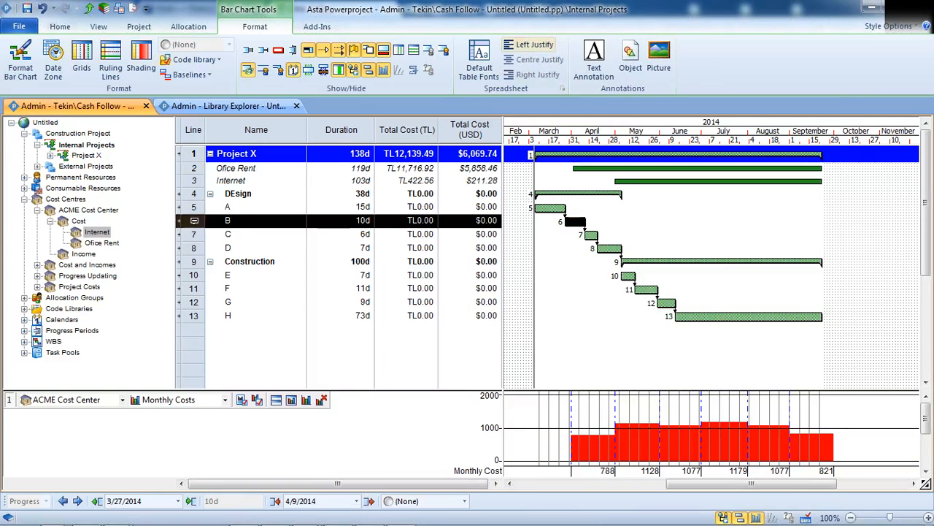
pyautogui.rightClick(196, 222)
pyautogui.click(243, 367)
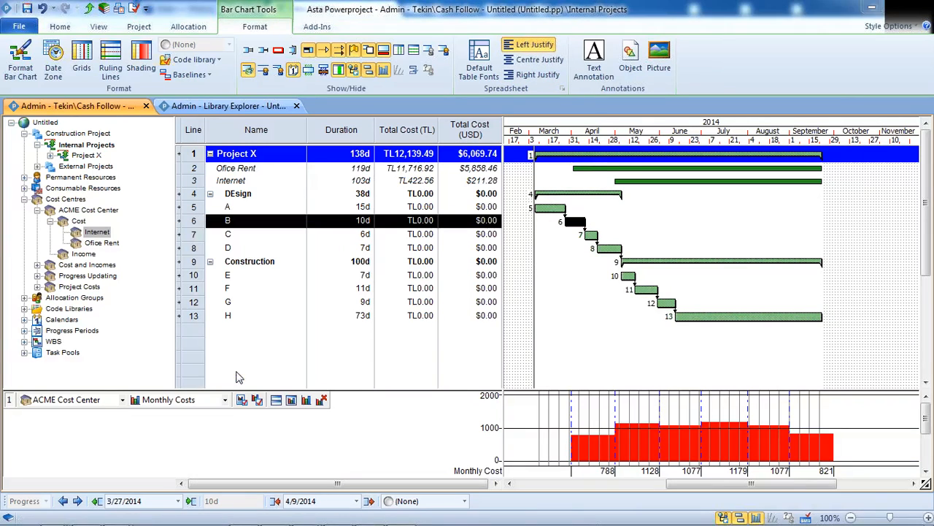
pyautogui.click(375, 203)
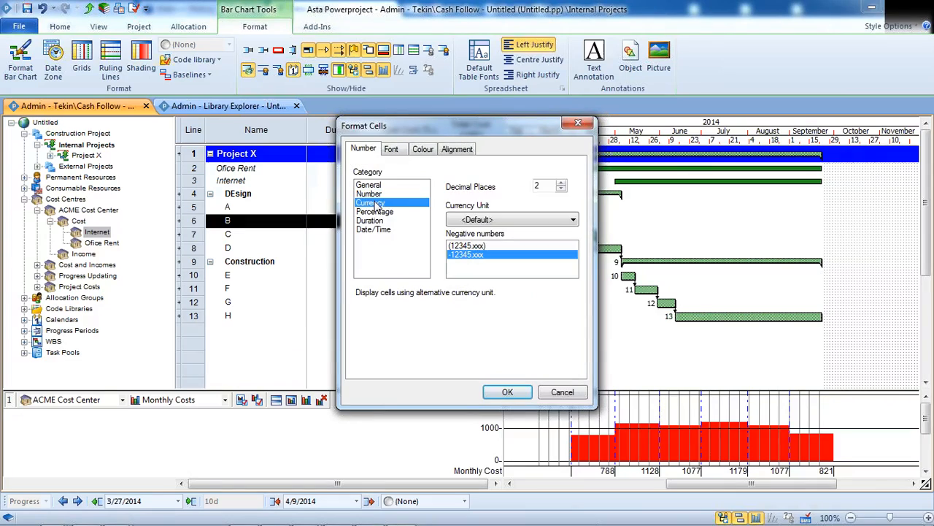
pyautogui.click(535, 221)
pyautogui.click(470, 244)
pyautogui.click(507, 392)
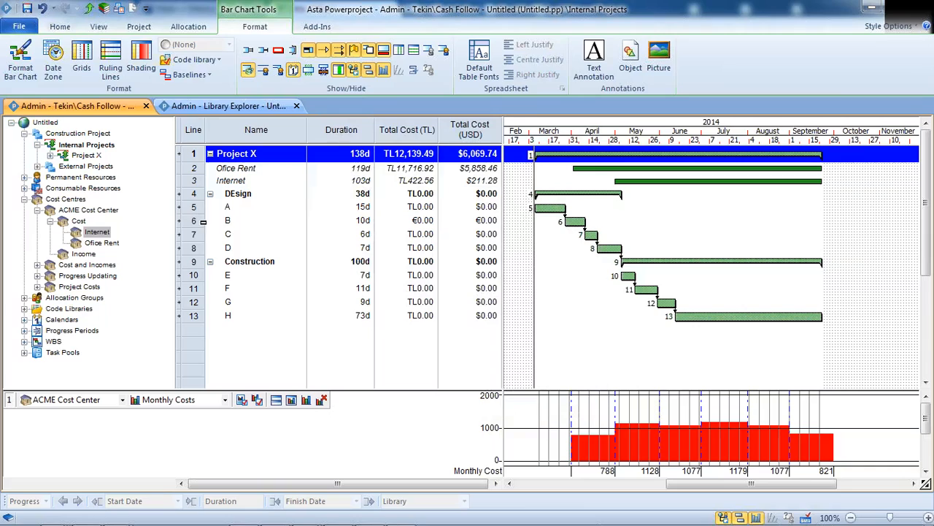
pyautogui.click(195, 221)
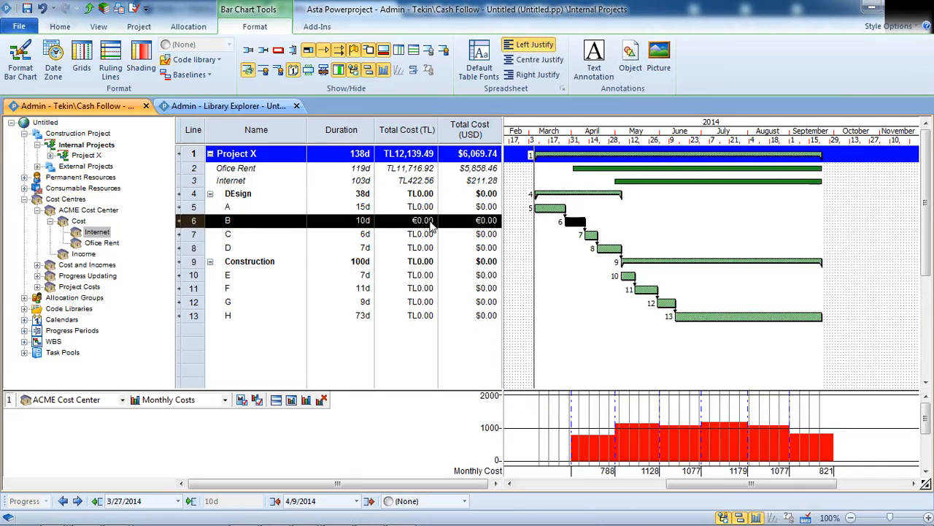
pyautogui.click(410, 130)
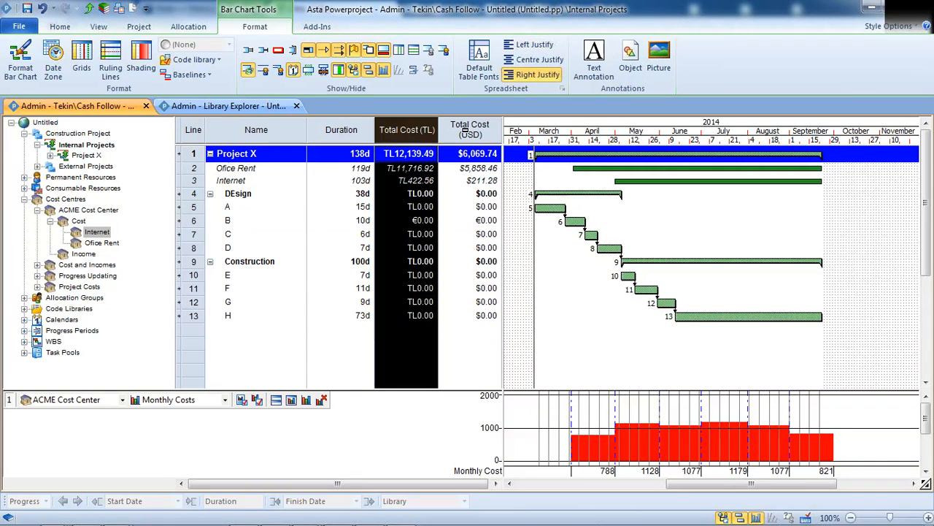
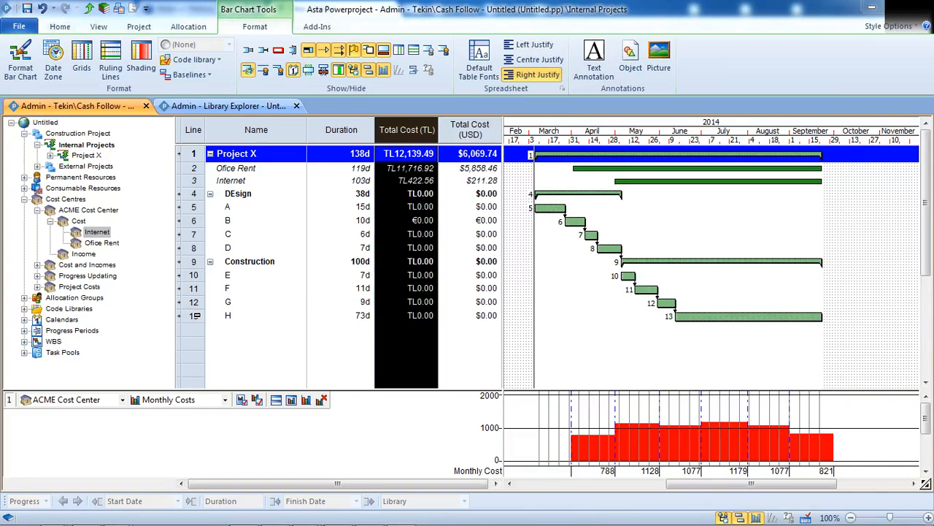
# - Clear all bars from the chart and draw two new bars of about 53 and 55 days starting mid-March 2014
pyautogui.click(194, 131)
pyautogui.press('Delete')
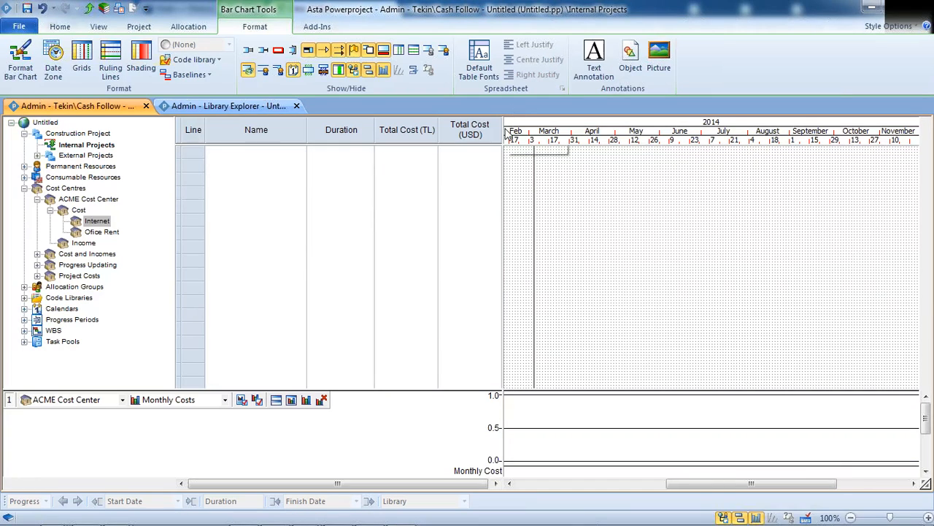
pyautogui.moveTo(500, 129)
pyautogui.mouseDown()
pyautogui.moveTo(371, 148)
pyautogui.moveTo(542, 156)
pyautogui.mouseUp()
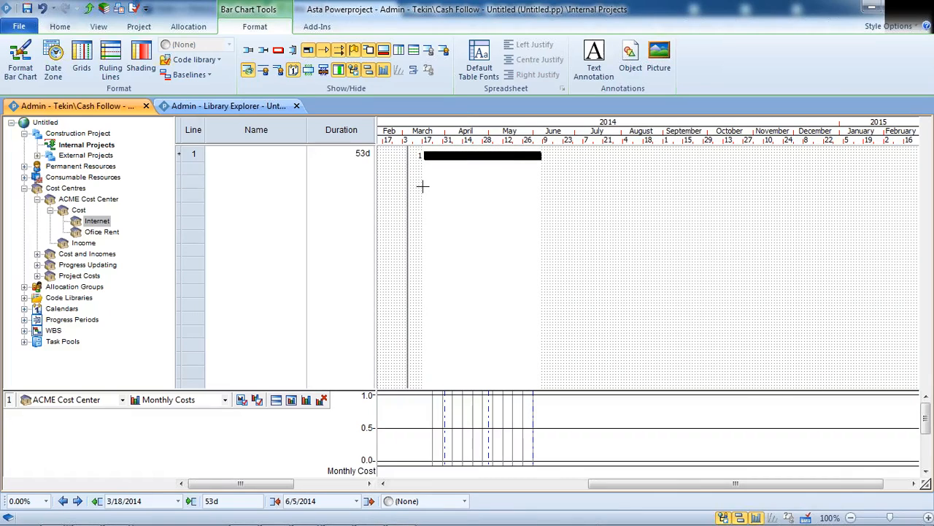
pyautogui.moveTo(422, 184); pyautogui.dragTo(543, 184)
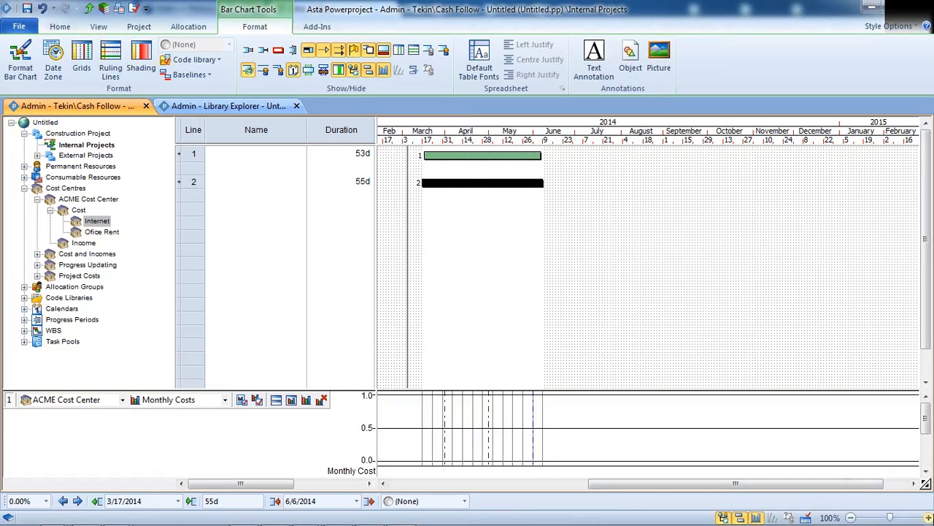
pyautogui.click(928, 517)
pyautogui.click(928, 518)
pyautogui.click(929, 517)
pyautogui.click(928, 518)
pyautogui.click(461, 277)
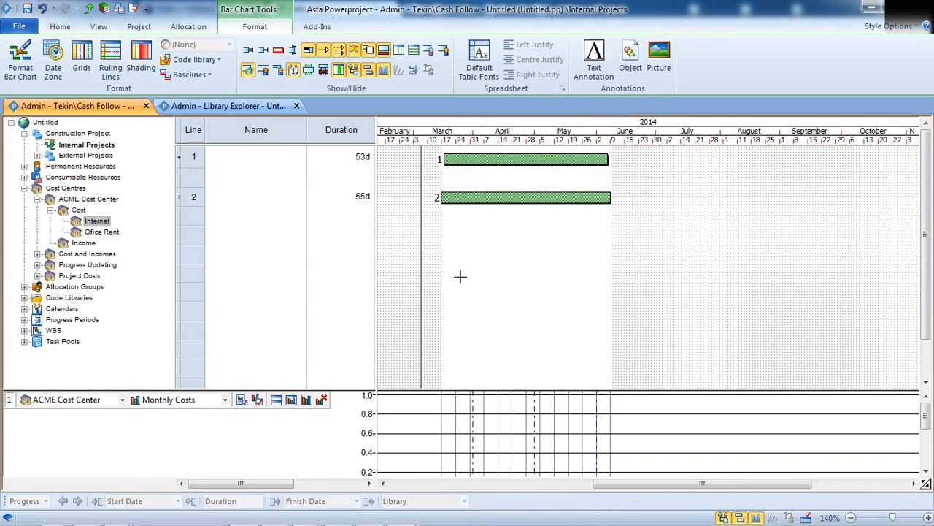
# - Name the two new tasks A and B
pyautogui.click(228, 151)
pyautogui.write('A')
pyautogui.press('Return')
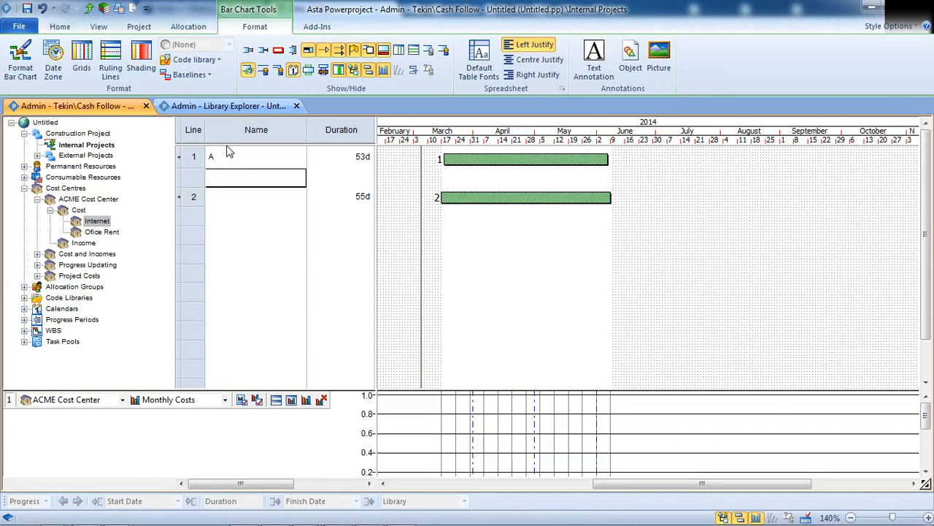
pyautogui.press('Return')
pyautogui.write('B')
pyautogui.press('Return')
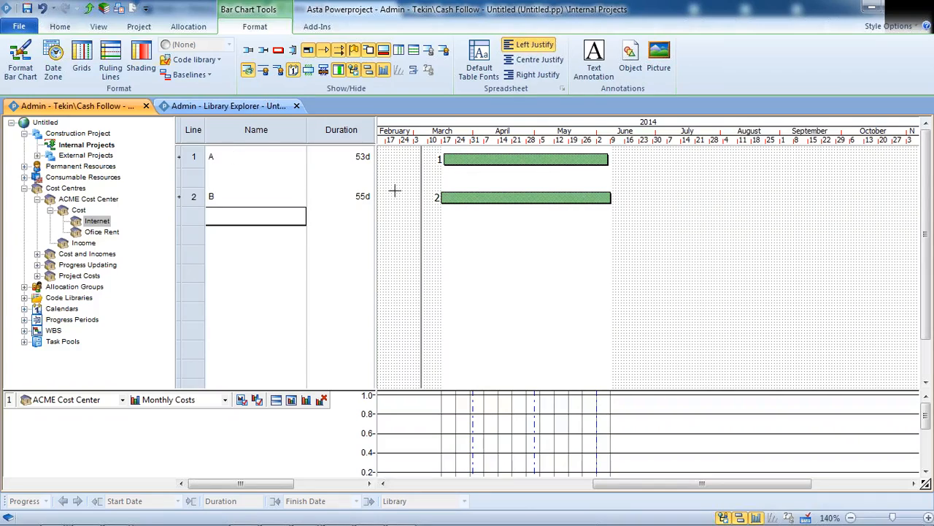
# - Link task A to task B, change the link type to Finish-to-Start (FS) and reschedule
pyautogui.moveTo(444, 167); pyautogui.dragTo(444, 202)
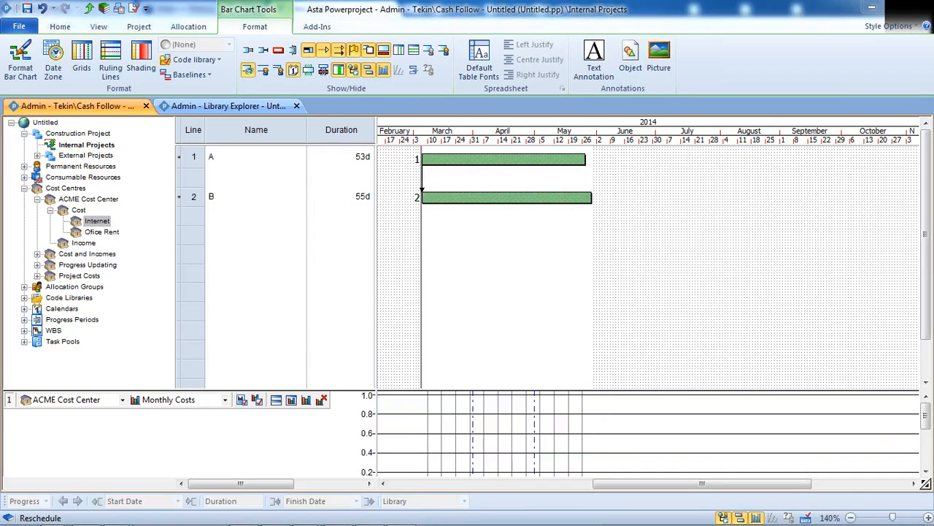
pyautogui.doubleClick(424, 184)
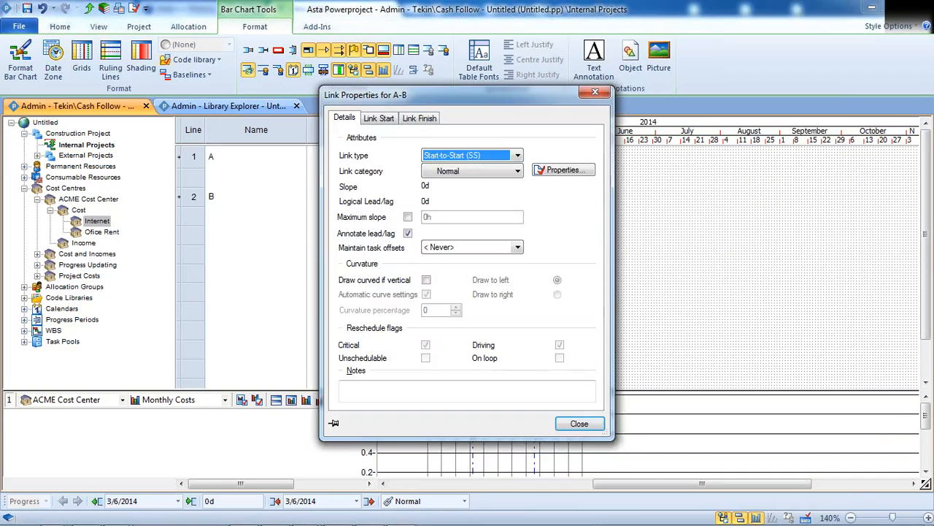
pyautogui.click(518, 157)
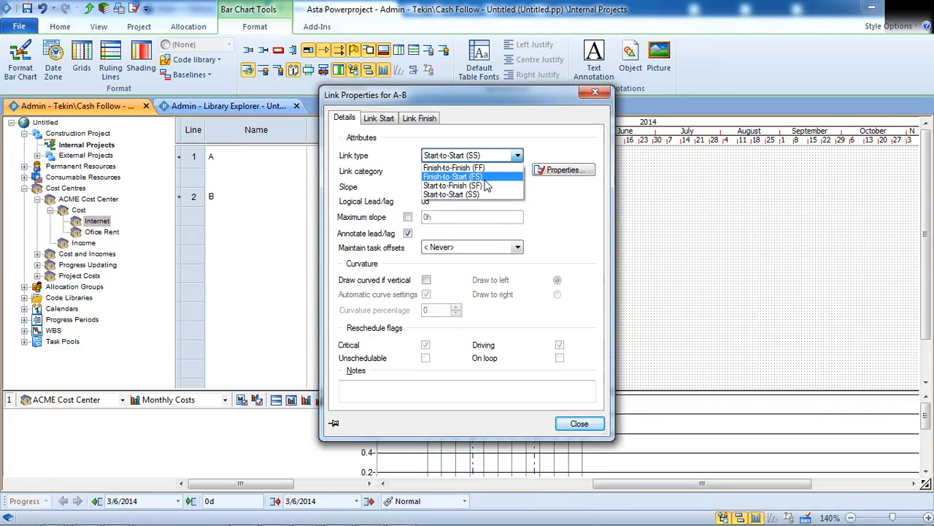
pyautogui.click(463, 180)
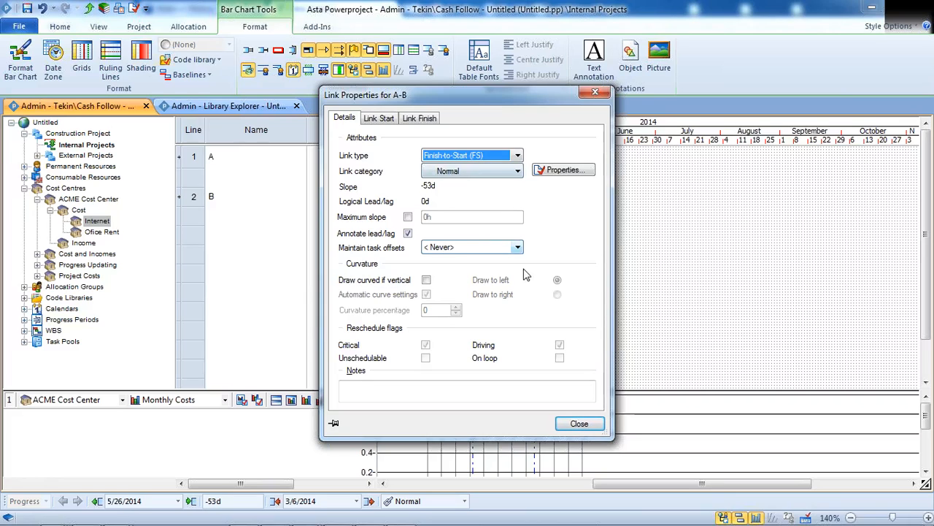
pyautogui.click(579, 423)
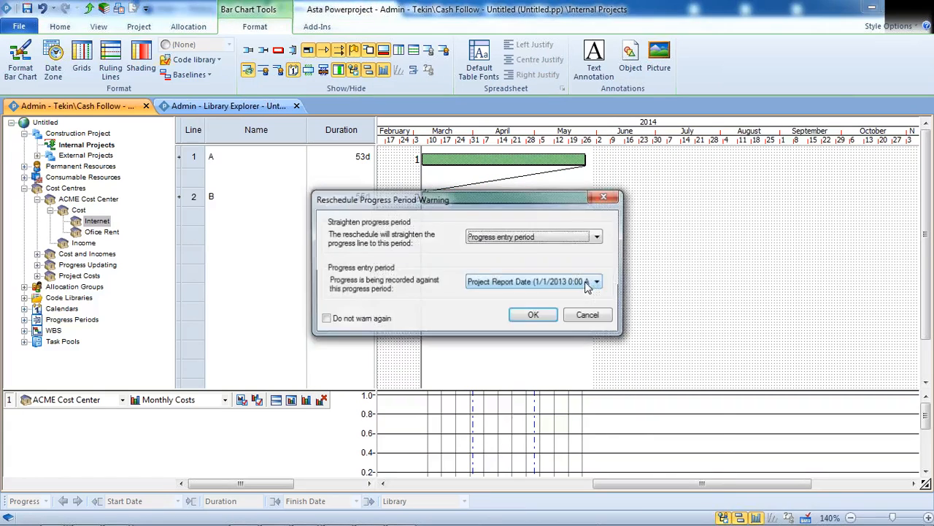
pyautogui.press('Return')
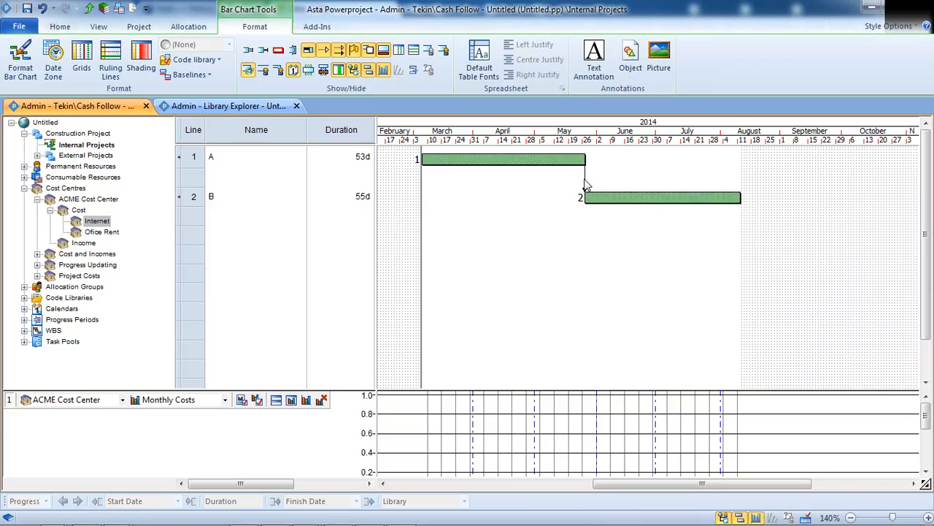
# - Replace the link with one from partway along task A, at 3/26/2014, to the start of task B, and reschedule
pyautogui.click(585, 184)
pyautogui.press('Delete')
pyautogui.moveTo(465, 169); pyautogui.dragTo(583, 200)
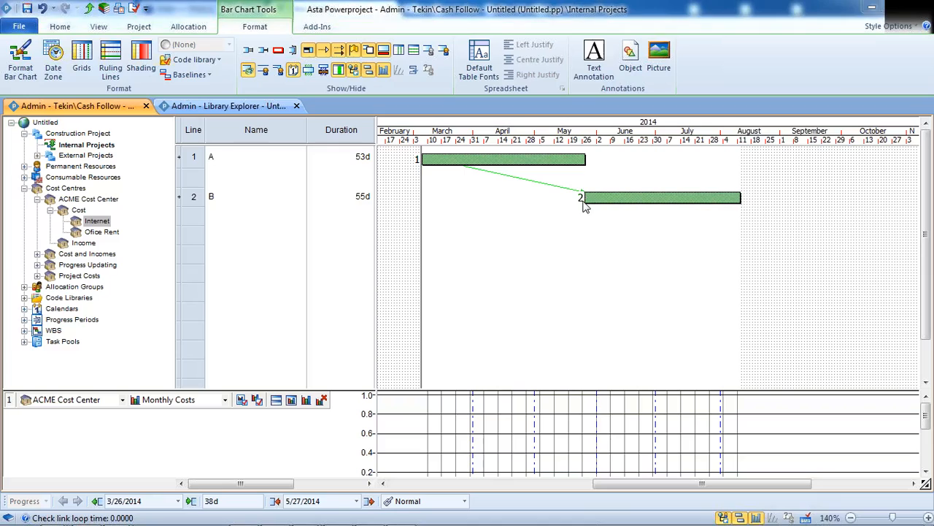
pyautogui.press('Return')
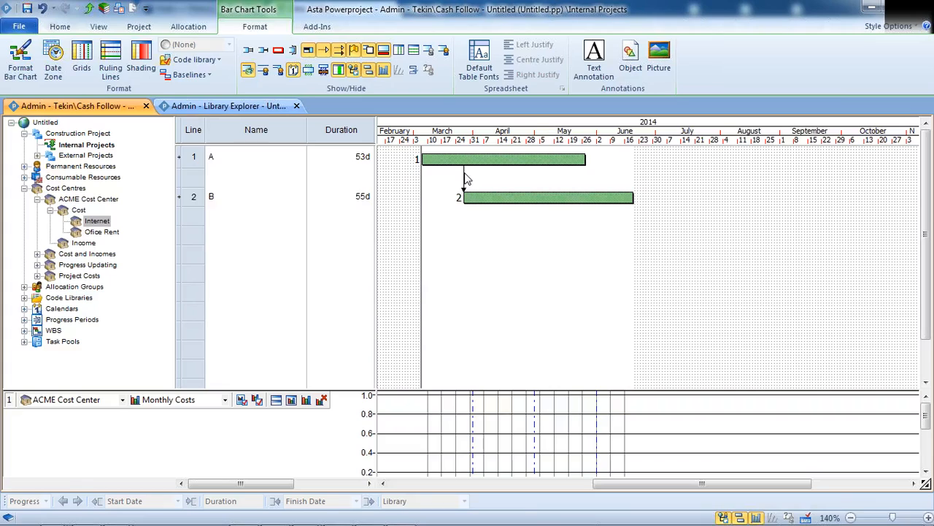
# - Replace the link with one from the finish of task A to the start of task B with a 30-day lag, and reschedule
pyautogui.click(465, 175)
pyautogui.press('Delete')
pyautogui.moveTo(583, 167); pyautogui.dragTo(471, 201)
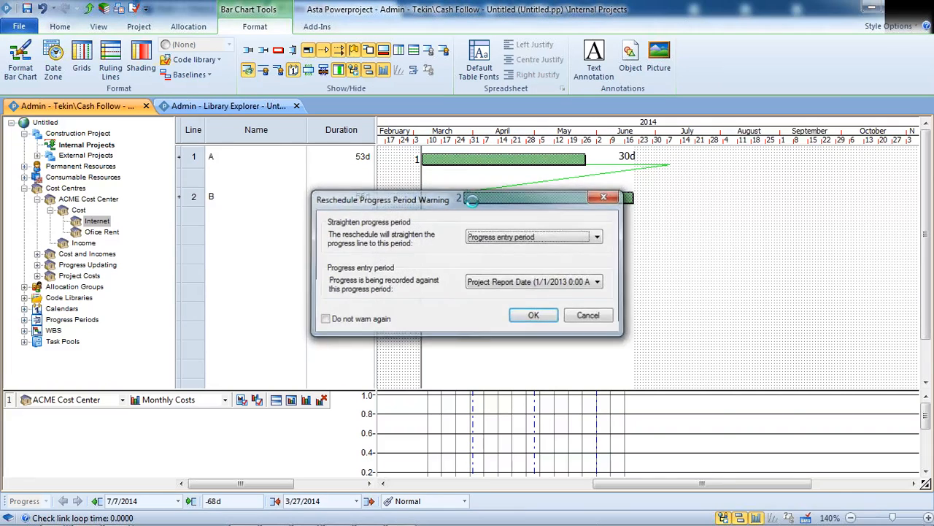
pyautogui.press('Return')
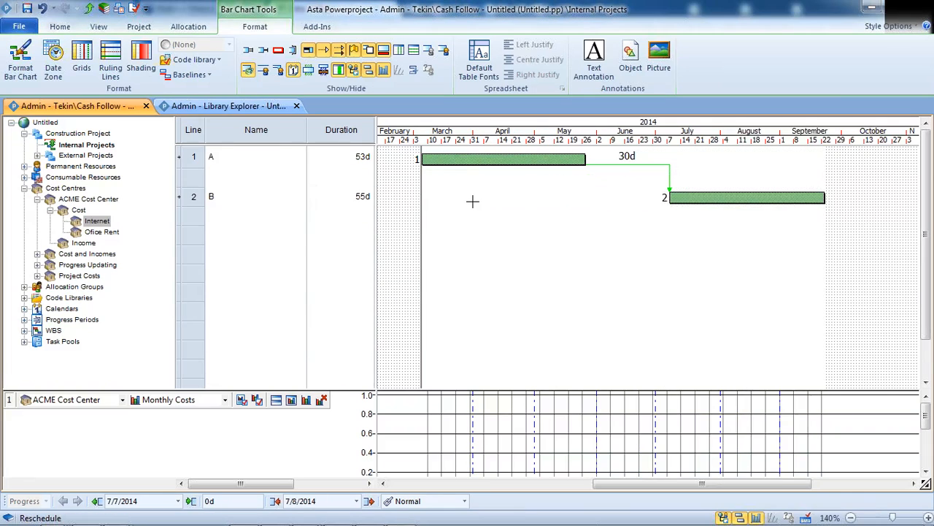
# - Delete the lagged link and link the start of task A to the start of task B
pyautogui.click(611, 161)
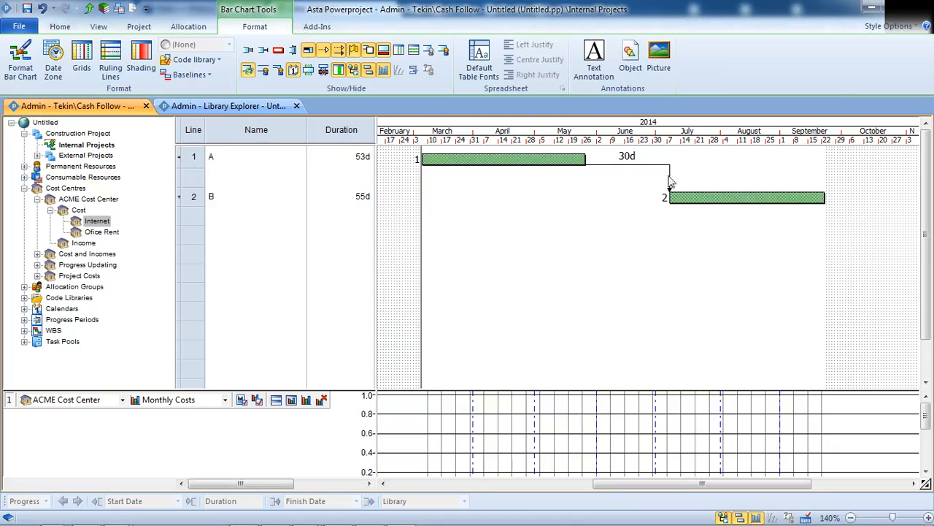
pyautogui.click(643, 168)
pyautogui.press('Delete')
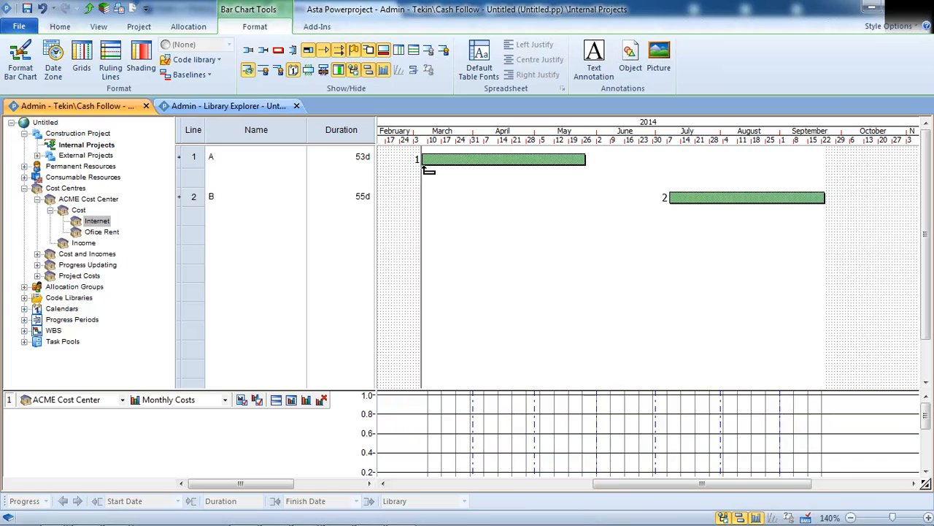
pyautogui.moveTo(424, 167); pyautogui.dragTo(667, 200)
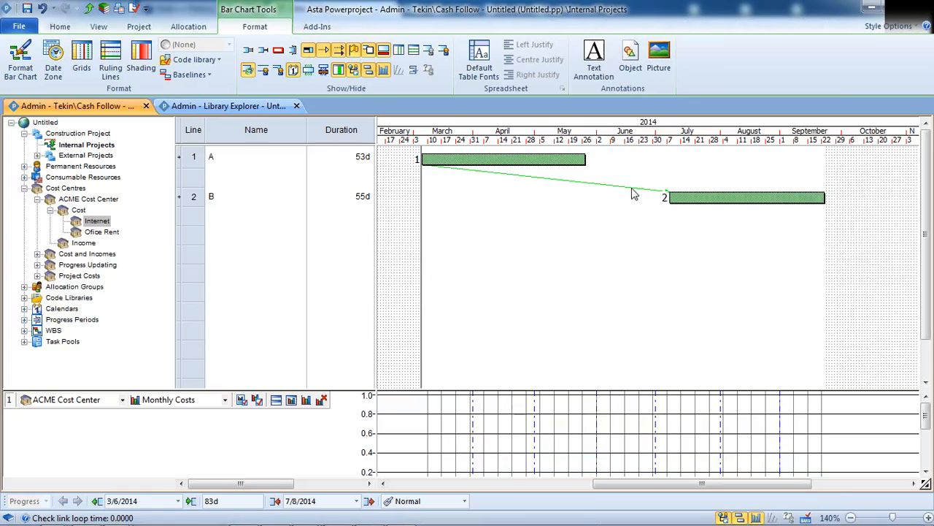
# - Set the A-B link's start lag type to Percent with a lead/lag of 50%, and reschedule
pyautogui.doubleClick(633, 189)
pyautogui.click(380, 119)
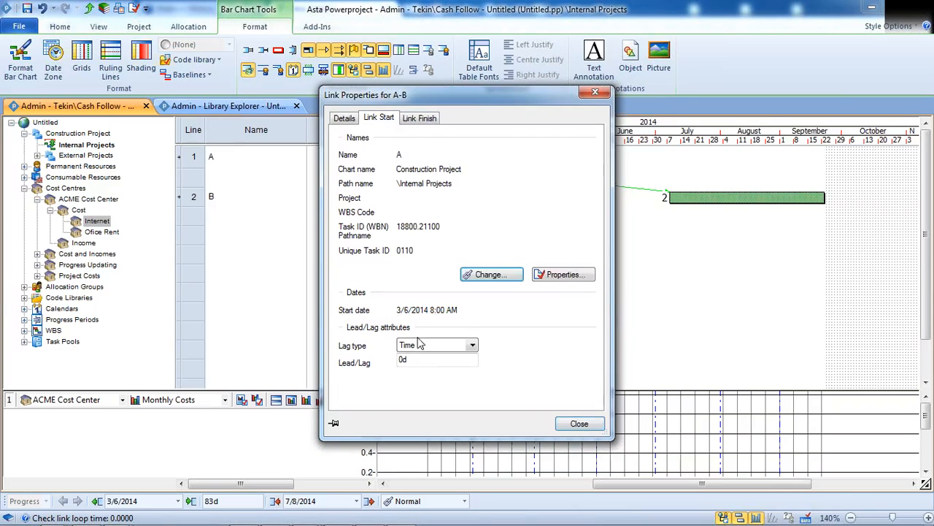
pyautogui.press('ctrl')
pyautogui.click(474, 346)
pyautogui.click(475, 347)
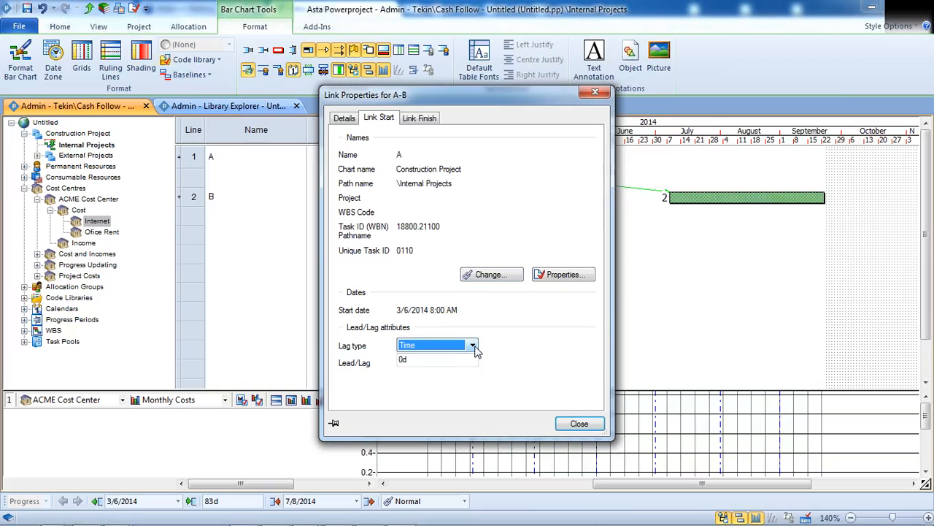
pyautogui.click(472, 345)
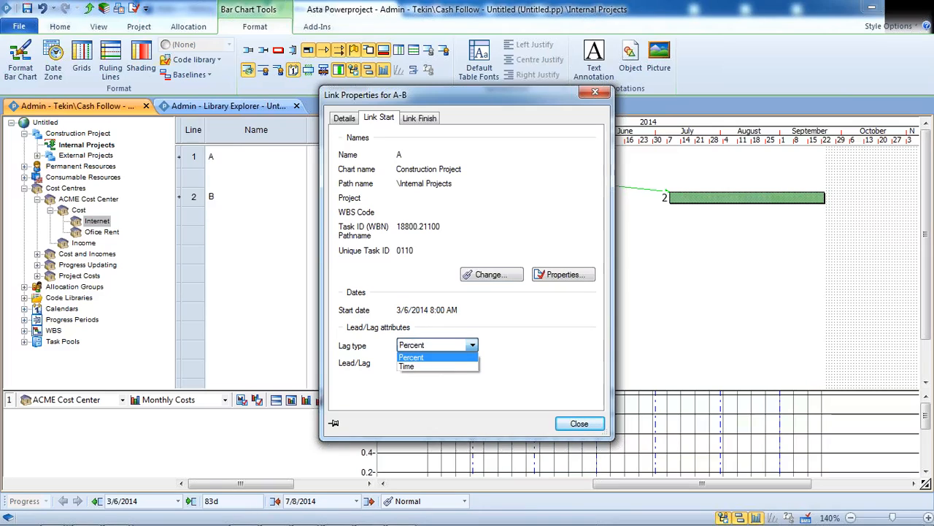
pyautogui.click(415, 356)
pyautogui.press('Tab')
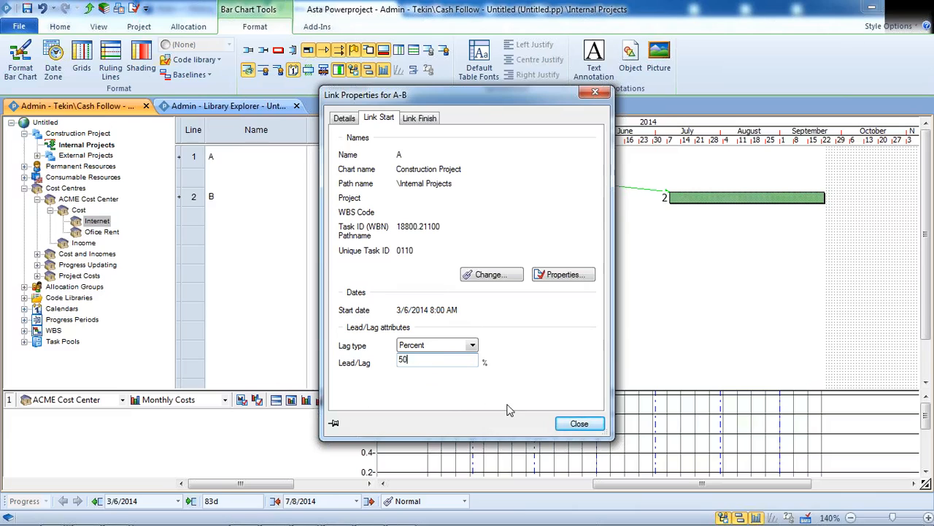
pyautogui.click(579, 424)
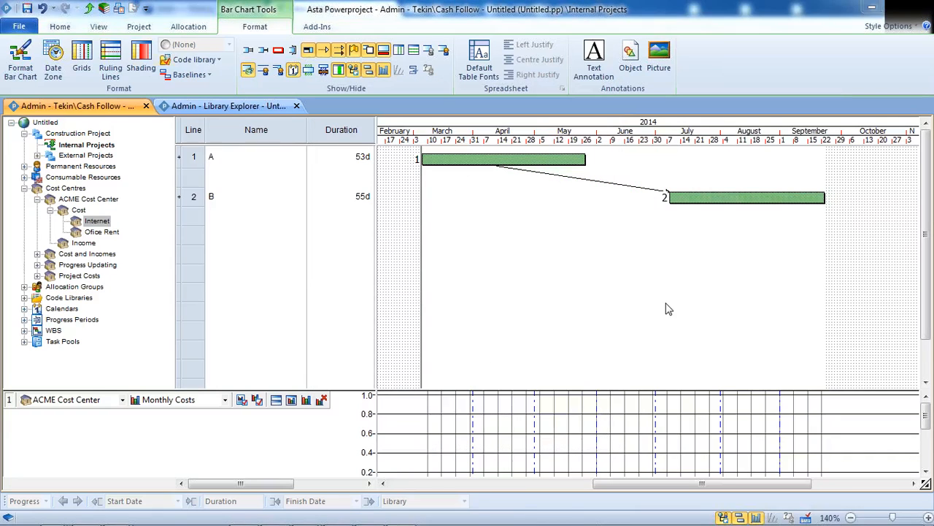
pyautogui.press('Return')
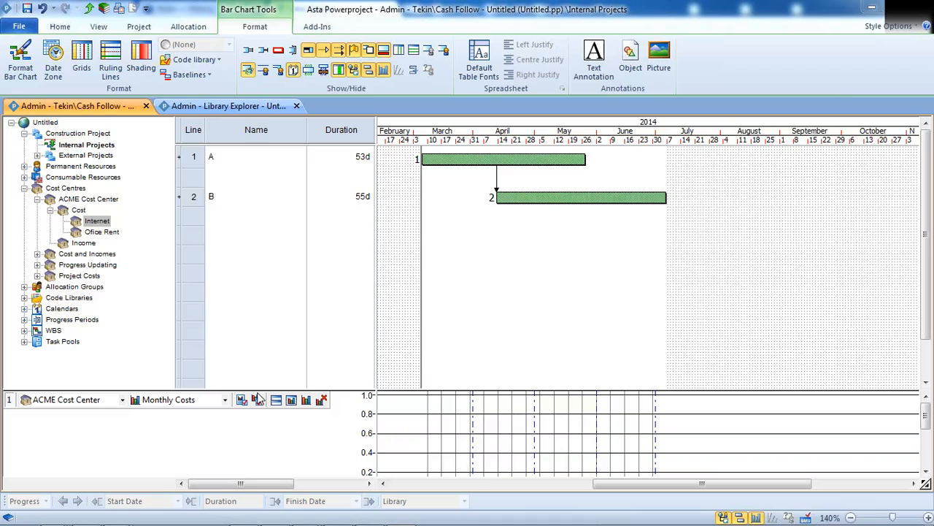
# - Enlarge the monthly cost histogram area below the bar chart
pyautogui.moveTo(247, 391); pyautogui.dragTo(251, 347)
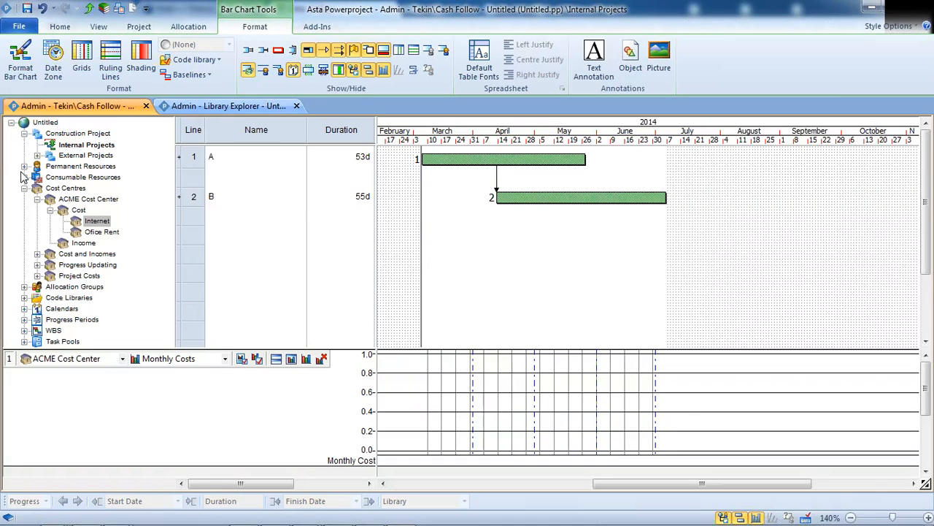
# - Allocate the Crane permanent resource to task A and show the allocations as bars beneath their tasks
pyautogui.click(24, 167)
pyautogui.click(37, 178)
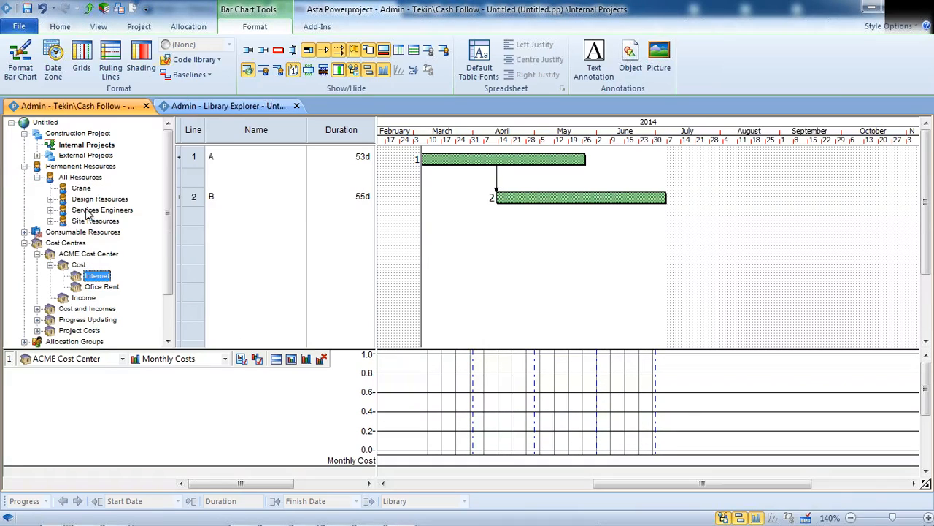
pyautogui.moveTo(81, 188); pyautogui.dragTo(493, 160)
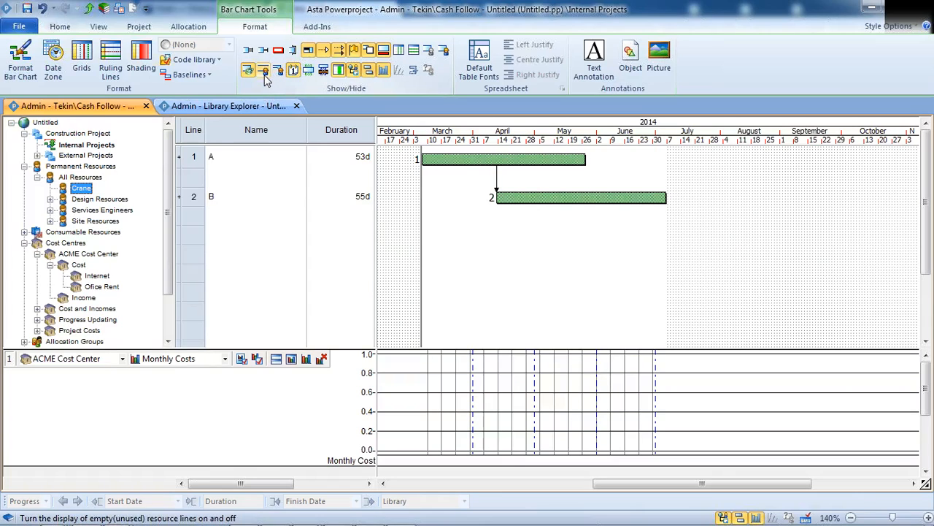
pyautogui.click(443, 50)
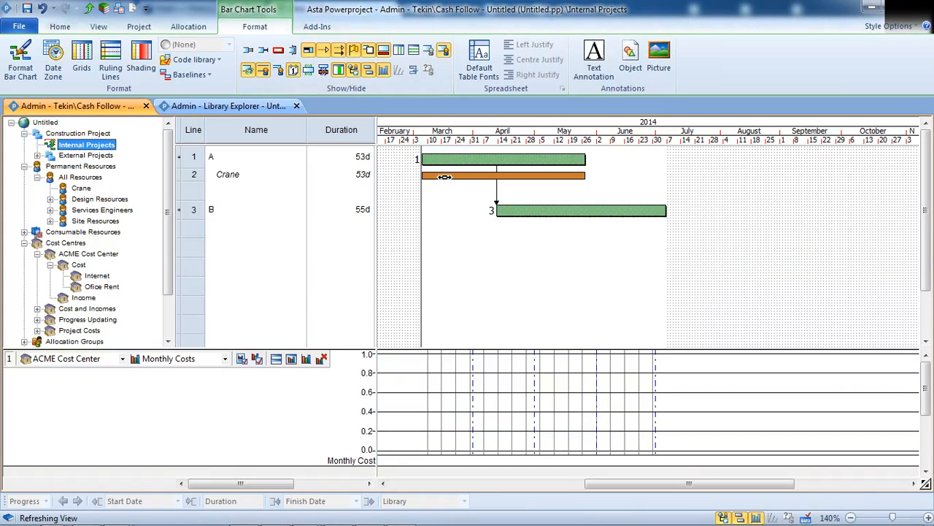
pyautogui.click(444, 176)
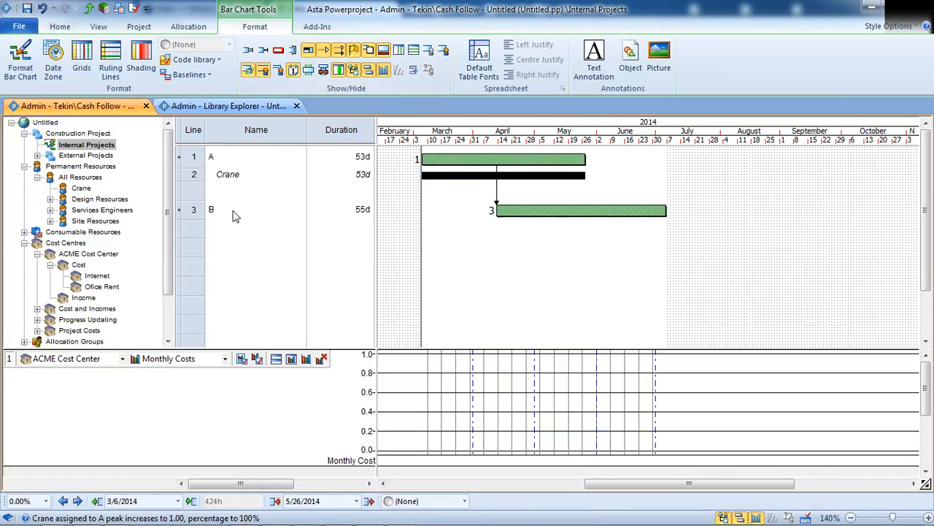
pyautogui.click(451, 261)
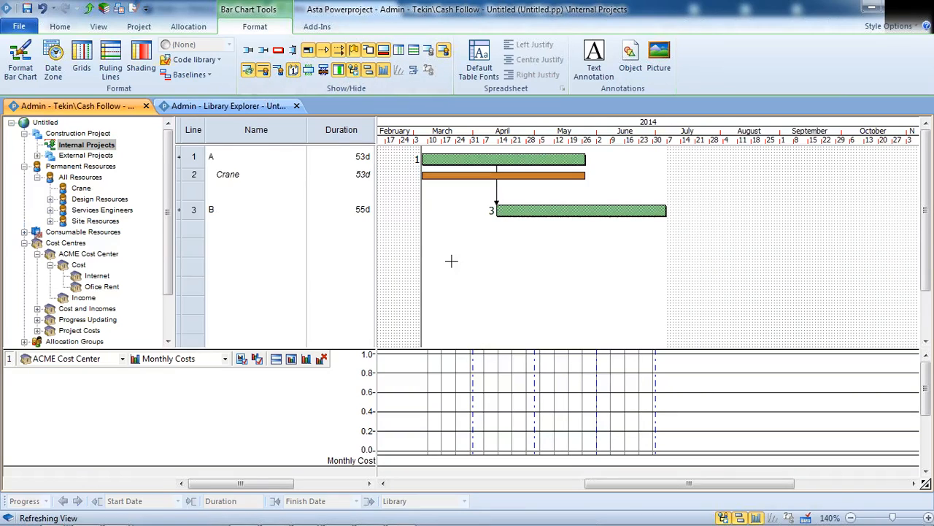
# - Allocate Architects to task B and Landscape Architects to task A, and delete the blank bar line between the tasks
pyautogui.click(50, 199)
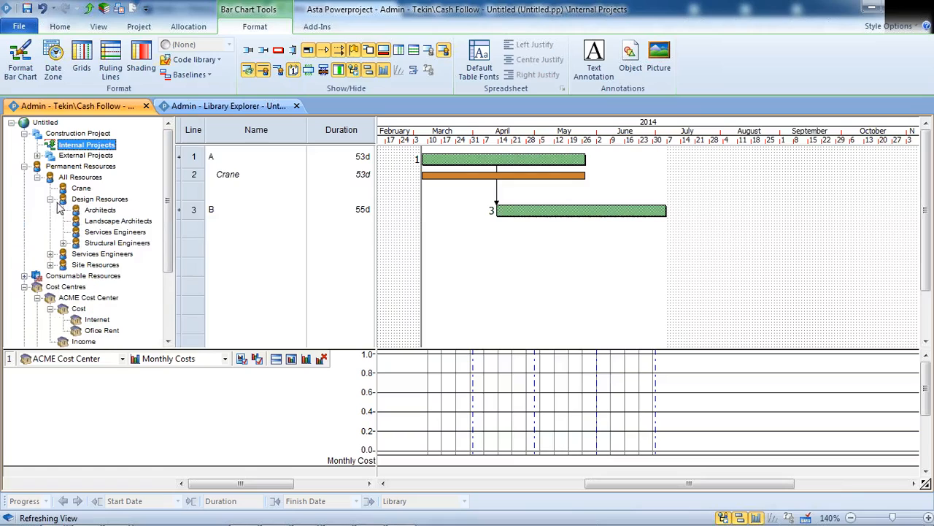
pyautogui.moveTo(91, 211); pyautogui.dragTo(493, 212)
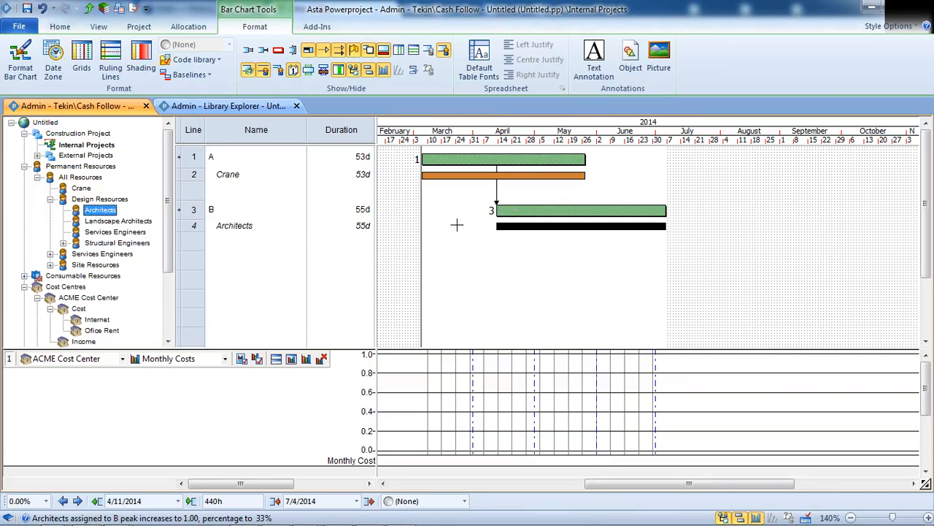
pyautogui.moveTo(117, 220); pyautogui.dragTo(479, 161)
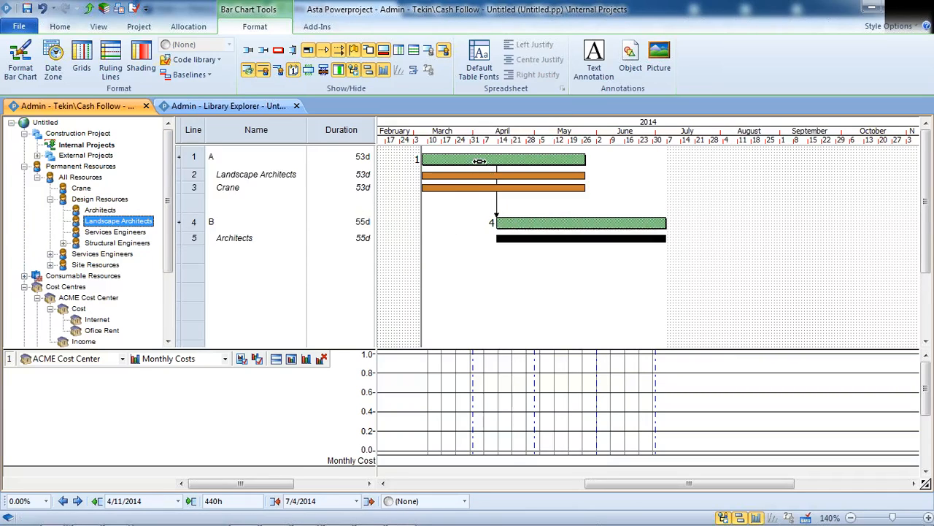
pyautogui.rightClick(192, 204)
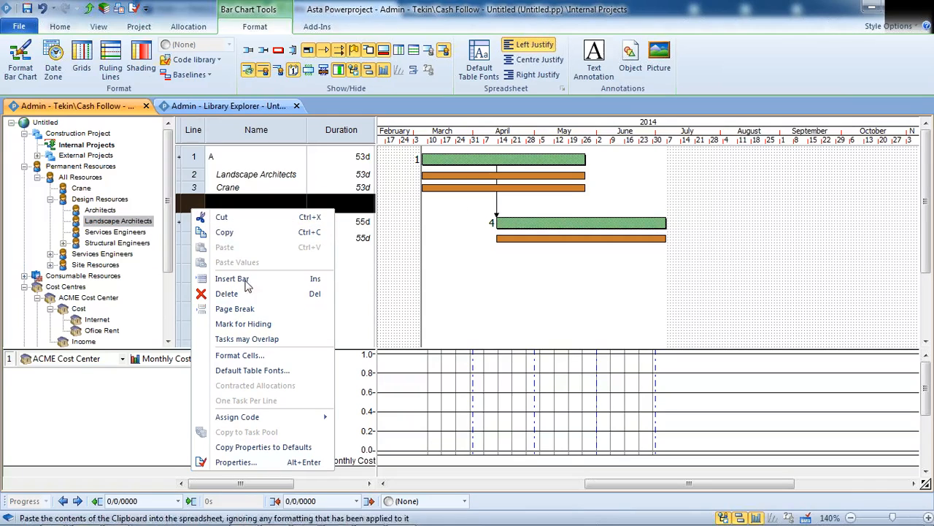
pyautogui.click(246, 293)
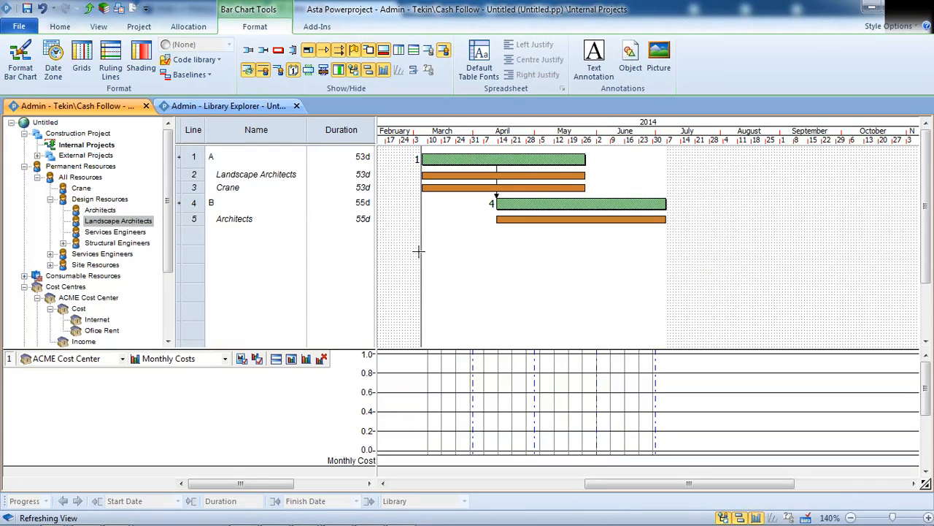
# - Make the histogram report on All Resources instead of ACME Cost Center
pyautogui.click(123, 359)
pyautogui.click(39, 374)
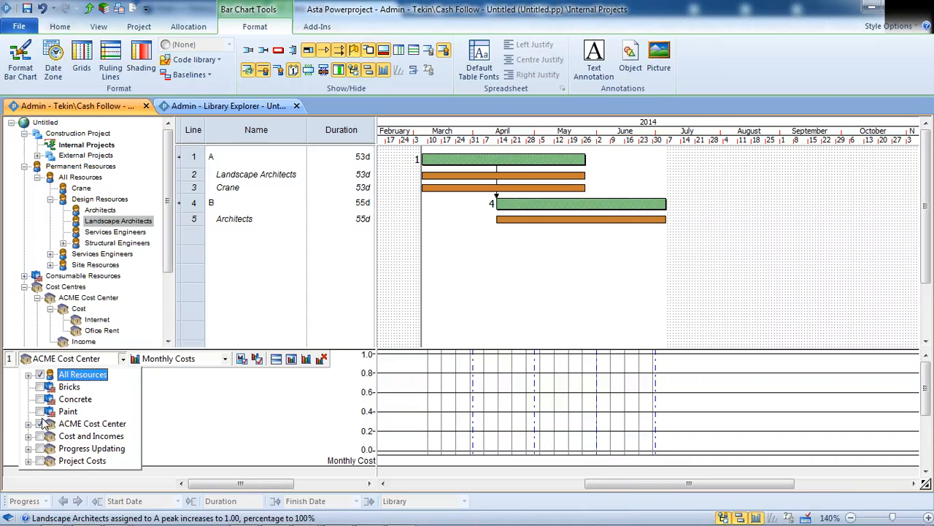
pyautogui.click(144, 408)
# - Switch the All Resources histogram report to Progress S-curve
pyautogui.click(225, 359)
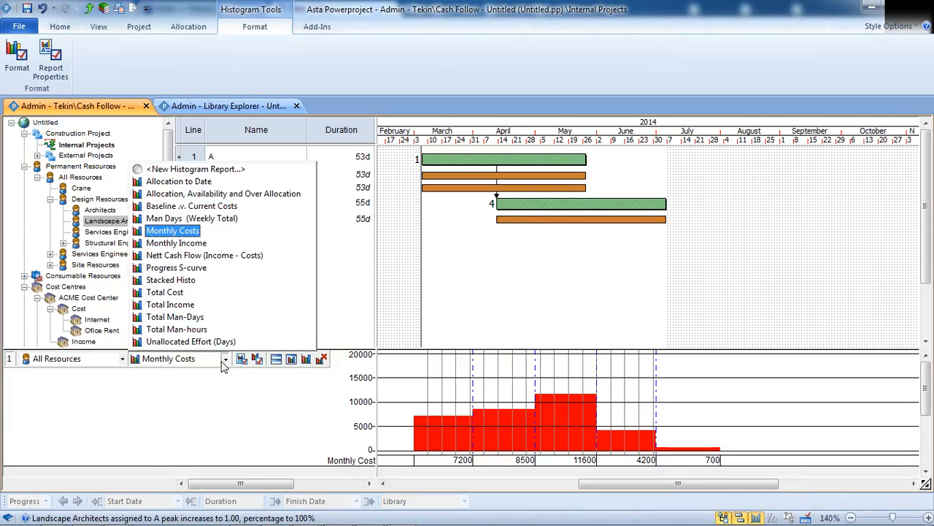
pyautogui.click(358, 405)
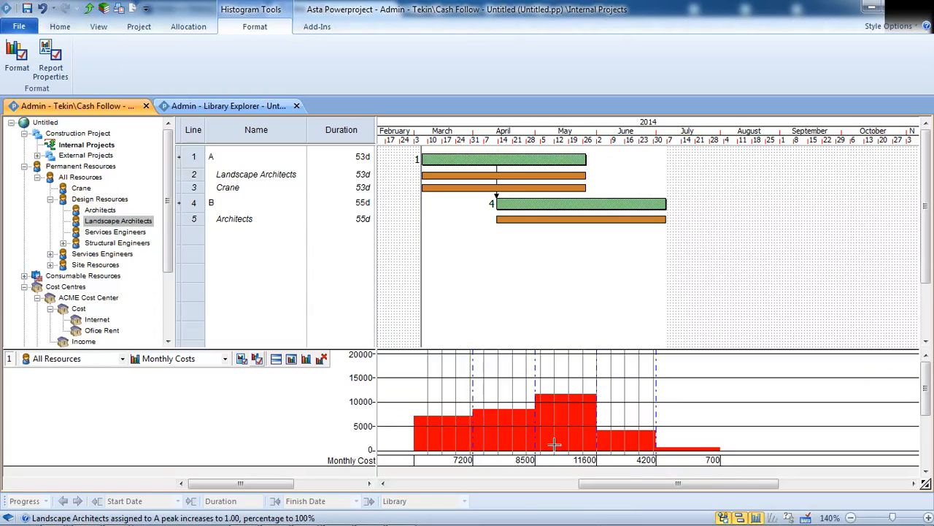
pyautogui.click(225, 361)
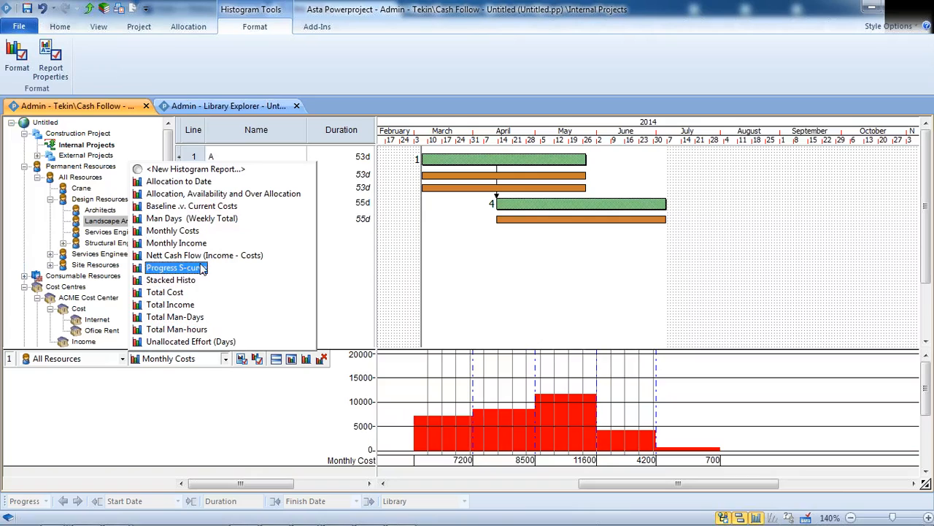
pyautogui.click(198, 269)
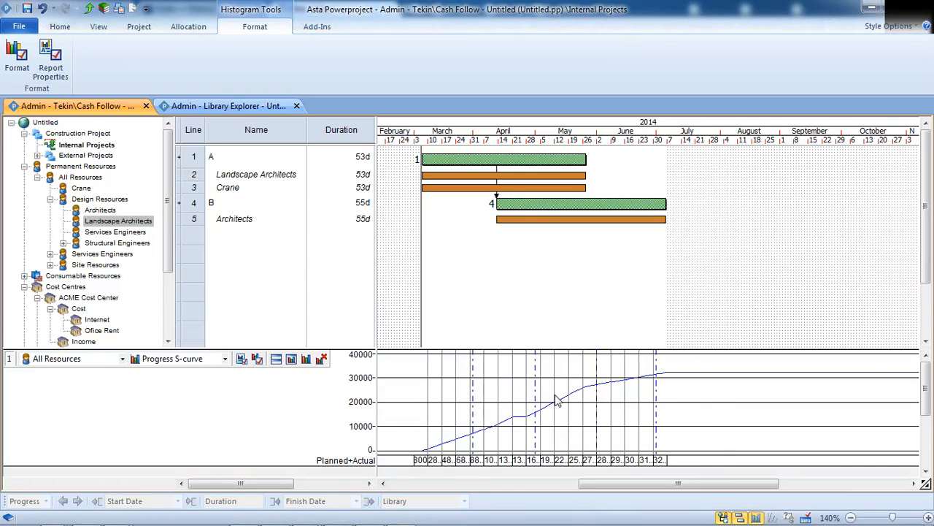
# - Create a new project baseline named B1
pyautogui.click(524, 289)
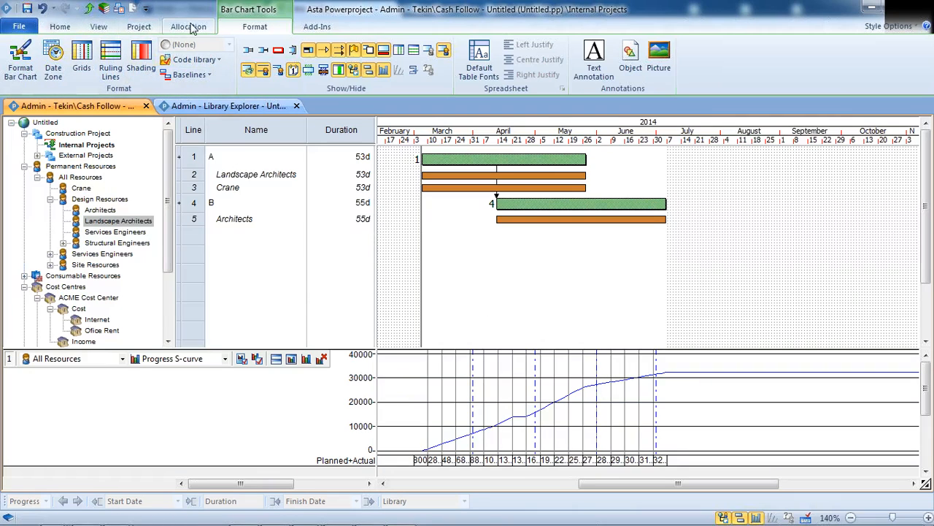
pyautogui.click(60, 26)
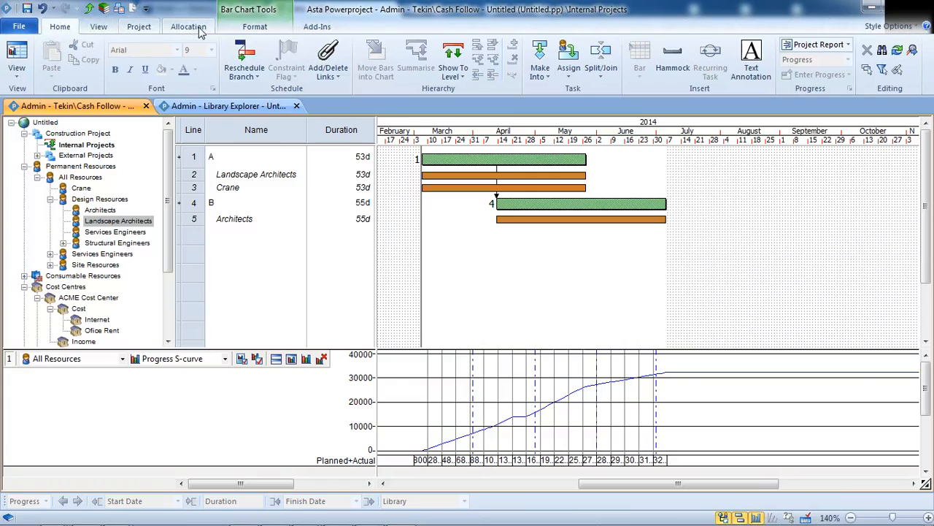
pyautogui.click(252, 27)
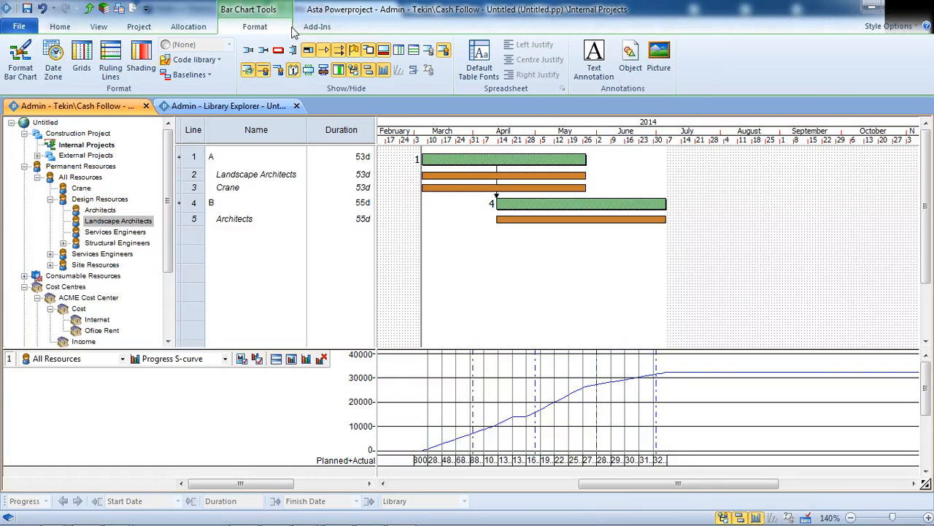
pyautogui.click(191, 29)
pyautogui.click(142, 27)
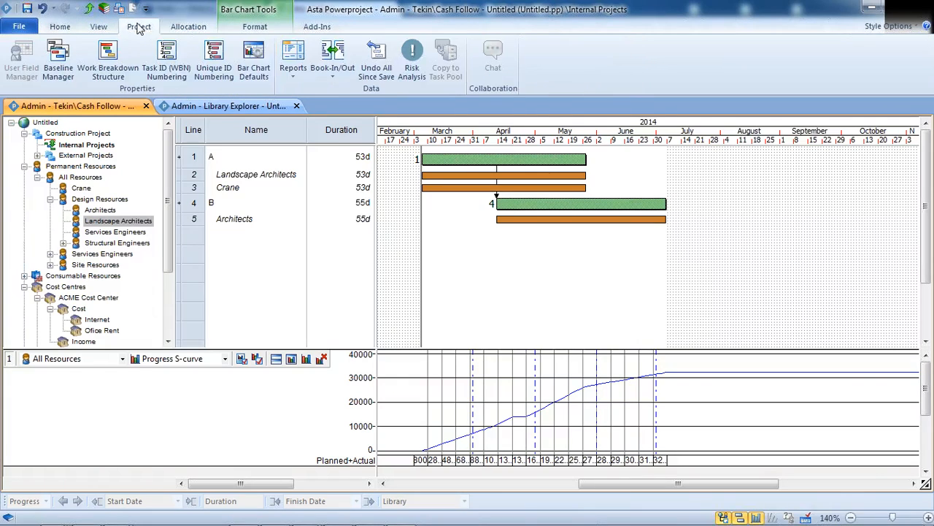
pyautogui.click(60, 64)
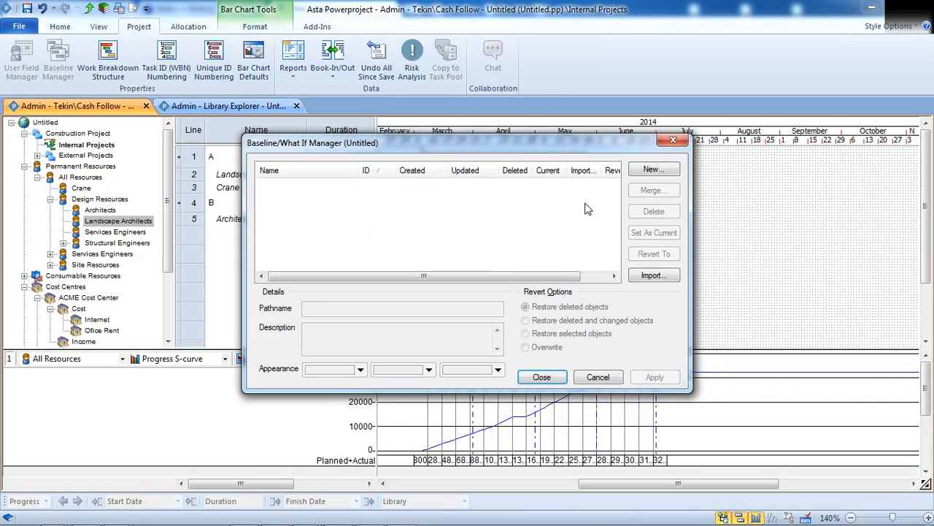
pyautogui.click(652, 169)
pyautogui.write('B')
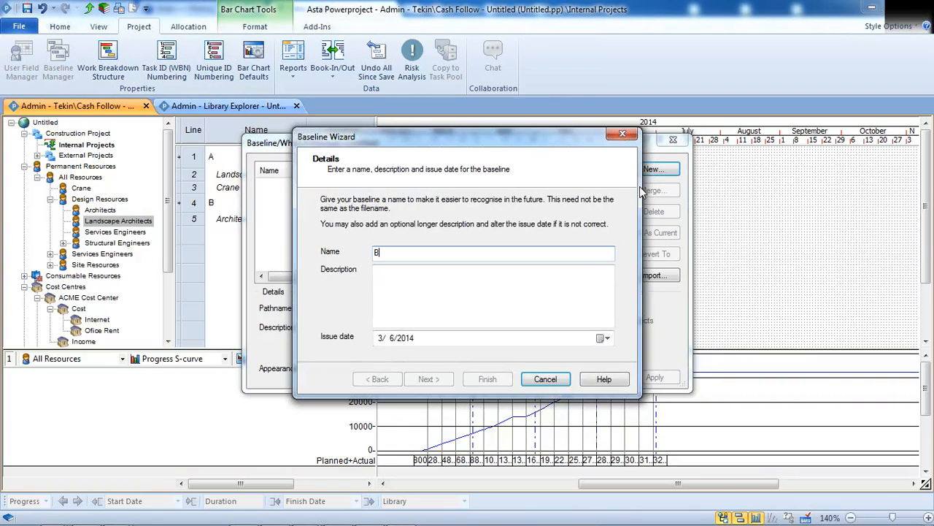
pyautogui.write('1')
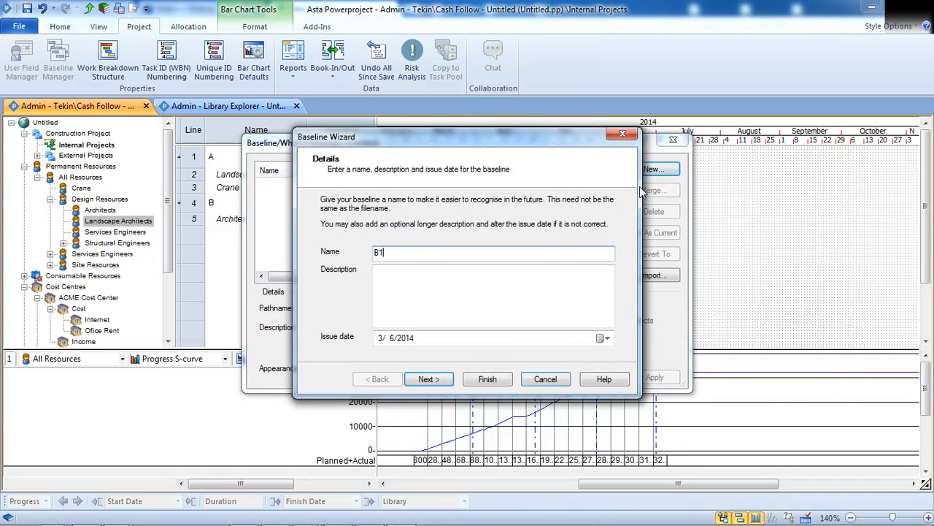
pyautogui.click(487, 378)
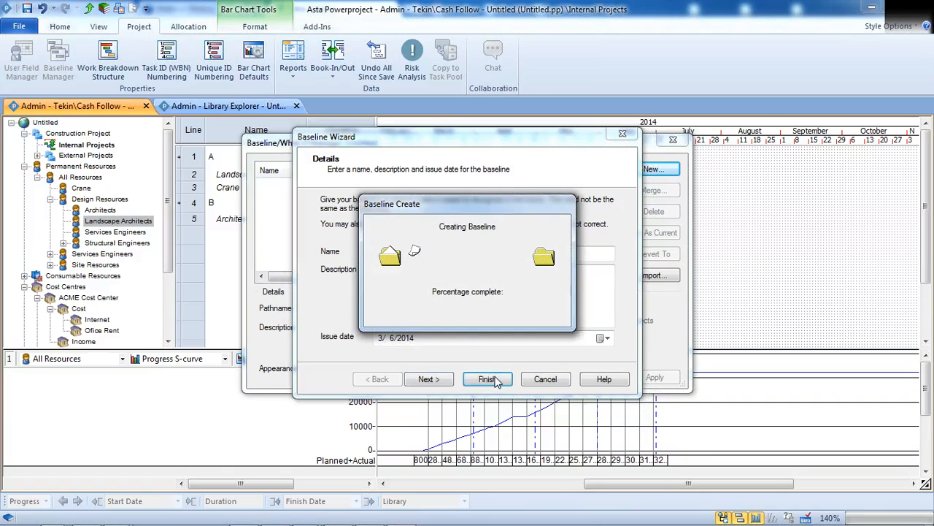
# - Set the appearance colour of baseline B1 to yellow and apply it to the bar chart
pyautogui.click(276, 184)
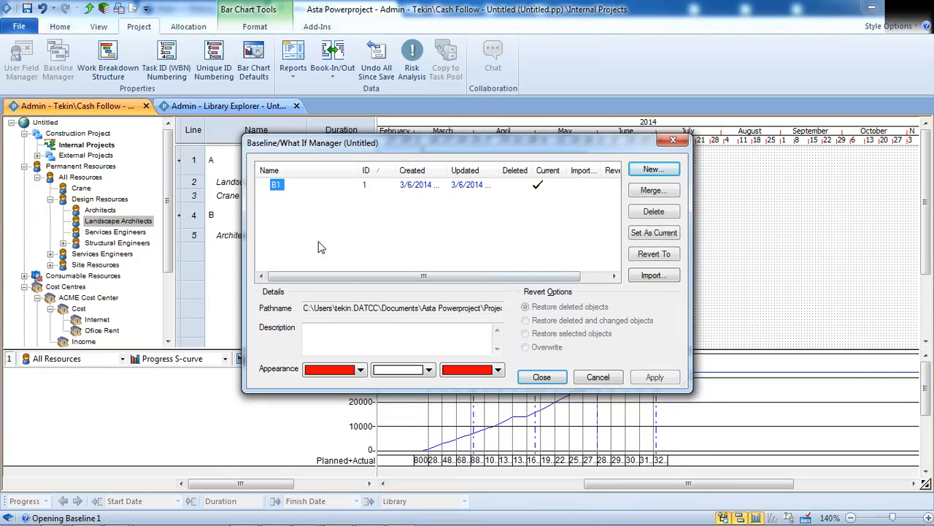
pyautogui.click(360, 369)
pyautogui.click(376, 384)
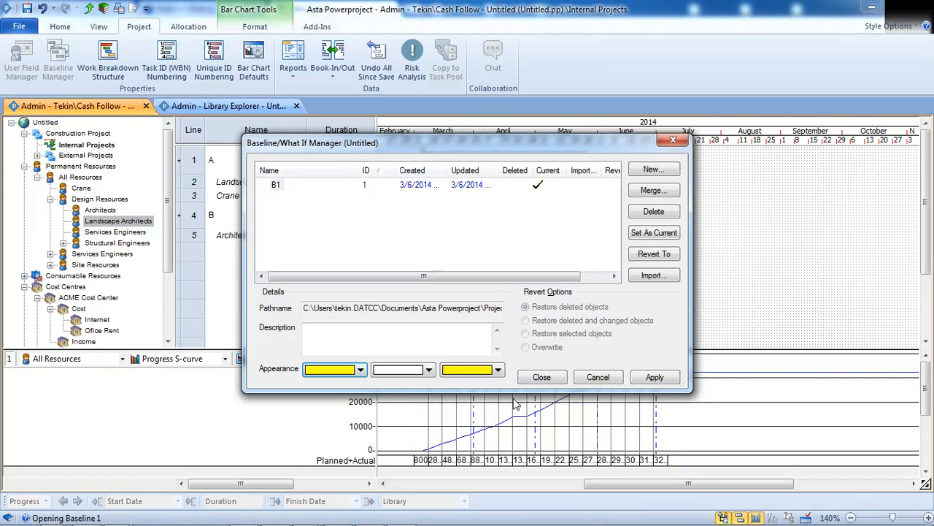
pyautogui.click(643, 381)
pyautogui.click(542, 376)
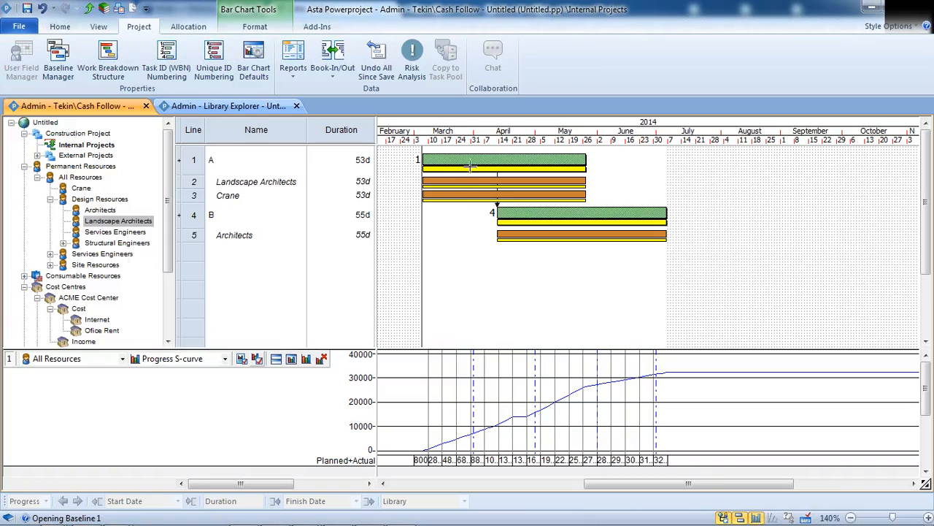
# - Move task A's bar to start on 3/25/2014
pyautogui.moveTo(475, 161); pyautogui.dragTo(512, 162)
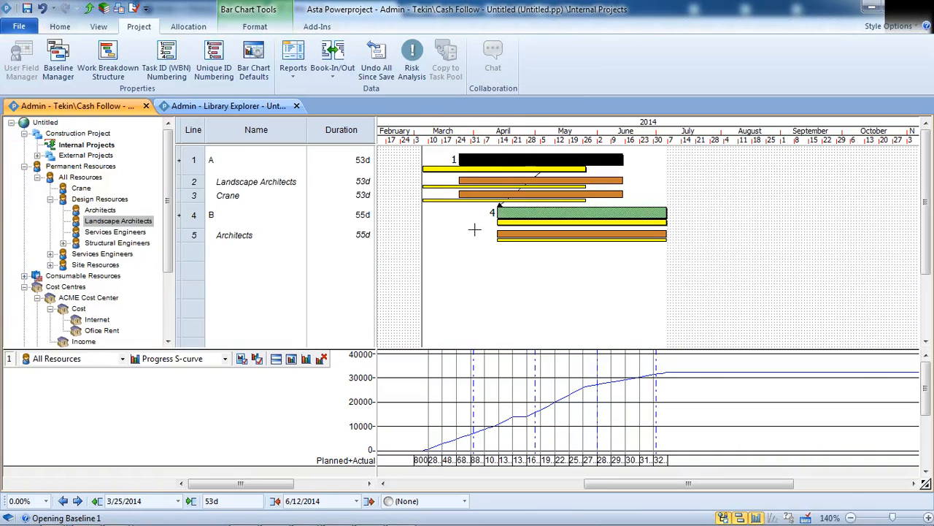
# - Switch the S-curve histogram to Project Costs and back to All Resources
pyautogui.click(122, 361)
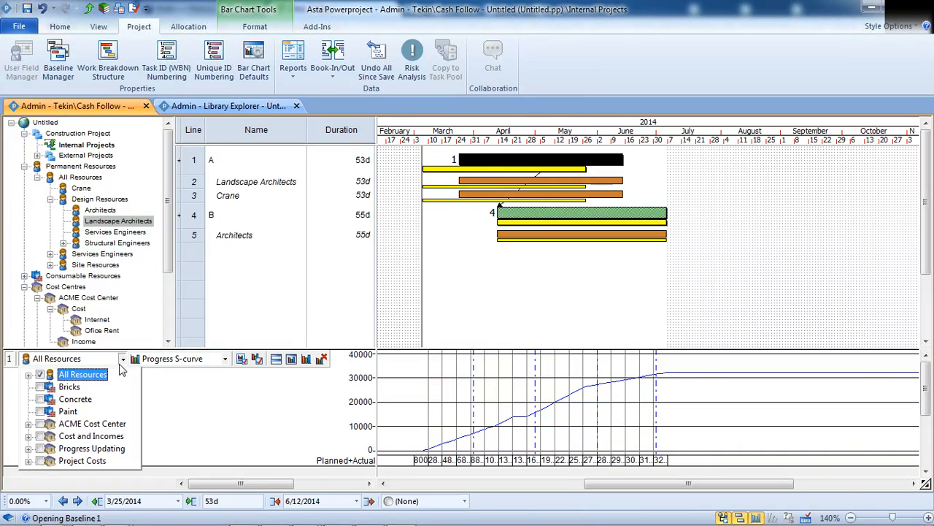
pyautogui.click(41, 461)
pyautogui.click(40, 374)
pyautogui.click(217, 422)
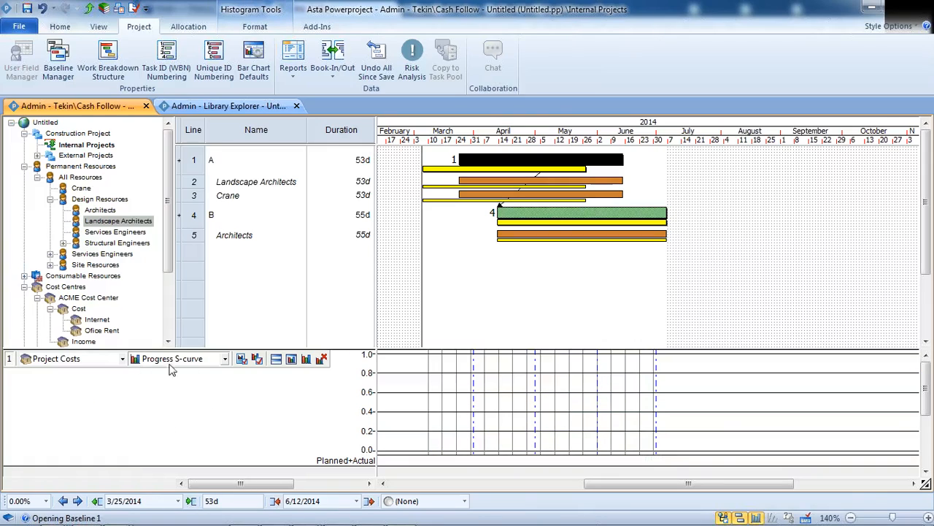
pyautogui.click(123, 359)
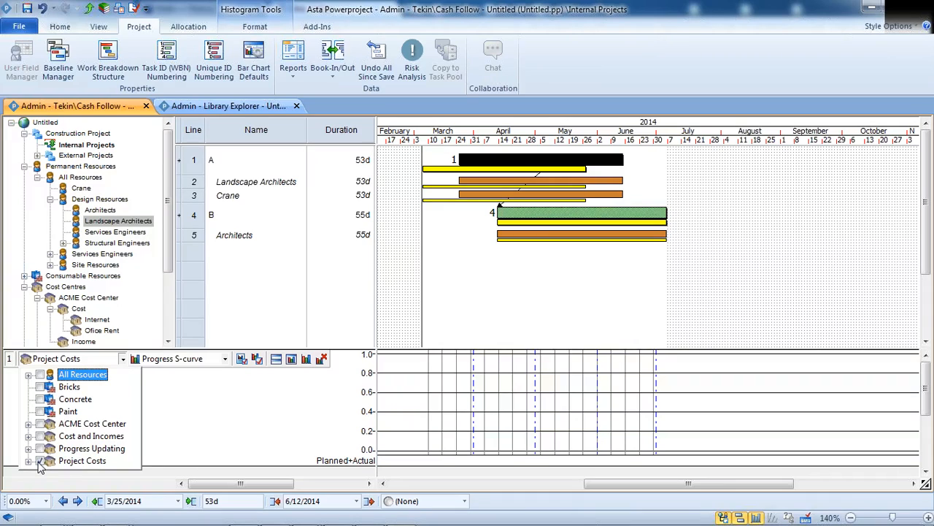
pyautogui.click(40, 374)
pyautogui.click(231, 363)
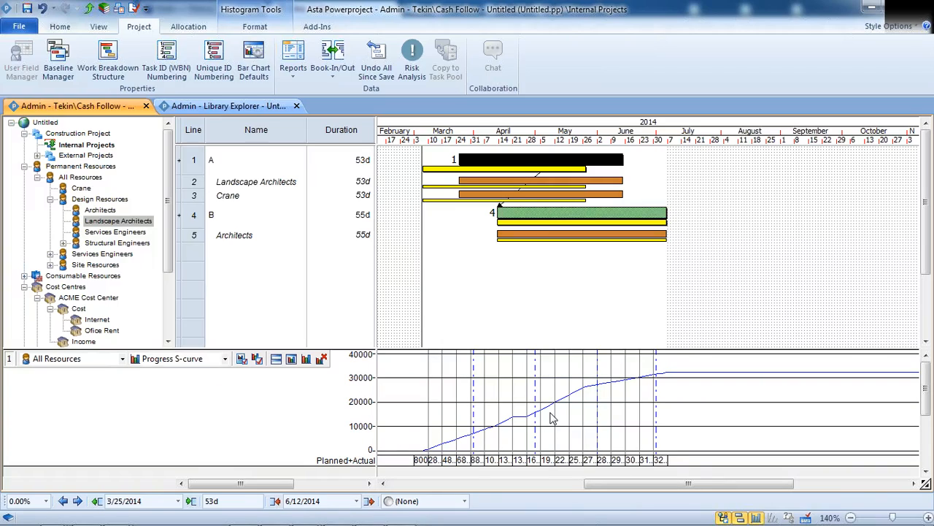
pyautogui.click(226, 360)
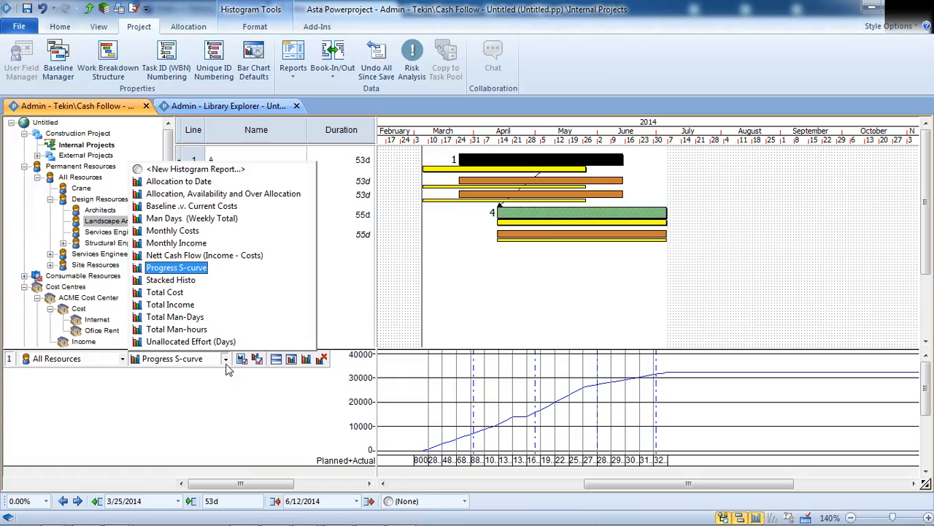
pyautogui.rightClick(508, 410)
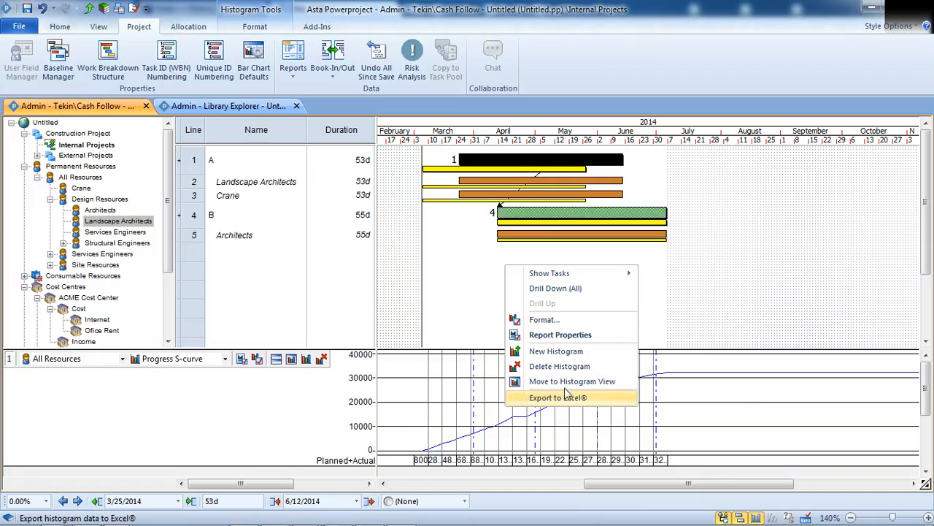
pyautogui.click(817, 396)
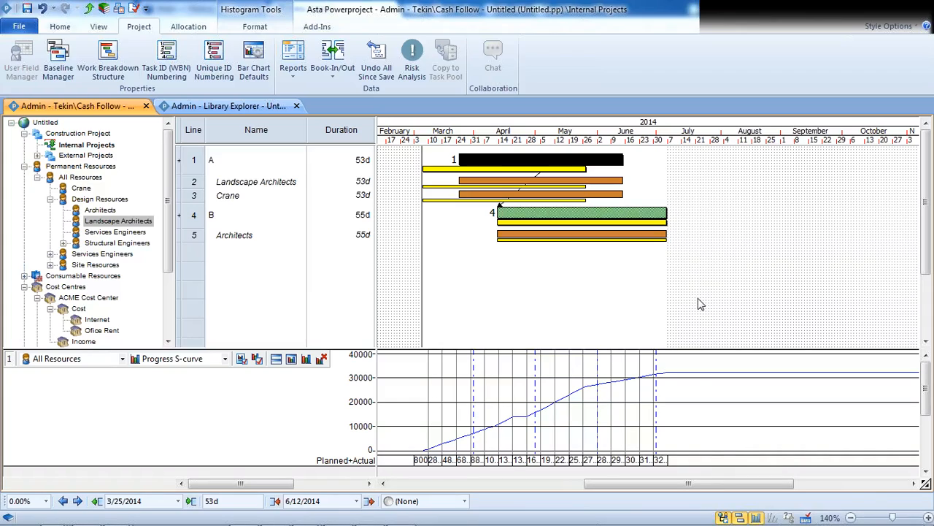
pyautogui.moveTo(849, 523)
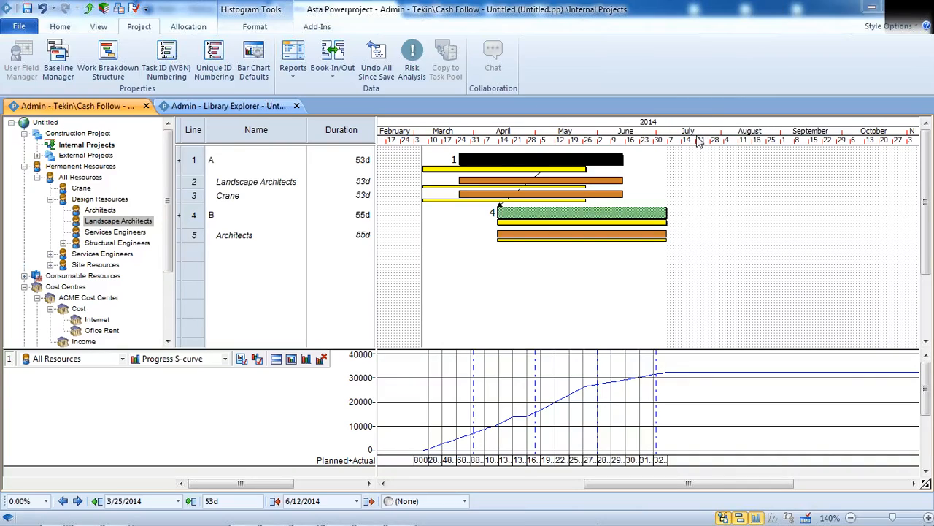
# - Start the Progress Expert 2 add-in and choose Resource Effort as the quantity to report on
pyautogui.click(450, 292)
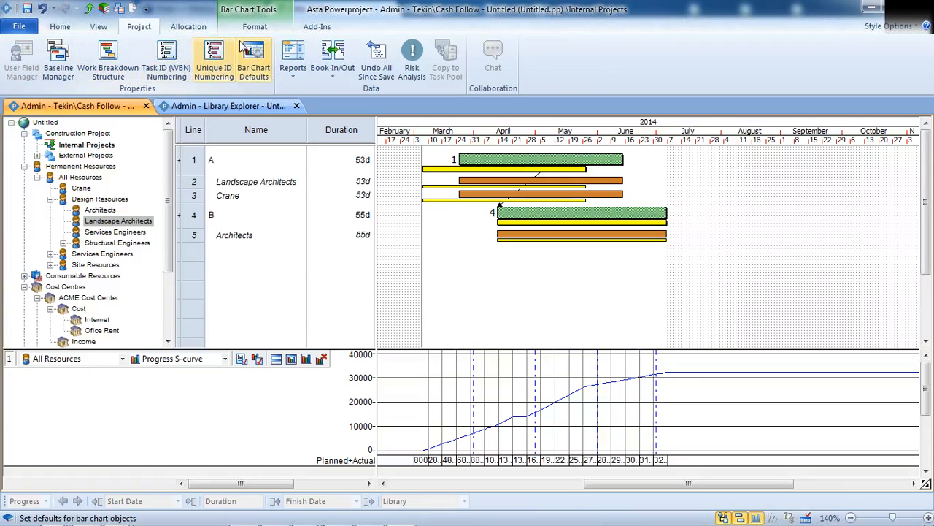
pyautogui.click(188, 27)
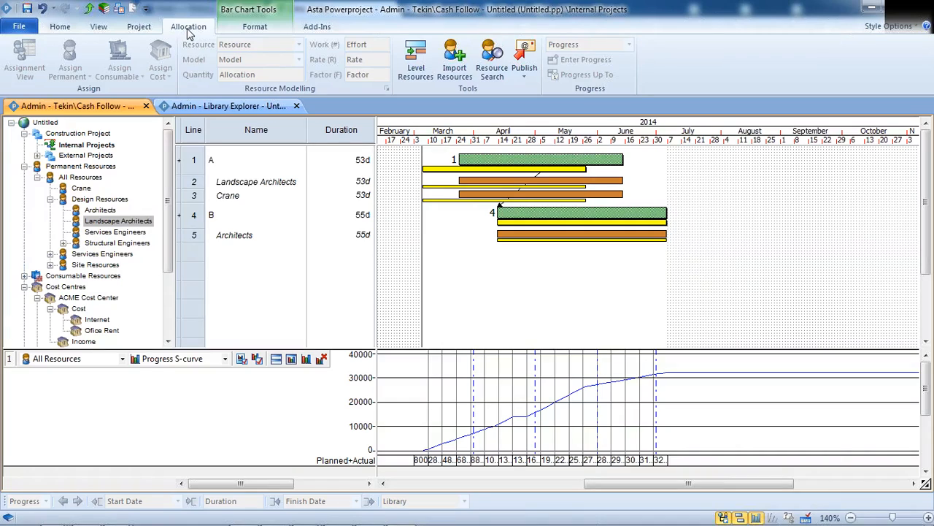
pyautogui.click(253, 28)
pyautogui.click(314, 28)
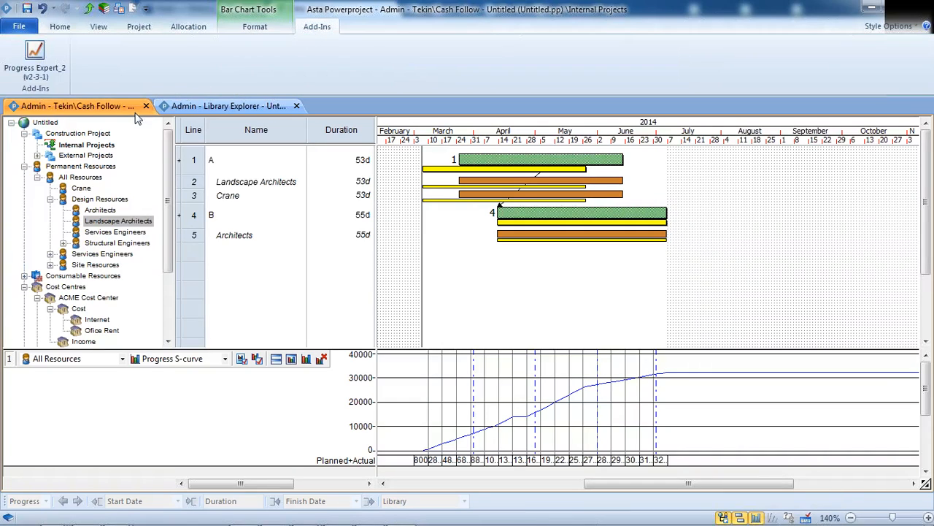
pyautogui.click(35, 66)
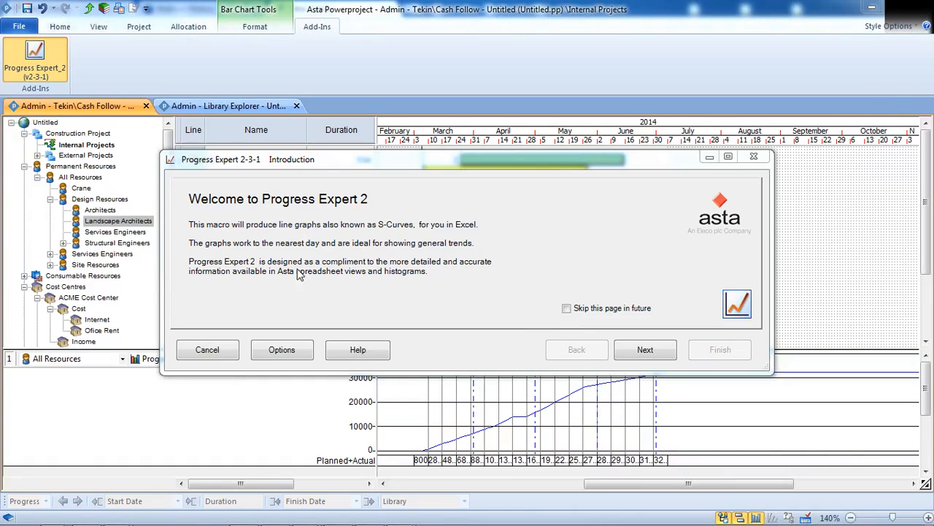
pyautogui.click(640, 352)
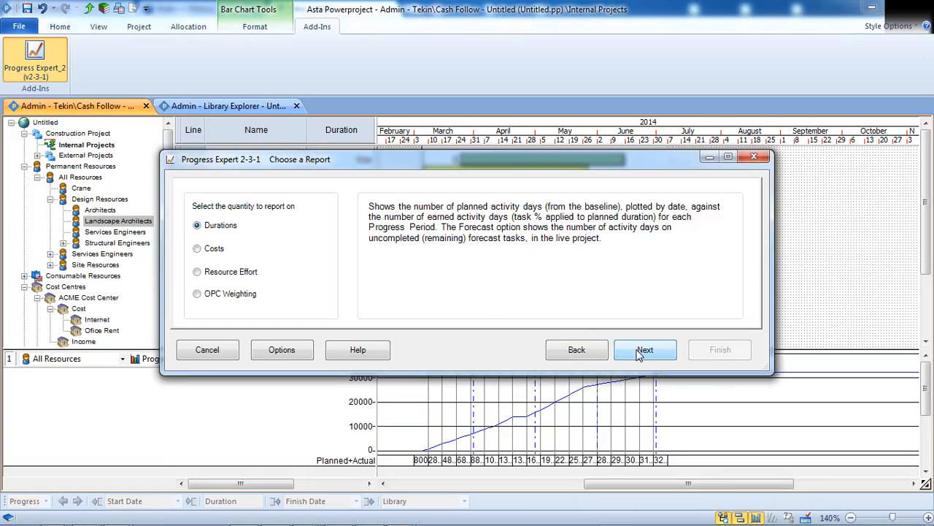
pyautogui.click(199, 272)
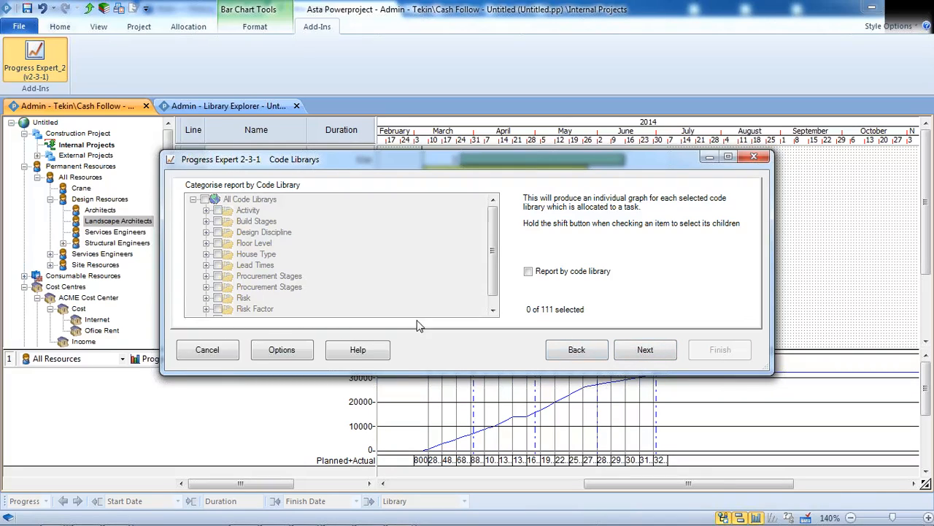
# - Leave the report uncategorised by code library and select All Resources for an individual graph
pyautogui.click(645, 350)
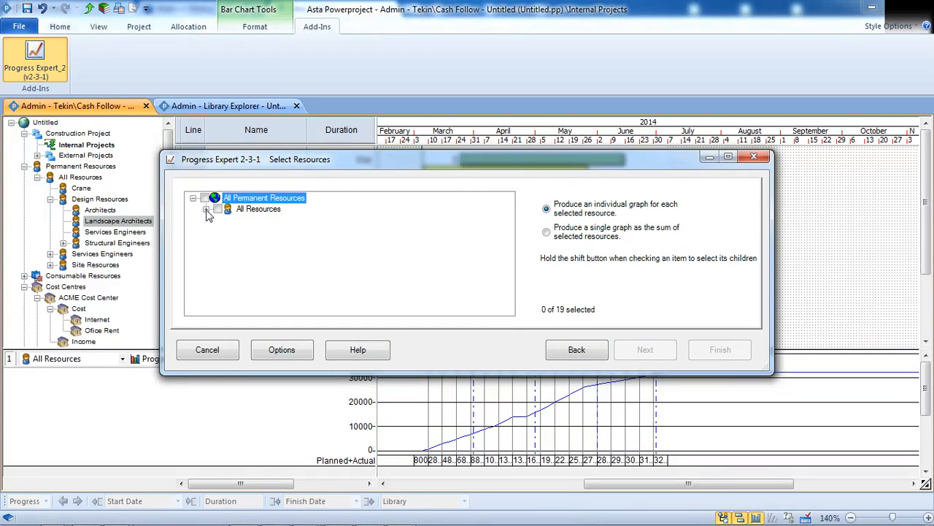
pyautogui.click(218, 209)
pyautogui.click(207, 210)
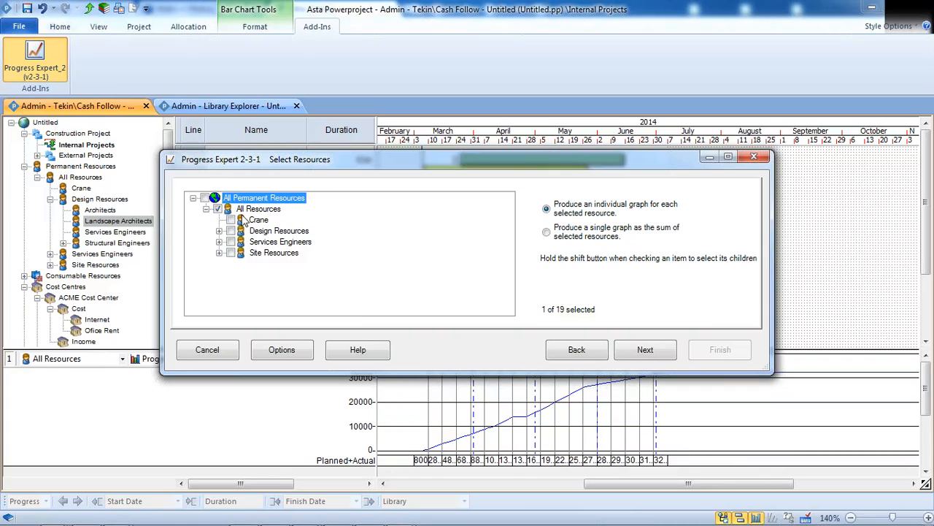
pyautogui.click(654, 358)
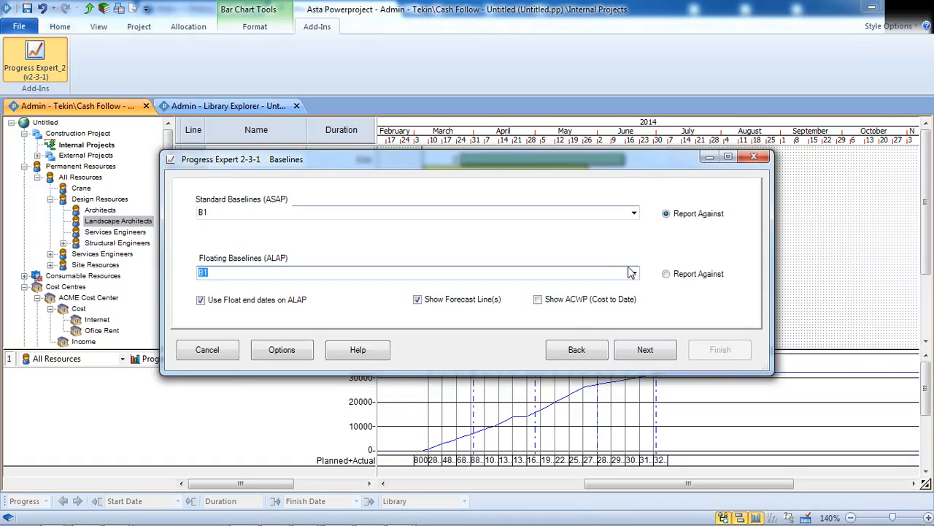
# - Report against standard baseline B1 with the Current Project scope, and run the report
pyautogui.click(633, 213)
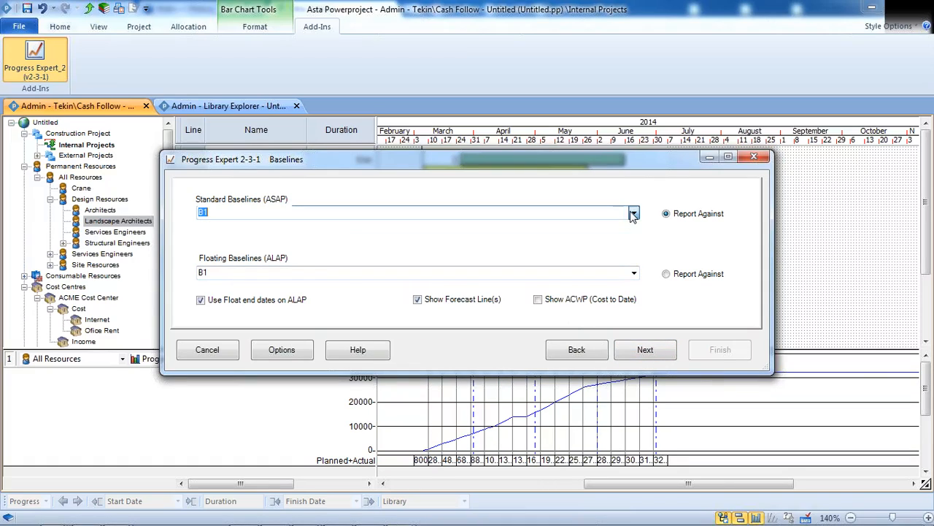
pyautogui.click(645, 350)
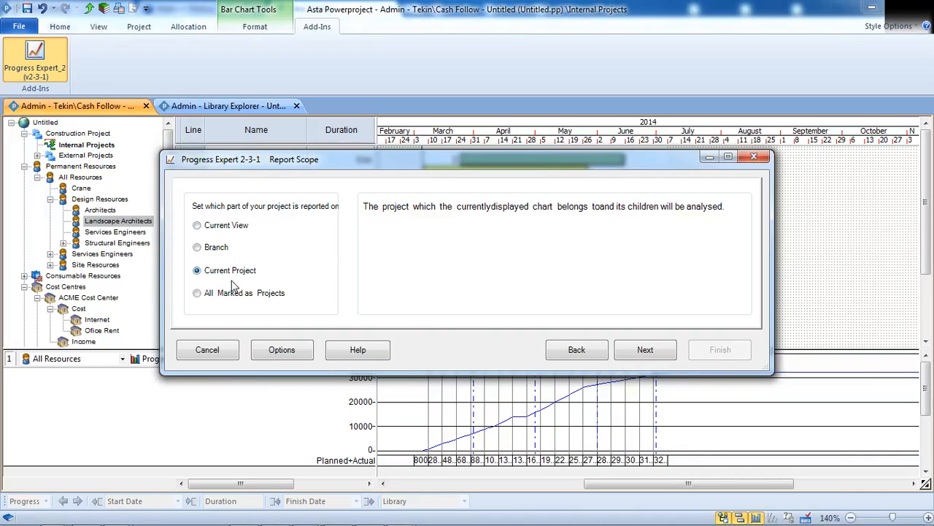
pyautogui.click(655, 355)
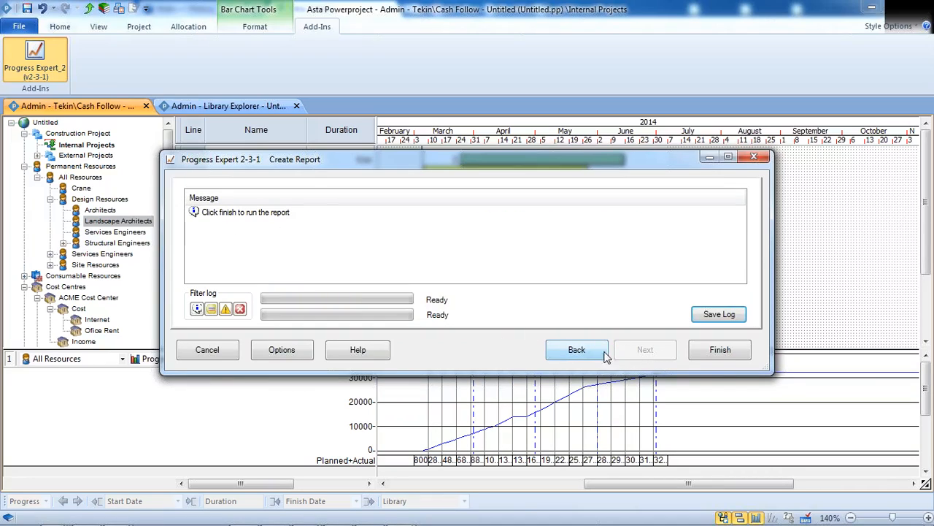
pyautogui.click(710, 350)
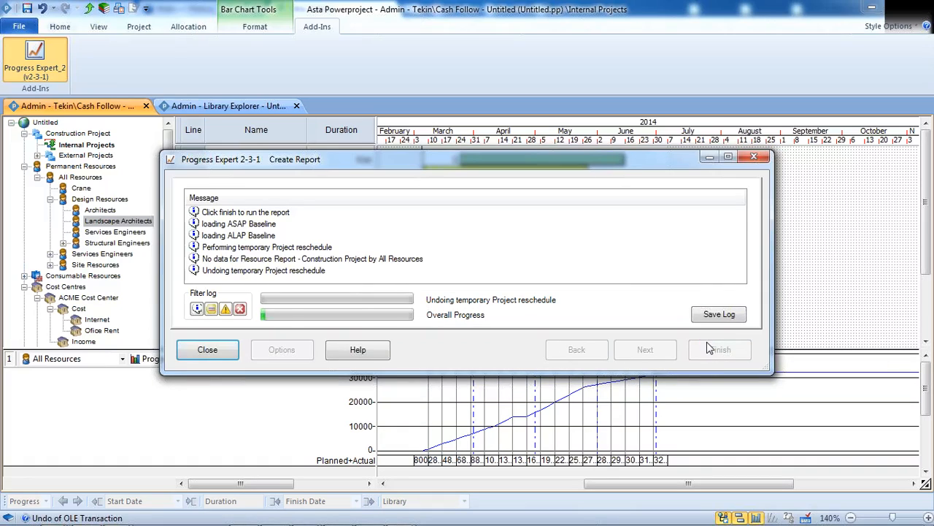
pyautogui.click(502, 318)
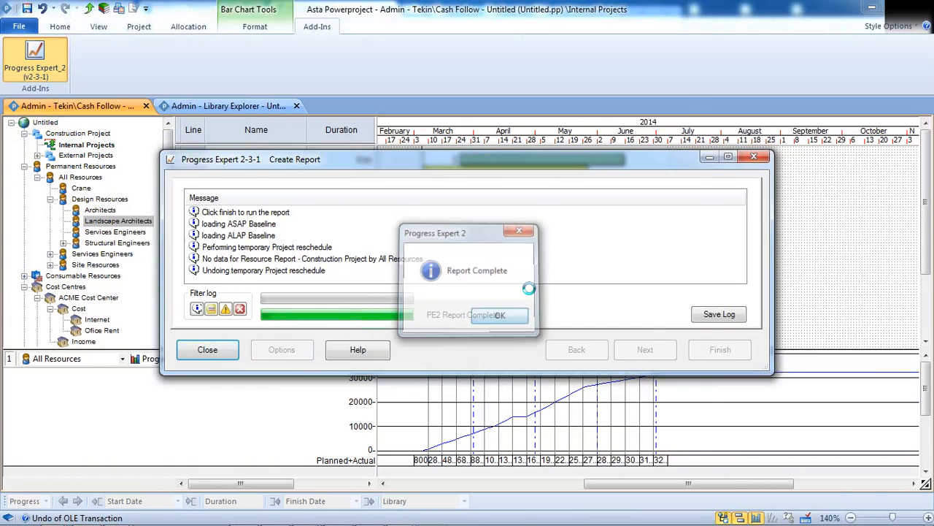
# - Review the sample S-curve diagram and abbreviation table in the Excel report, minimise the workbook and close the Progress Expert wizard
pyautogui.scroll(3, 501, 347)
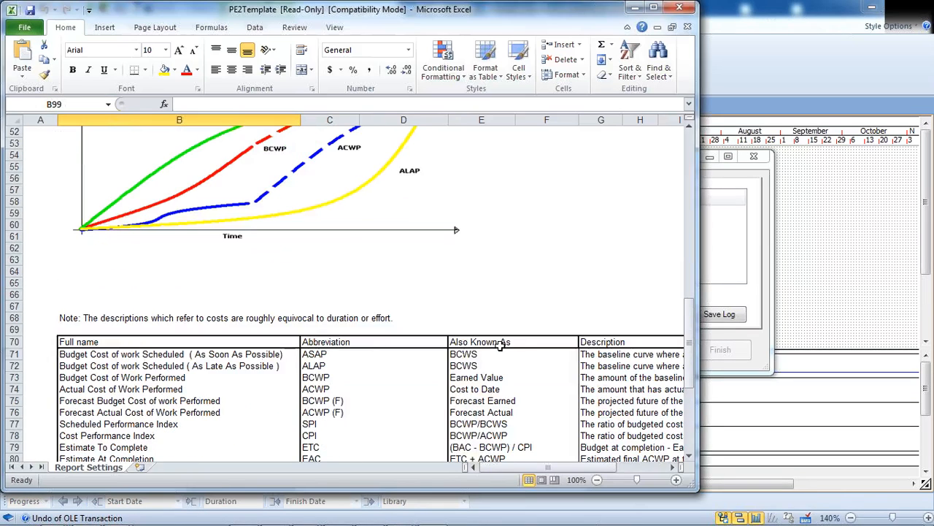
pyautogui.scroll(1, 501, 347)
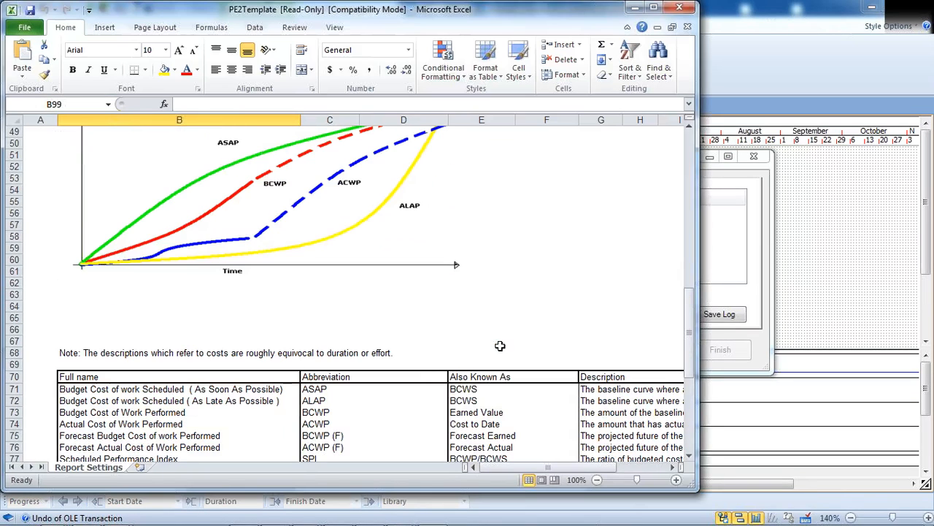
pyautogui.click(633, 7)
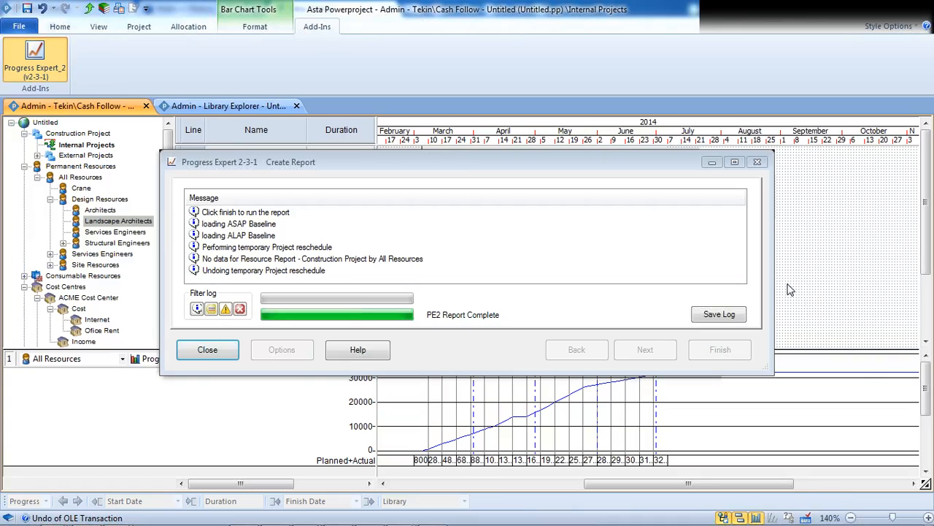
pyautogui.click(208, 350)
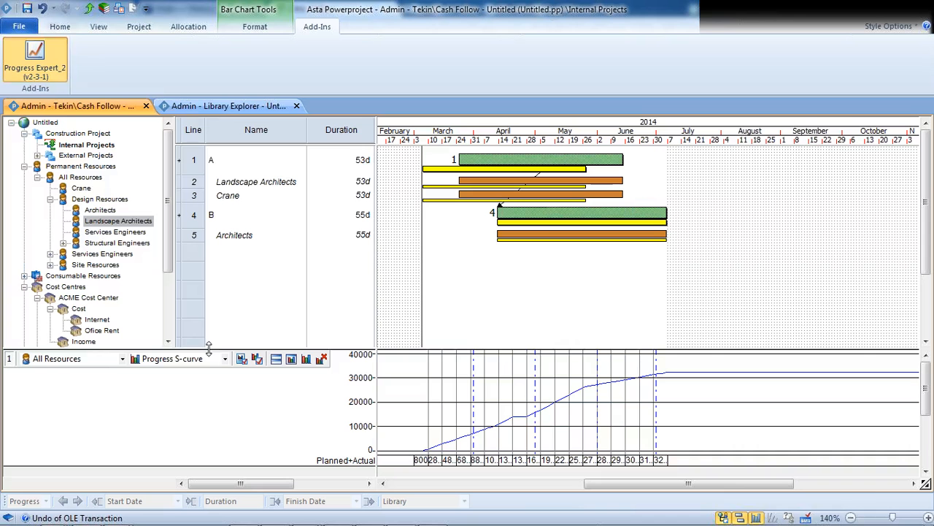